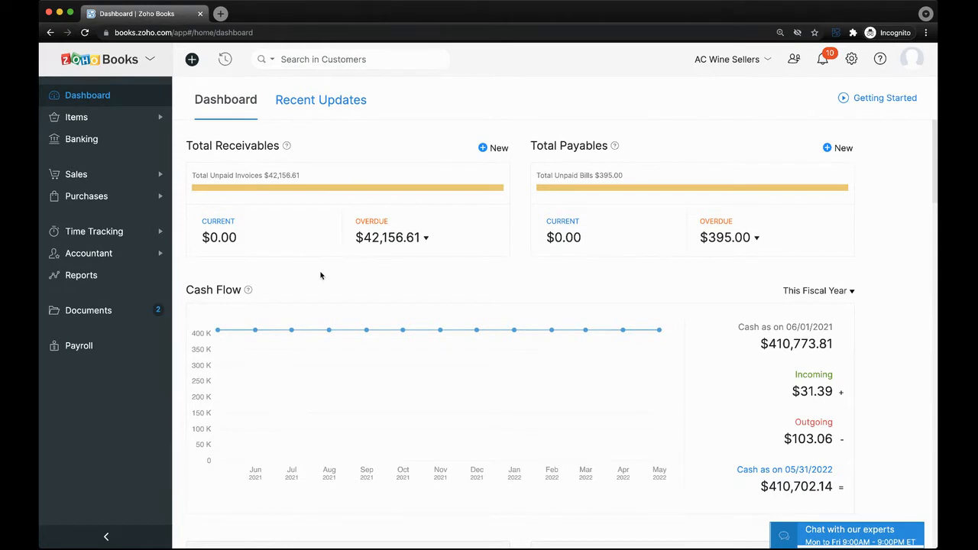
# Open the AR aging details report for receivables that are 31-45 days overdue from the dashboard's Total Receivables section.
pyautogui.click(397, 240)
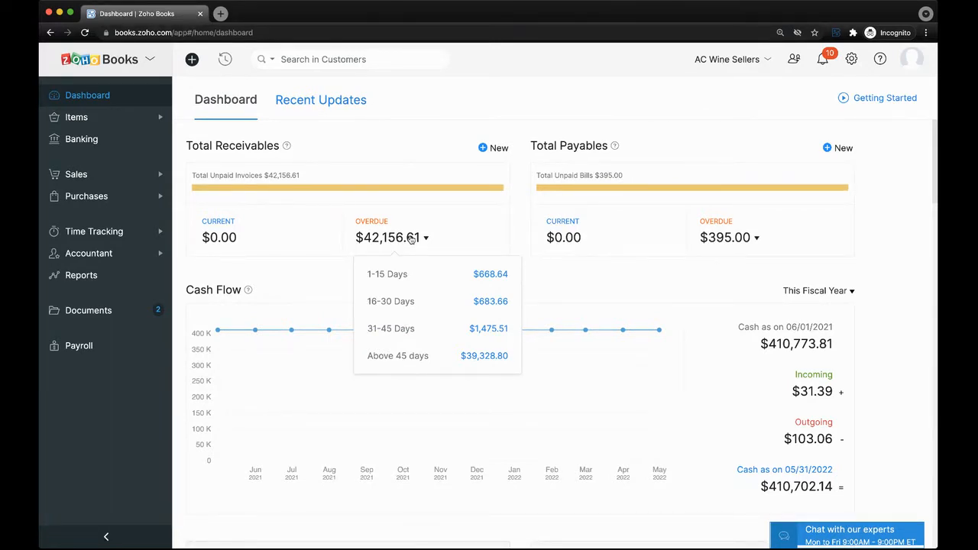
pyautogui.click(451, 337)
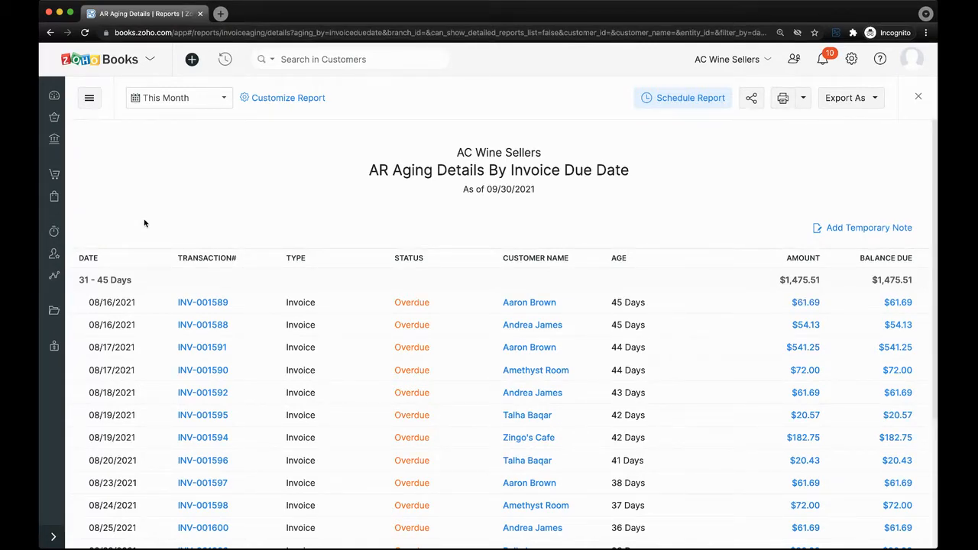
# Review the general settings and the available columns for customizing the aging report, leaving without applying changes.
pyautogui.click(276, 102)
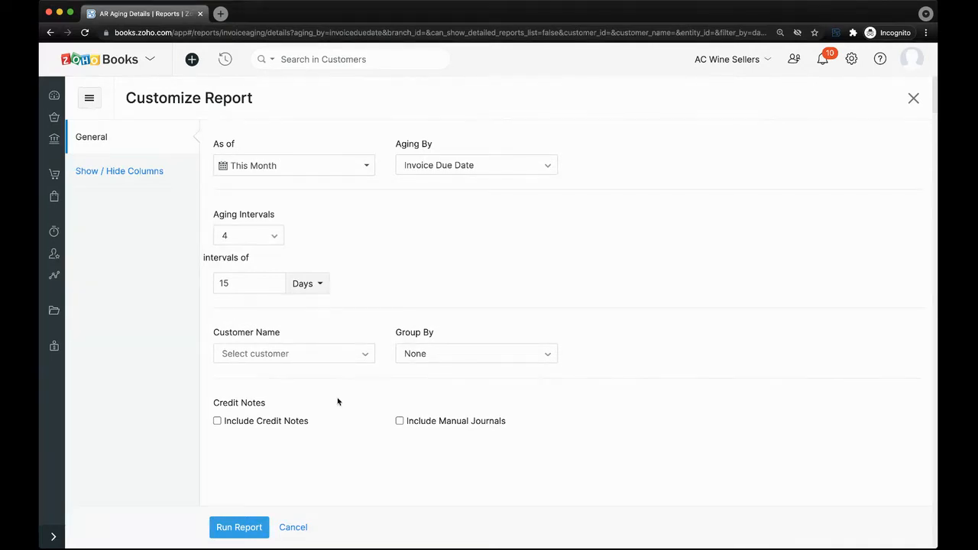
pyautogui.click(136, 174)
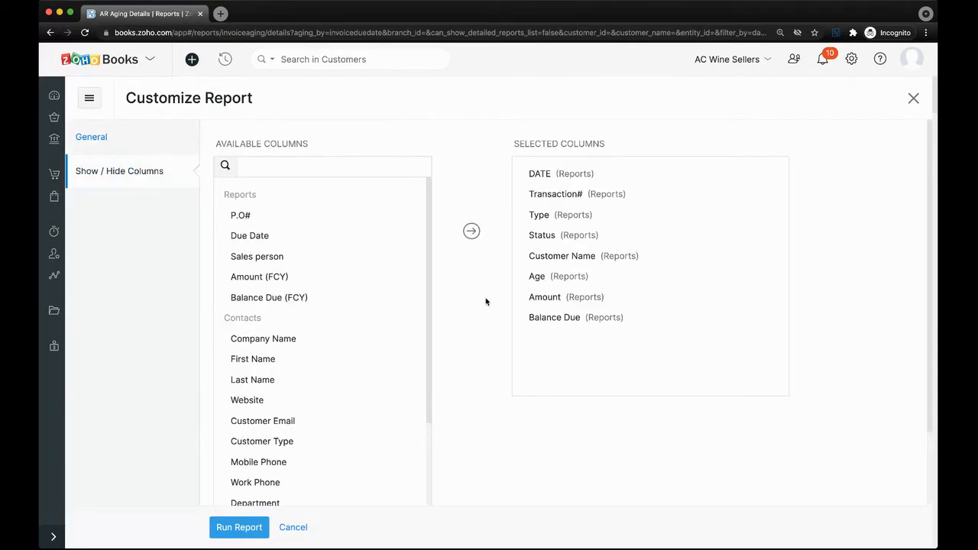
pyautogui.scroll(-1, 478, 306)
pyautogui.scroll(-2, 477, 302)
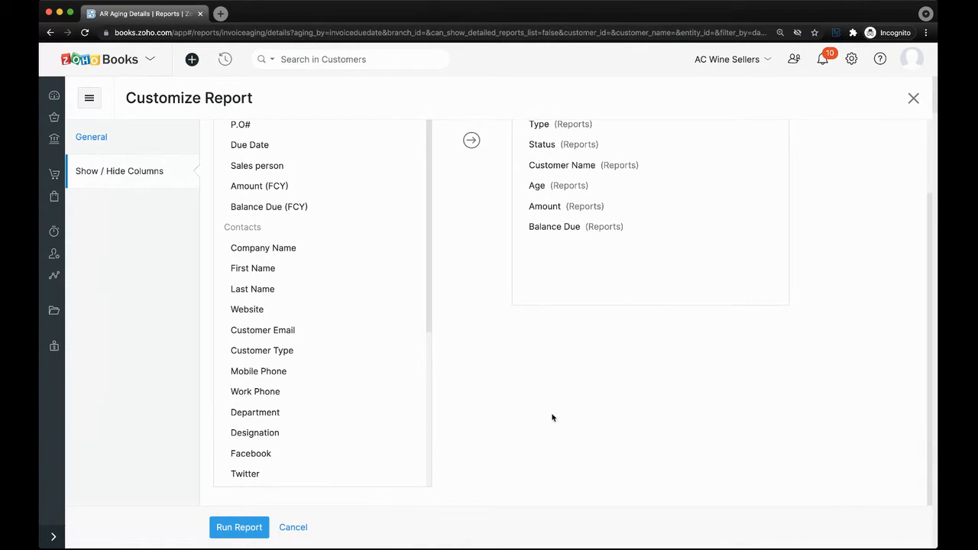
pyautogui.scroll(3, 511, 393)
pyautogui.click(137, 126)
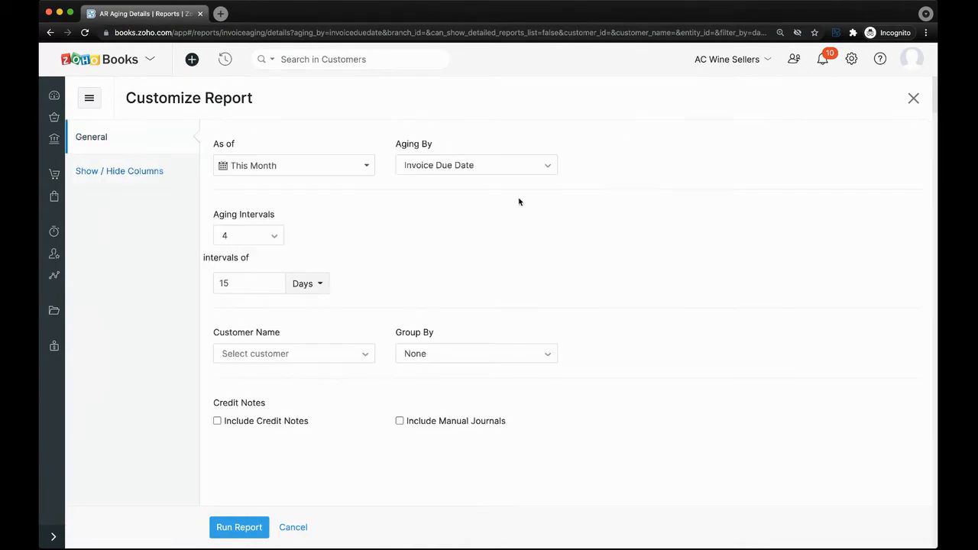
pyautogui.click(292, 527)
# Export the aging report to Zoho Sheet with Organization Name and Report Basis included.
pyautogui.click(867, 97)
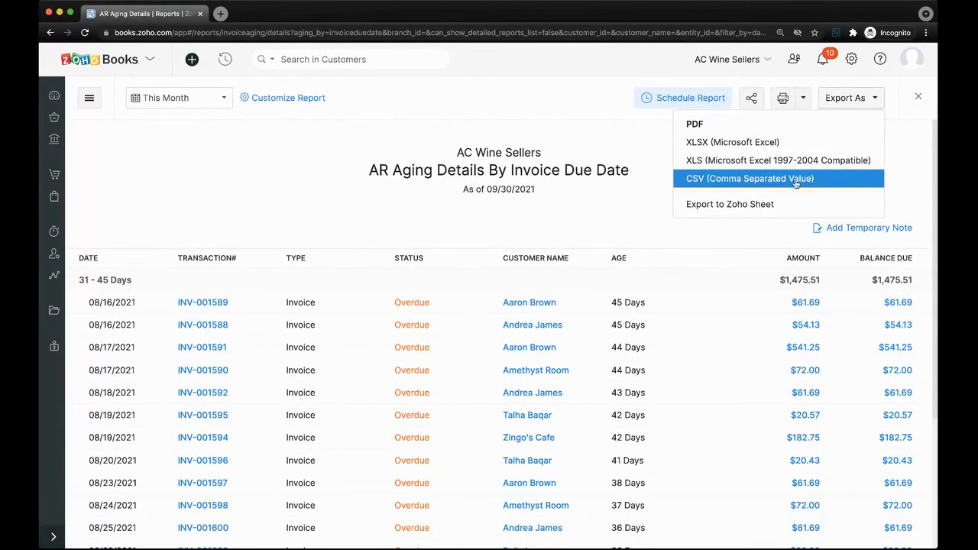
pyautogui.click(742, 209)
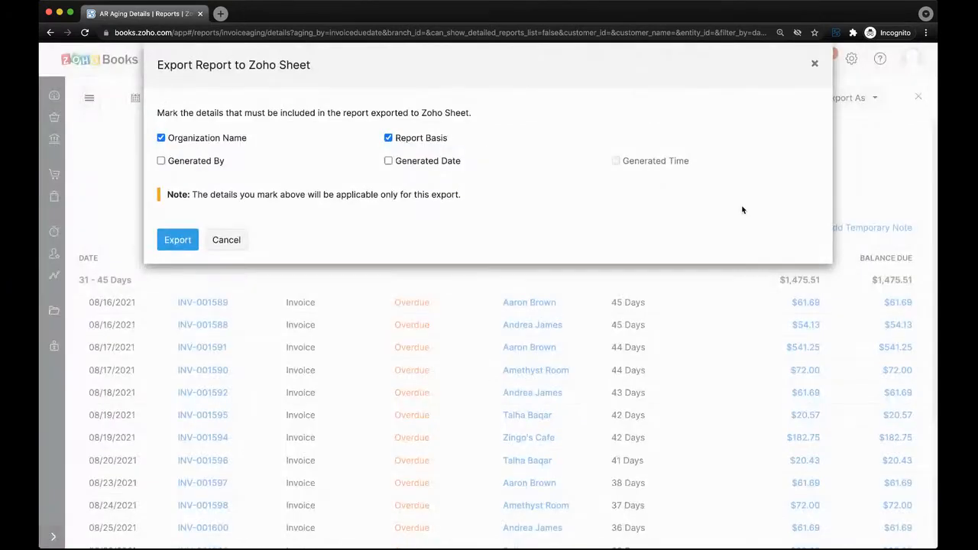
pyautogui.click(173, 239)
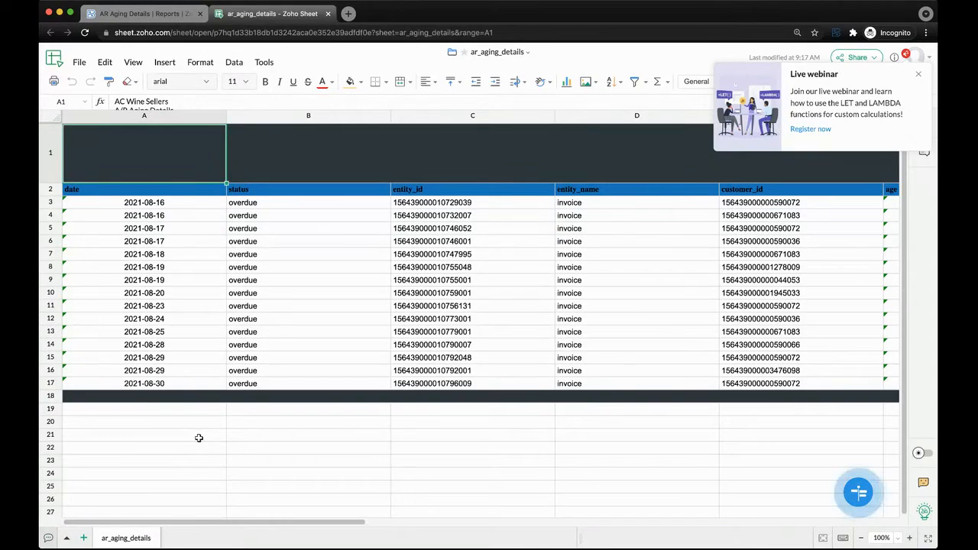
# Switch back to Zoho Books, return to the dashboard and show the overdue receivables breakdown by age.
pyautogui.click(144, 16)
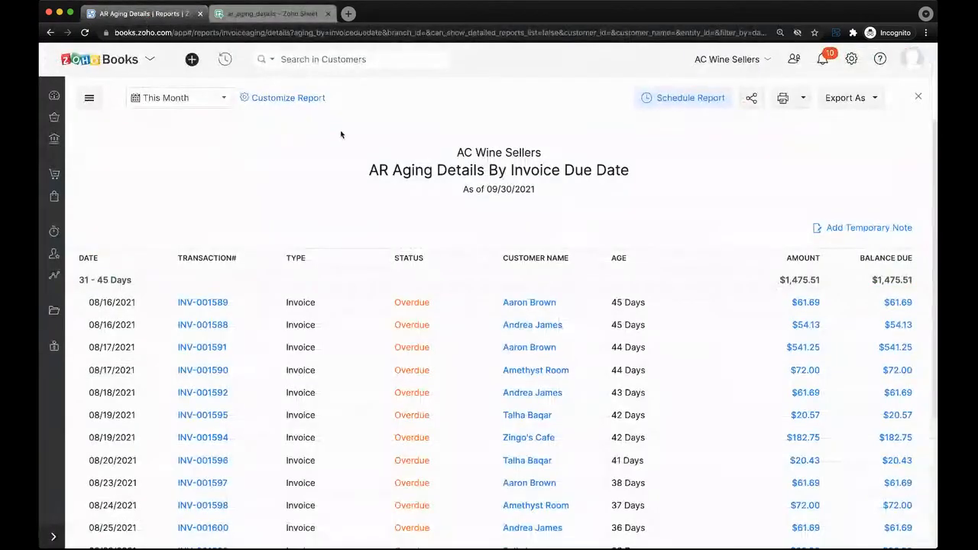
pyautogui.click(54, 95)
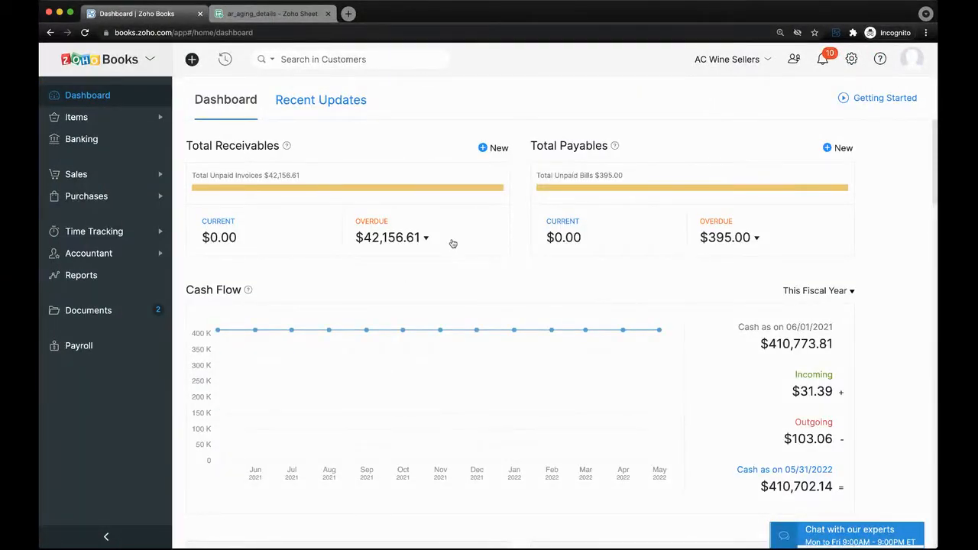
pyautogui.scroll(-1, 452, 243)
pyautogui.click(424, 224)
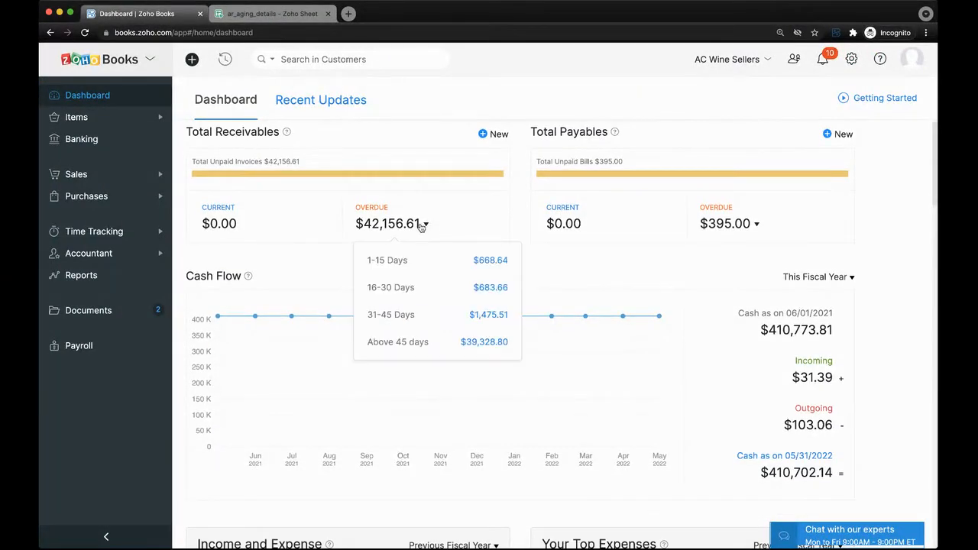
# Examine the monthly balances in the dashboard's Cash Flow chart and check its period options.
pyautogui.scroll(-2, 548, 279)
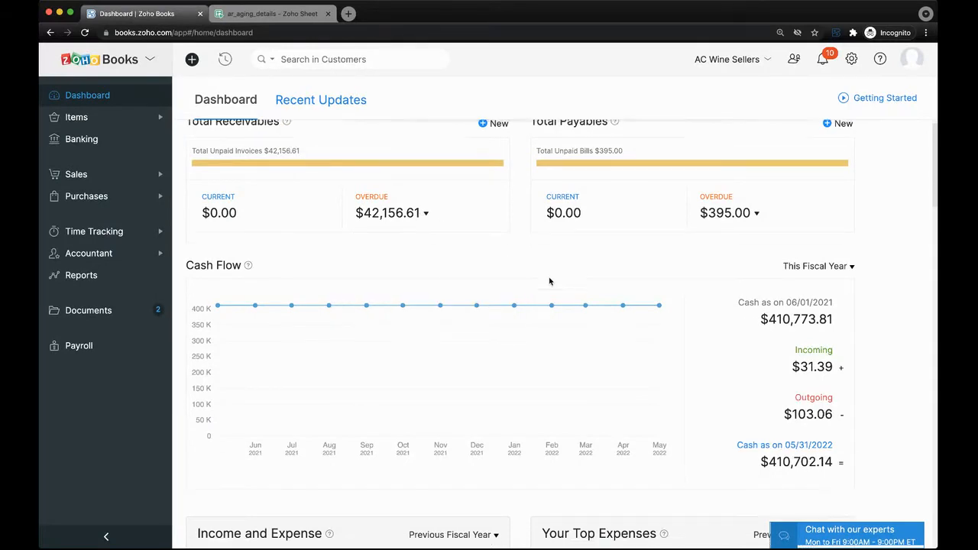
pyautogui.scroll(-1, 659, 257)
pyautogui.moveTo(657, 257)
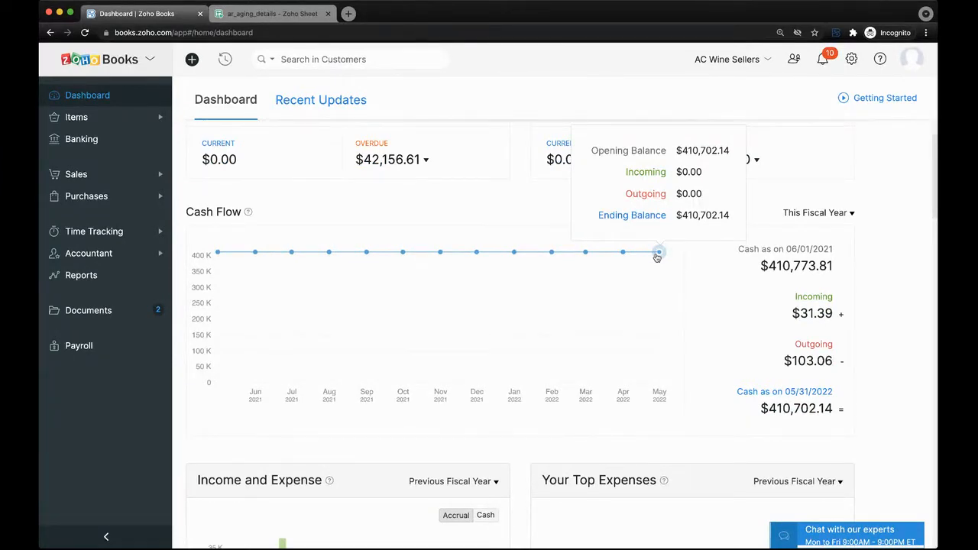
pyautogui.moveTo(547, 253)
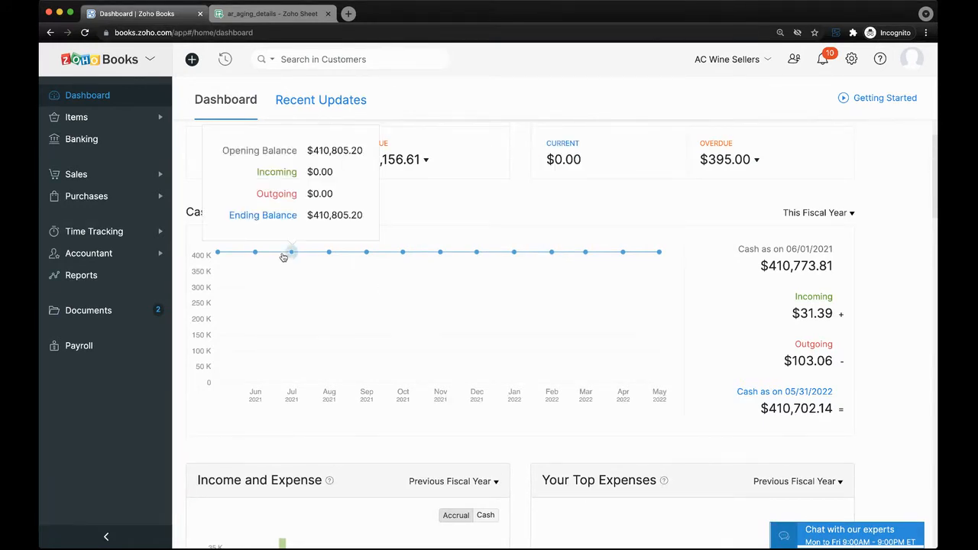
pyautogui.moveTo(219, 257)
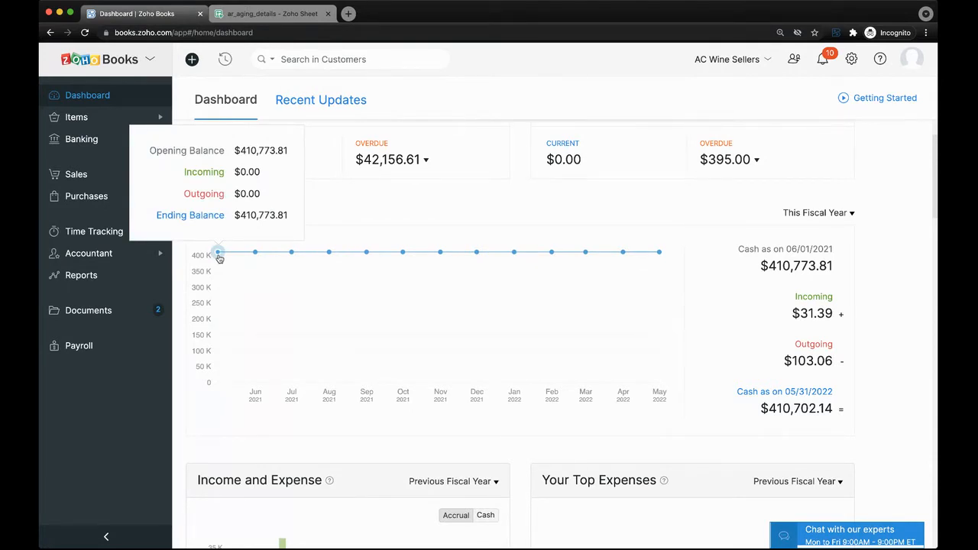
pyautogui.click(843, 213)
pyautogui.click(844, 213)
# Check a month's income in the Income and Expense chart and switch the chart from accrual to cash basis.
pyautogui.scroll(-4, 844, 213)
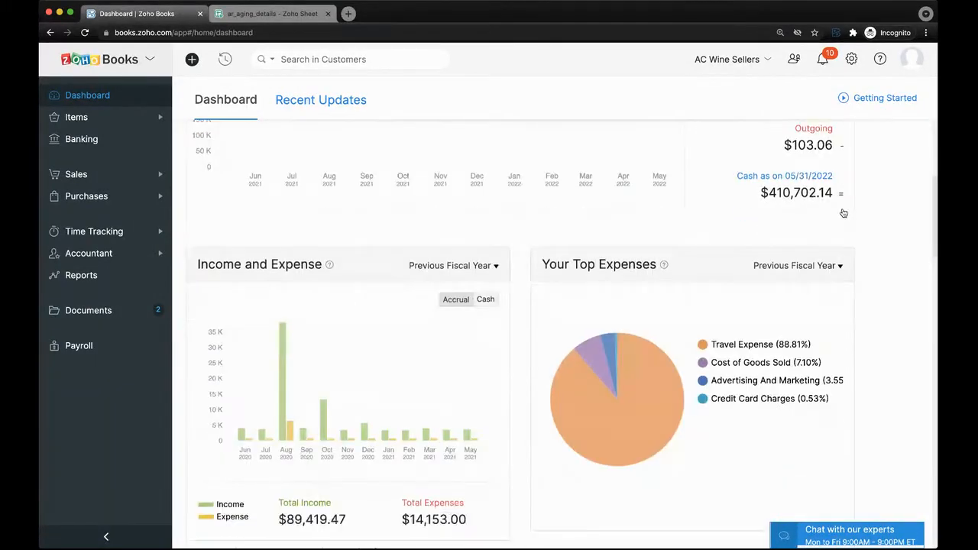
pyautogui.scroll(-1, 647, 303)
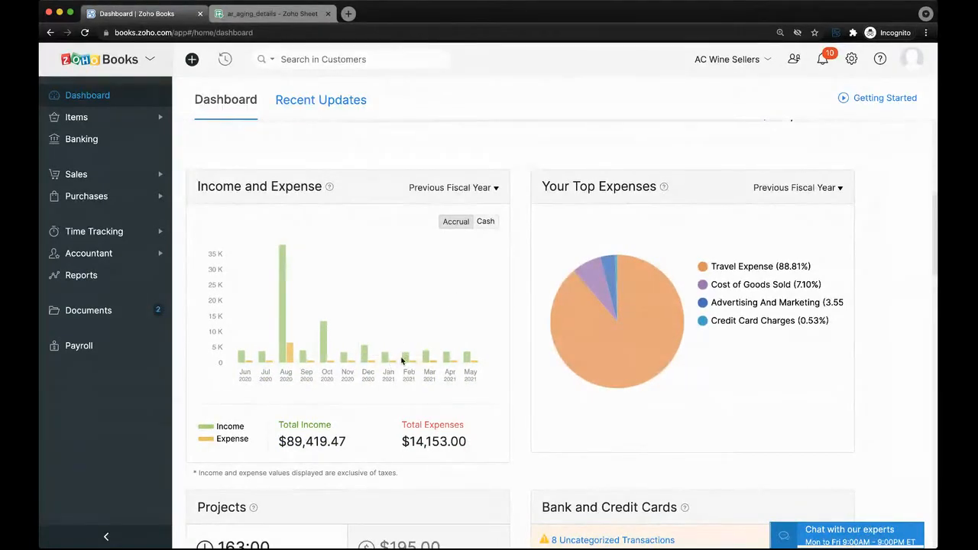
pyautogui.moveTo(406, 359)
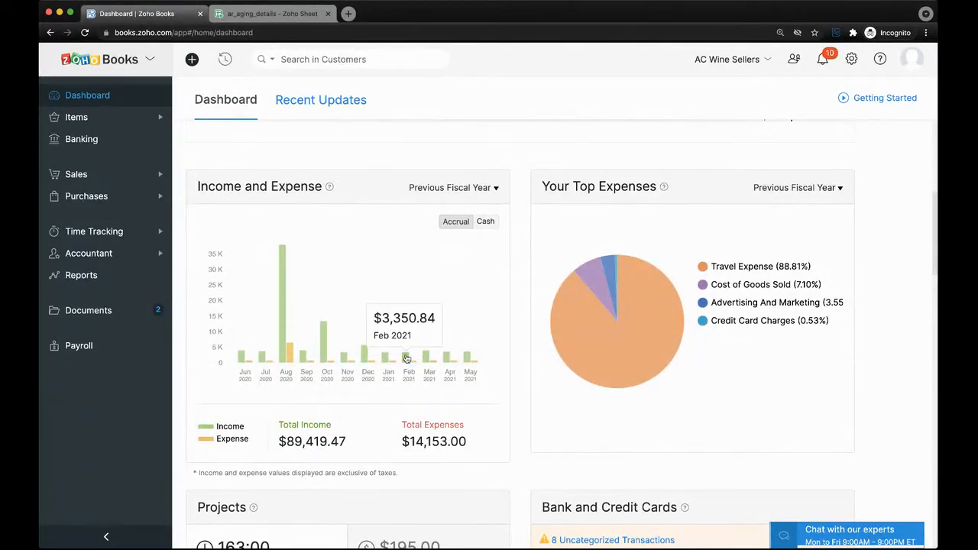
pyautogui.click(487, 223)
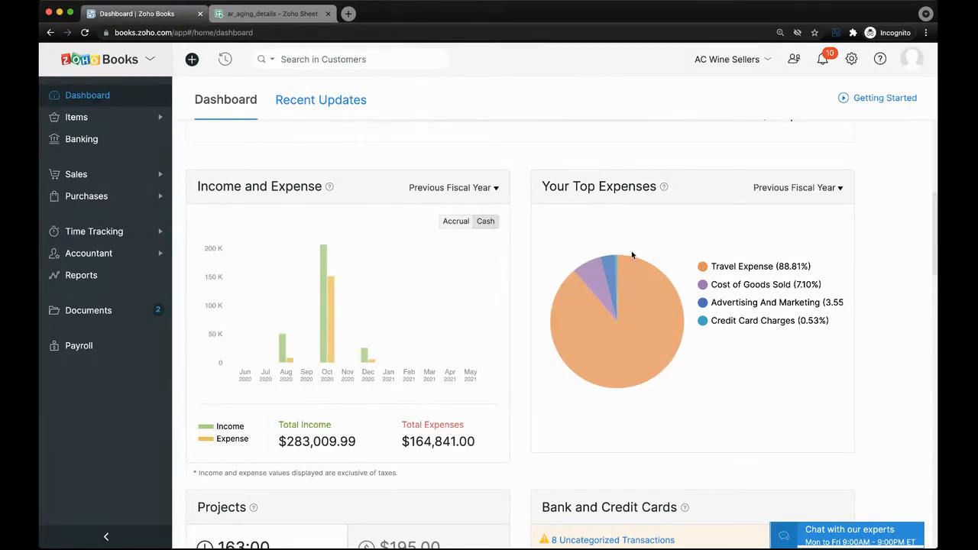
# Examine the top expenses chart by category and review the Projects and Bank and Credit Cards sections of the dashboard.
pyautogui.moveTo(638, 356)
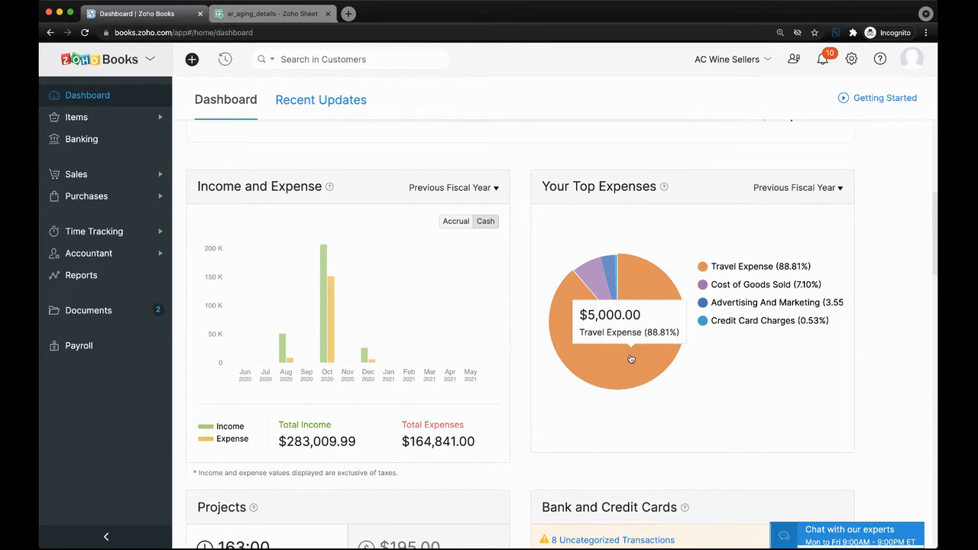
pyautogui.moveTo(601, 271)
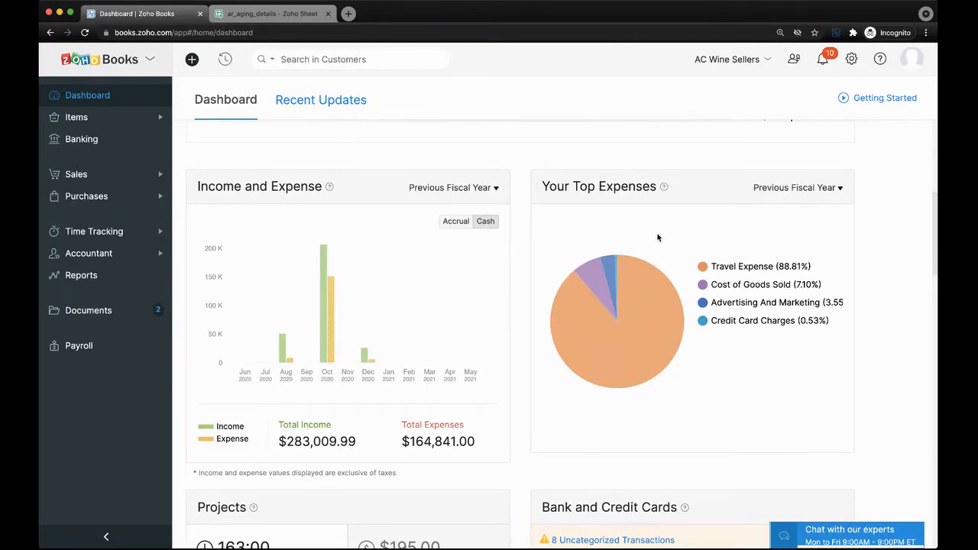
pyautogui.scroll(-3, 762, 245)
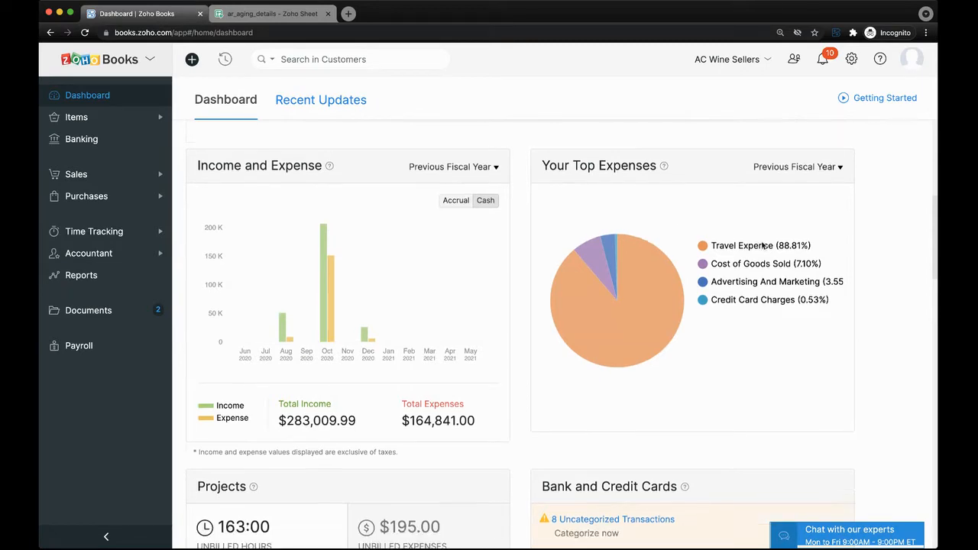
pyautogui.scroll(-2, 583, 272)
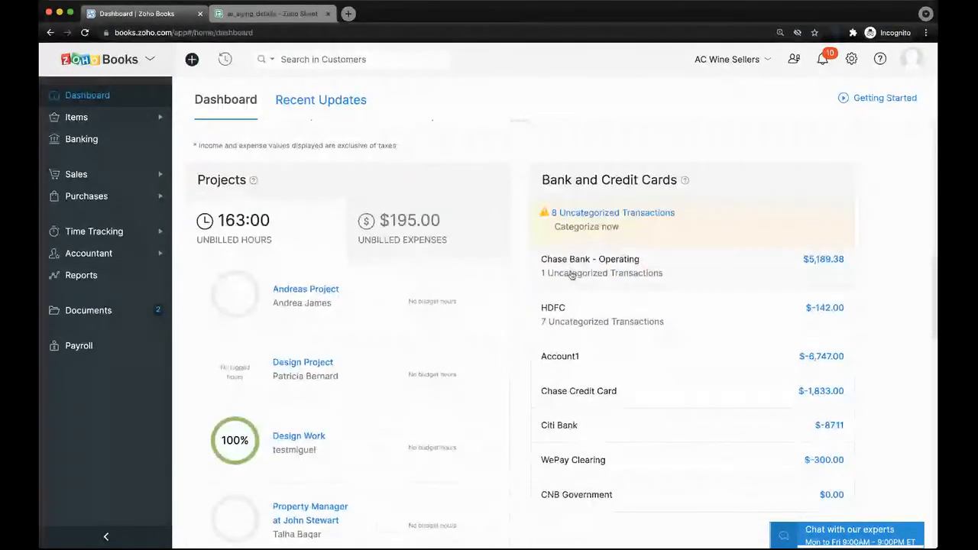
pyautogui.scroll(-1, 523, 284)
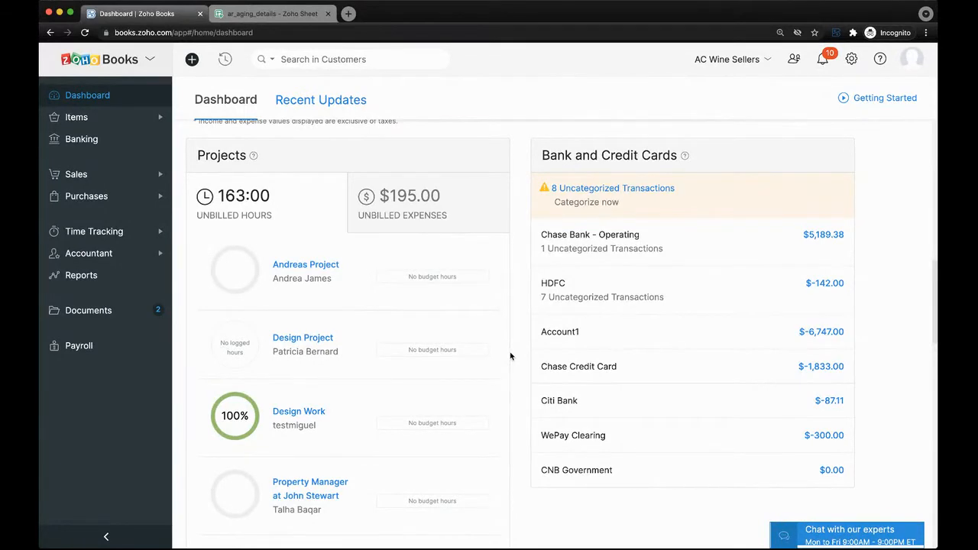
pyautogui.scroll(-2, 511, 356)
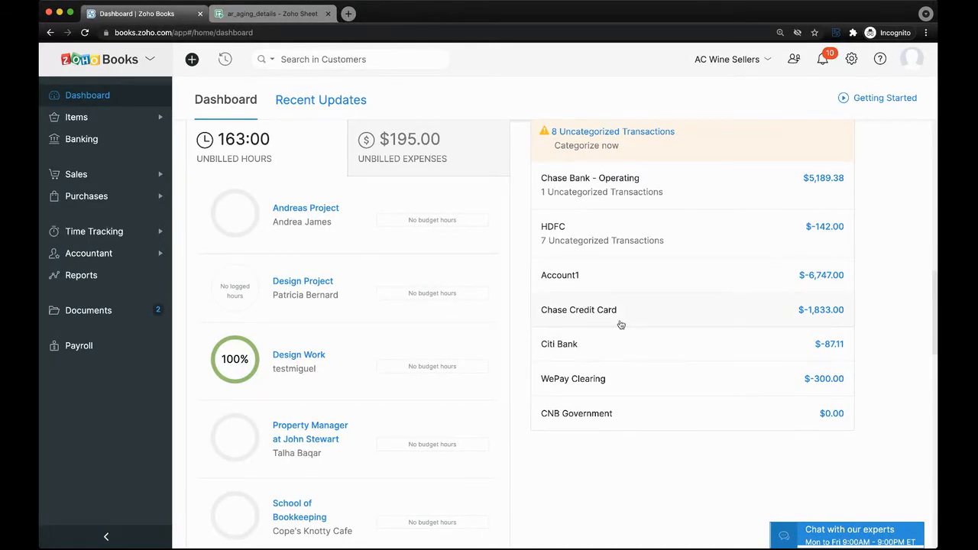
pyautogui.scroll(3, 620, 325)
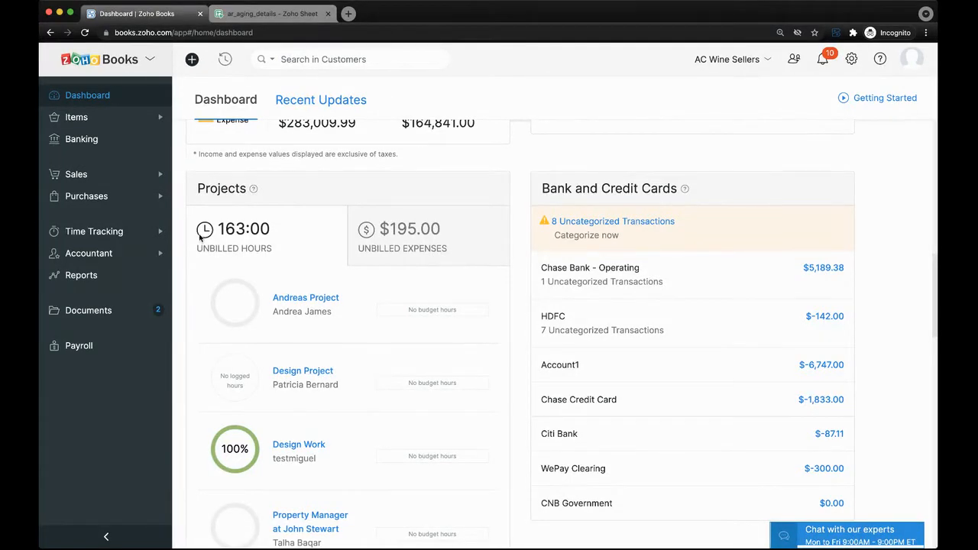
pyautogui.scroll(10, 290, 226)
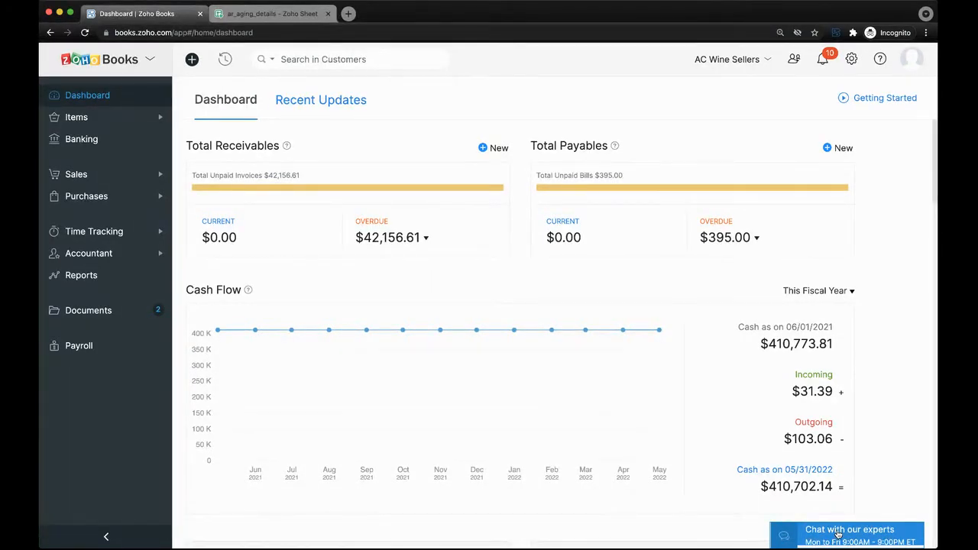
# Review the Help & Support resources, including assistance options, video tutorials and contact details, and close them.
pyautogui.click(878, 61)
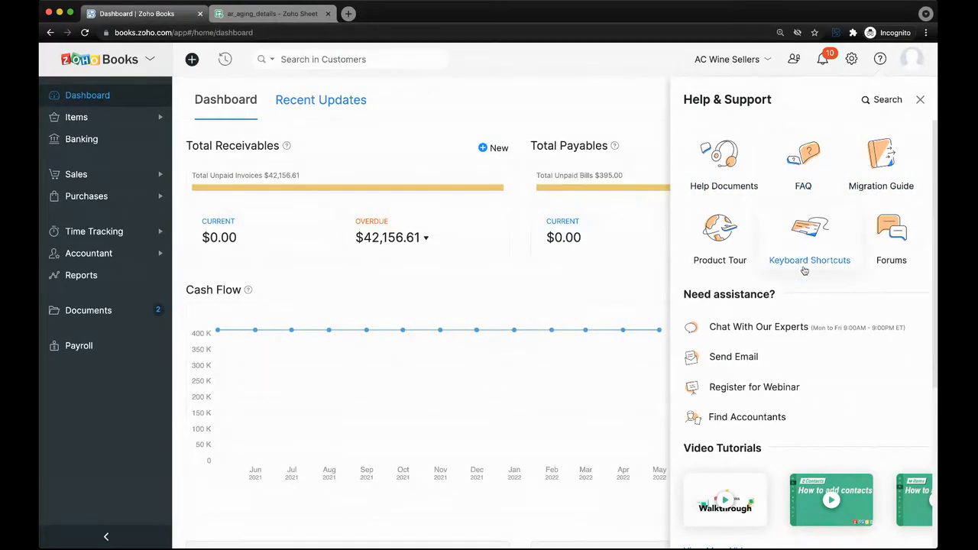
pyautogui.scroll(-1, 804, 271)
pyautogui.scroll(-3, 804, 271)
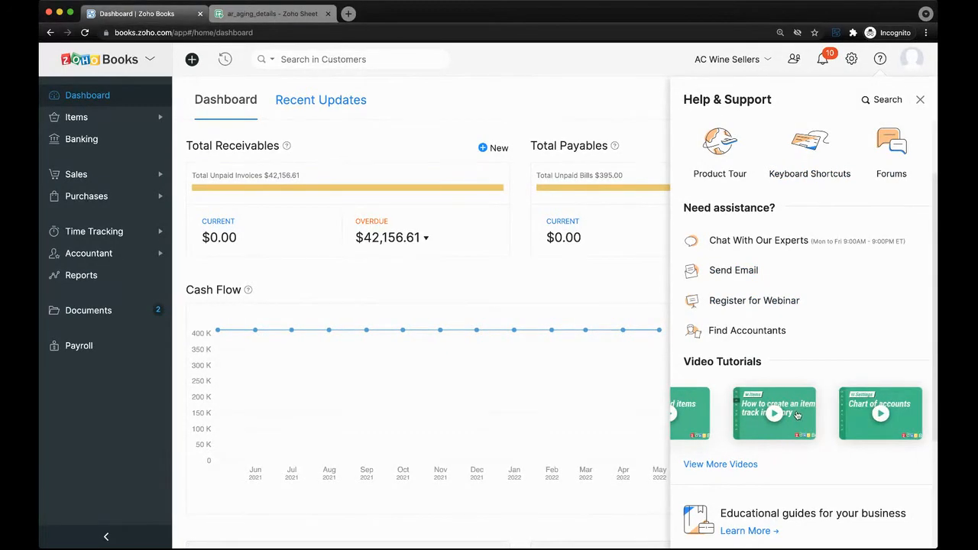
pyautogui.scroll(-5, 807, 481)
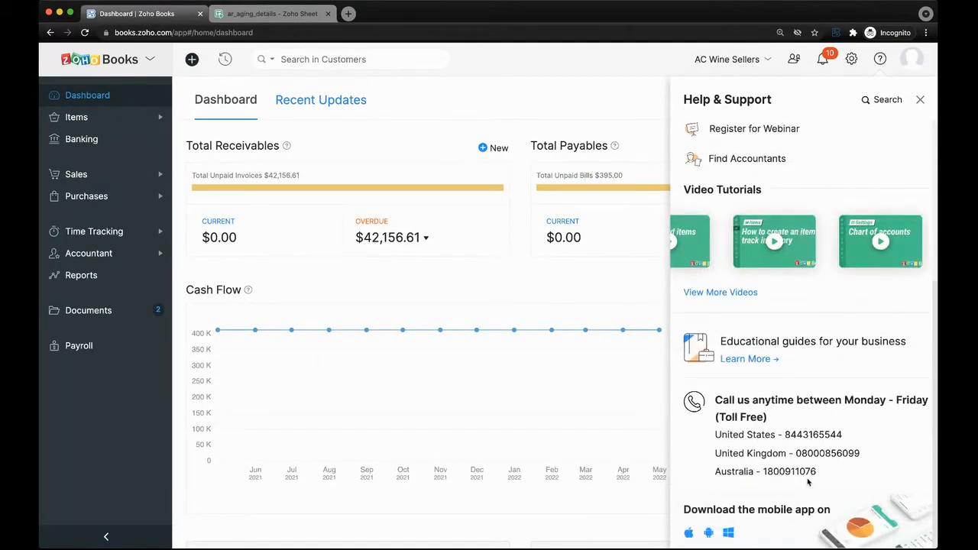
pyautogui.click(920, 99)
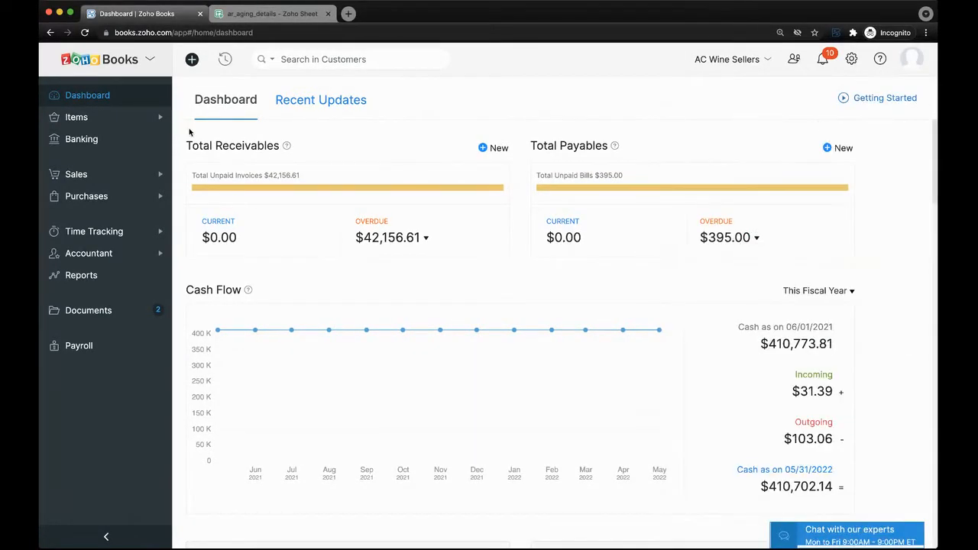
# Go to the Items module and open a blank form for a new item.
pyautogui.click(117, 125)
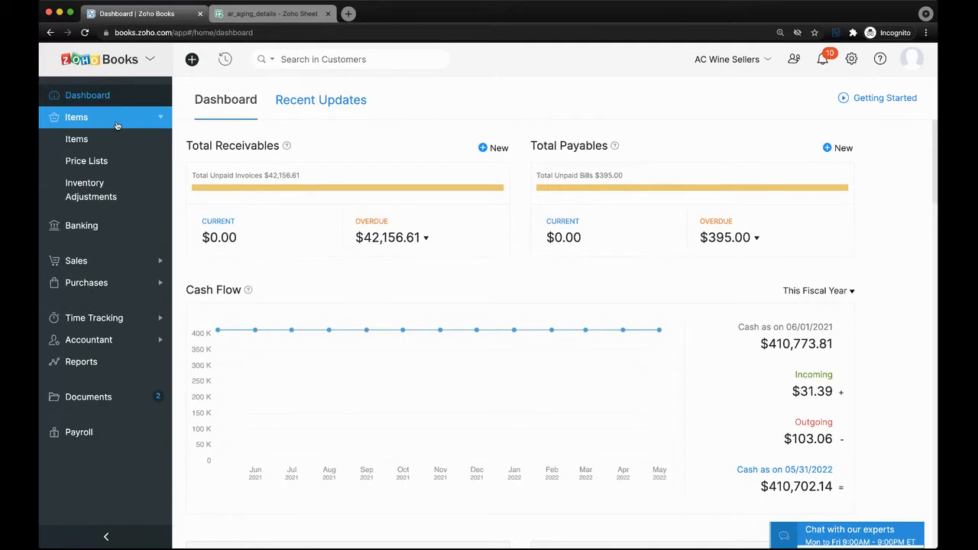
pyautogui.click(118, 139)
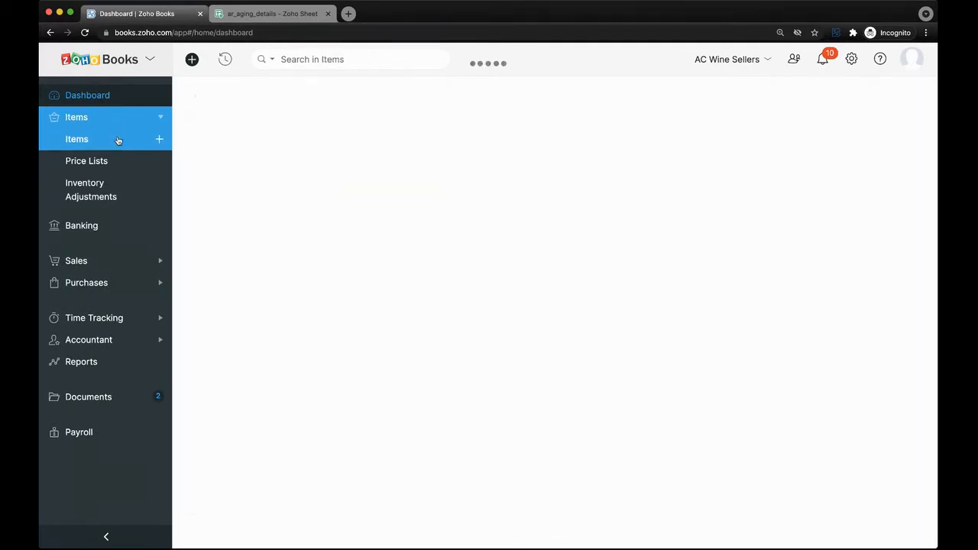
pyautogui.click(160, 139)
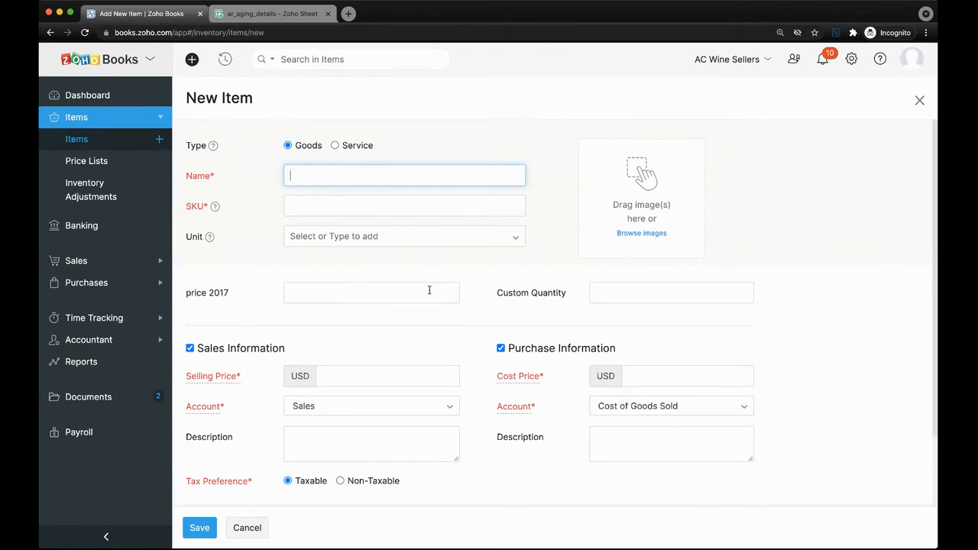
# Turn off purchase information for the new item and name it Widget.
pyautogui.scroll(-1, 428, 290)
pyautogui.click(502, 316)
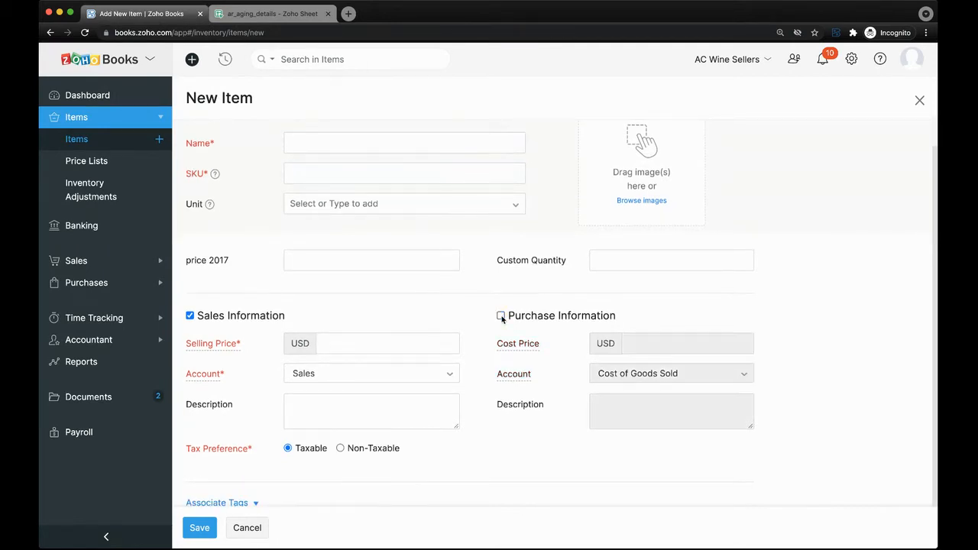
pyautogui.scroll(1, 422, 329)
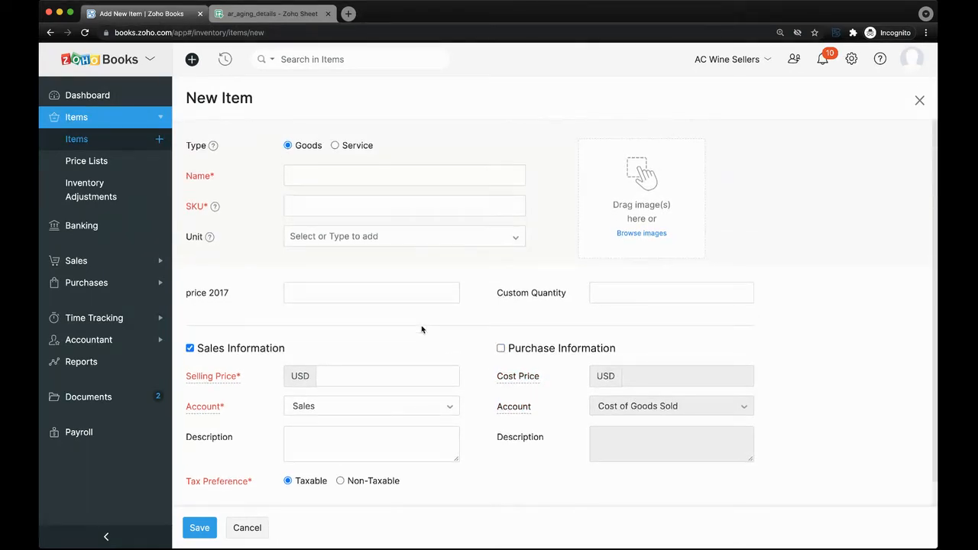
pyautogui.click(369, 177)
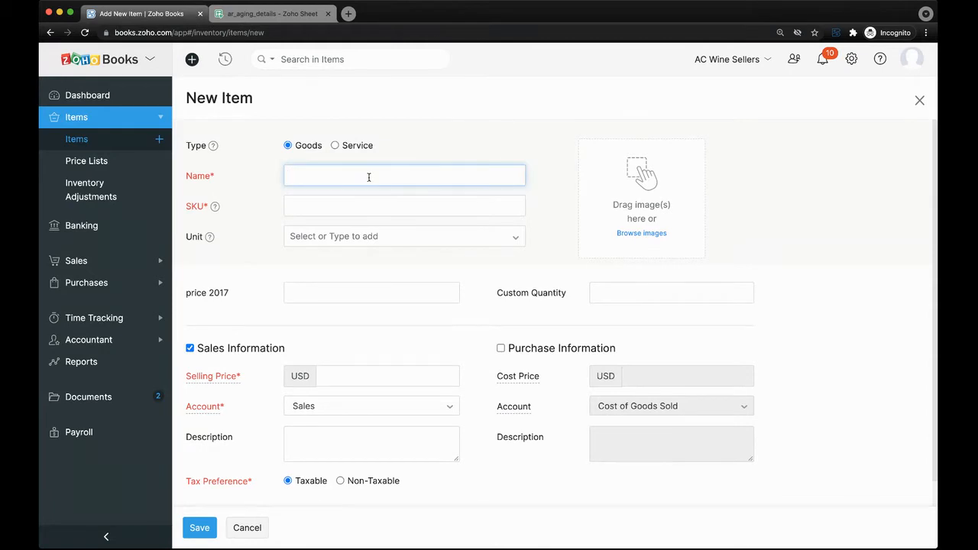
pyautogui.write('Widget')
pyautogui.click(378, 205)
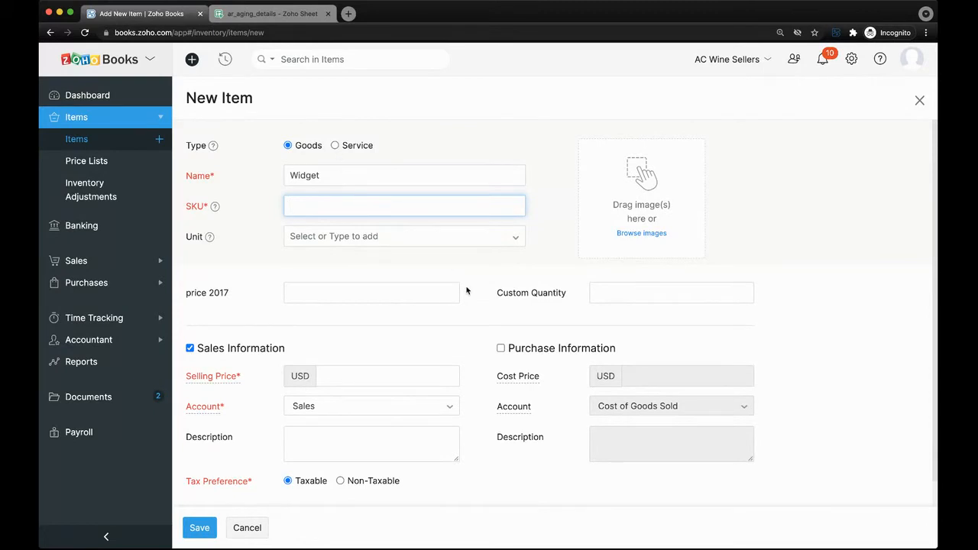
# Change the new item's type to Service and review its sales and tax fields.
pyautogui.click(343, 145)
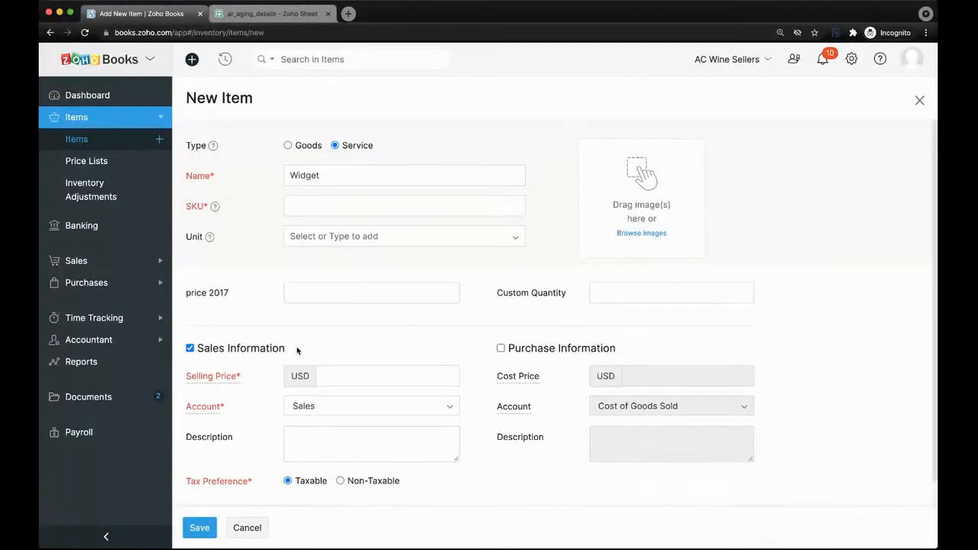
pyautogui.scroll(-2, 298, 350)
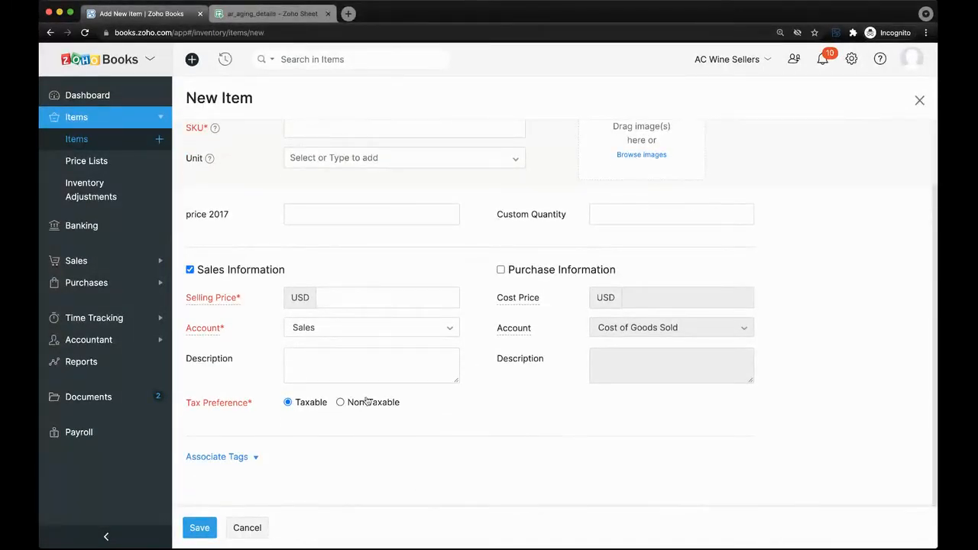
pyautogui.scroll(1, 367, 400)
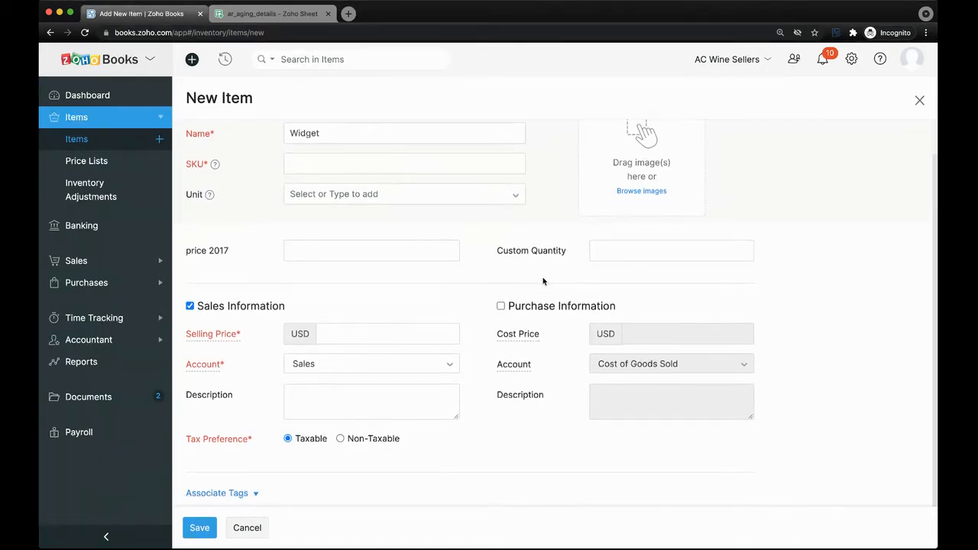
pyautogui.scroll(-1, 544, 282)
pyautogui.scroll(-1, 430, 254)
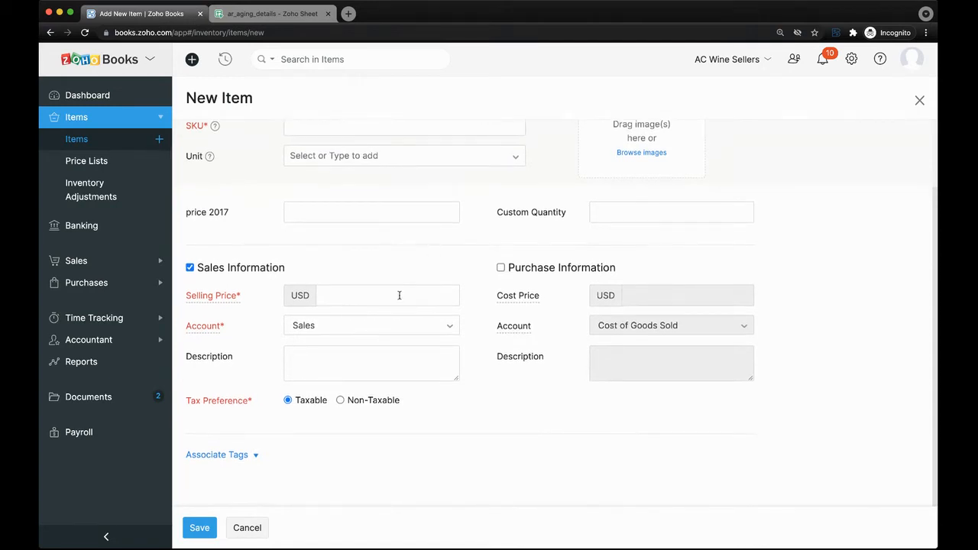
# Expand the item's associated tags and set the Line of Business tag to Design.
pyautogui.keyDown('super'); pyautogui.click(230, 458); pyautogui.keyUp('super')
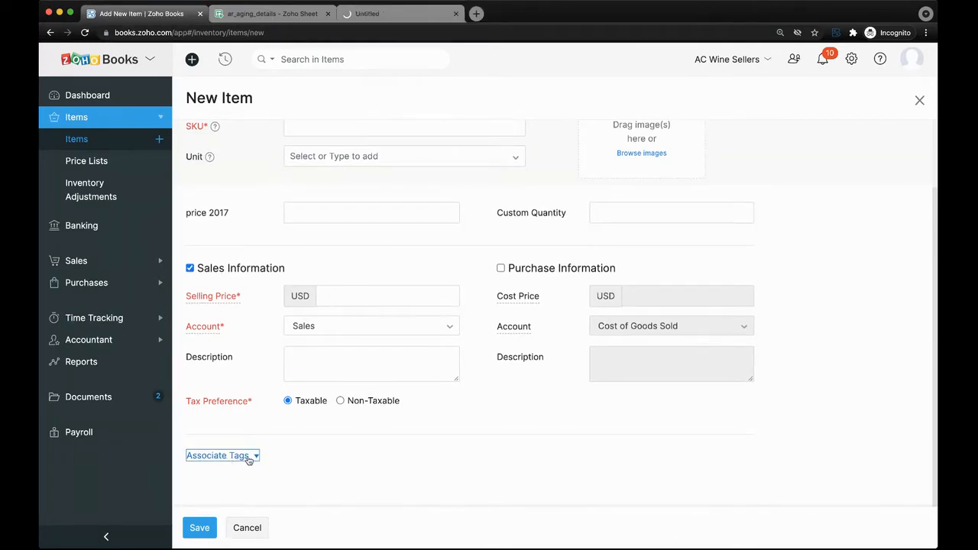
pyautogui.click(456, 13)
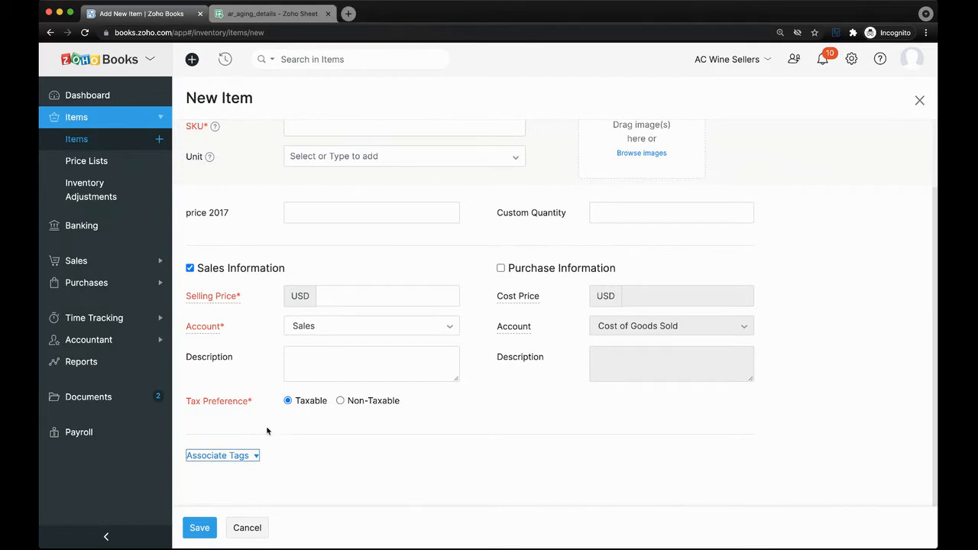
pyautogui.click(239, 456)
pyautogui.scroll(-4, 317, 450)
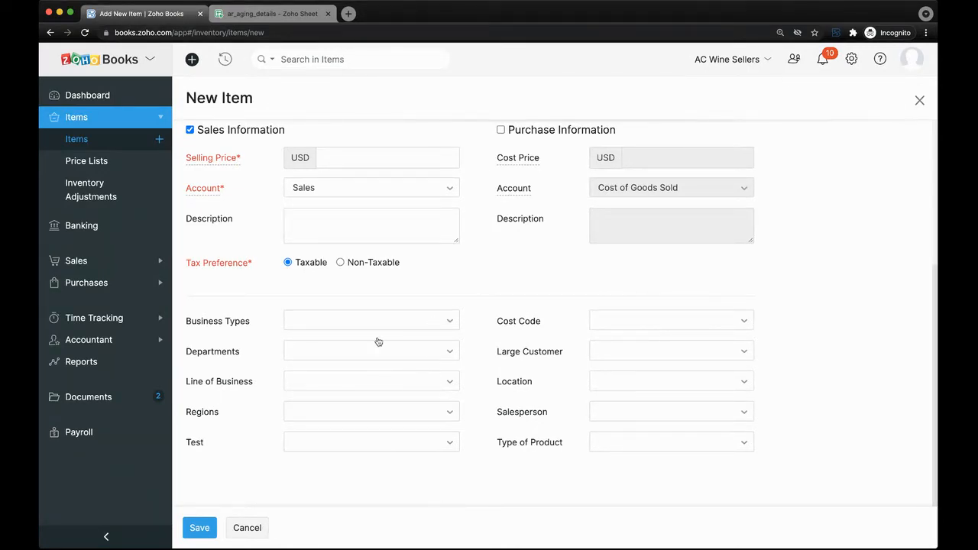
pyautogui.click(451, 324)
pyautogui.click(383, 384)
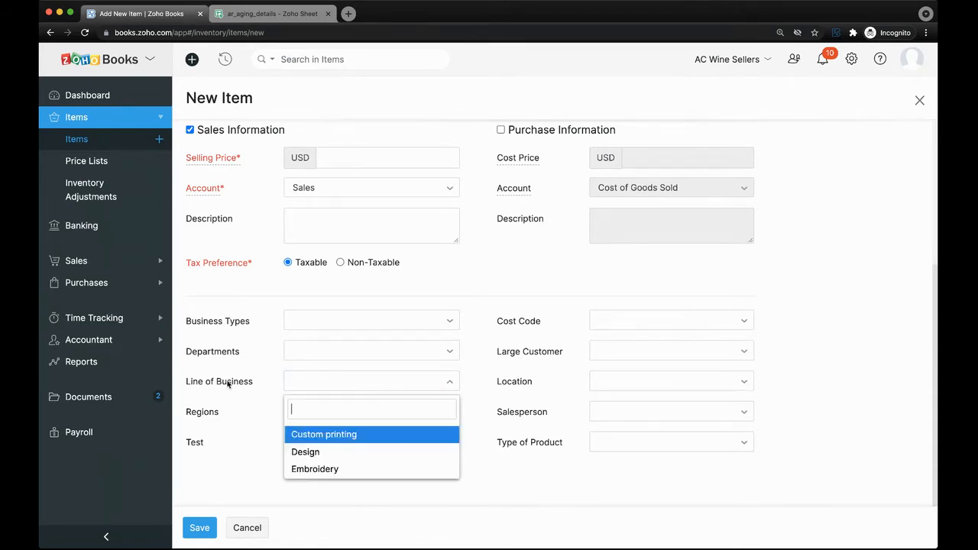
pyautogui.click(320, 452)
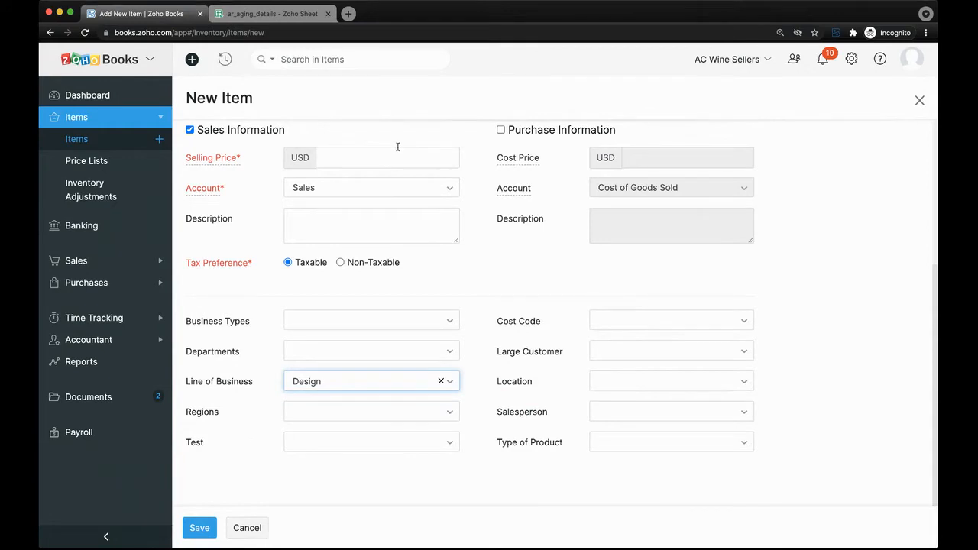
# Review the available options for the Line of Business and Type of Product tags without changing them.
pyautogui.scroll(2, 395, 149)
pyautogui.scroll(-2, 395, 149)
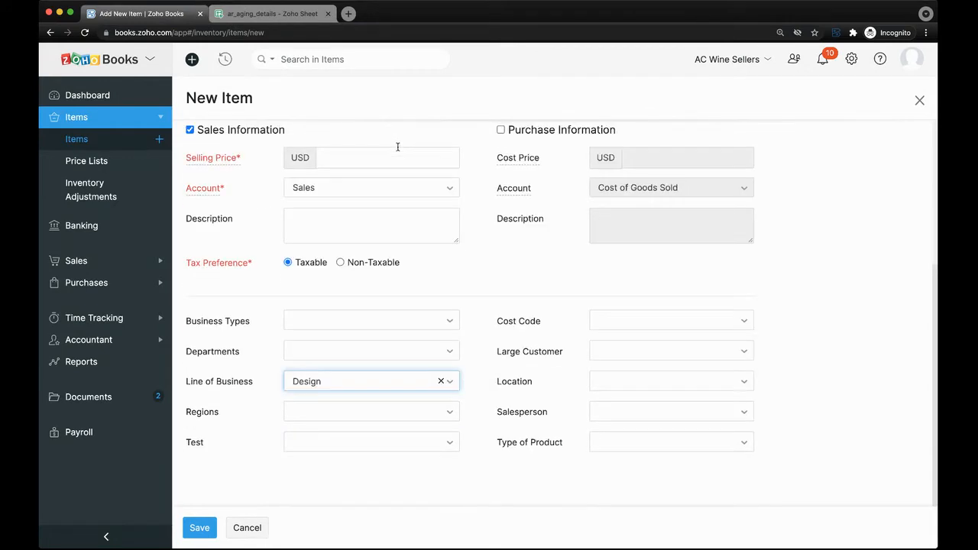
pyautogui.click(363, 381)
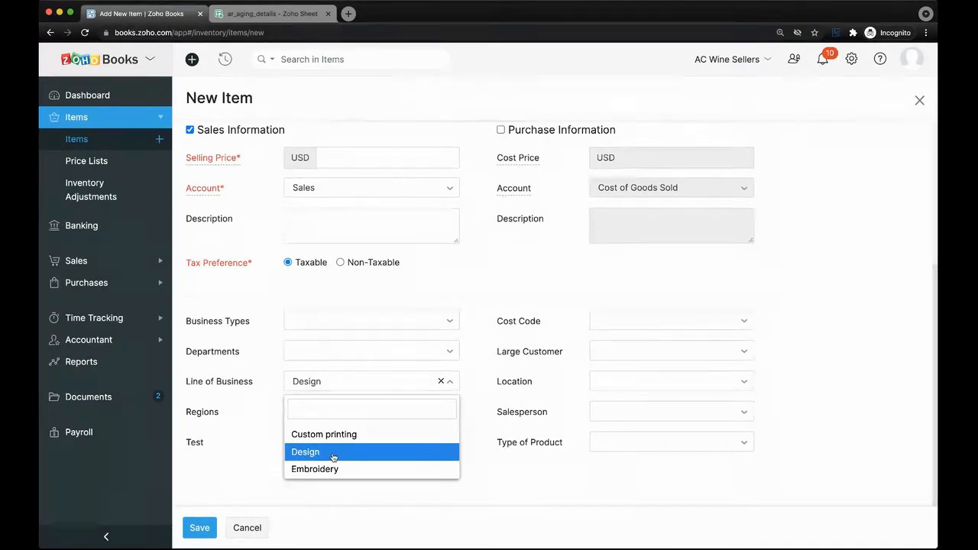
pyautogui.click(276, 456)
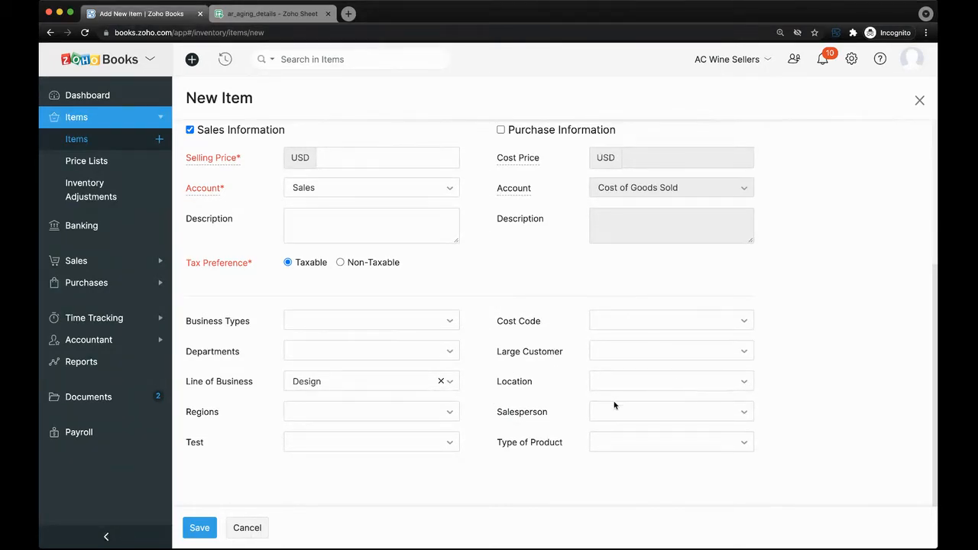
pyautogui.click(624, 441)
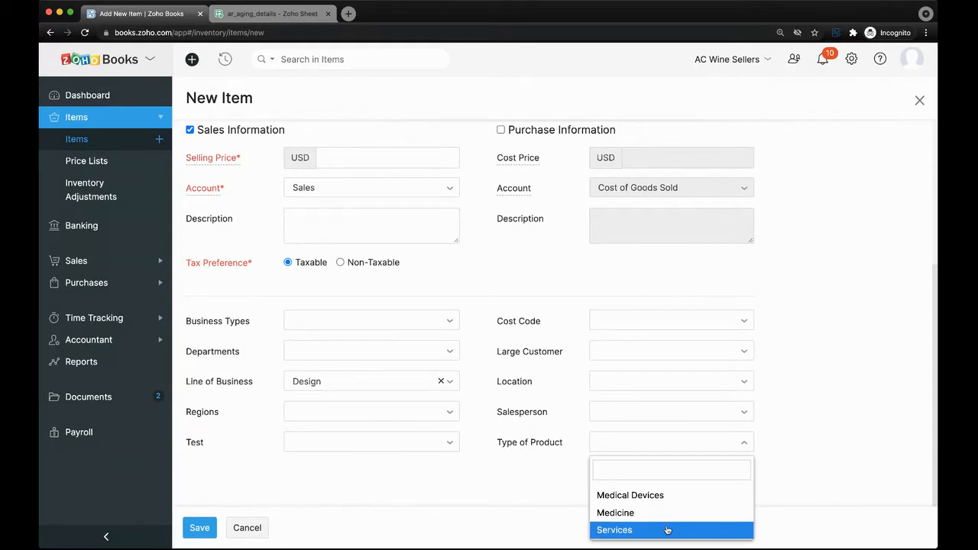
pyautogui.click(590, 532)
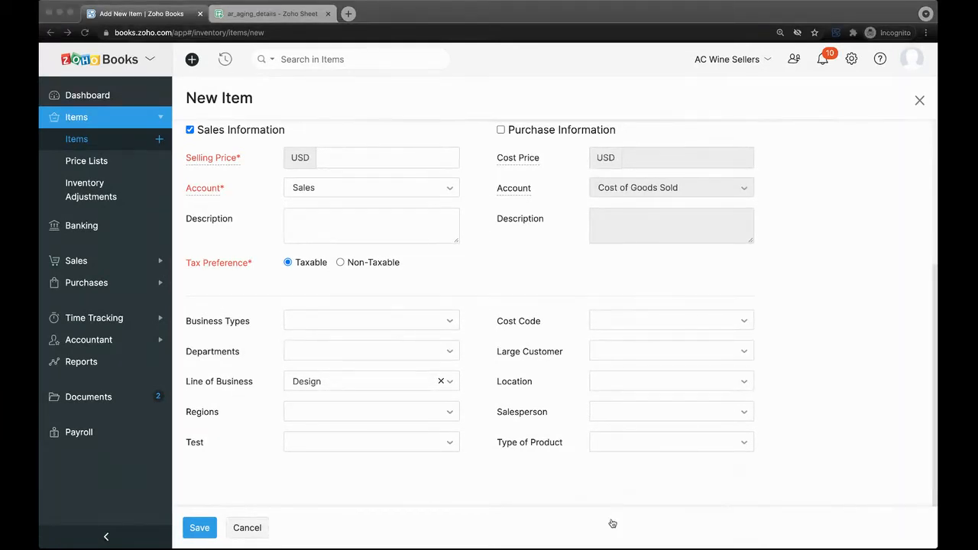
pyautogui.click(647, 520)
pyautogui.click(628, 450)
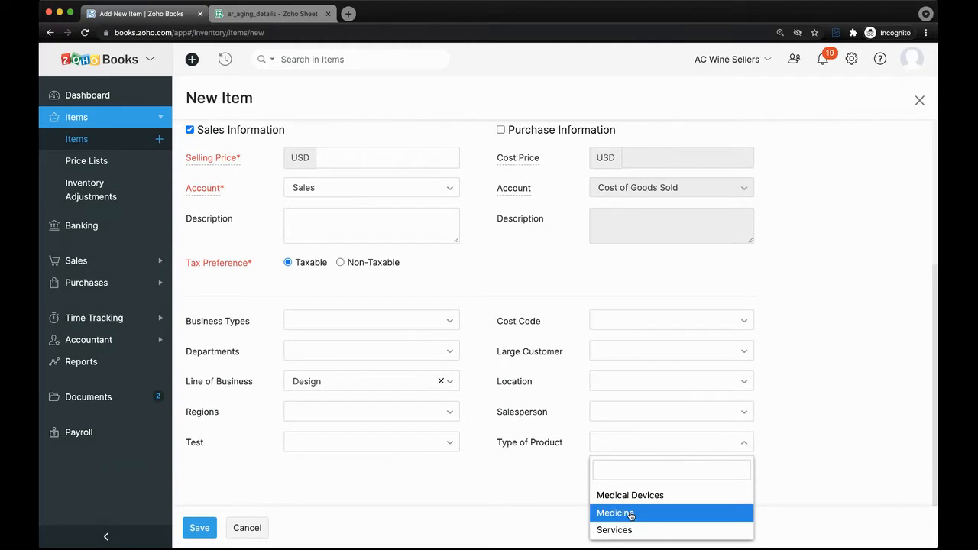
pyautogui.click(497, 500)
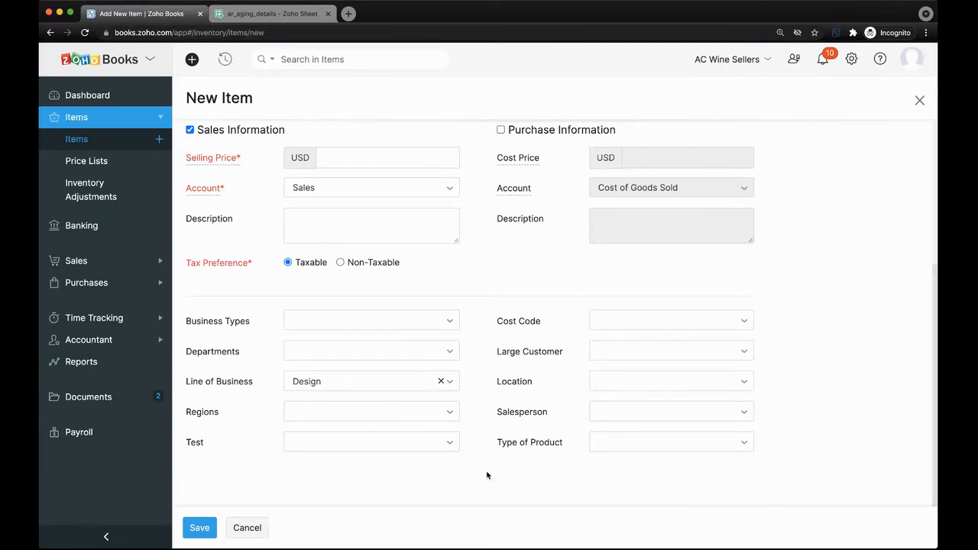
# Leave the item form without saving and review the accounts in the Banking overview.
pyautogui.scroll(5, 487, 475)
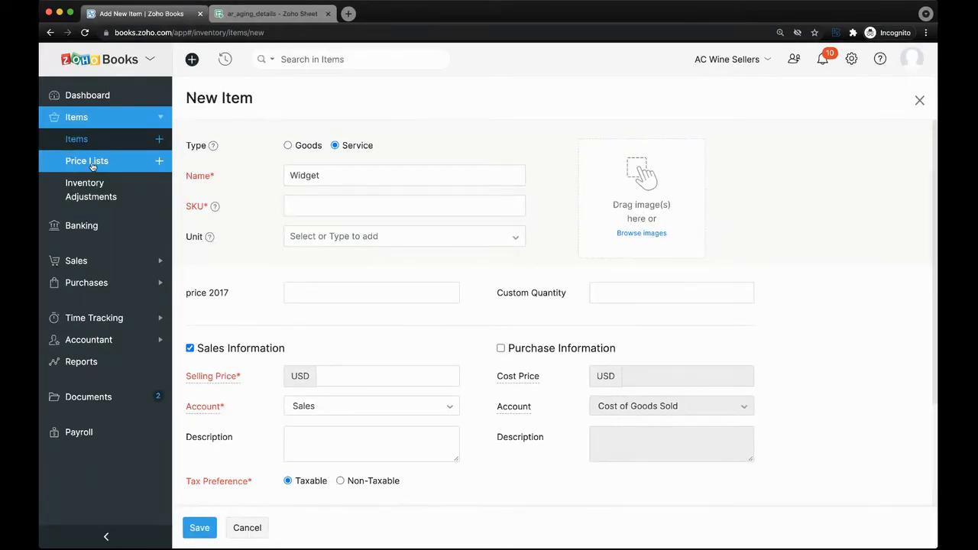
pyautogui.click(101, 227)
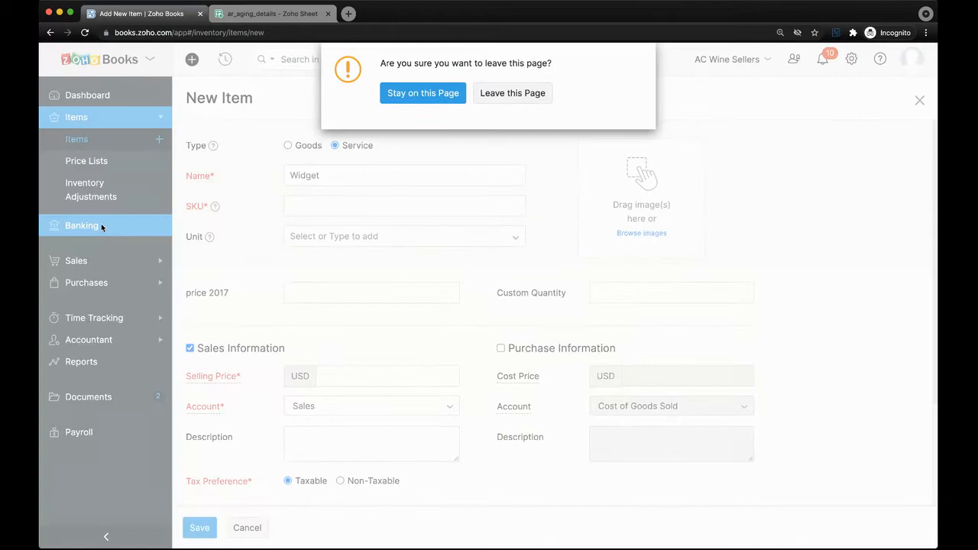
pyautogui.click(519, 97)
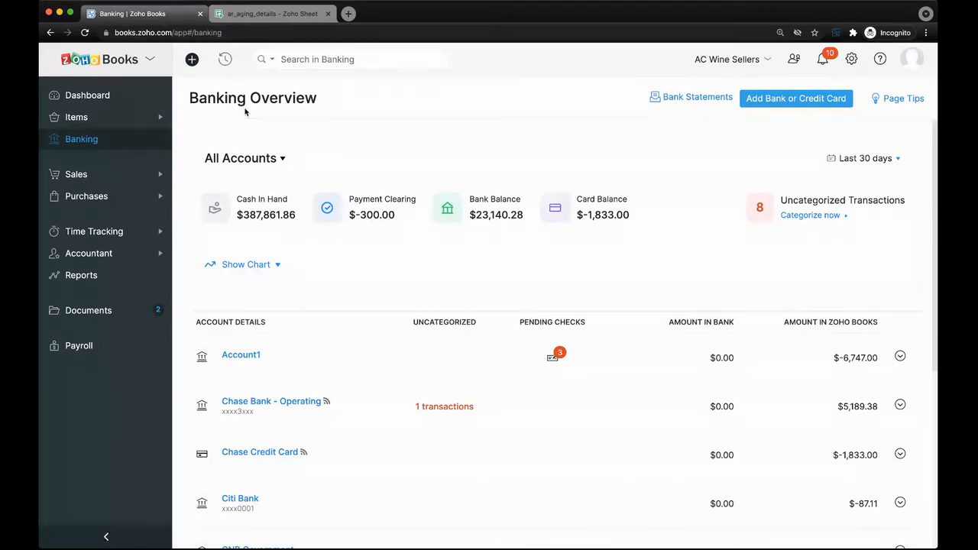
pyautogui.scroll(-5, 415, 487)
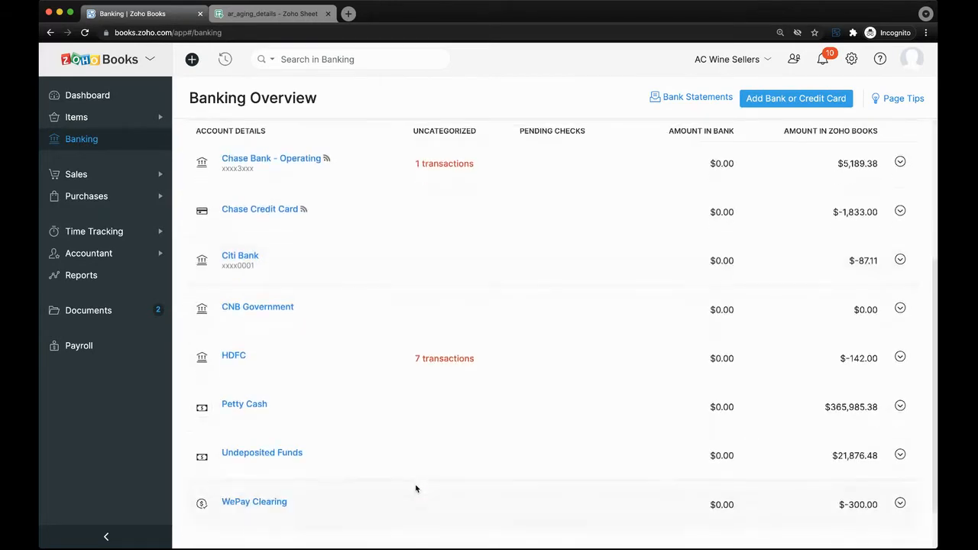
pyautogui.scroll(-2, 312, 360)
pyautogui.scroll(5, 313, 363)
pyautogui.scroll(3, 314, 363)
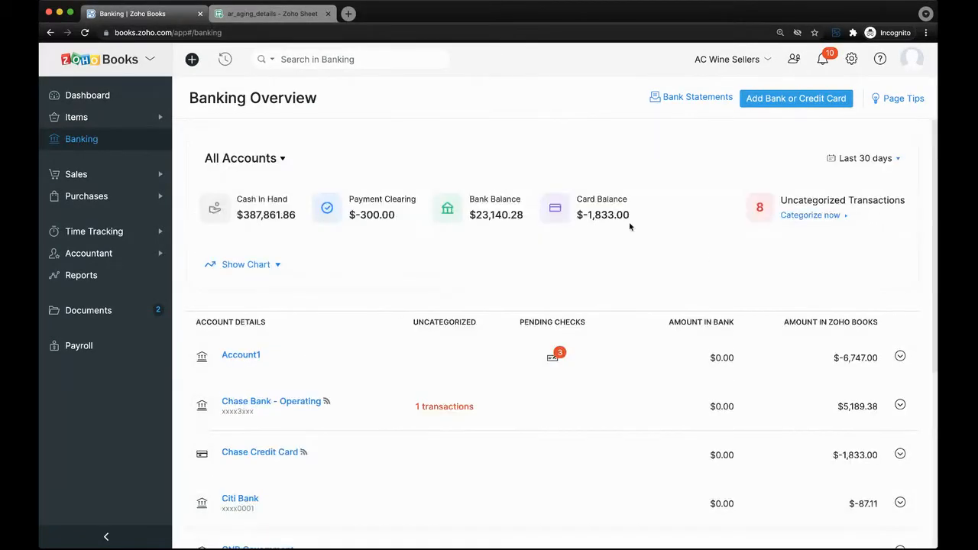
# Look up San Mateo Credit Union - Bank in the bank connection list, view its login form and the popular banks, and return to the Banking overview.
pyautogui.click(802, 104)
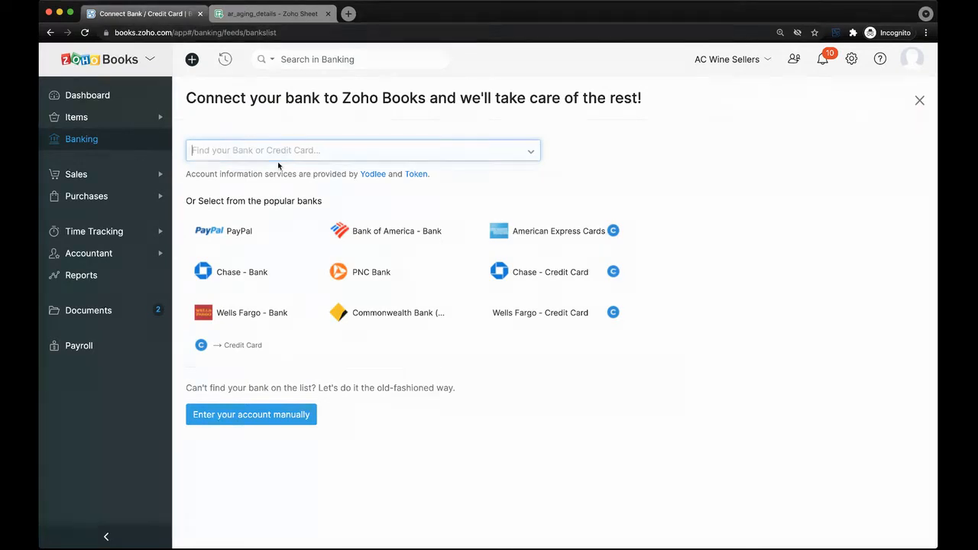
pyautogui.write('san mateo')
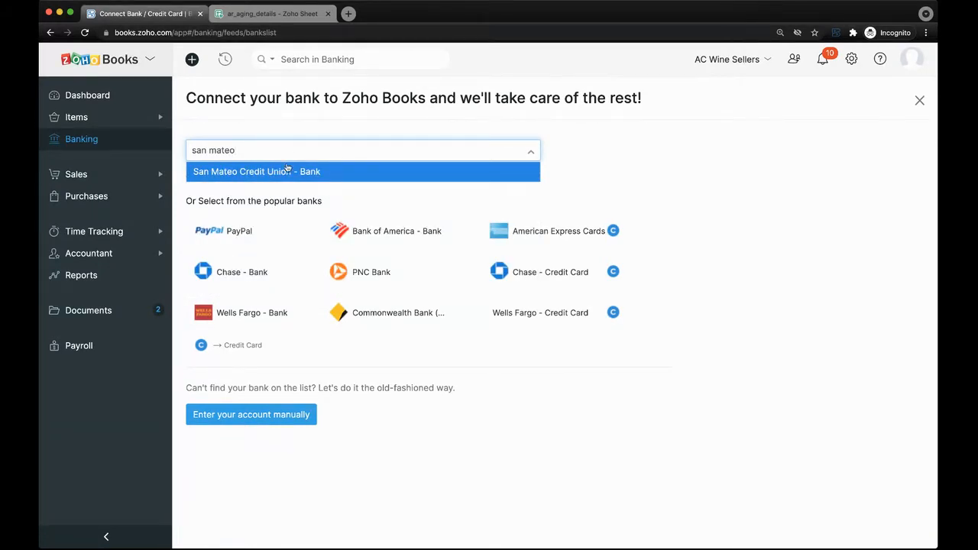
pyautogui.click(288, 169)
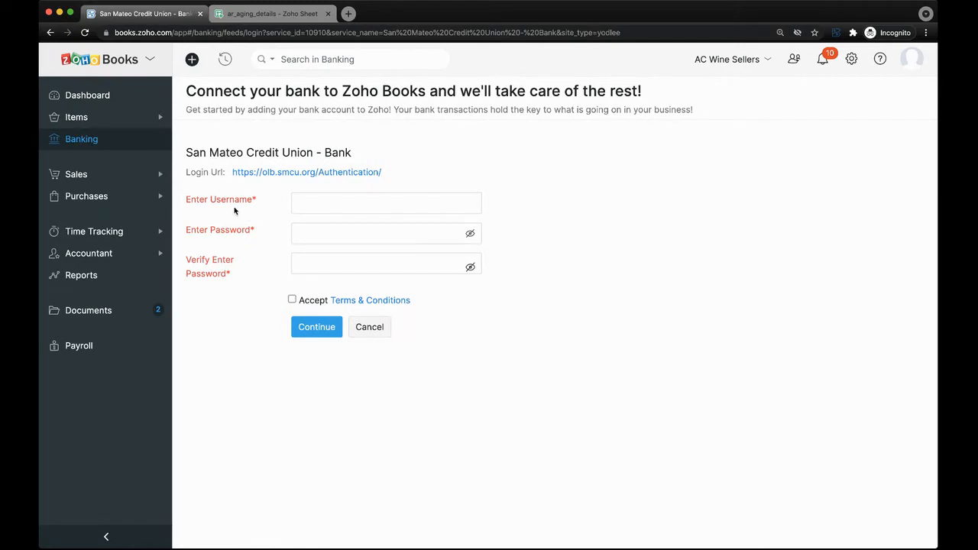
pyautogui.click(120, 139)
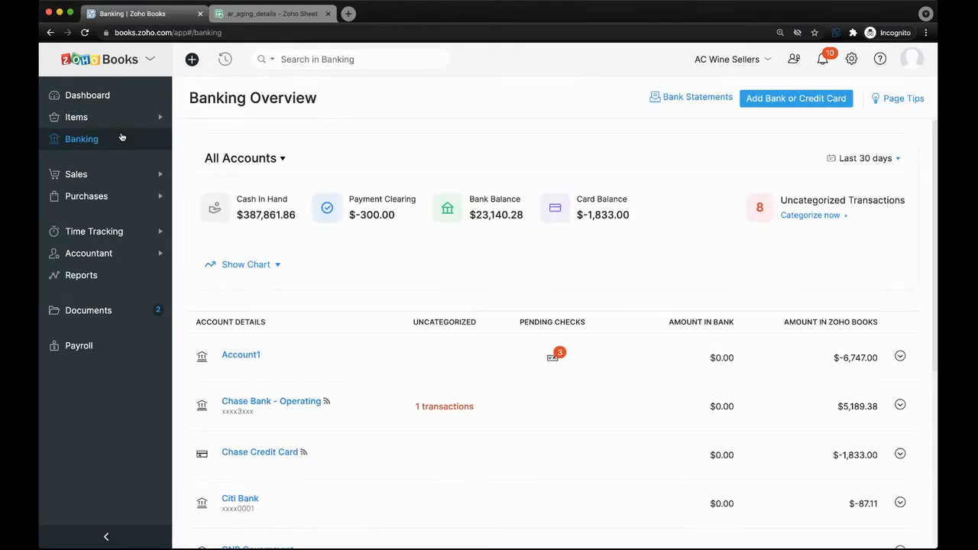
pyautogui.click(776, 99)
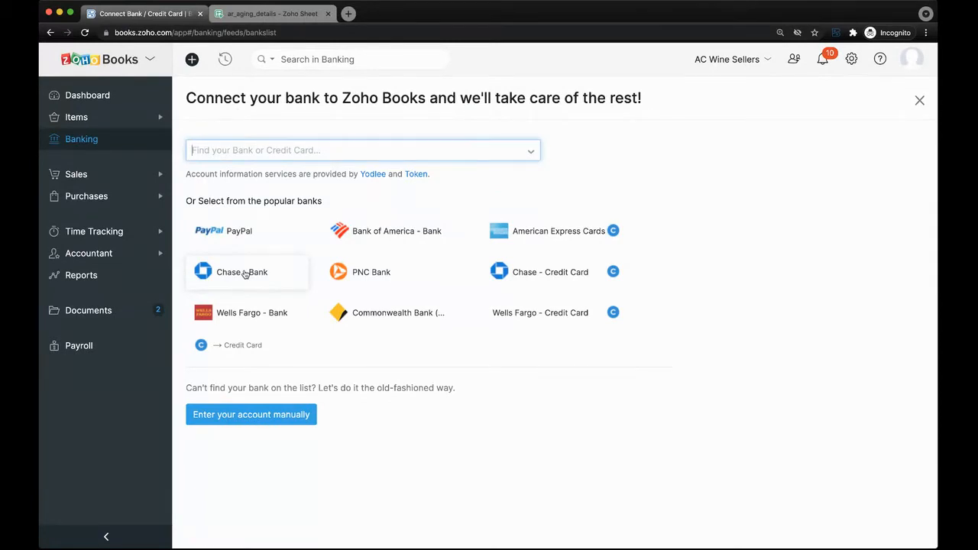
pyautogui.click(108, 139)
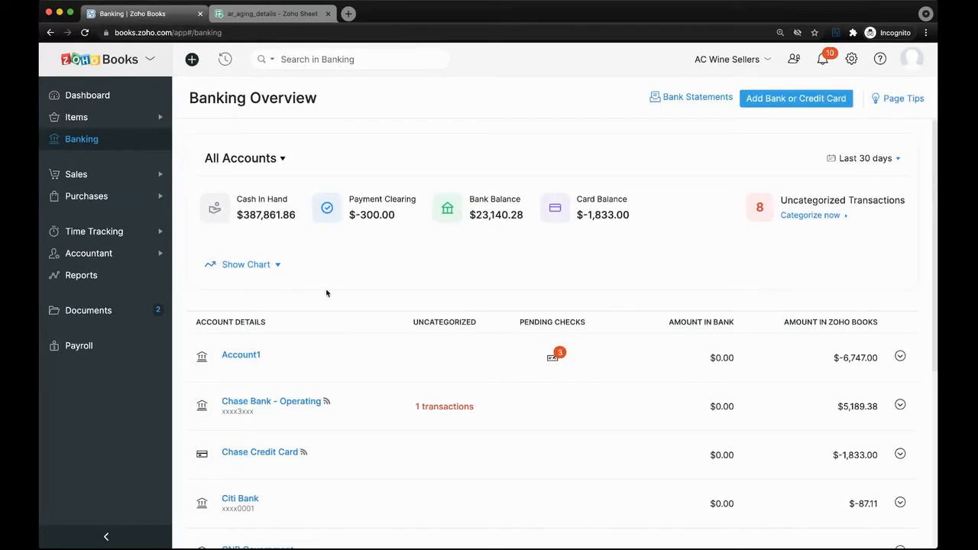
# Examine the uncategorized transactions of the Chase Bank - Operating account and compare them with the all-transactions view.
pyautogui.scroll(-2, 336, 302)
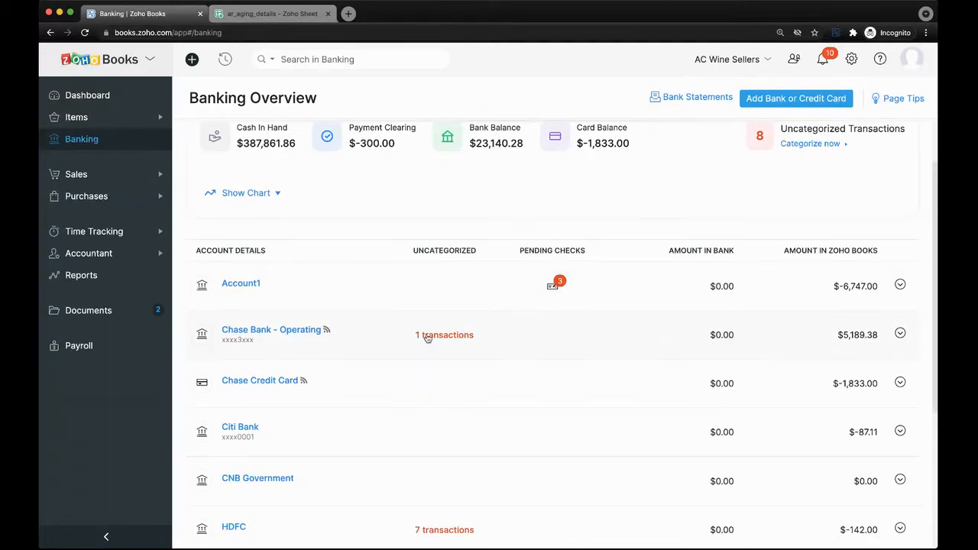
pyautogui.click(428, 337)
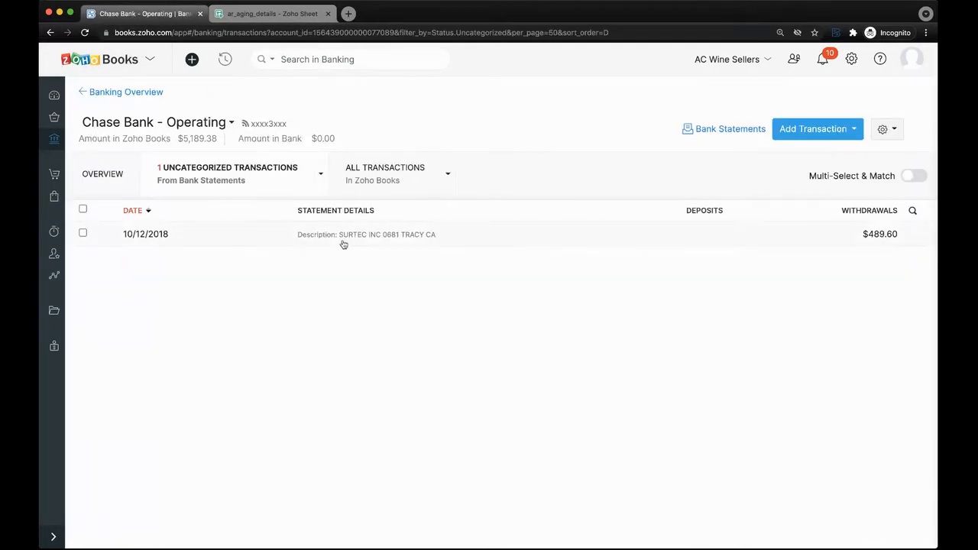
pyautogui.click(393, 179)
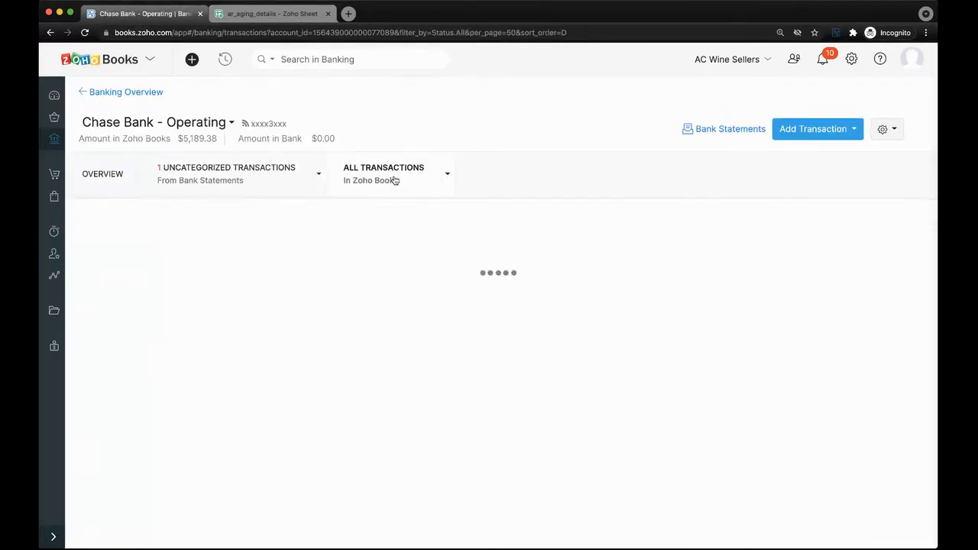
pyautogui.click(242, 174)
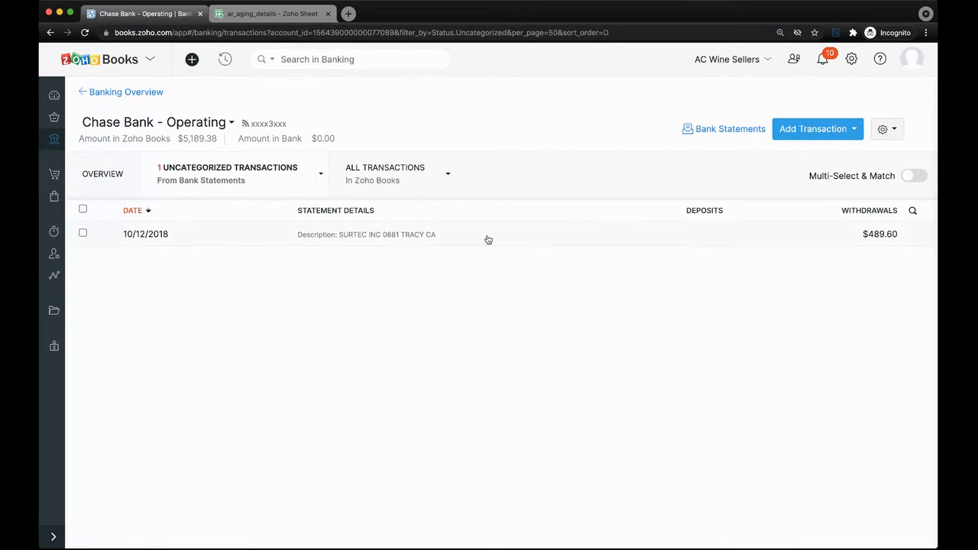
# Try the $456.60 expense and the $304.90 credit note refund as matches for the $489.60 withdrawal, and deselect both.
pyautogui.click(462, 239)
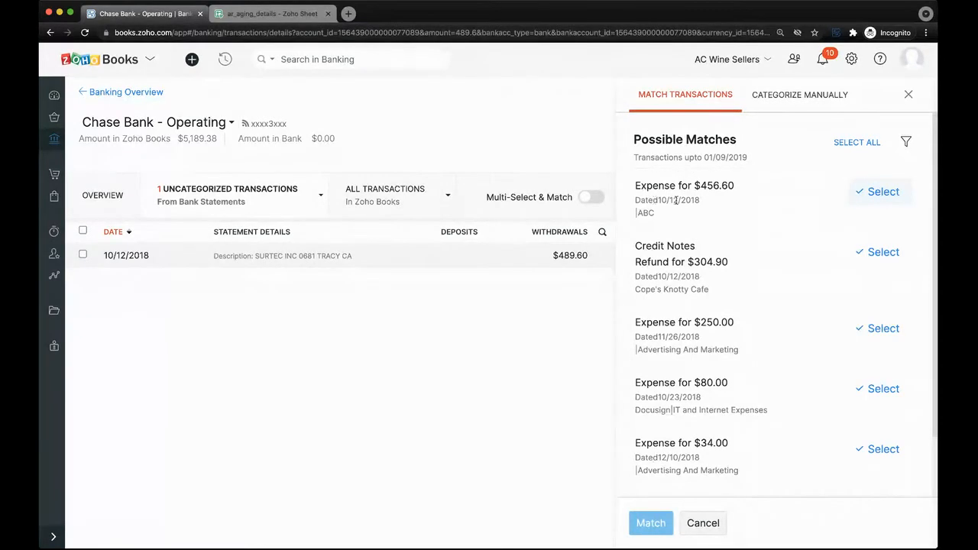
pyautogui.moveTo(697, 200); pyautogui.dragTo(654, 197)
pyautogui.click(890, 206)
pyautogui.click(876, 191)
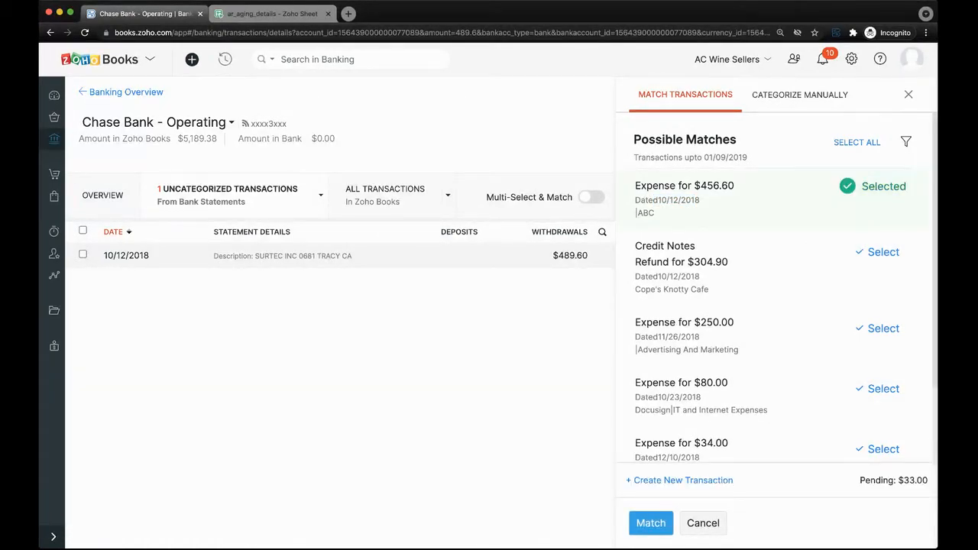
pyautogui.click(873, 252)
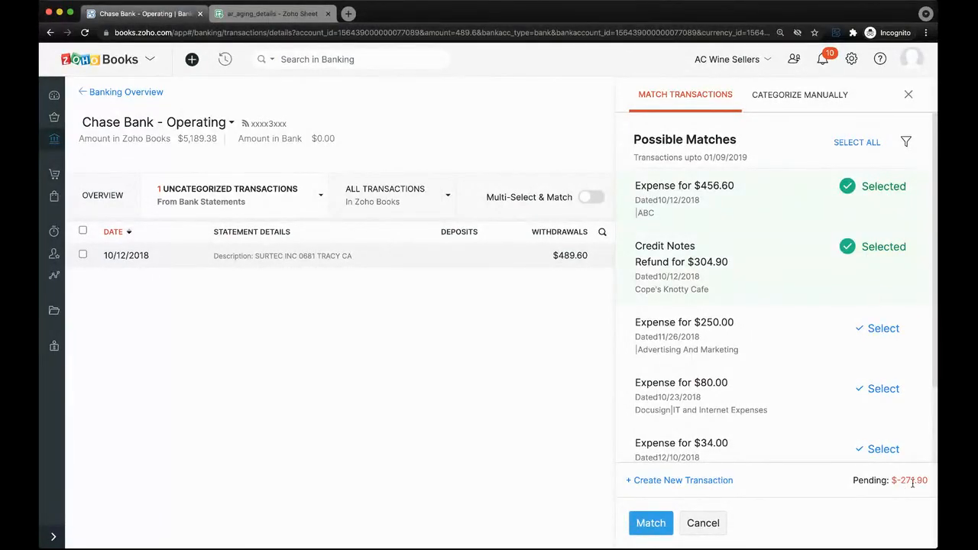
pyautogui.click(883, 249)
pyautogui.click(870, 184)
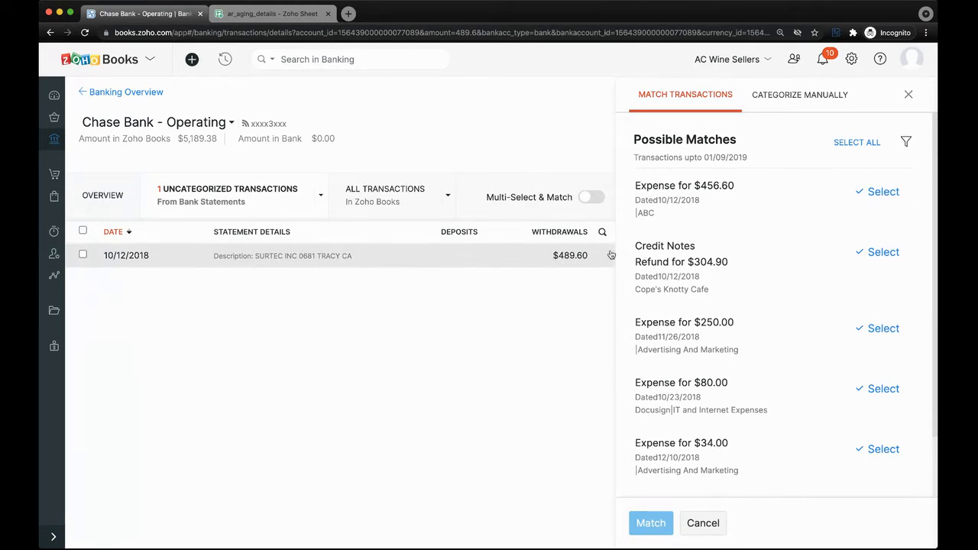
# Switch the $489.60 withdrawal to manual categorization and set its expense account to Office Supplies.
pyautogui.click(811, 94)
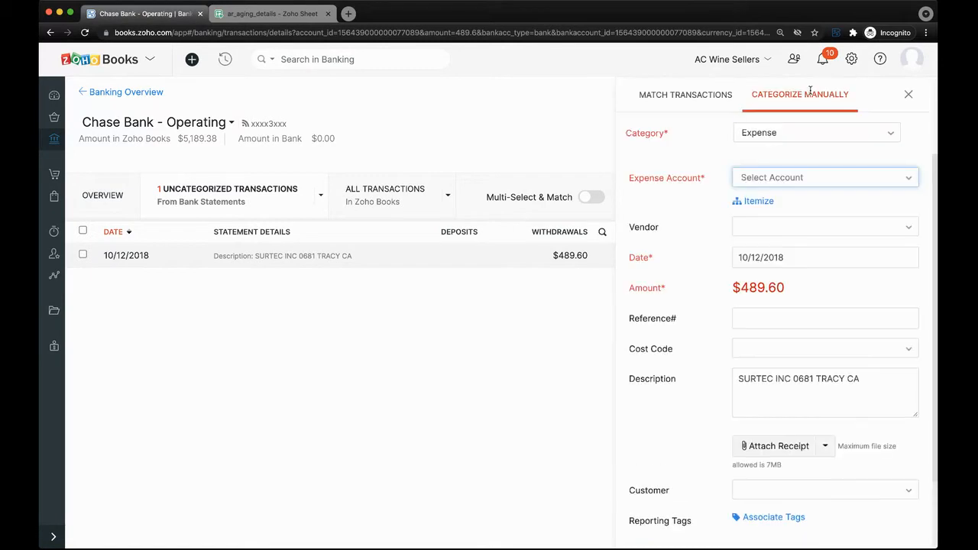
pyautogui.click(819, 177)
pyautogui.scroll(-1, 857, 293)
pyautogui.scroll(-3, 857, 294)
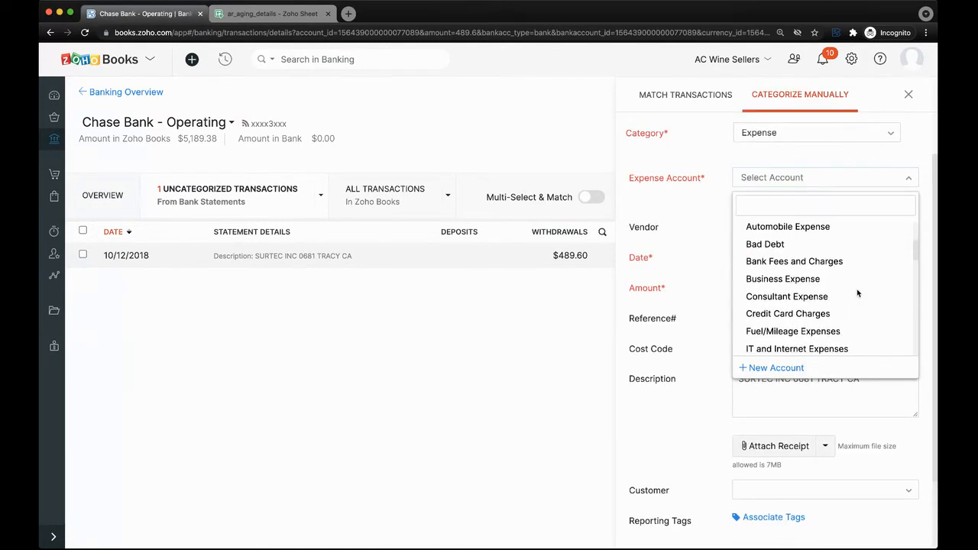
pyautogui.scroll(-1, 853, 287)
pyautogui.scroll(-5, 852, 285)
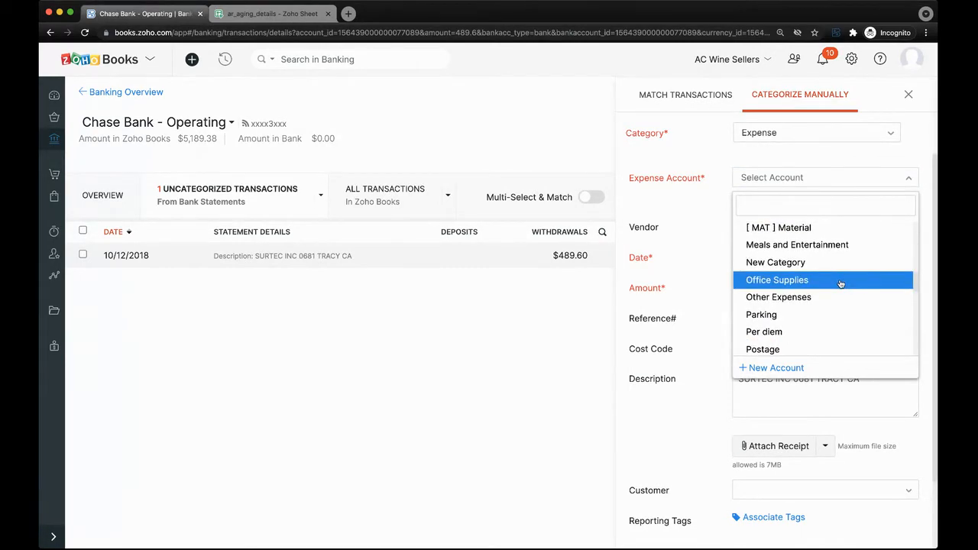
pyautogui.click(844, 282)
# View the vendor field and receipt attachment options, and cancel the manual categorization without saving.
pyautogui.click(792, 232)
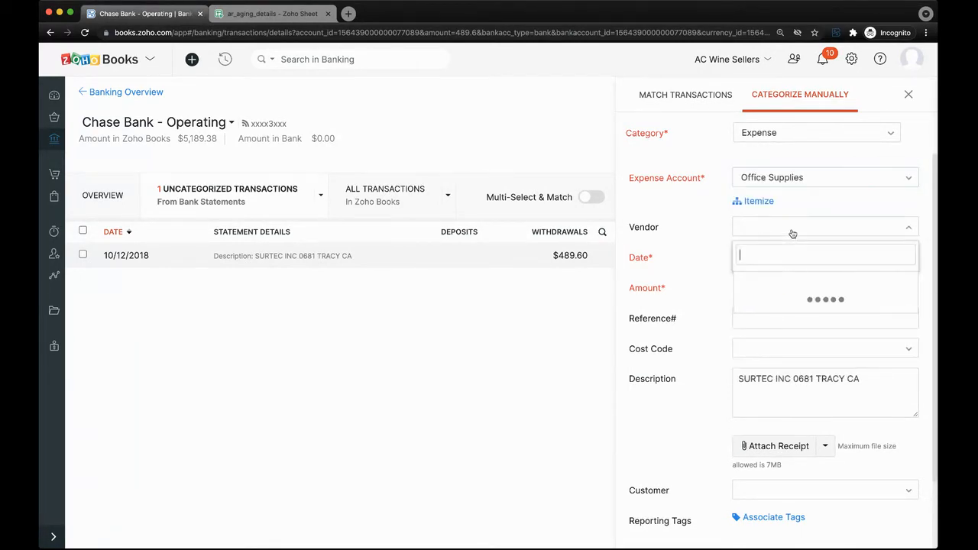
pyautogui.click(792, 233)
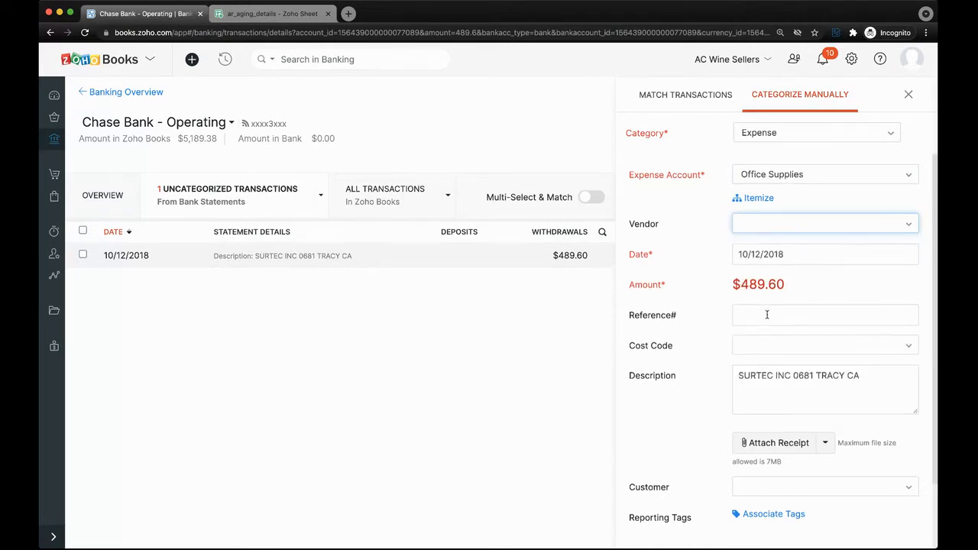
pyautogui.scroll(-2, 768, 313)
pyautogui.click(827, 367)
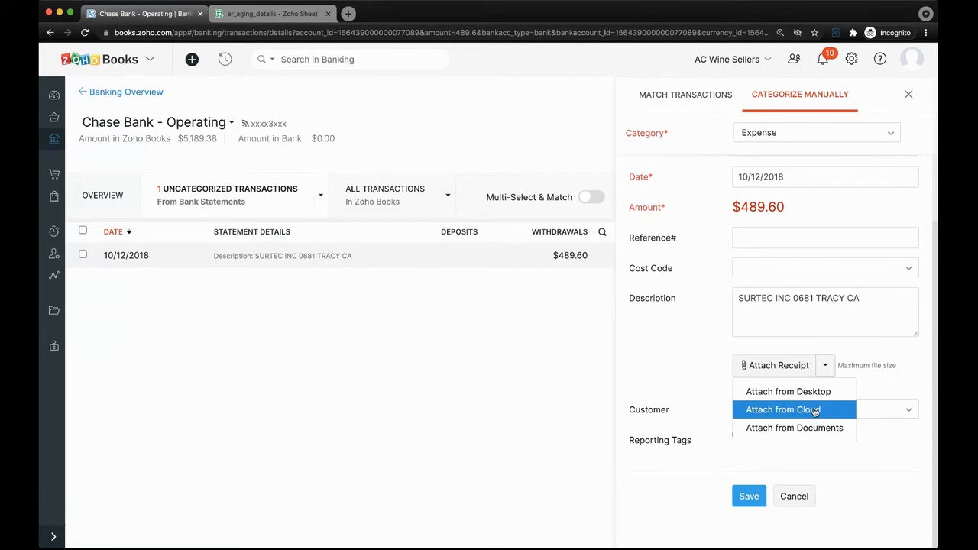
pyautogui.click(886, 343)
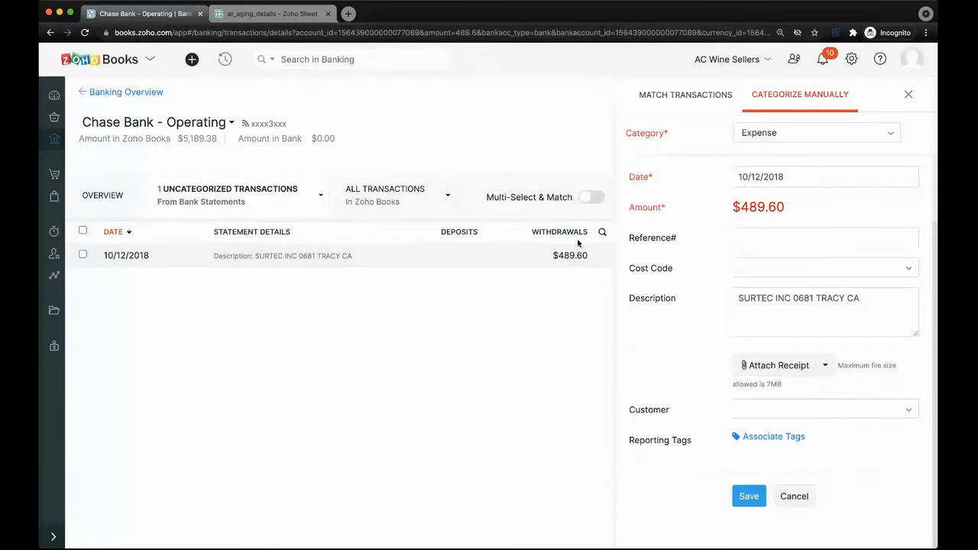
pyautogui.click(791, 497)
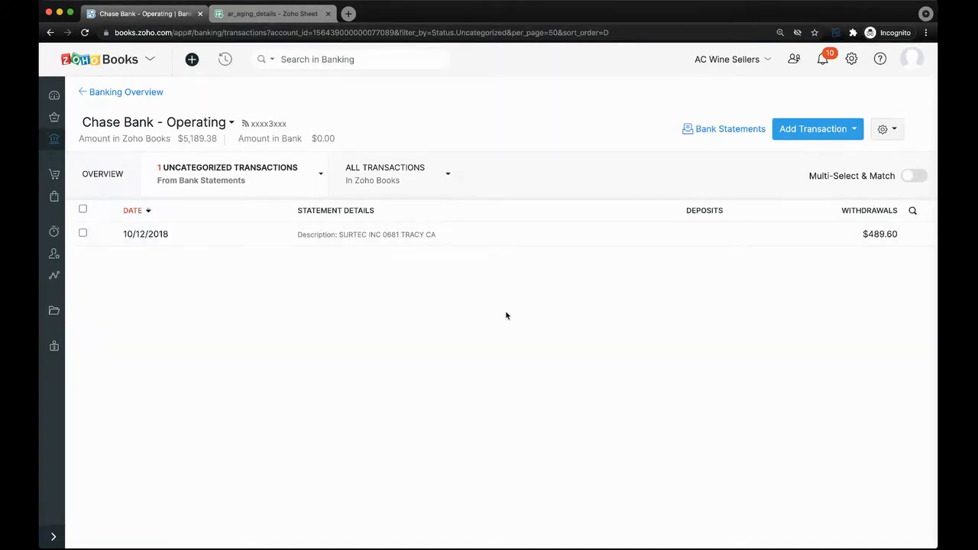
# Review the withdrawal's possible matches and the Chase account's management options, and return to the Banking overview.
pyautogui.click(600, 242)
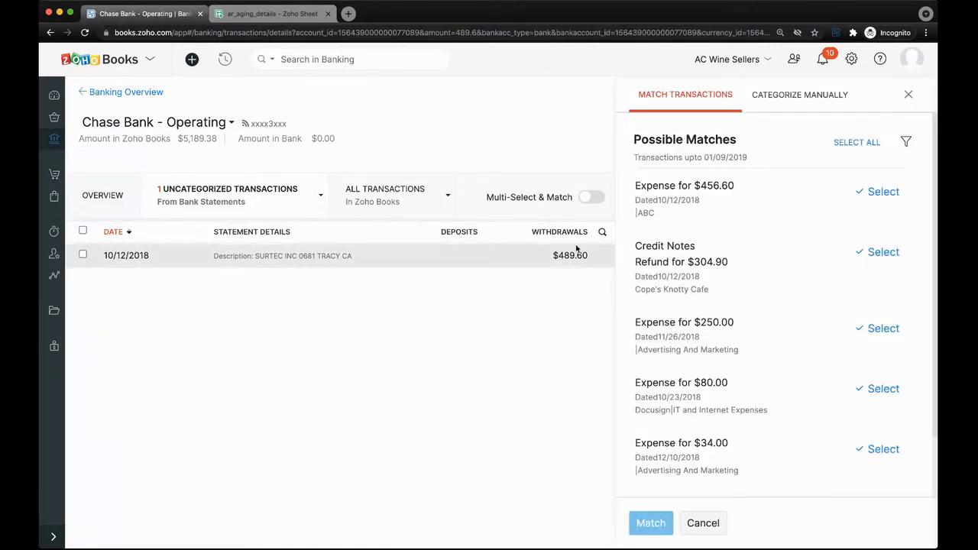
pyautogui.click(702, 523)
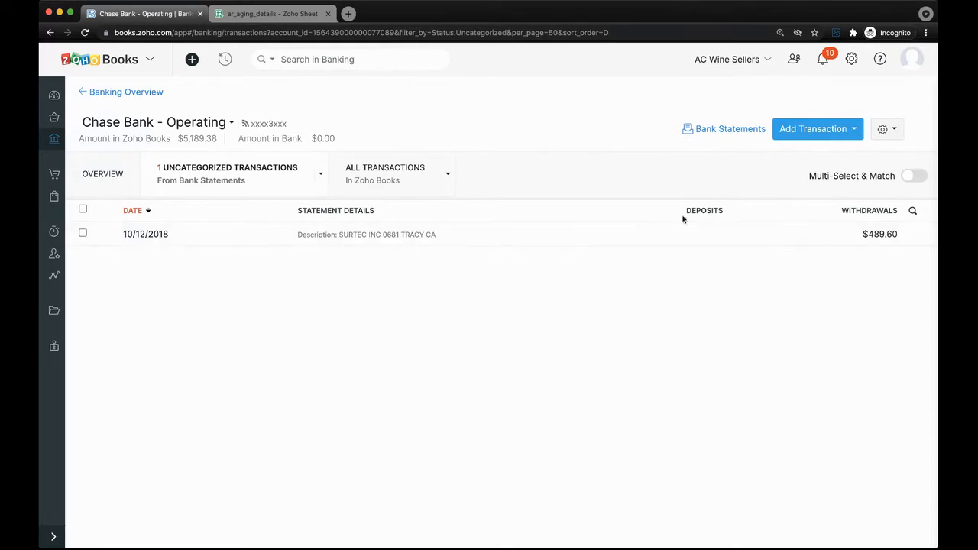
pyautogui.click(891, 131)
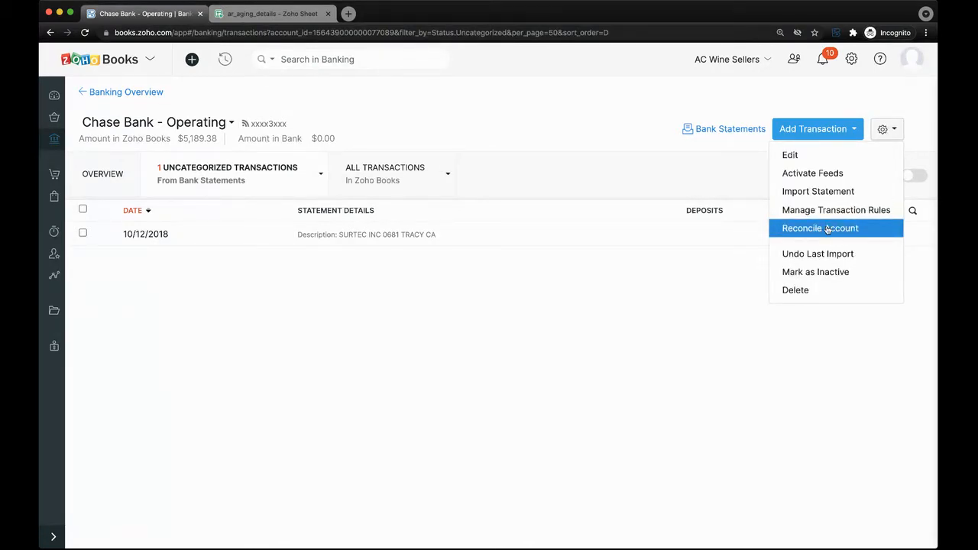
pyautogui.click(698, 261)
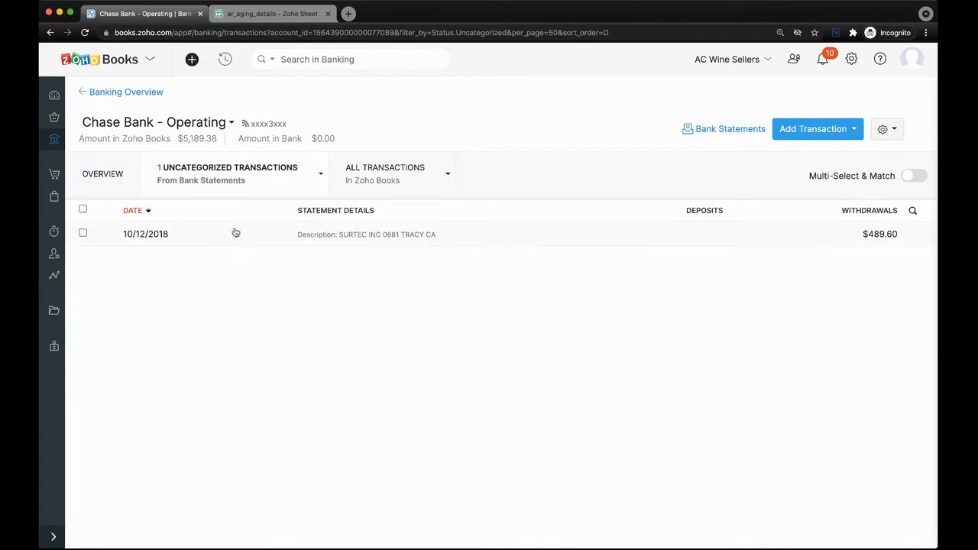
pyautogui.click(124, 90)
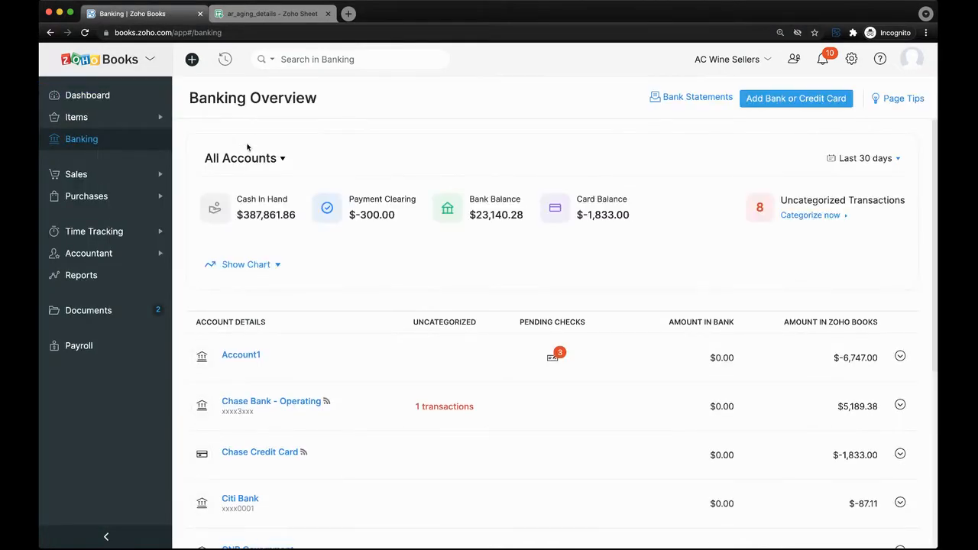
# Open the sales invoices list, review its available filters, and start a new custom view.
pyautogui.click(136, 184)
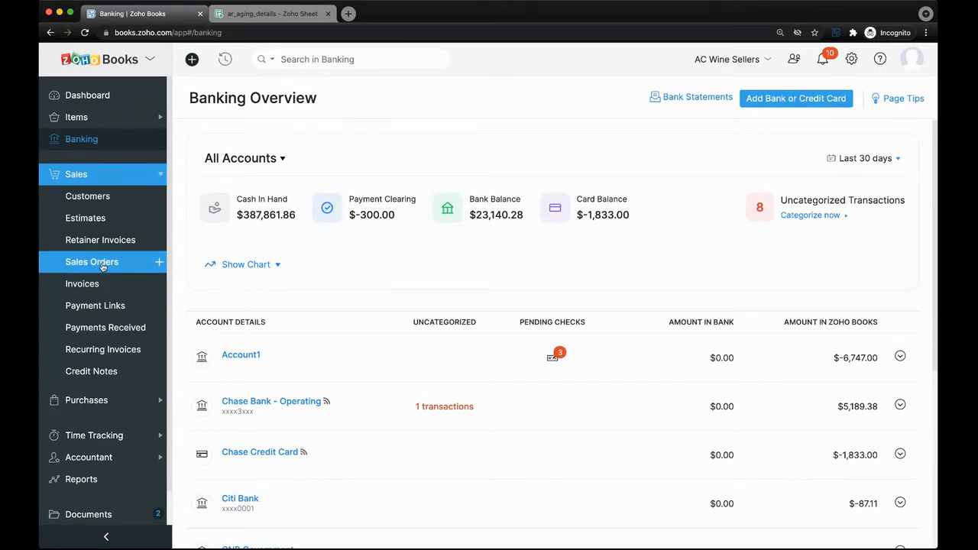
pyautogui.click(136, 288)
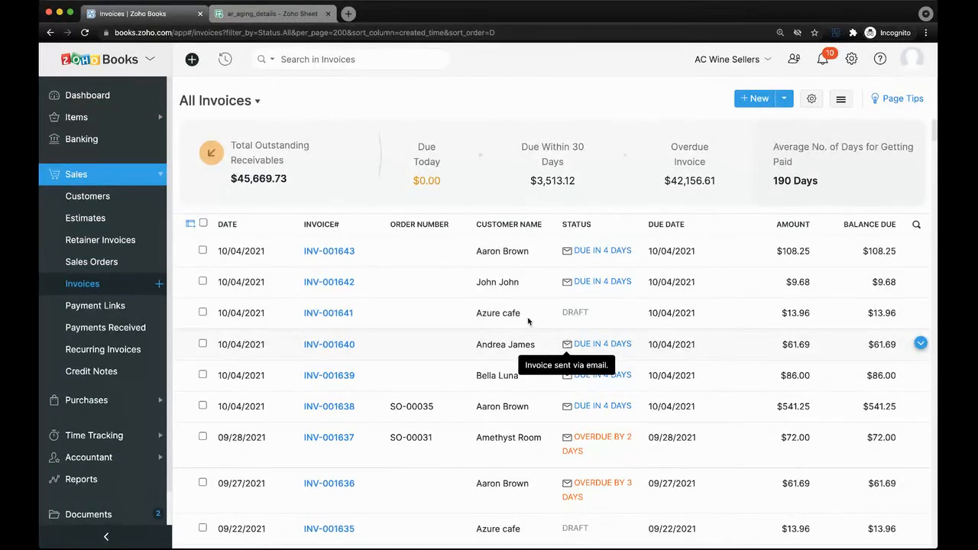
pyautogui.click(236, 102)
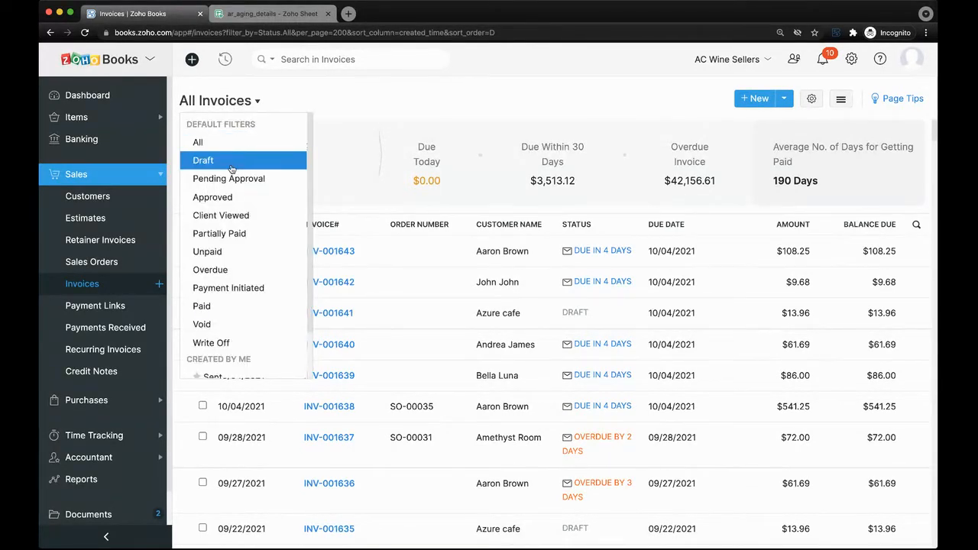
pyautogui.scroll(-3, 232, 169)
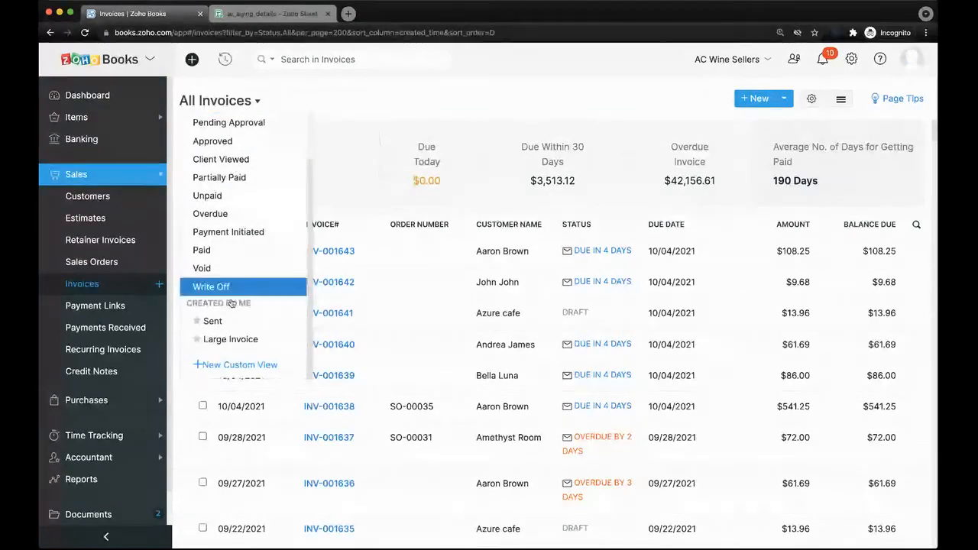
pyautogui.click(239, 365)
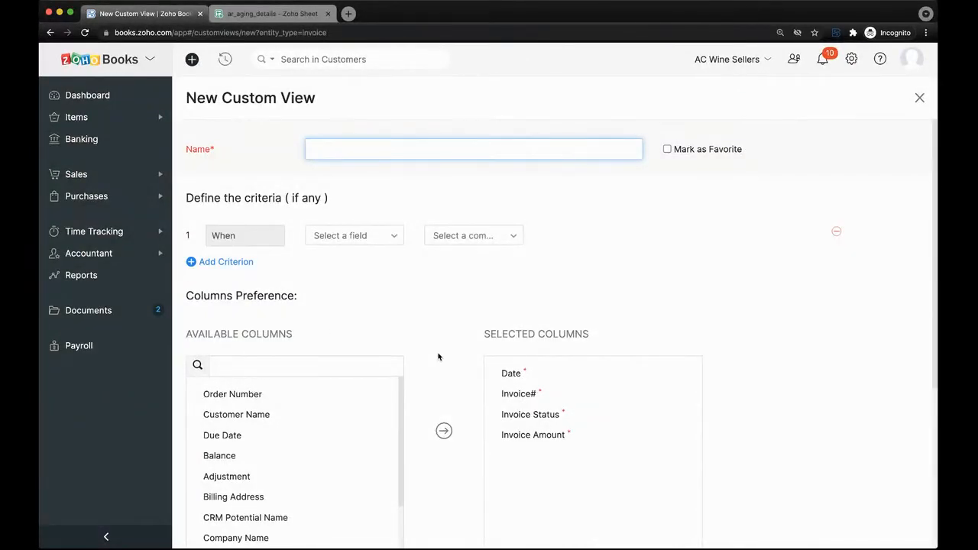
# Define the custom view's criterion as Balance greater than 1000.
pyautogui.scroll(-3, 438, 357)
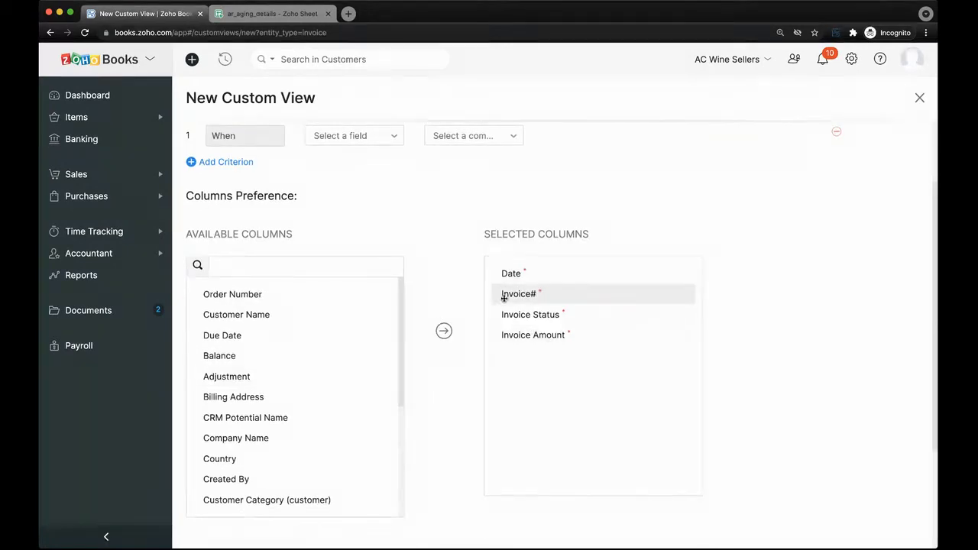
pyautogui.scroll(3, 502, 292)
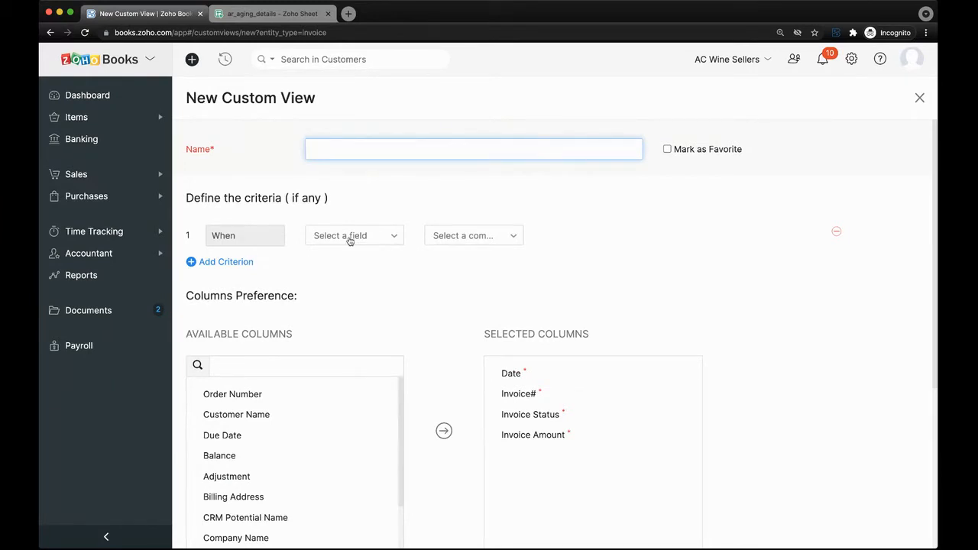
pyautogui.click(350, 239)
pyautogui.scroll(-2, 389, 363)
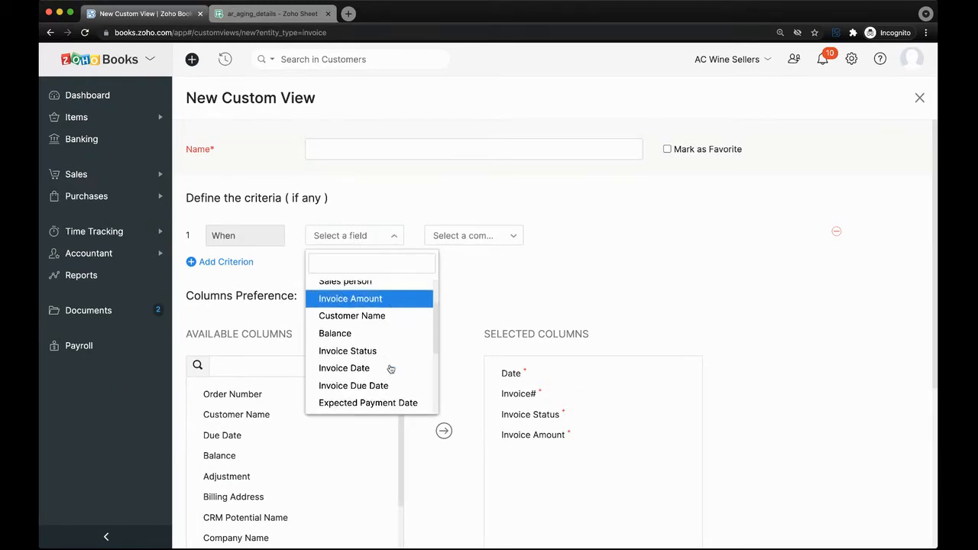
pyautogui.scroll(-1, 388, 359)
pyautogui.scroll(-2, 386, 364)
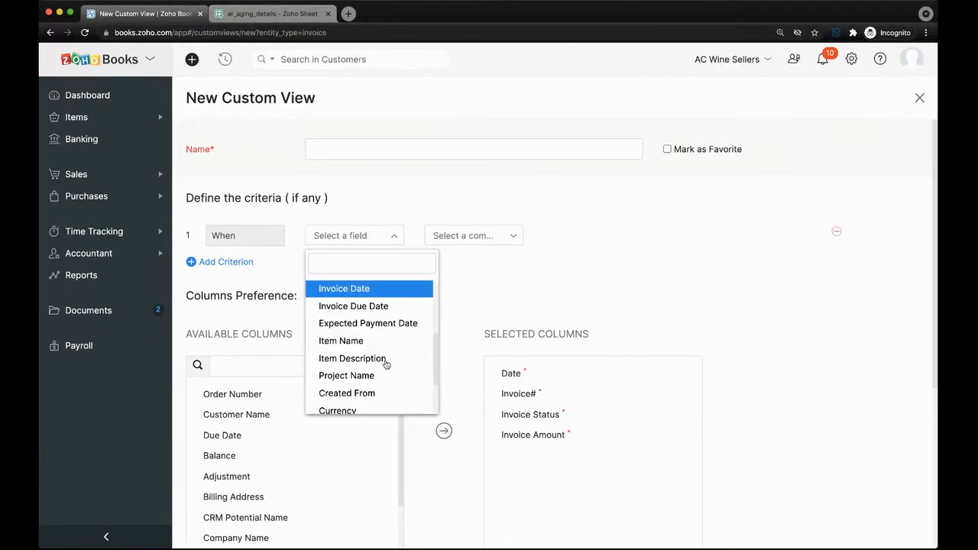
pyautogui.scroll(-2, 385, 364)
pyautogui.scroll(4, 386, 364)
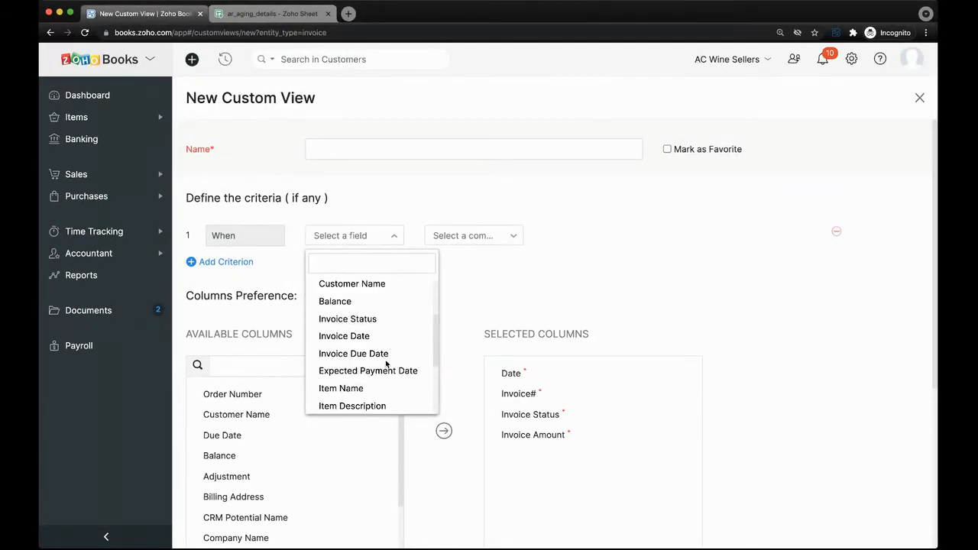
pyautogui.scroll(-3, 386, 364)
pyautogui.scroll(5, 386, 363)
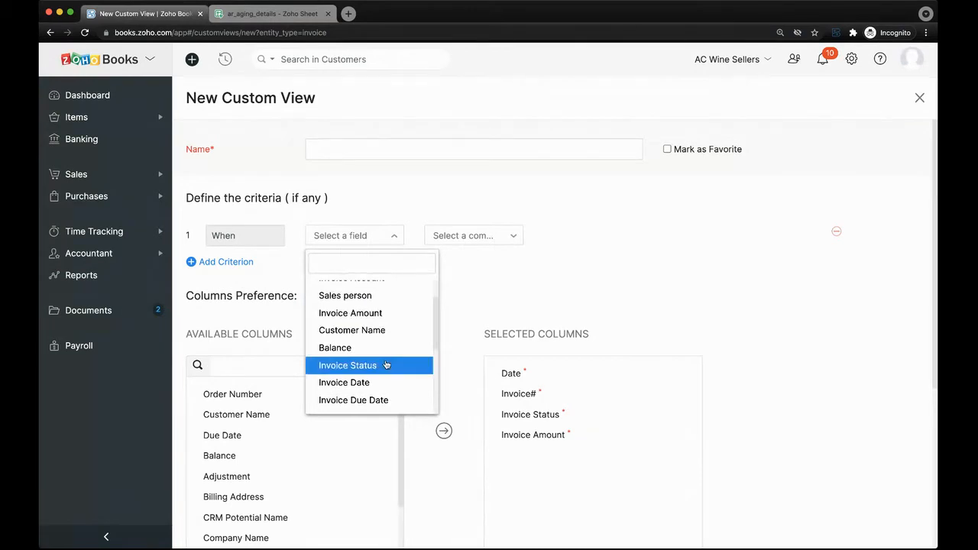
pyautogui.click(384, 349)
pyautogui.click(472, 236)
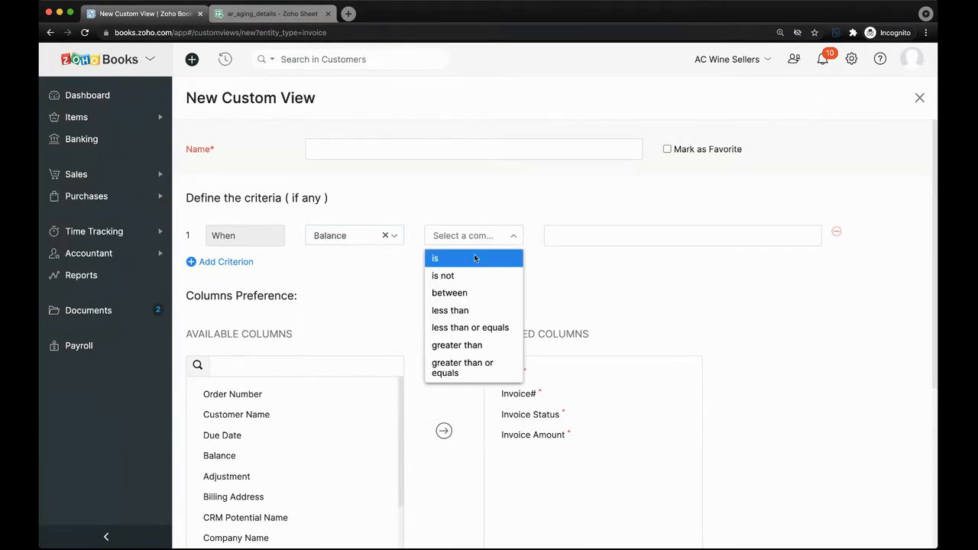
pyautogui.click(495, 345)
pyautogui.click(594, 237)
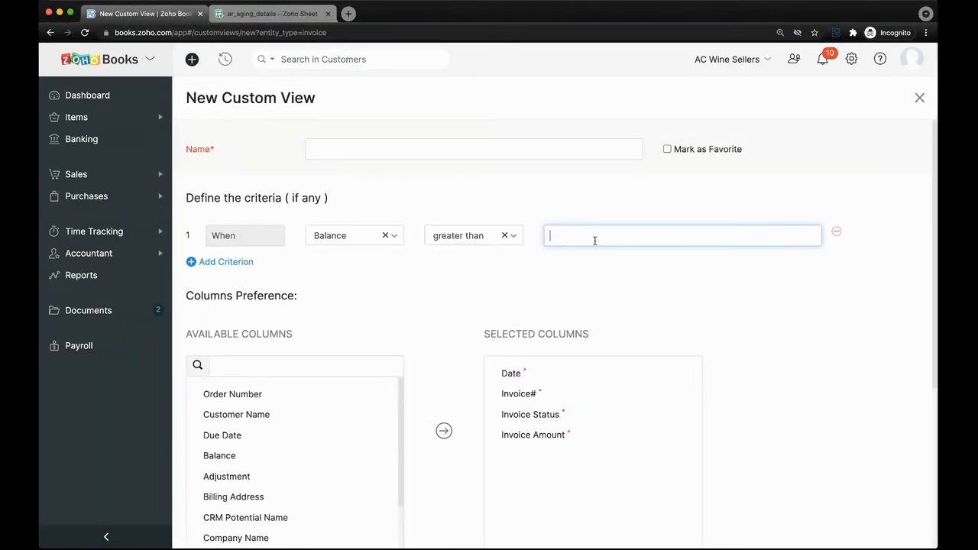
pyautogui.write('1000')
pyautogui.click(502, 267)
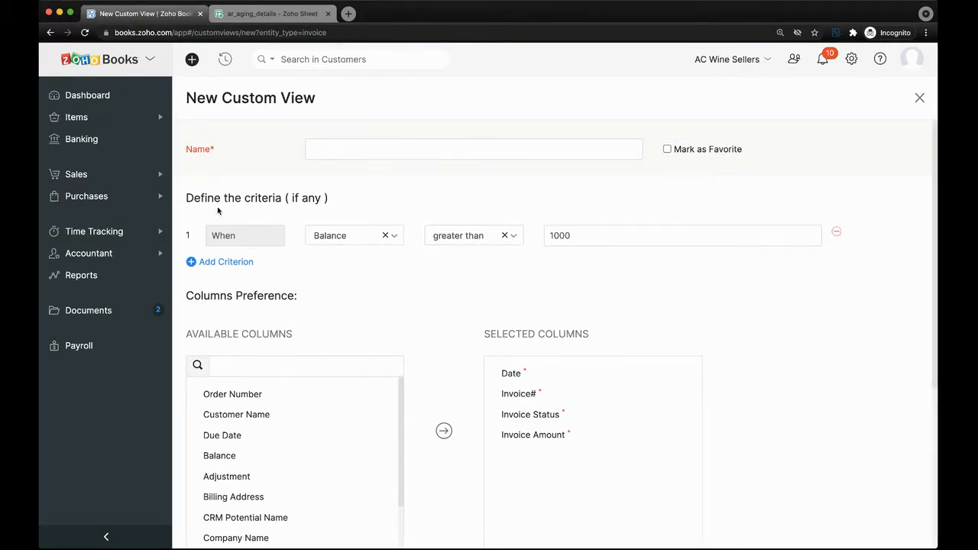
# Name the custom view "Big Balance", share it with Everyone, and save it.
pyautogui.click(342, 144)
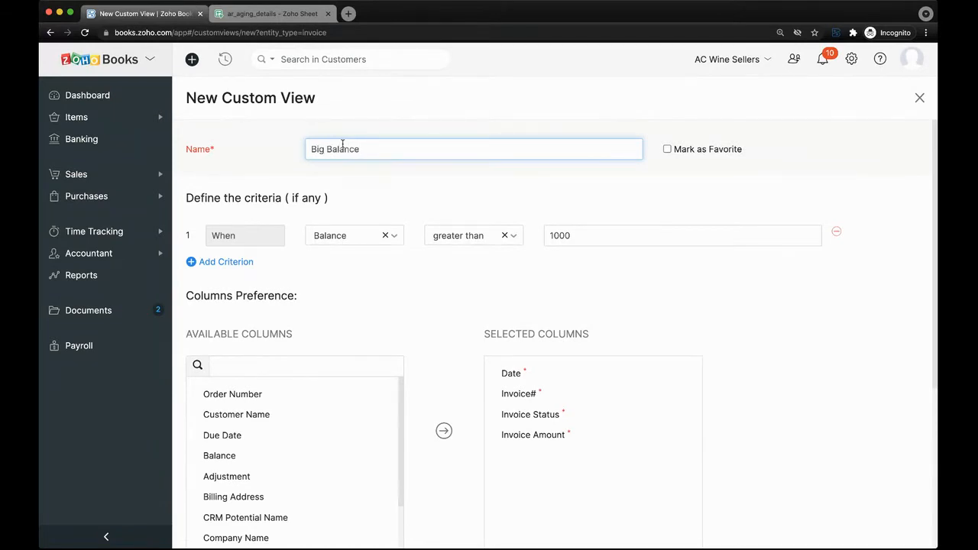
pyautogui.write('Big Balance')
pyautogui.scroll(-3, 383, 238)
pyautogui.scroll(-2, 471, 421)
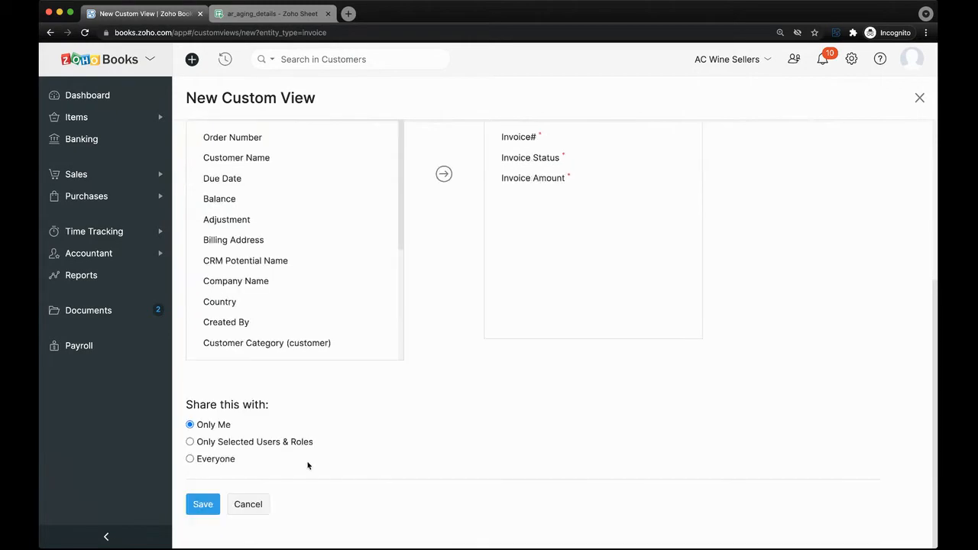
pyautogui.click(207, 460)
pyautogui.click(203, 506)
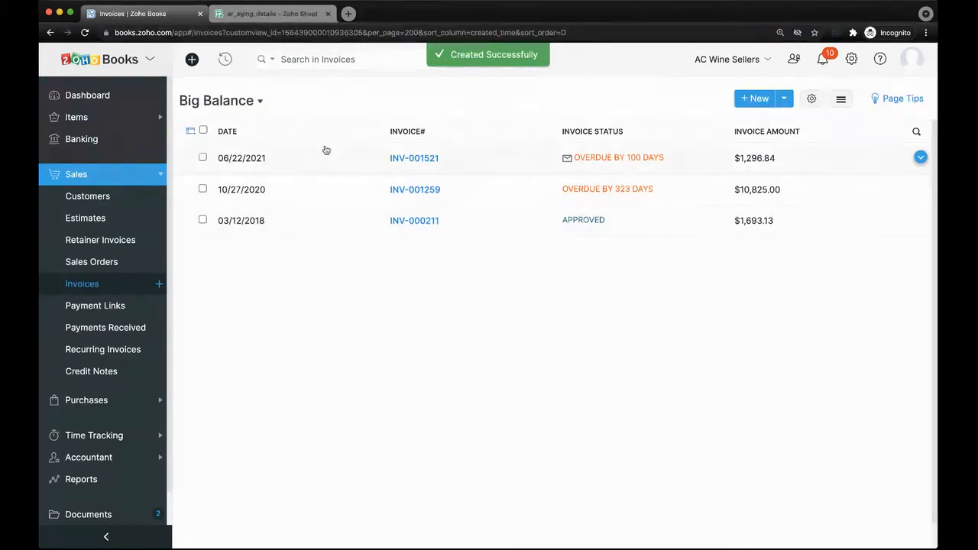
pyautogui.click(231, 106)
pyautogui.click(230, 107)
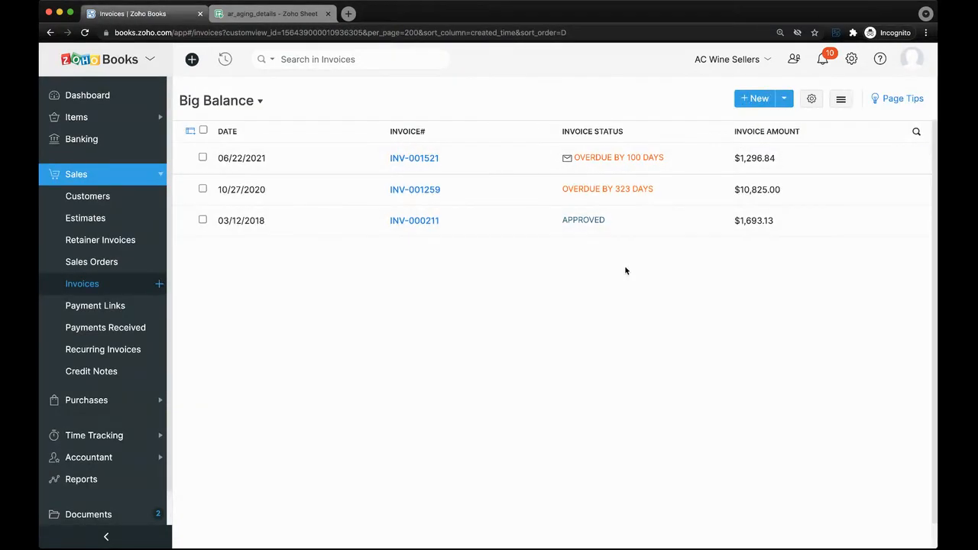
# Switch the invoices list from the Big Balance view to all invoices and start an invoice import.
pyautogui.click(218, 101)
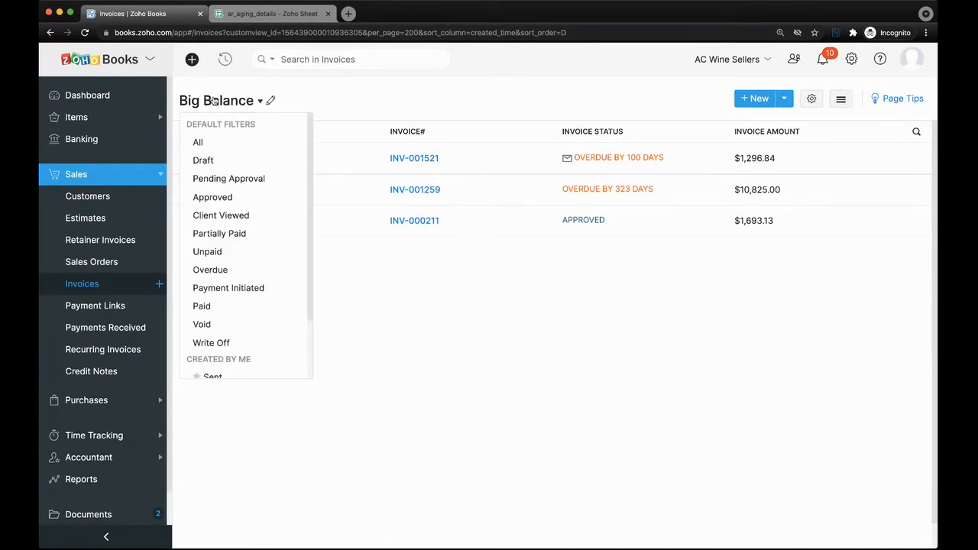
pyautogui.click(217, 148)
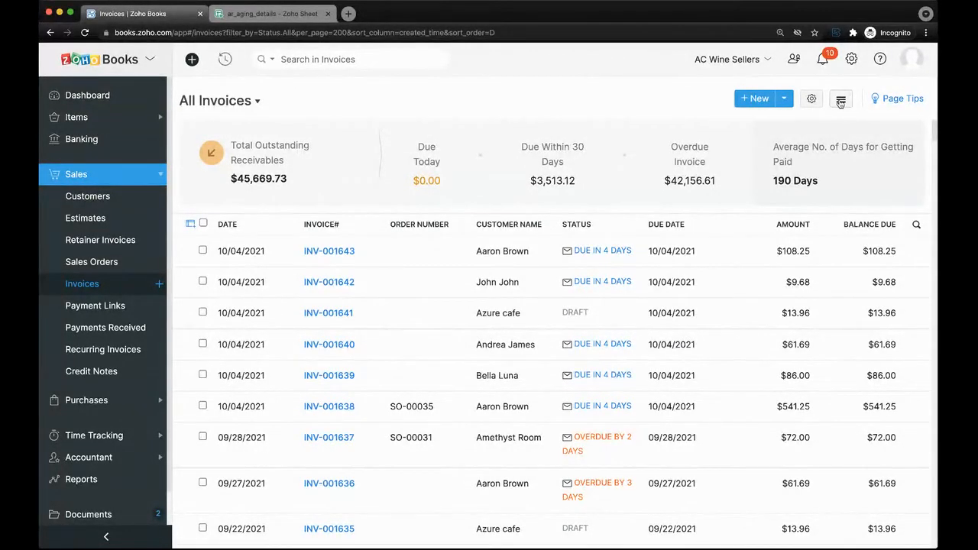
pyautogui.click(846, 105)
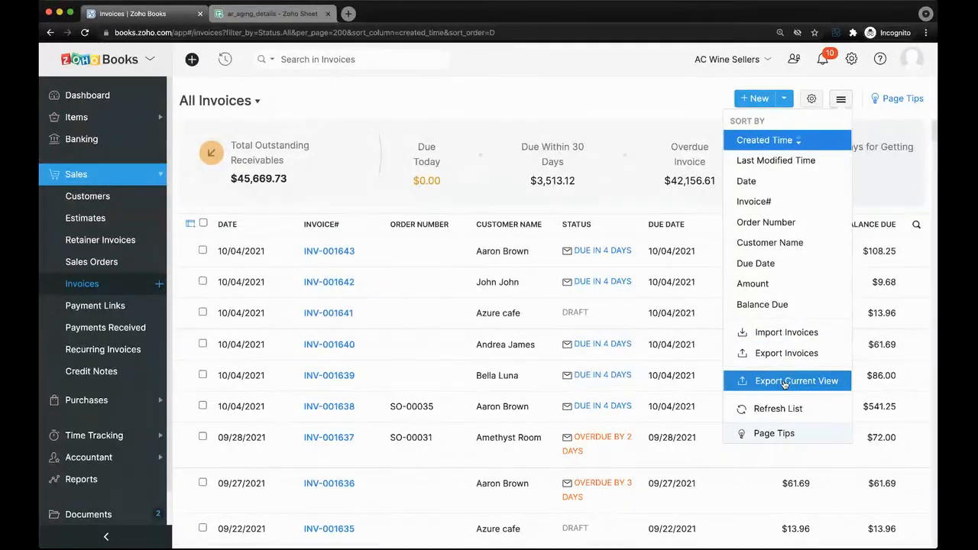
pyautogui.click(786, 334)
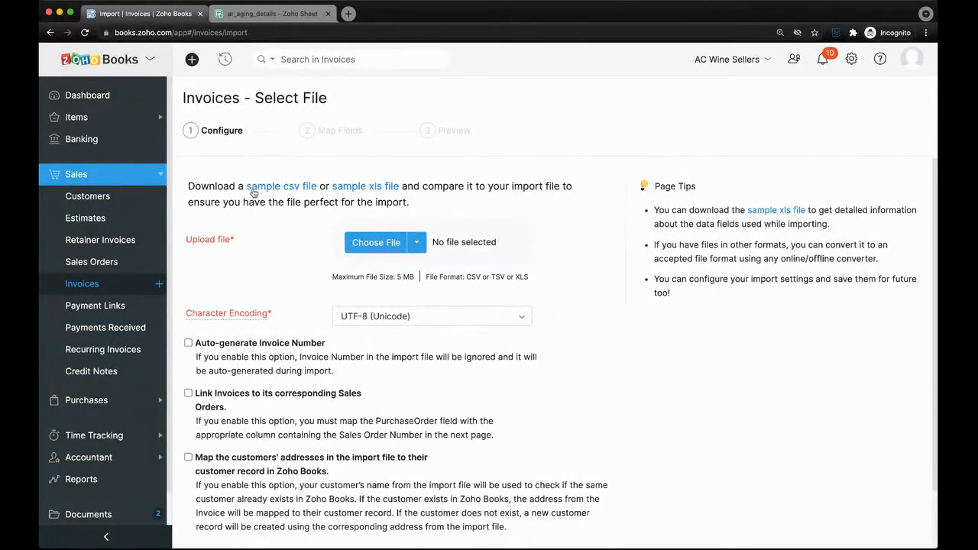
# Download the sample xls file for the invoice import and open it to review its layout.
pyautogui.click(366, 187)
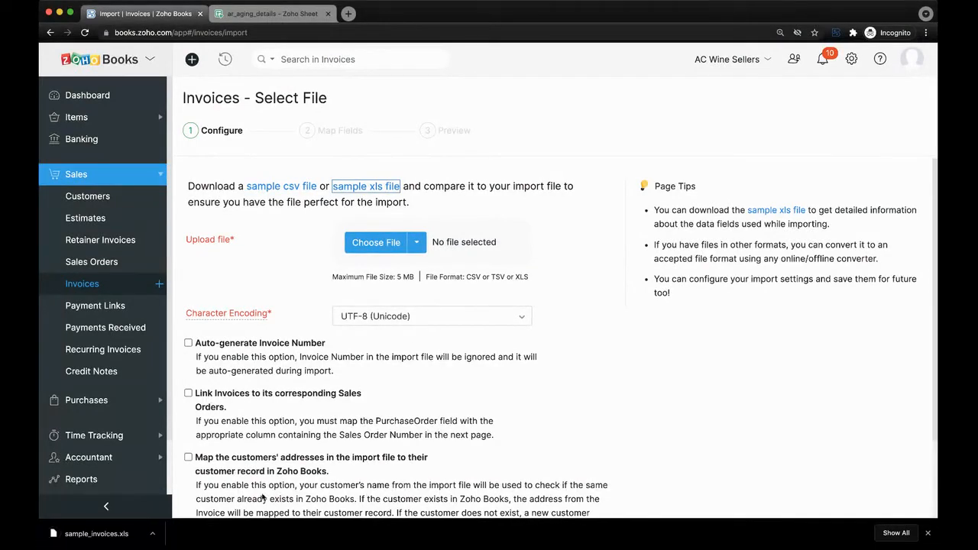
pyautogui.click(112, 538)
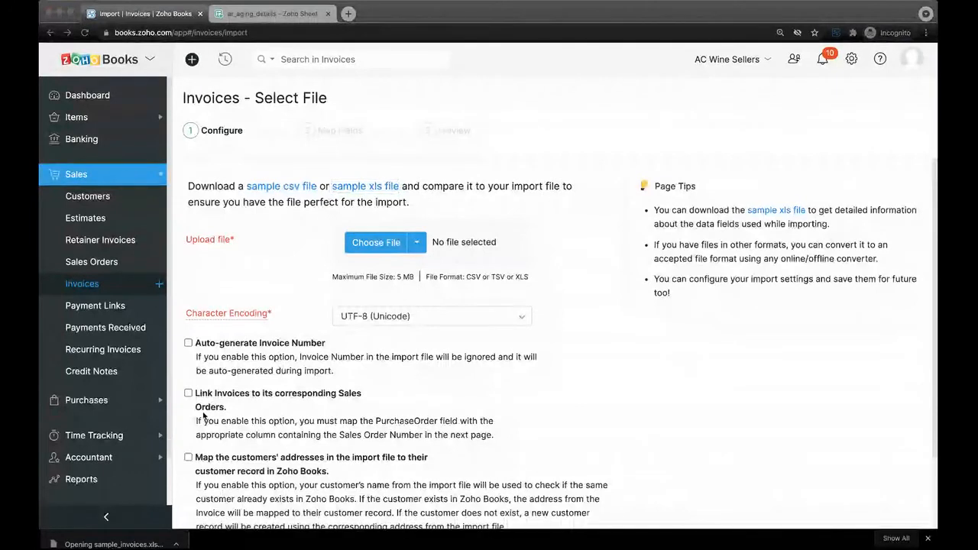
pyautogui.click(472, 202)
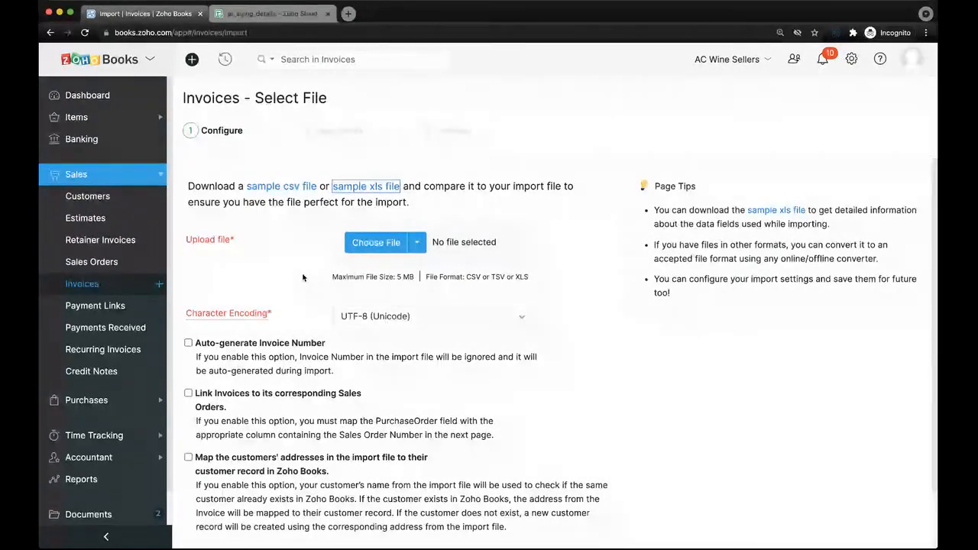
# Upload sample_invoices.xls as the import file and continue to the field mapping.
pyautogui.click(383, 244)
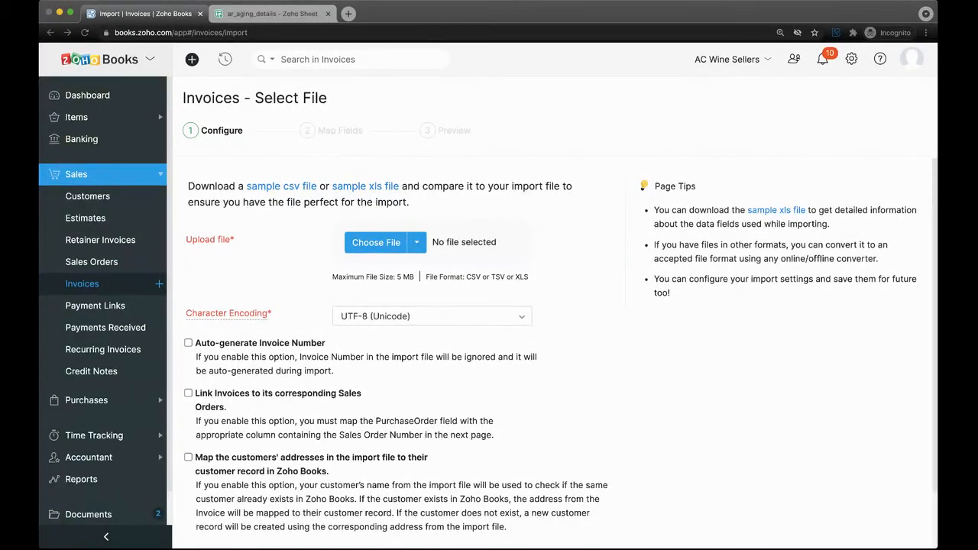
pyautogui.doubleClick(329, 84)
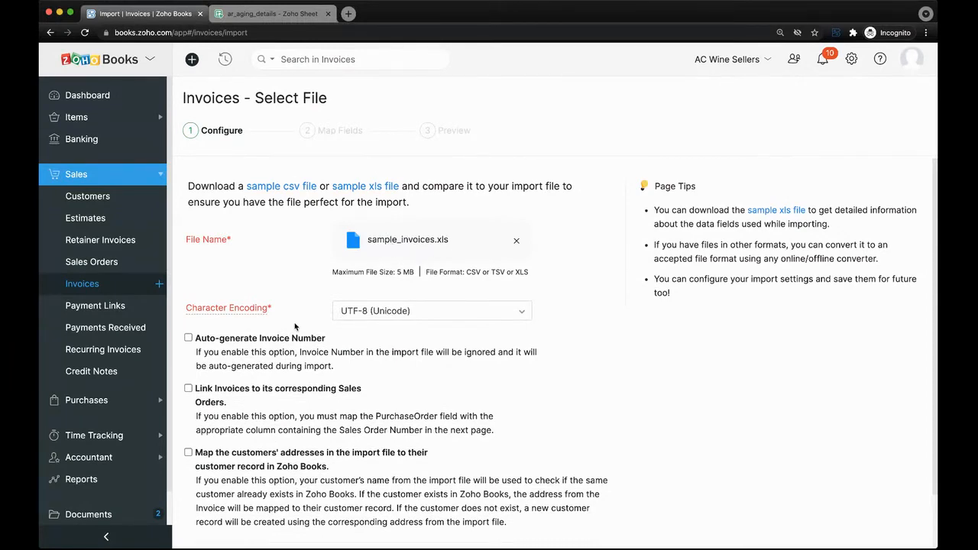
pyautogui.scroll(-2, 295, 327)
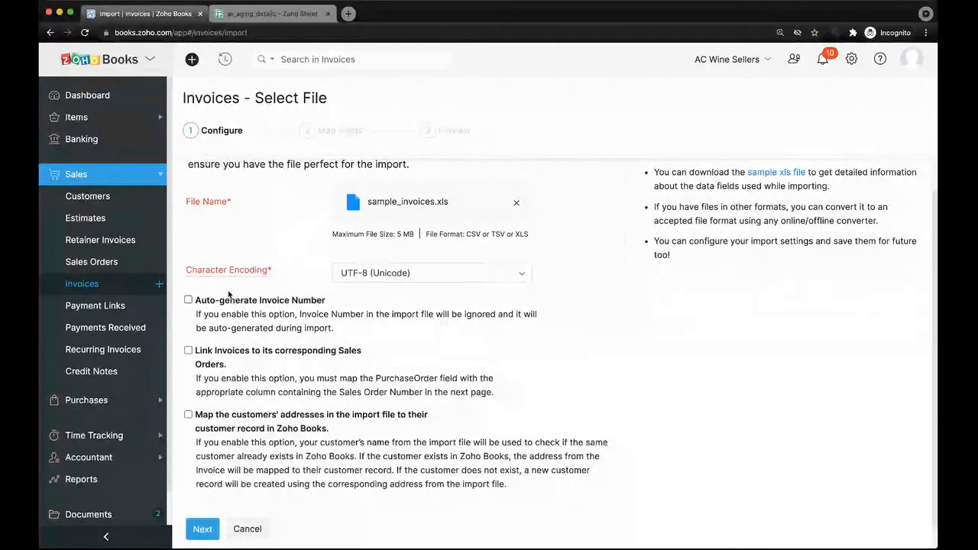
pyautogui.scroll(-1, 228, 295)
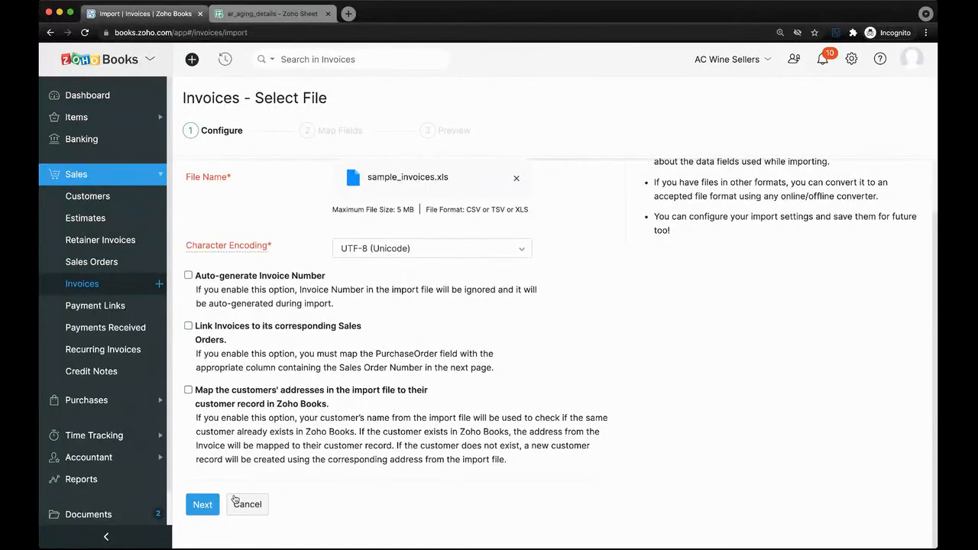
pyautogui.click(203, 504)
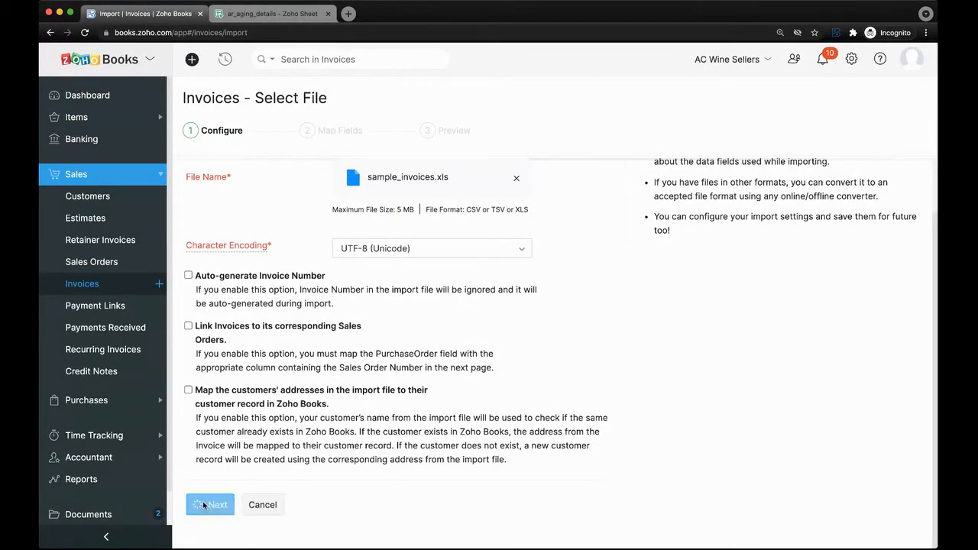
# Examine the imported file headers that can be mapped to the Estimate Number and Invoice Number fields.
pyautogui.scroll(-2, 270, 398)
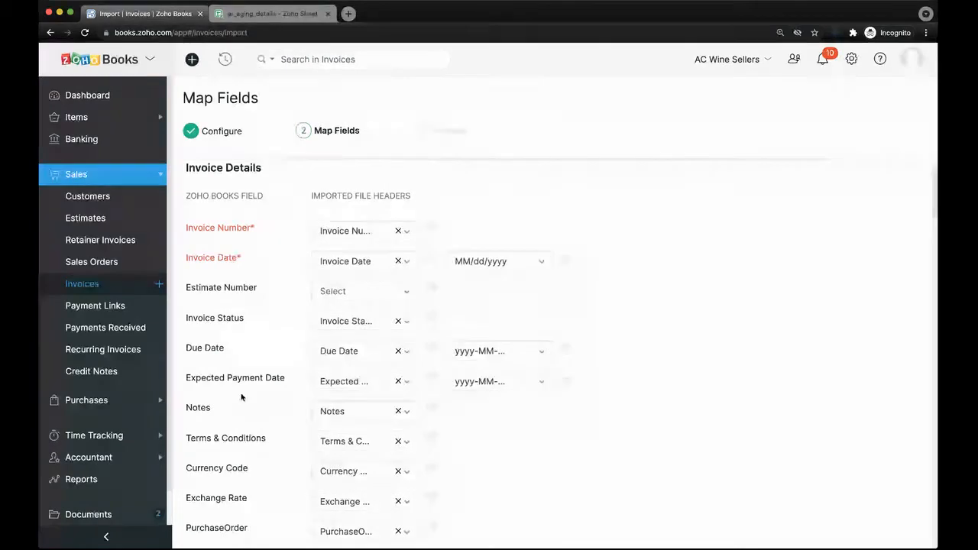
pyautogui.scroll(1, 249, 399)
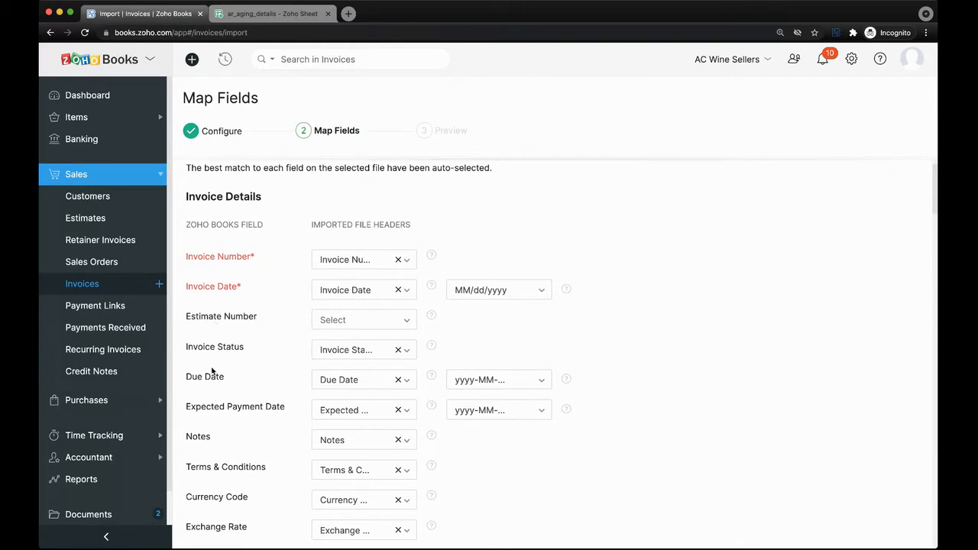
pyautogui.click(358, 321)
pyautogui.scroll(-2, 381, 425)
pyautogui.scroll(-5, 382, 424)
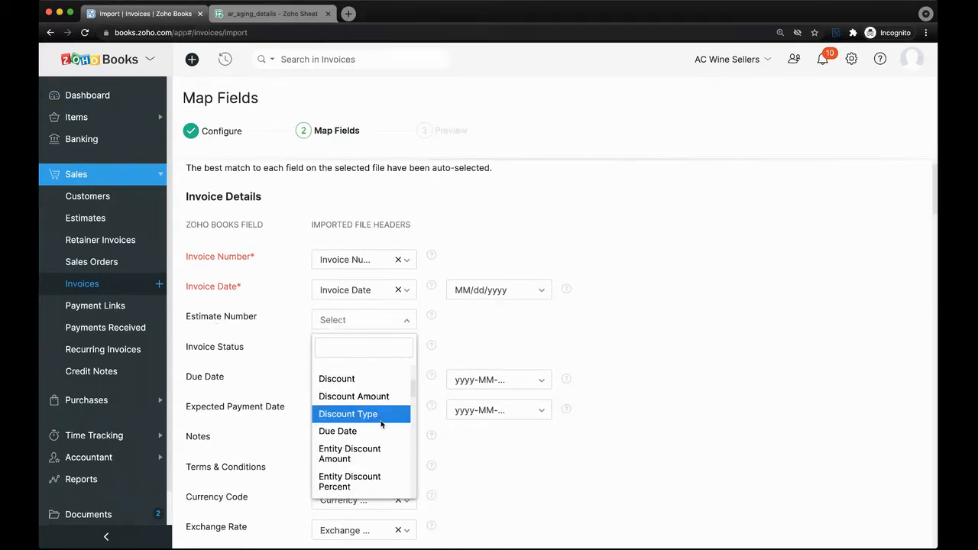
pyautogui.scroll(-3, 381, 425)
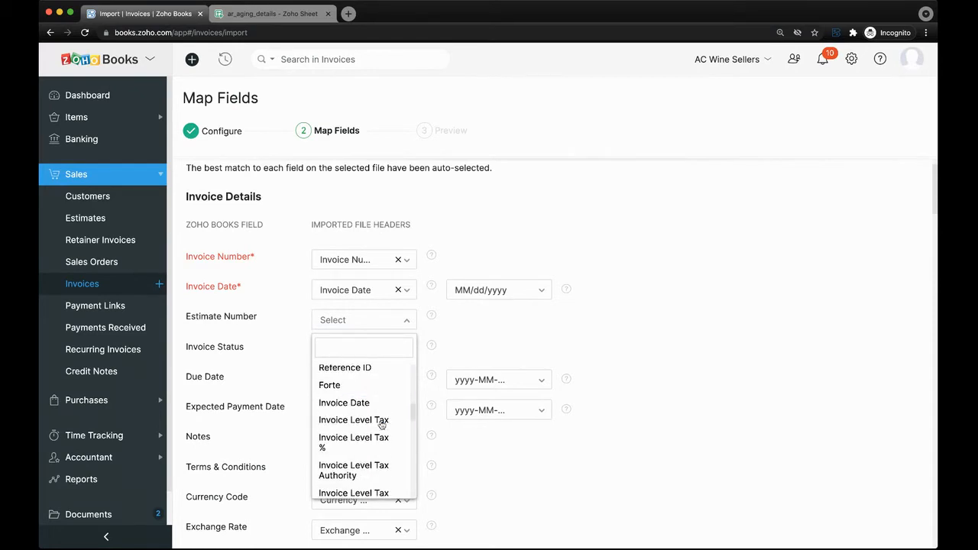
pyautogui.scroll(1, 377, 428)
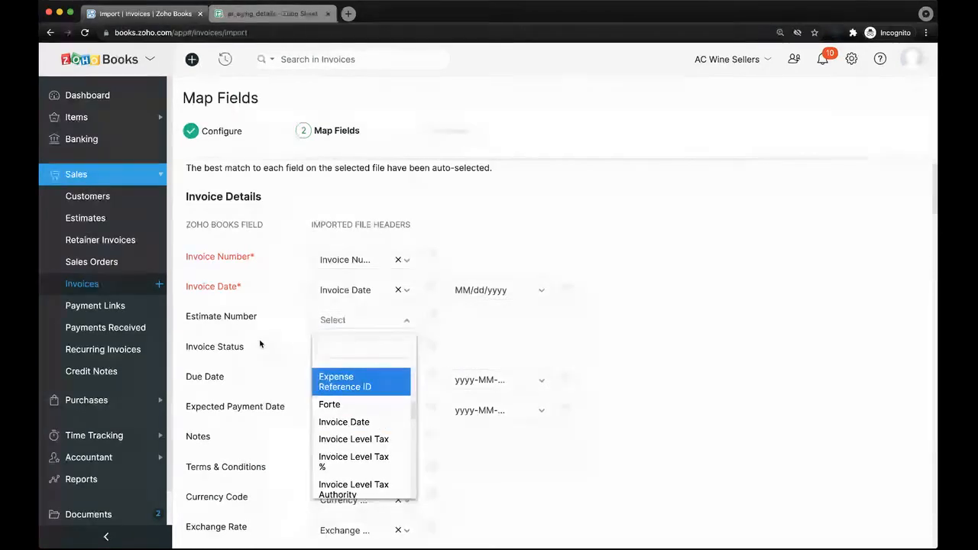
pyautogui.click(260, 344)
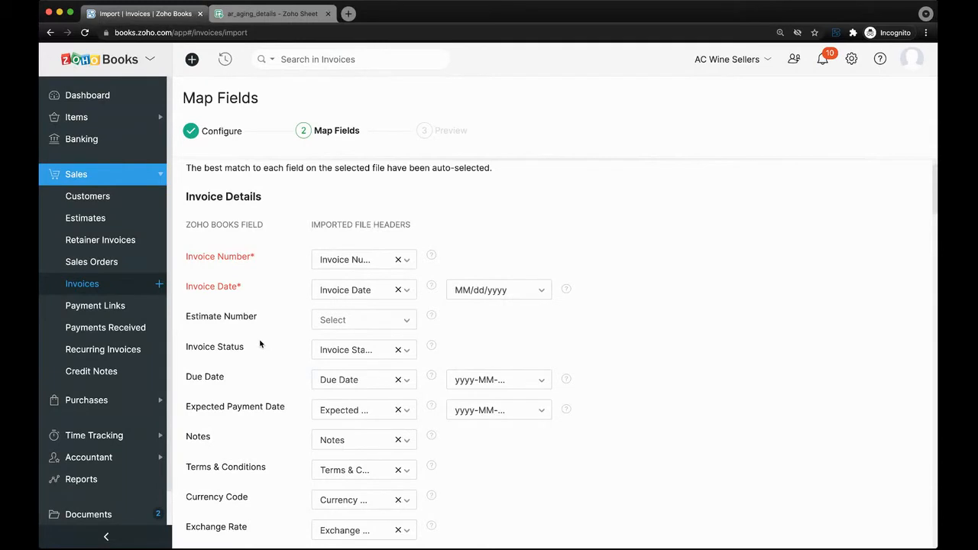
pyautogui.click(373, 261)
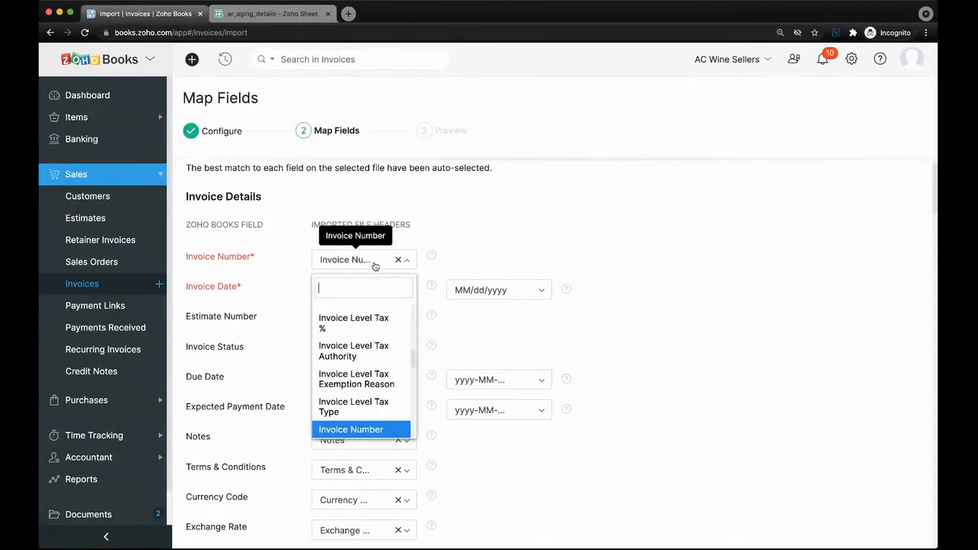
pyautogui.scroll(-3, 381, 368)
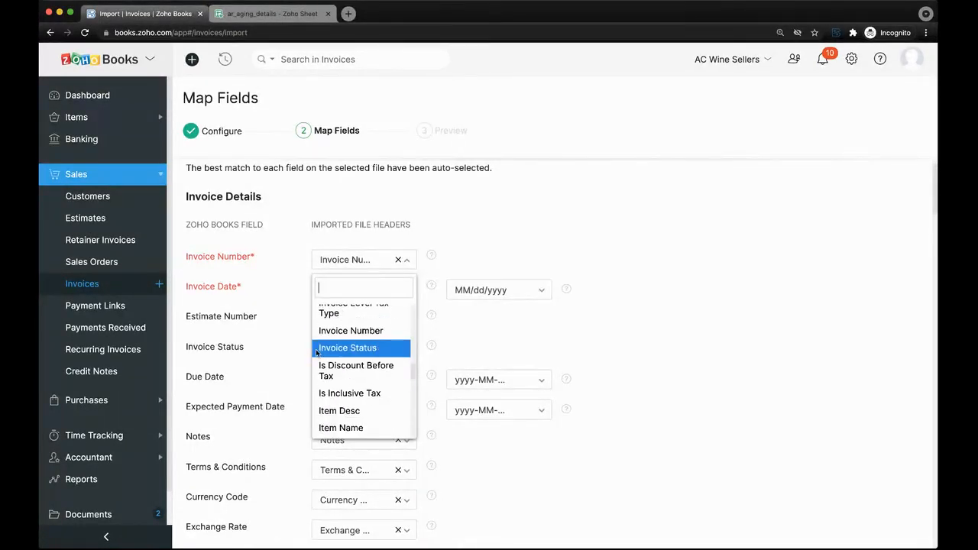
pyautogui.scroll(1, 384, 310)
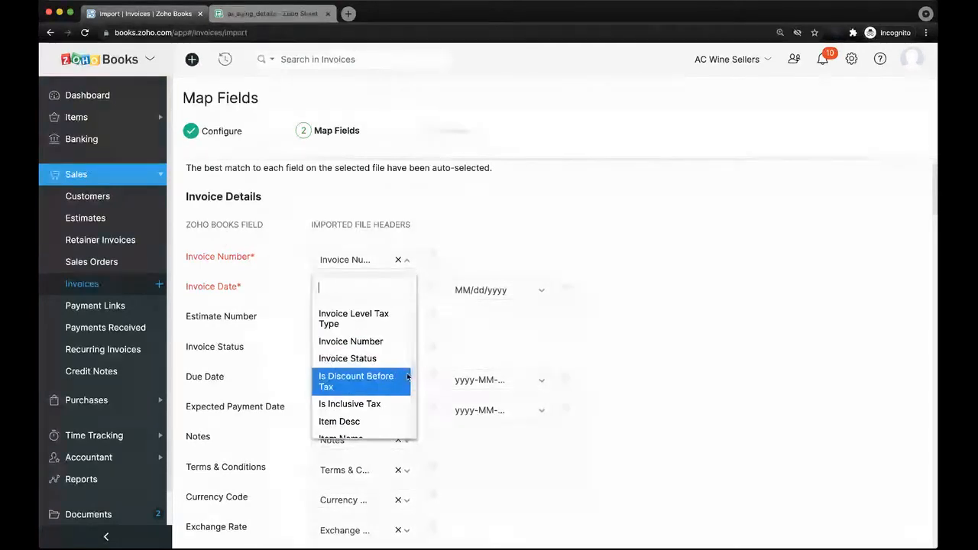
pyautogui.click(466, 338)
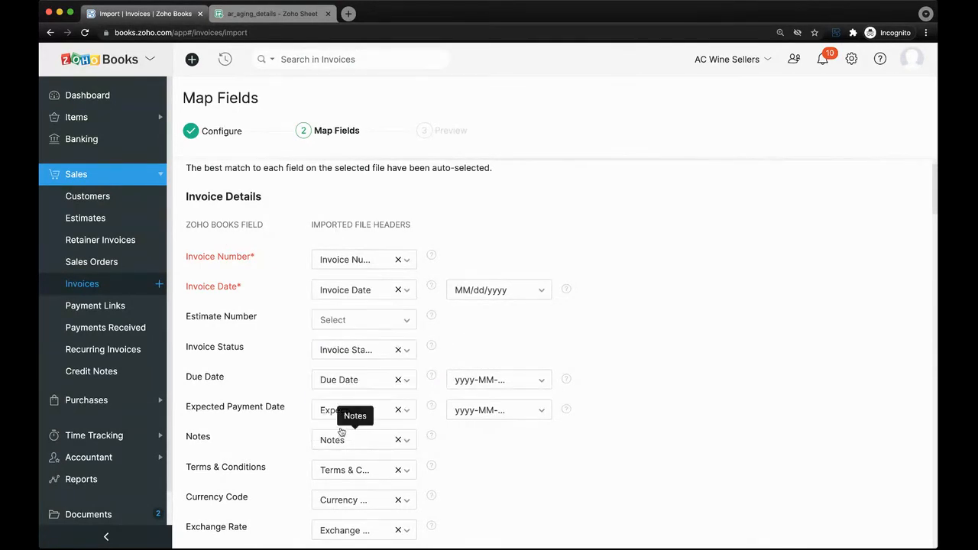
# Review the remaining field mappings, including the payment options, tax, shipping charge and item details.
pyautogui.scroll(-5, 466, 361)
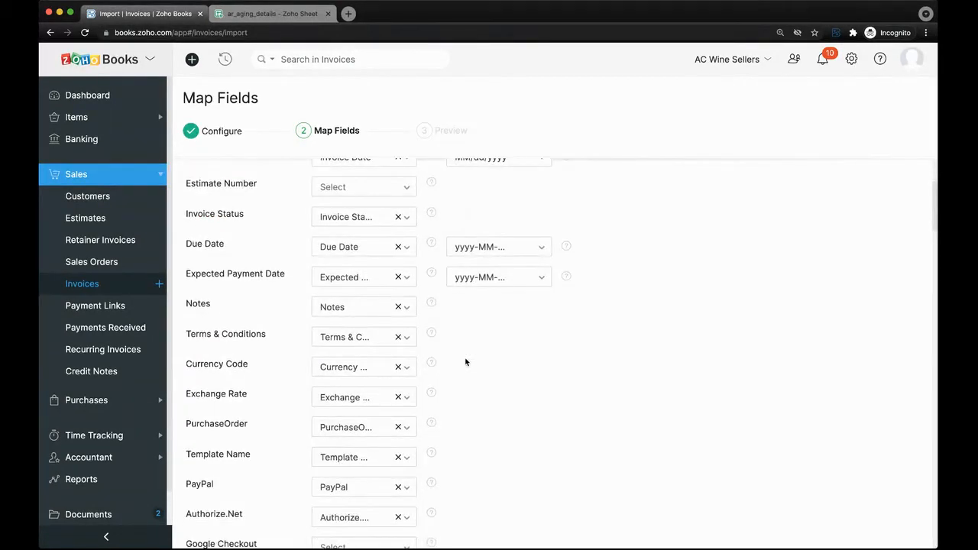
pyautogui.scroll(-8, 465, 362)
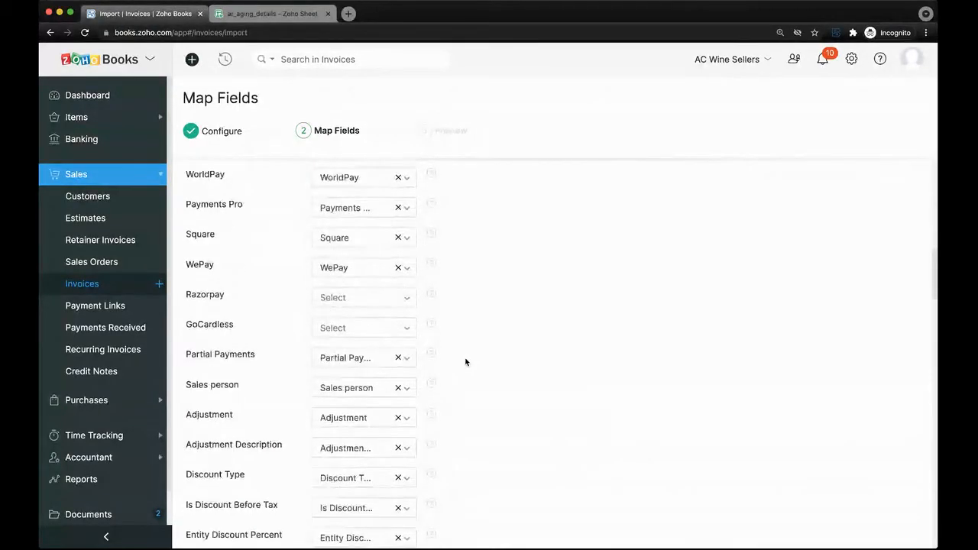
pyautogui.scroll(12, 465, 362)
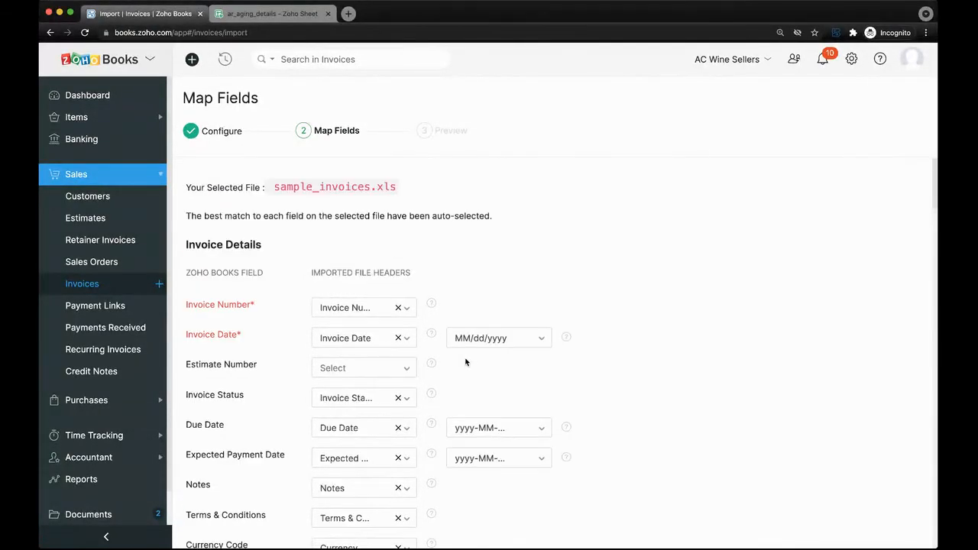
pyautogui.scroll(-10, 277, 236)
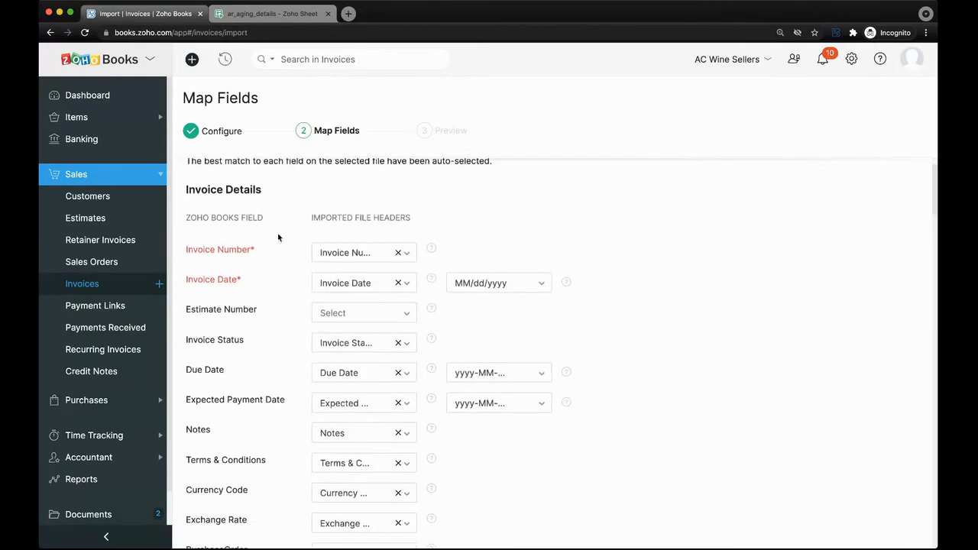
pyautogui.scroll(-10, 277, 236)
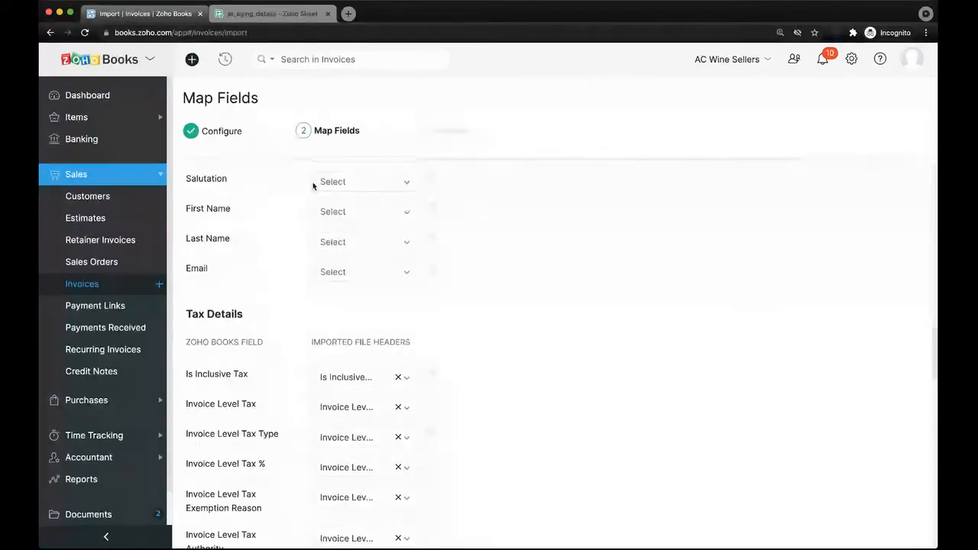
pyautogui.scroll(-5, 307, 274)
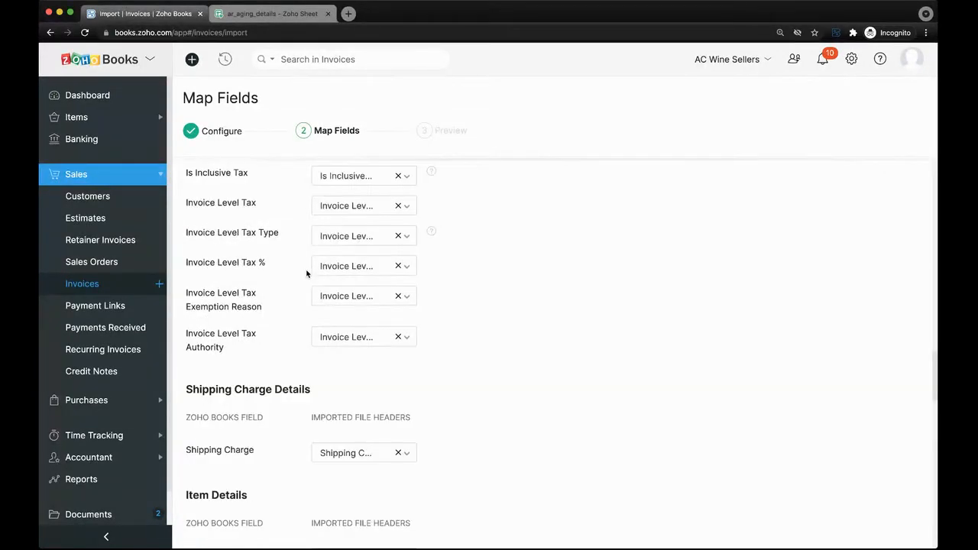
pyautogui.scroll(-2, 307, 274)
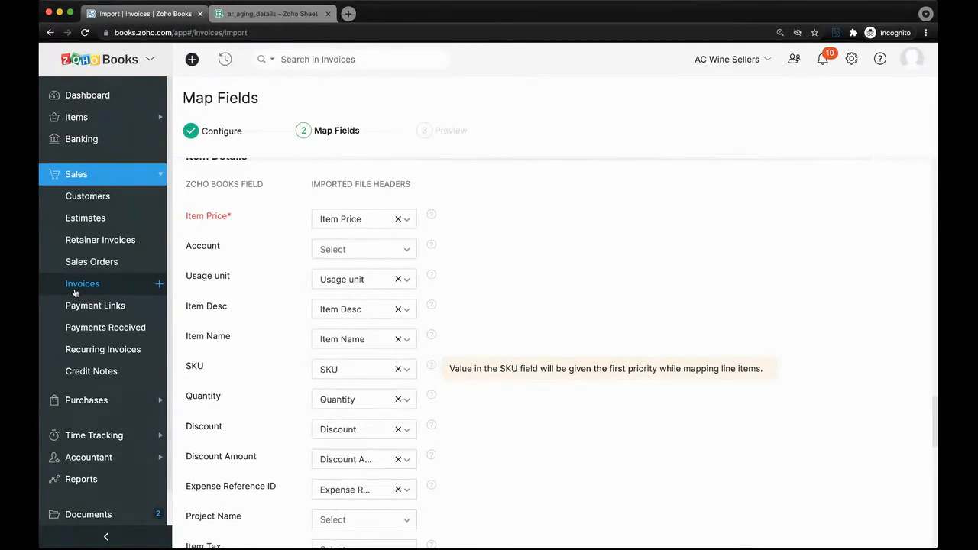
# Look over the Purchases modules and leave the import for the full sales invoices list.
pyautogui.click(86, 400)
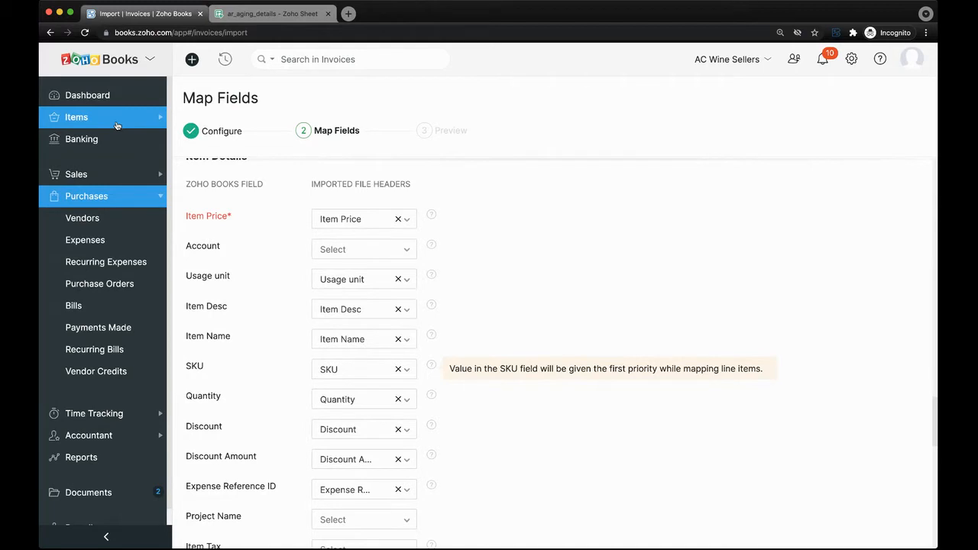
pyautogui.click(116, 180)
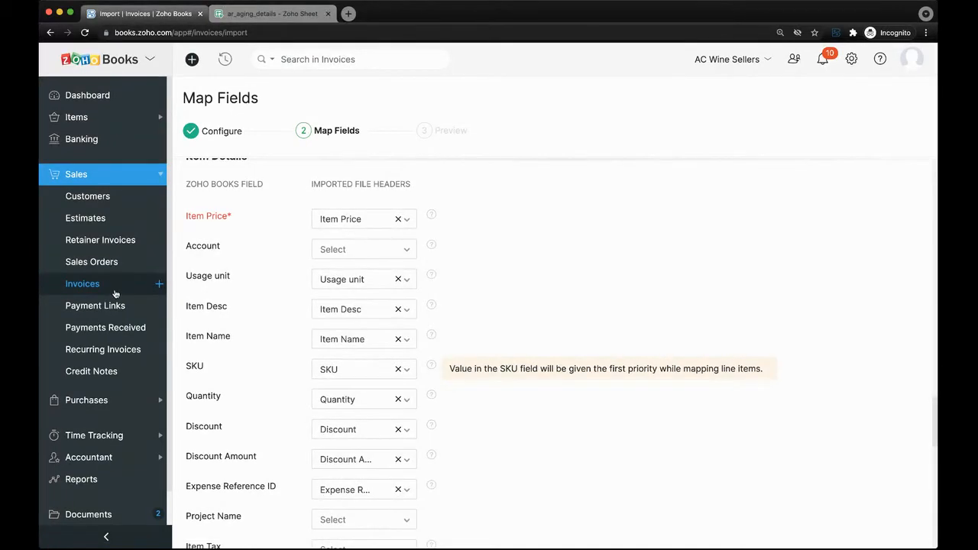
pyautogui.click(111, 293)
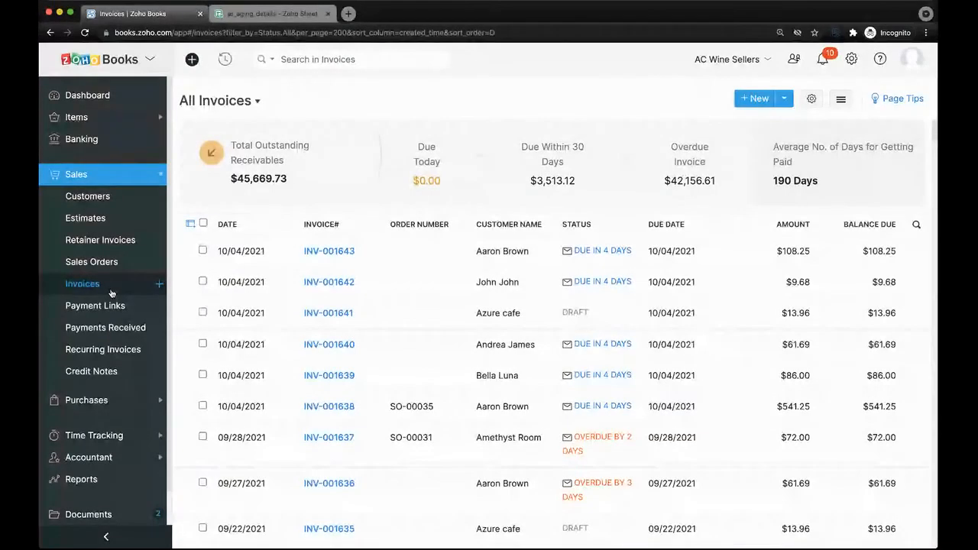
# Start a new invoice, review its form, and show the payment gateways that can be added for online payment.
pyautogui.click(167, 283)
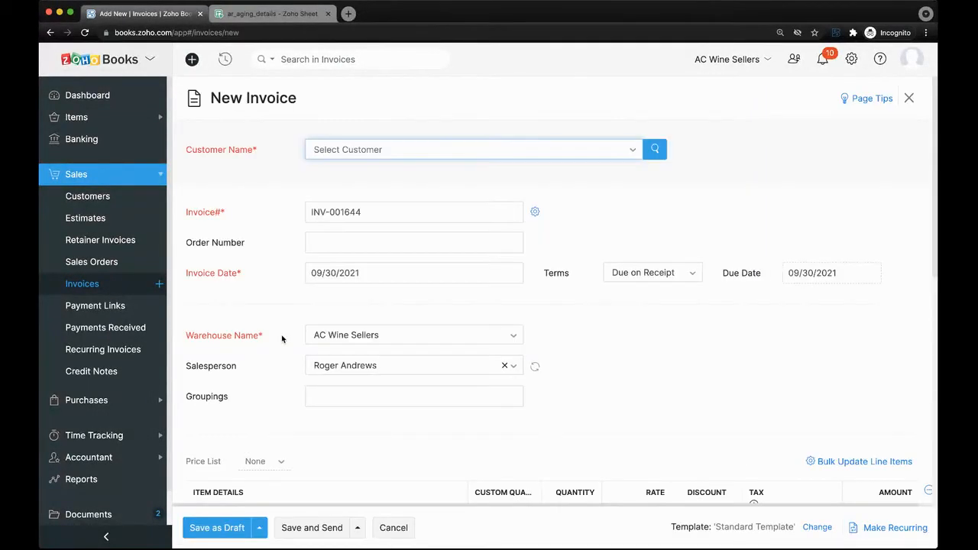
pyautogui.scroll(-5, 280, 338)
pyautogui.scroll(-4, 282, 339)
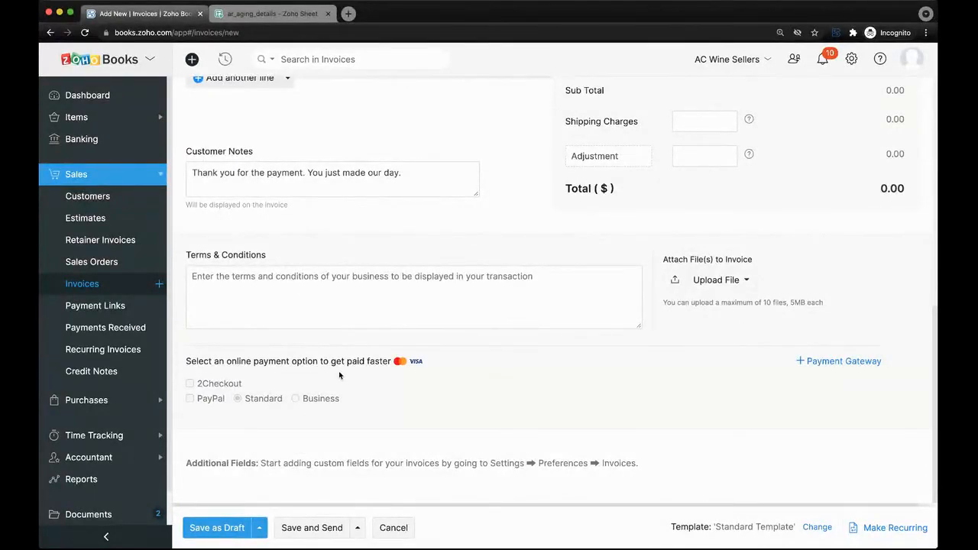
pyautogui.click(827, 363)
pyautogui.scroll(-1, 718, 413)
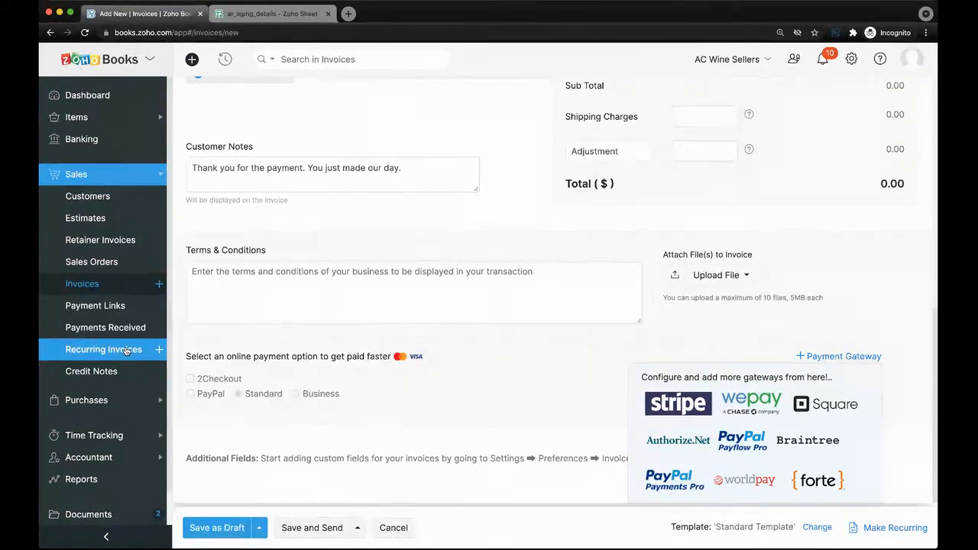
# Close the payment gateway list, look over the blank invoice form again, and show the warehouses available for it.
pyautogui.click(492, 378)
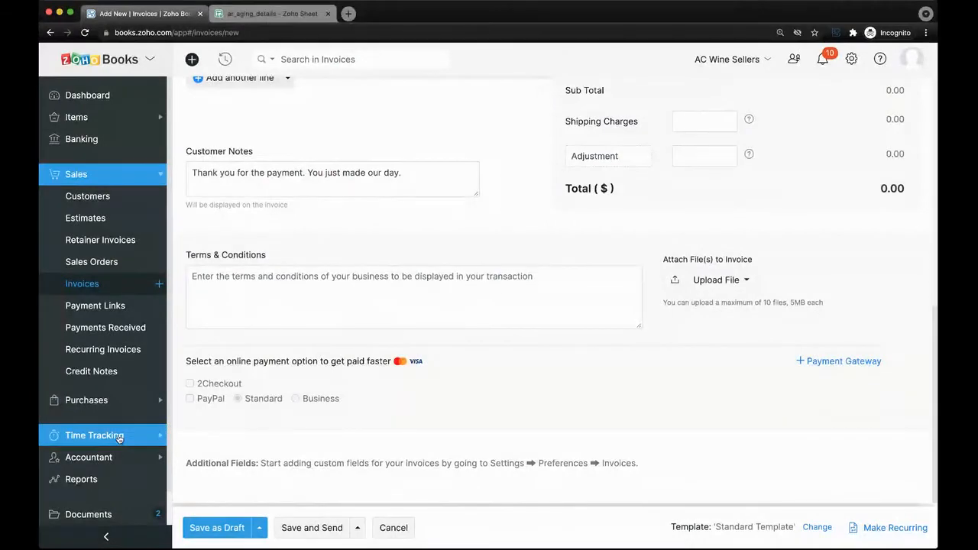
pyautogui.scroll(6, 346, 348)
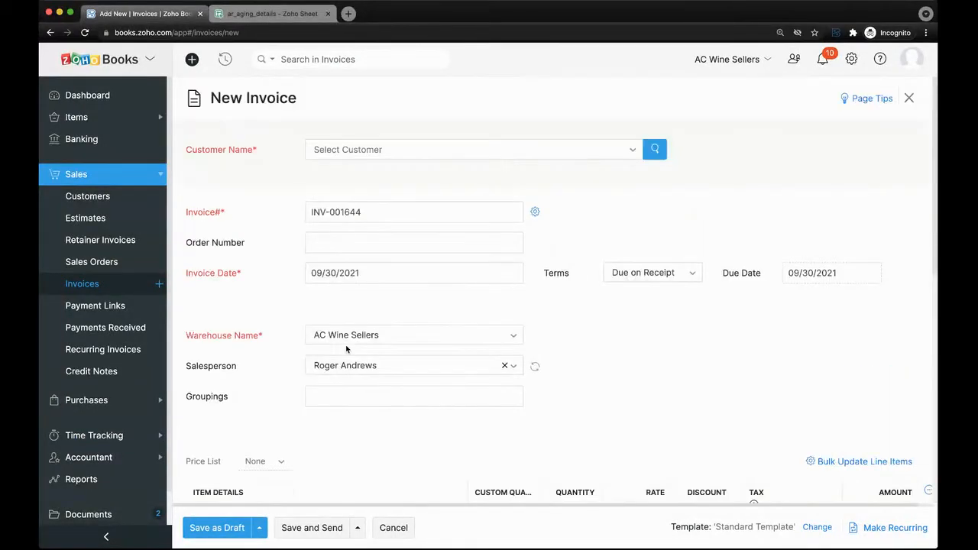
pyautogui.scroll(-6, 346, 348)
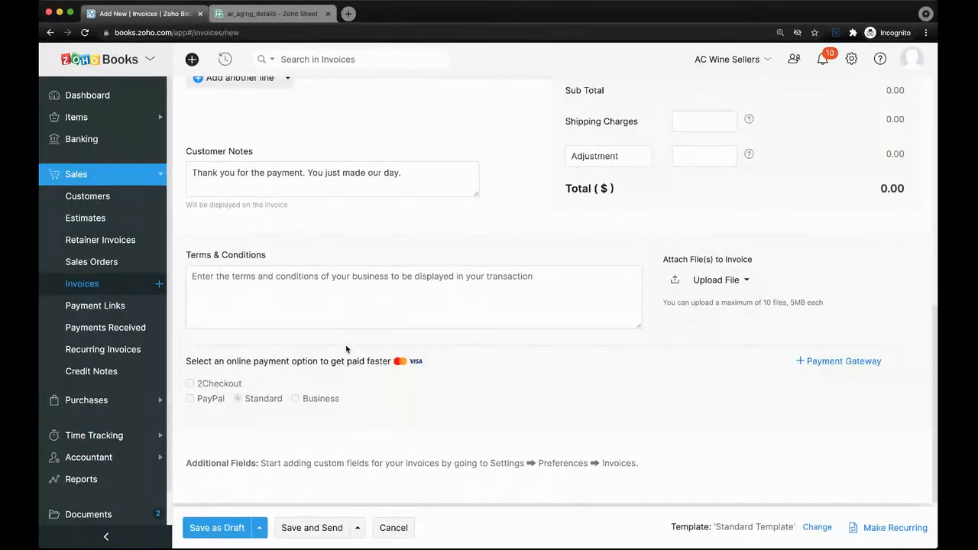
pyautogui.scroll(1, 347, 349)
pyautogui.scroll(6, 346, 349)
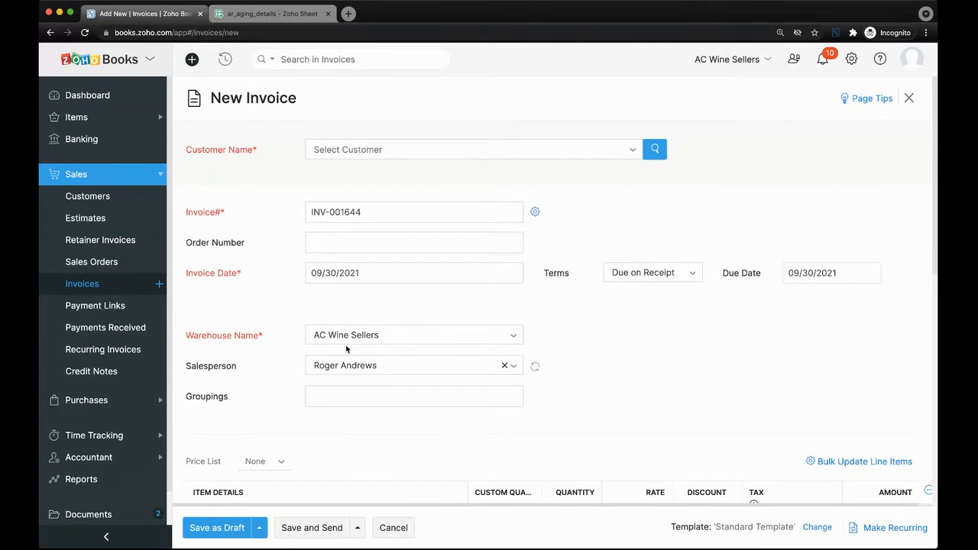
pyautogui.click(346, 342)
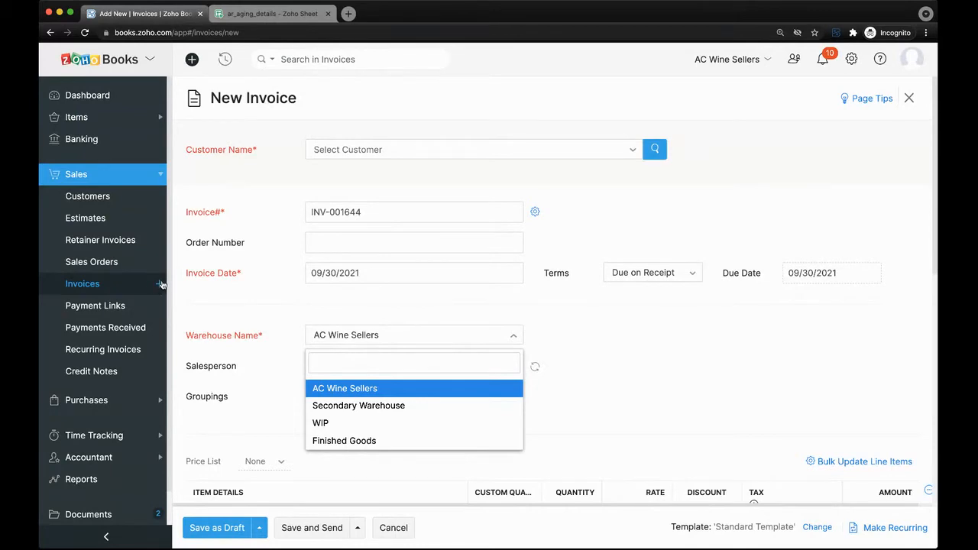
# Leave the blank invoice without saving, start a new one from the invoices list, and select the first listed customer.
pyautogui.click(131, 289)
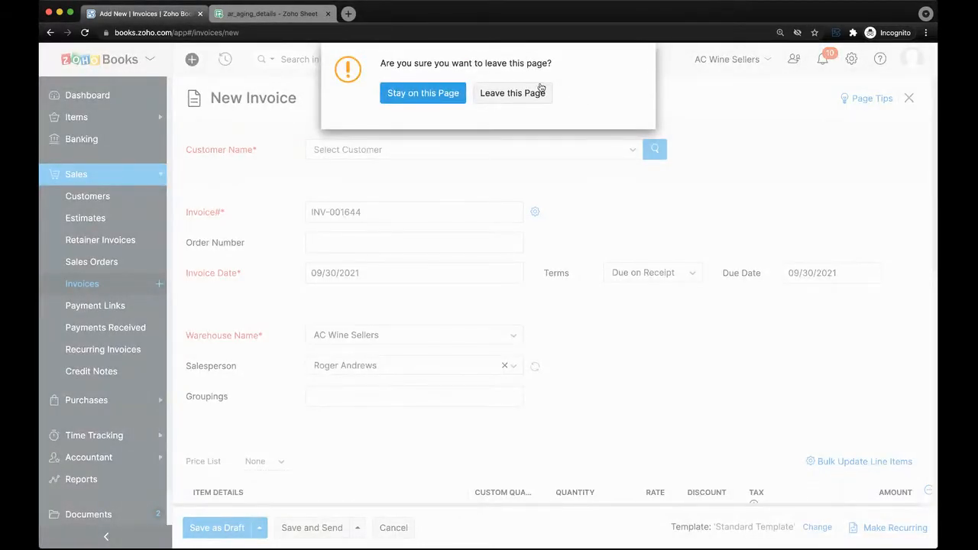
pyautogui.click(539, 90)
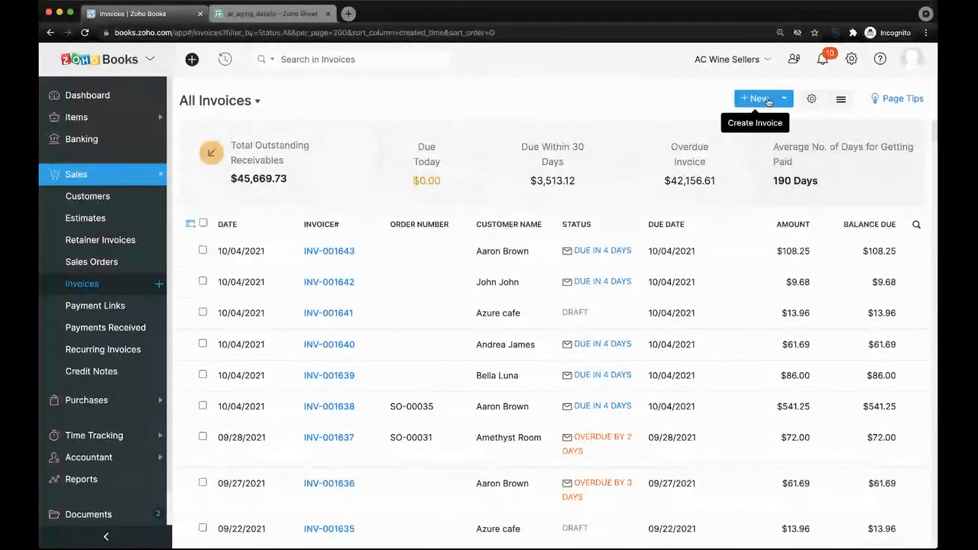
pyautogui.click(757, 101)
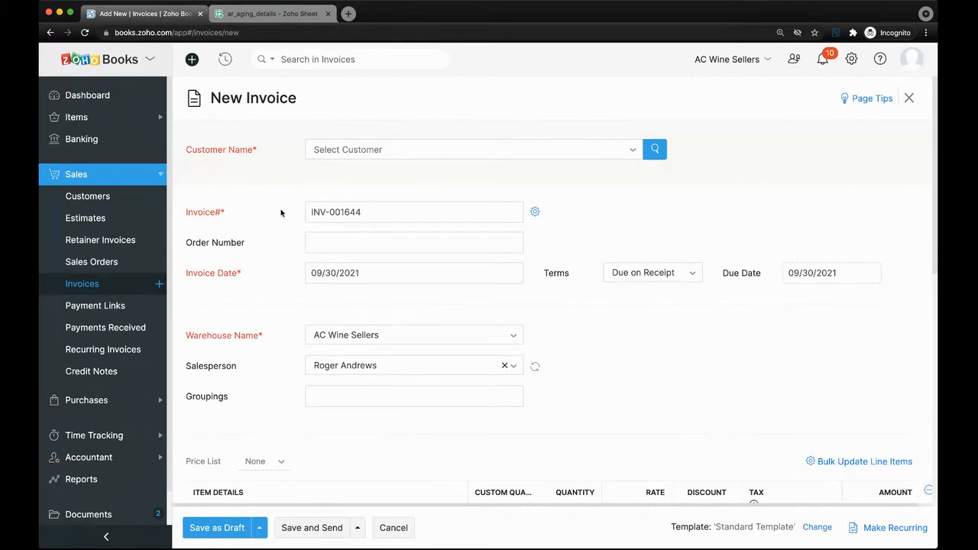
pyautogui.click(393, 159)
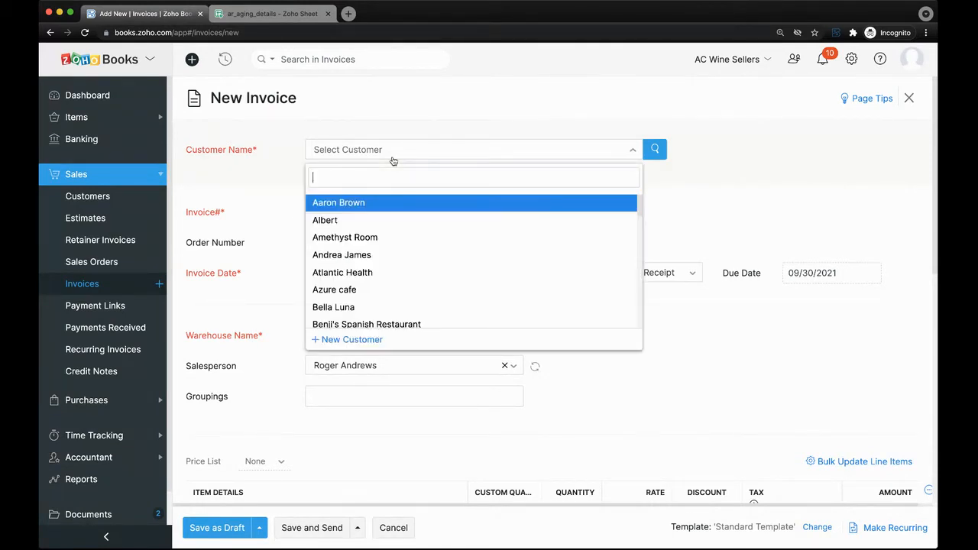
pyautogui.click(382, 203)
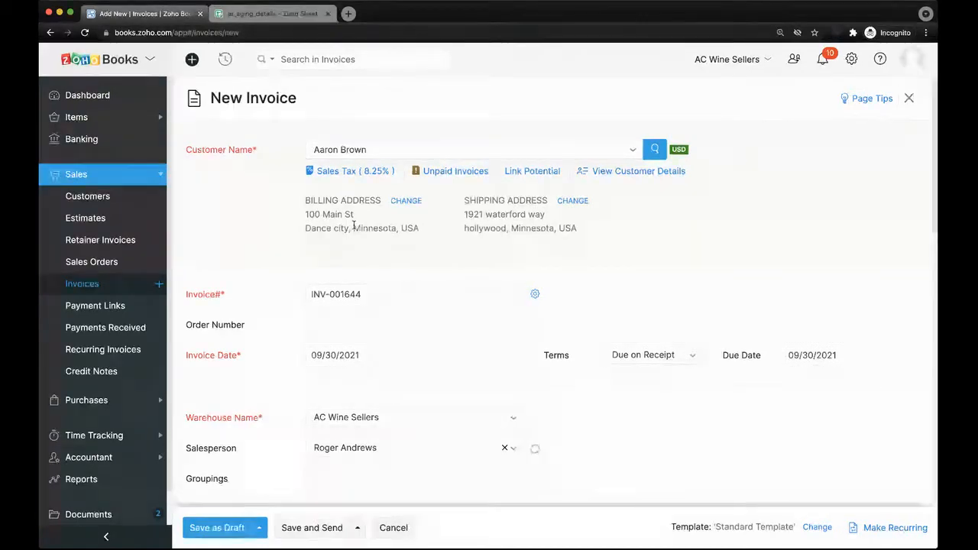
# Browse the item list and add 1 Hour Training Special as the invoice's first line item.
pyautogui.scroll(-5, 354, 226)
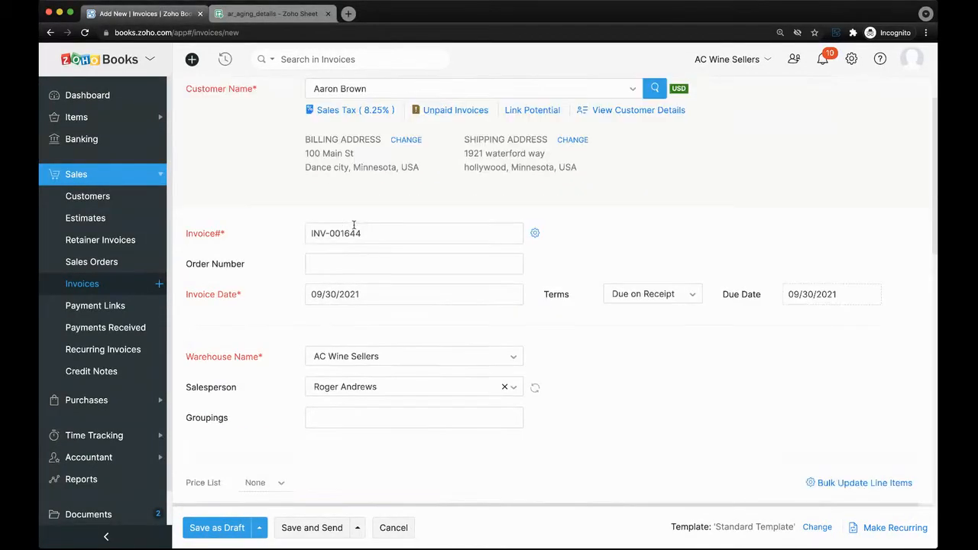
pyautogui.click(310, 218)
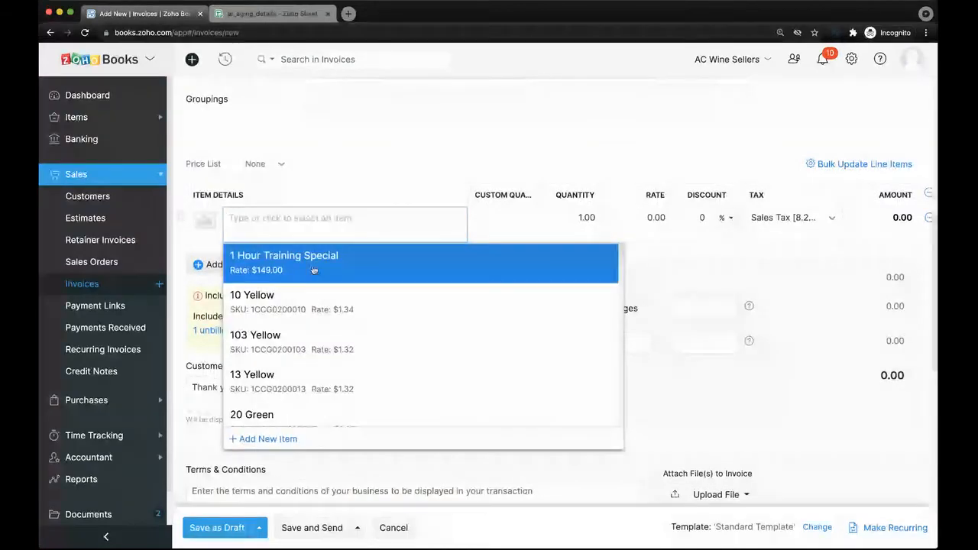
pyautogui.scroll(-5, 327, 267)
pyautogui.scroll(-5, 327, 266)
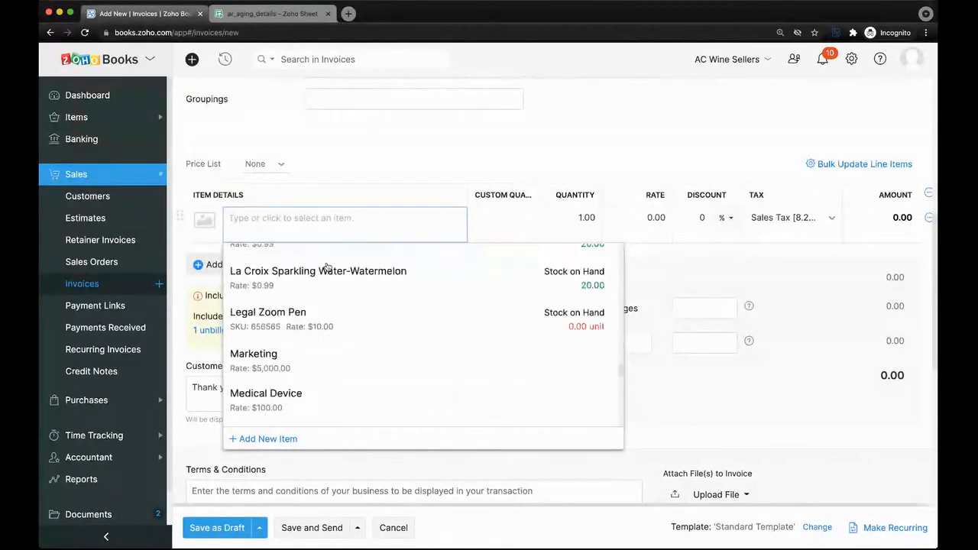
pyautogui.scroll(3, 327, 266)
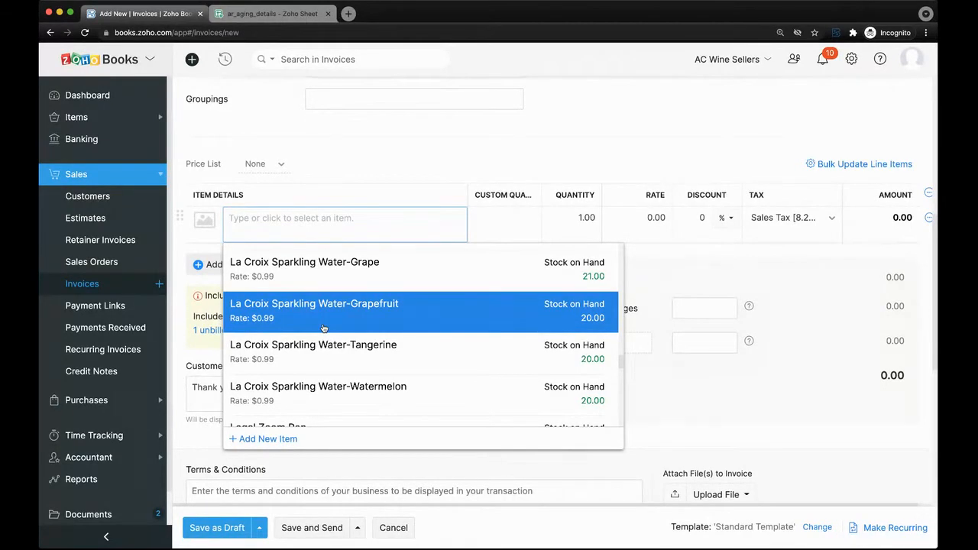
pyautogui.scroll(1, 323, 328)
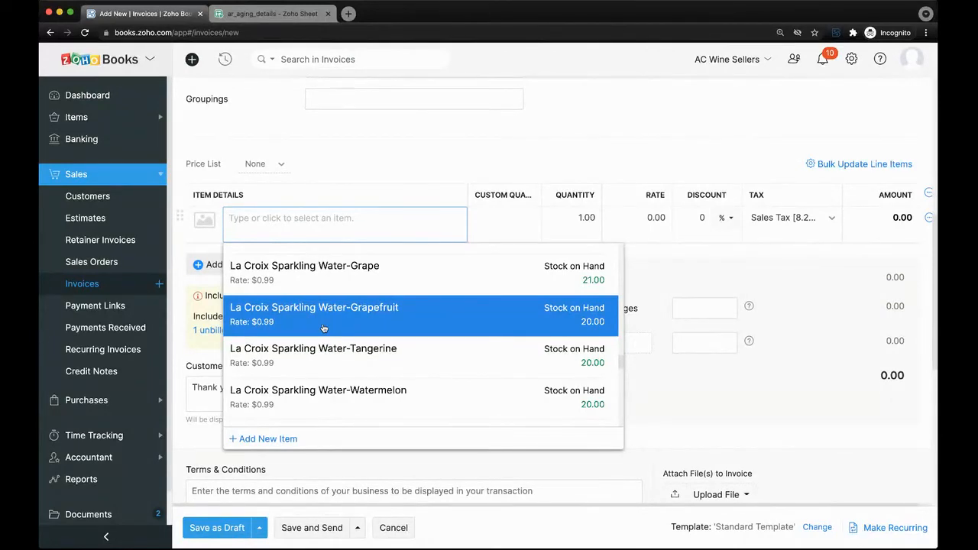
pyautogui.scroll(5, 321, 324)
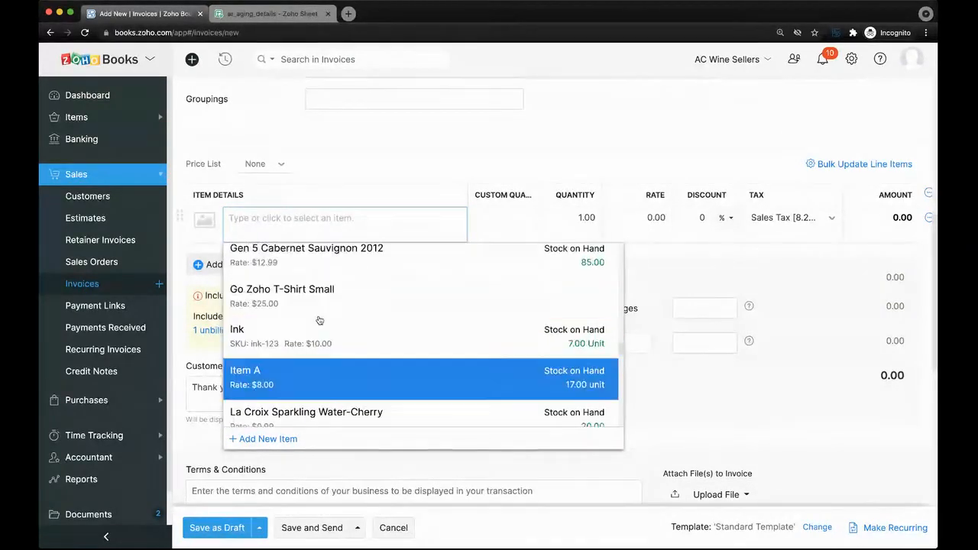
pyautogui.scroll(10, 321, 306)
pyautogui.click(323, 260)
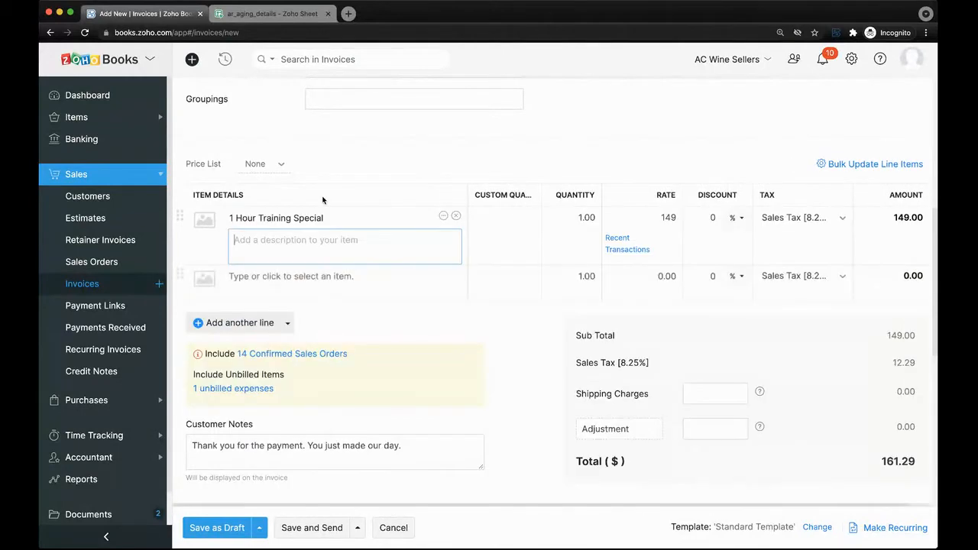
# Review the line item's rate, discount and tax, the invoice totals, and the confirmed sales orders and unbilled expenses that can be included.
pyautogui.scroll(3, 322, 200)
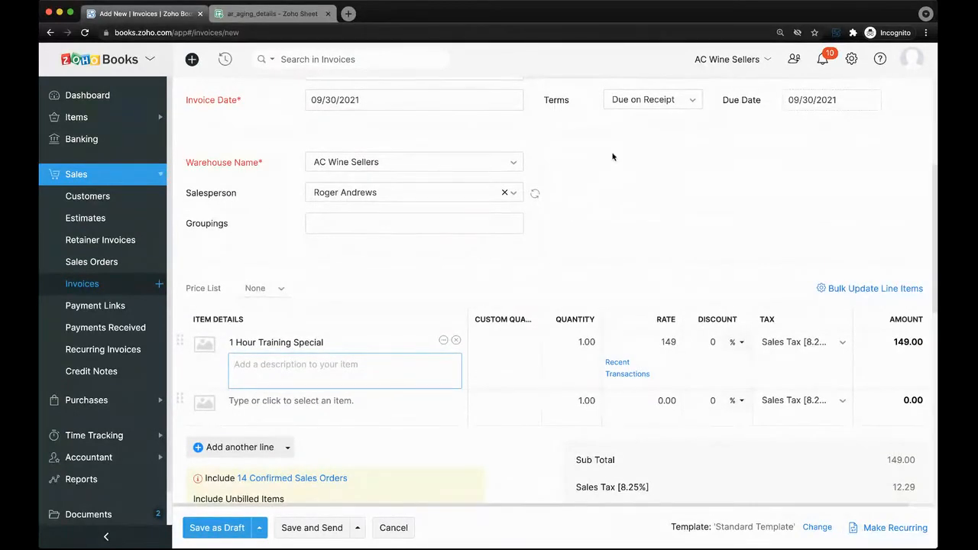
pyautogui.scroll(-3, 663, 181)
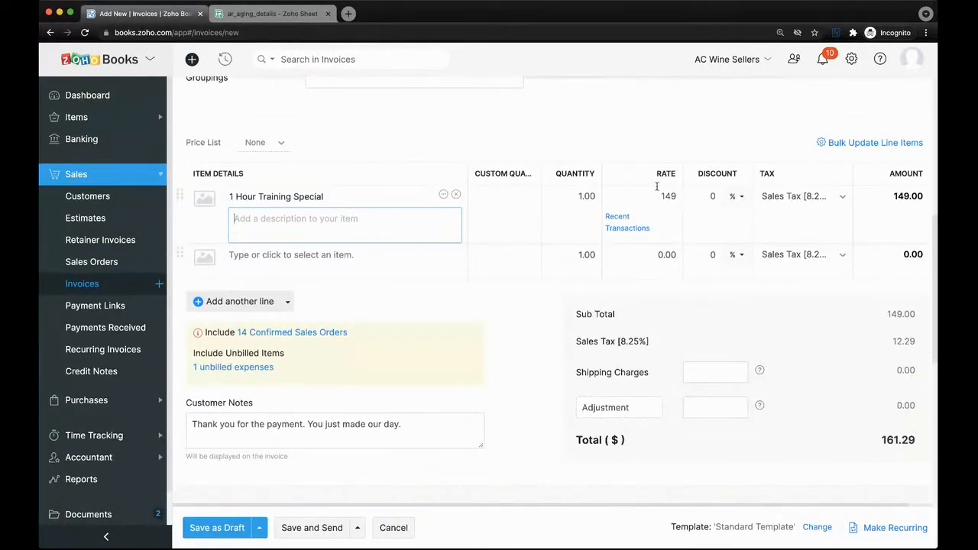
pyautogui.scroll(-2, 498, 277)
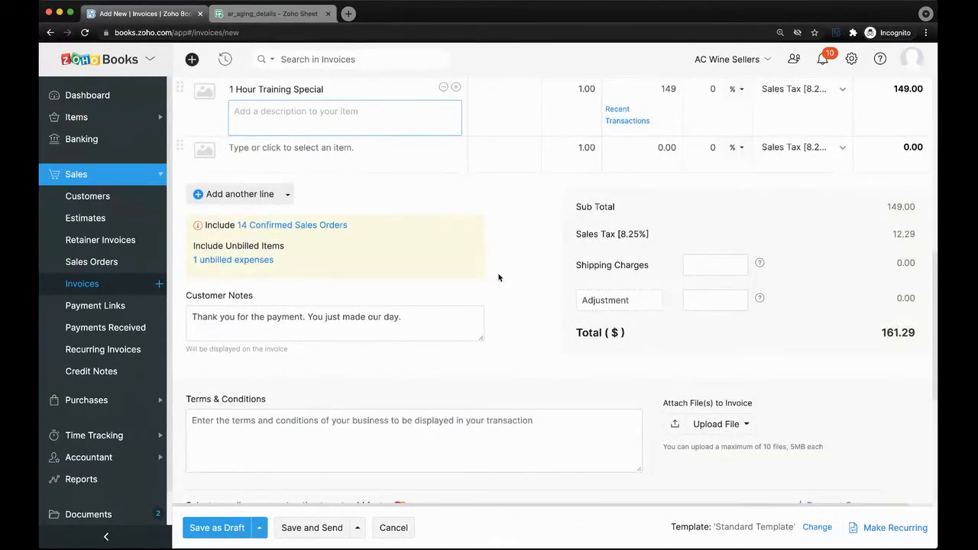
pyautogui.scroll(-1, 498, 277)
pyautogui.scroll(3, 498, 278)
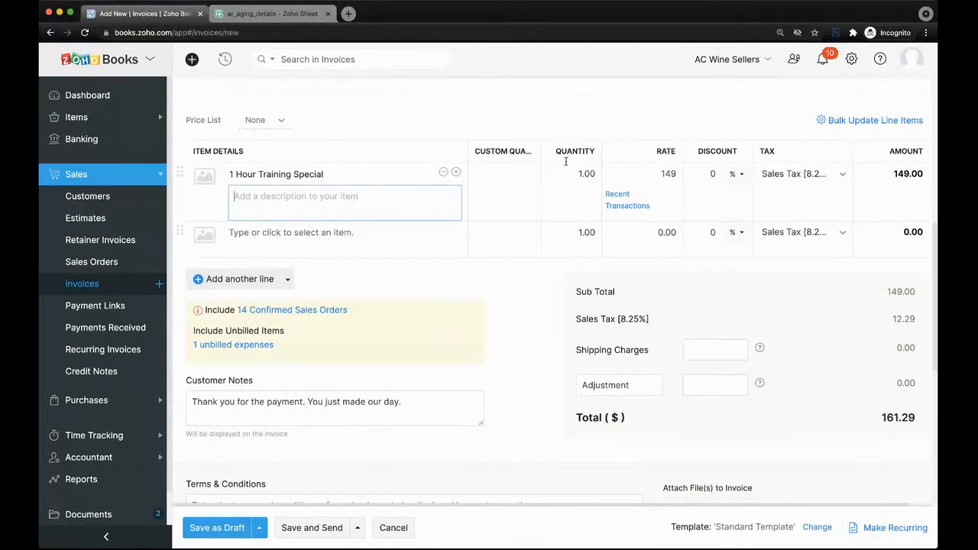
pyautogui.scroll(-3, 570, 152)
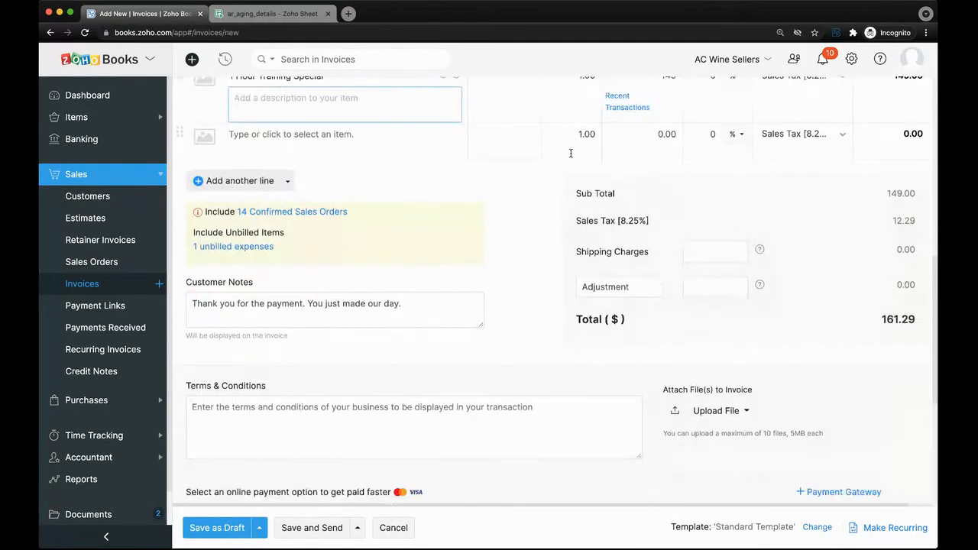
pyautogui.scroll(1, 443, 166)
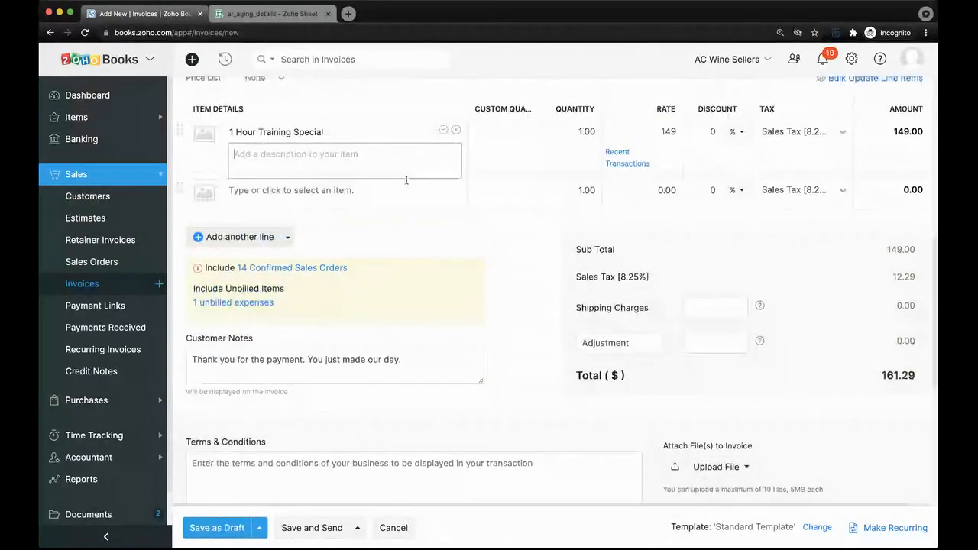
pyautogui.scroll(-3, 408, 195)
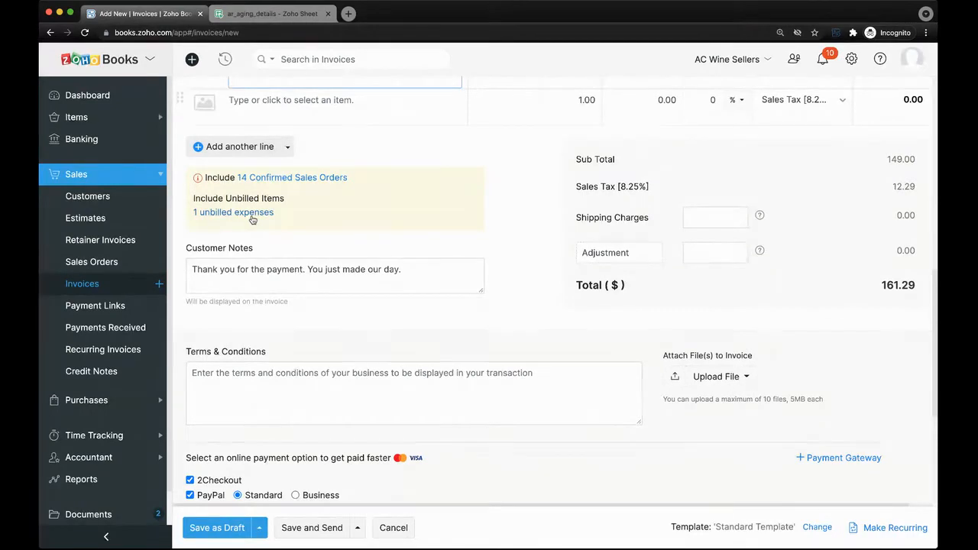
pyautogui.scroll(1, 253, 220)
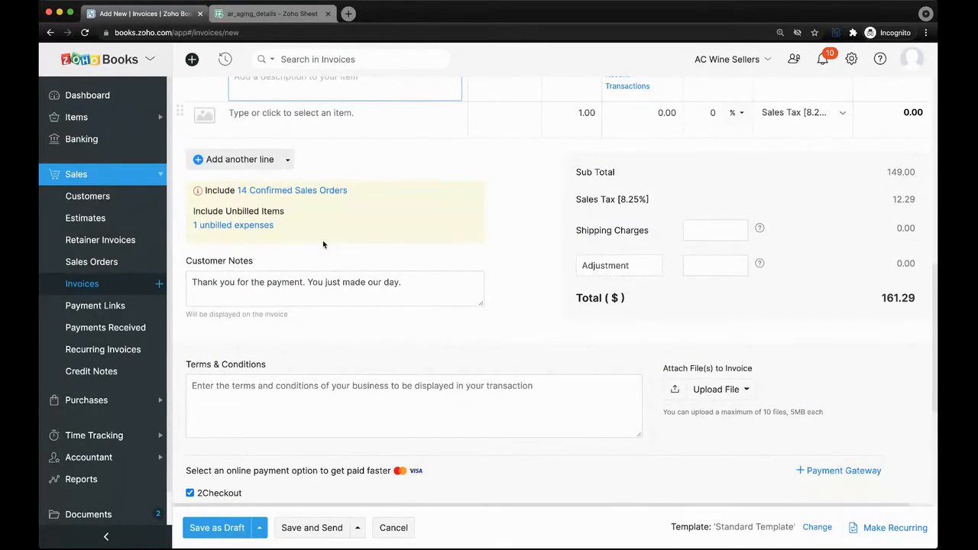
# Turn the 2Checkout payment option off and back on, and highlight the notice about the customer's available retainers.
pyautogui.scroll(-4, 322, 240)
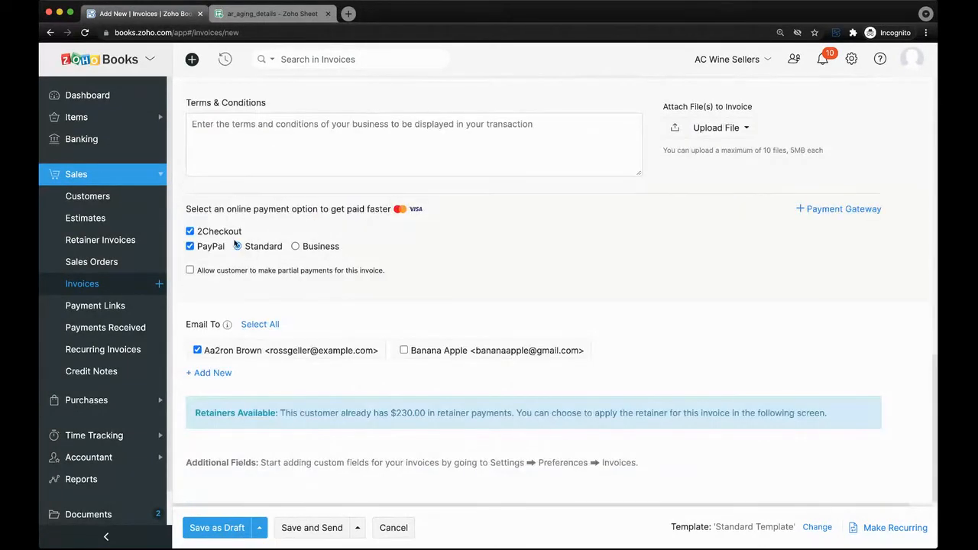
pyautogui.click(189, 232)
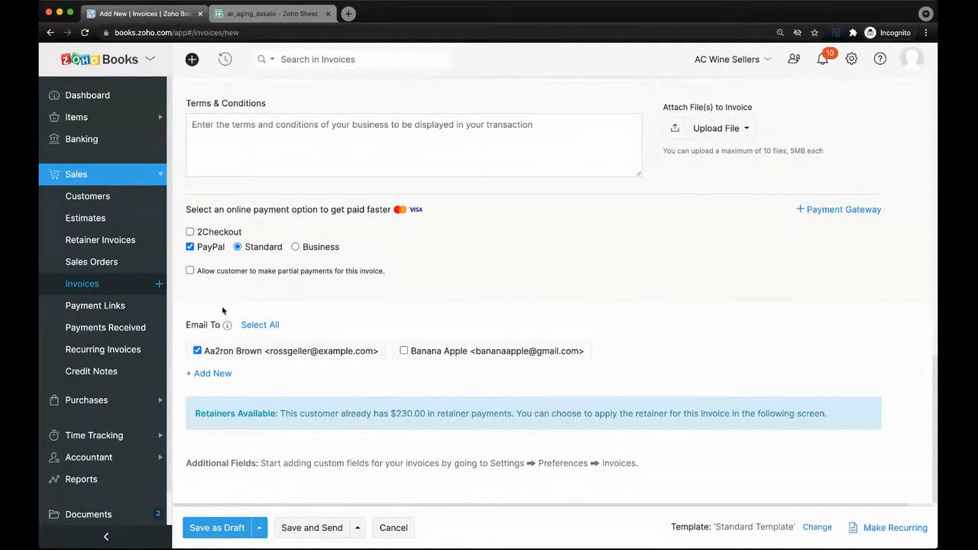
pyautogui.click(189, 232)
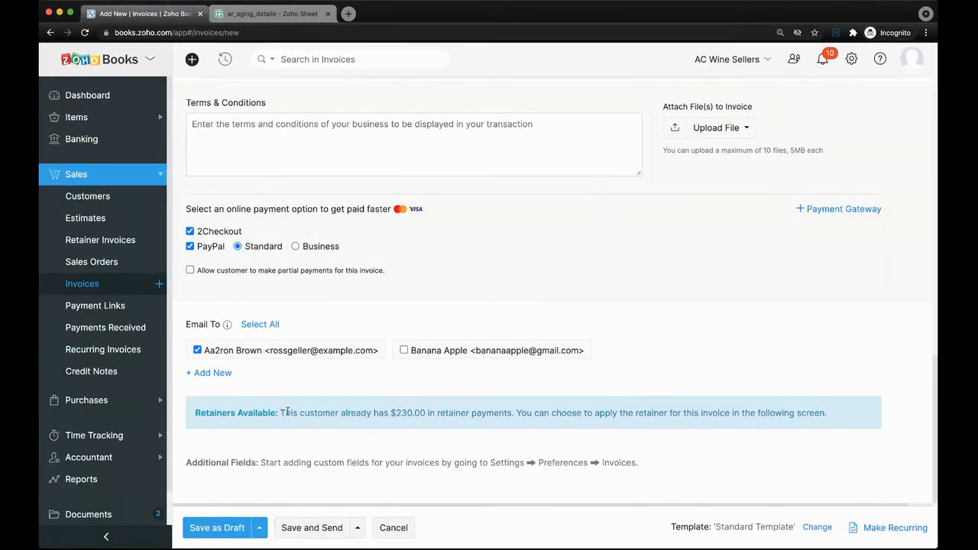
pyautogui.moveTo(204, 414); pyautogui.dragTo(608, 435)
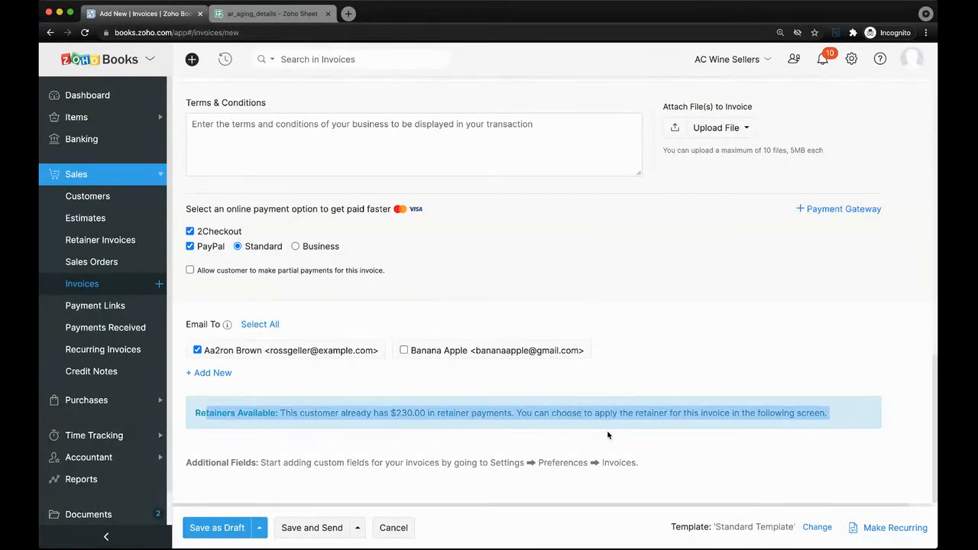
pyautogui.click(424, 432)
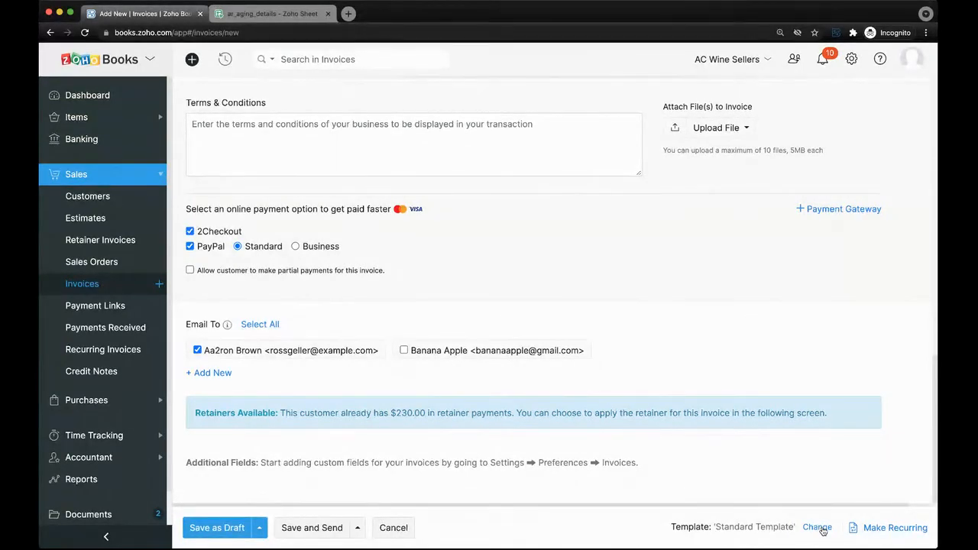
# Browse the templates available for this invoice and leave the template chooser.
pyautogui.click(821, 529)
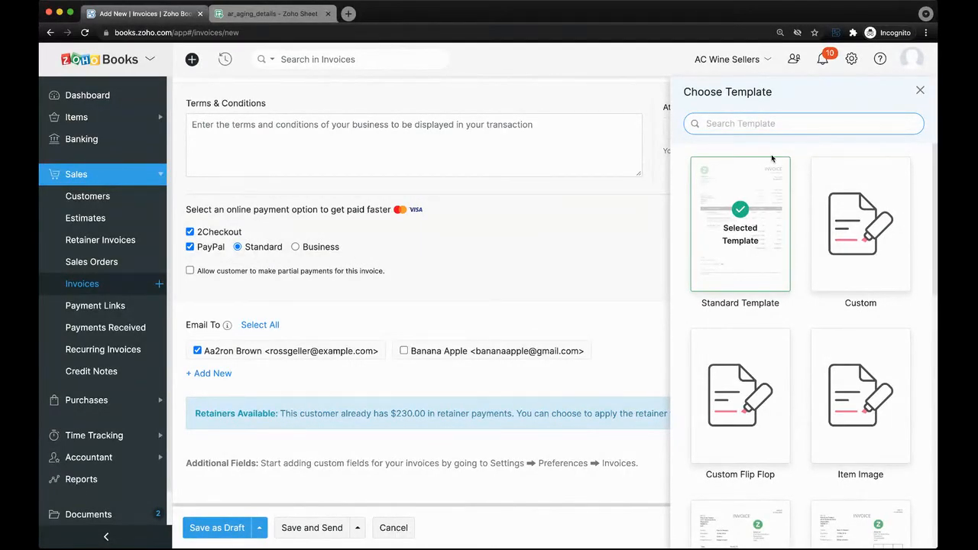
pyautogui.scroll(-3, 788, 317)
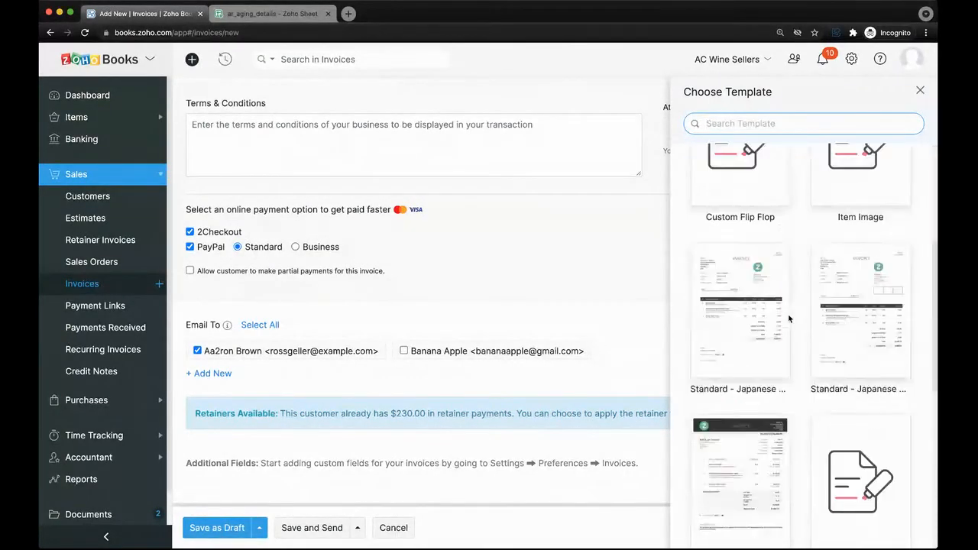
pyautogui.scroll(-5, 750, 404)
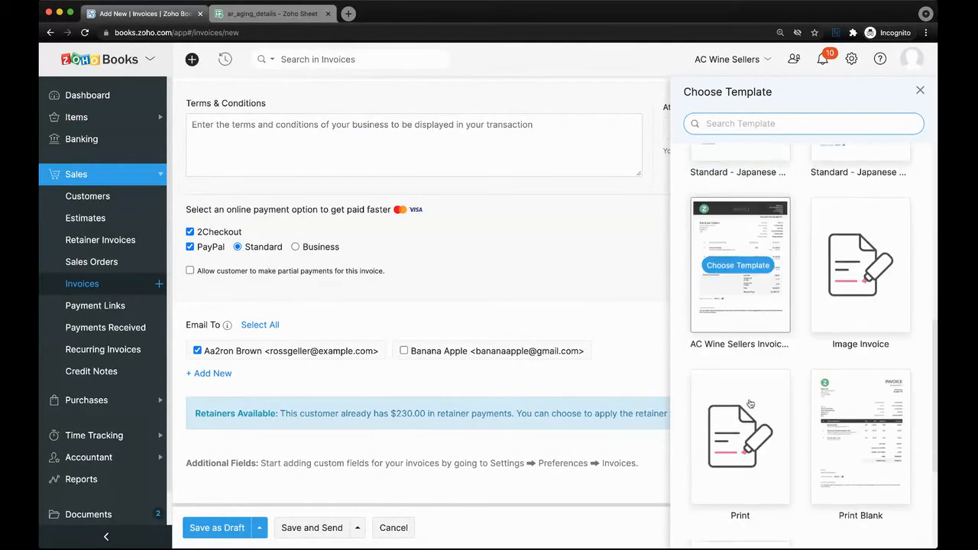
pyautogui.scroll(-5, 750, 403)
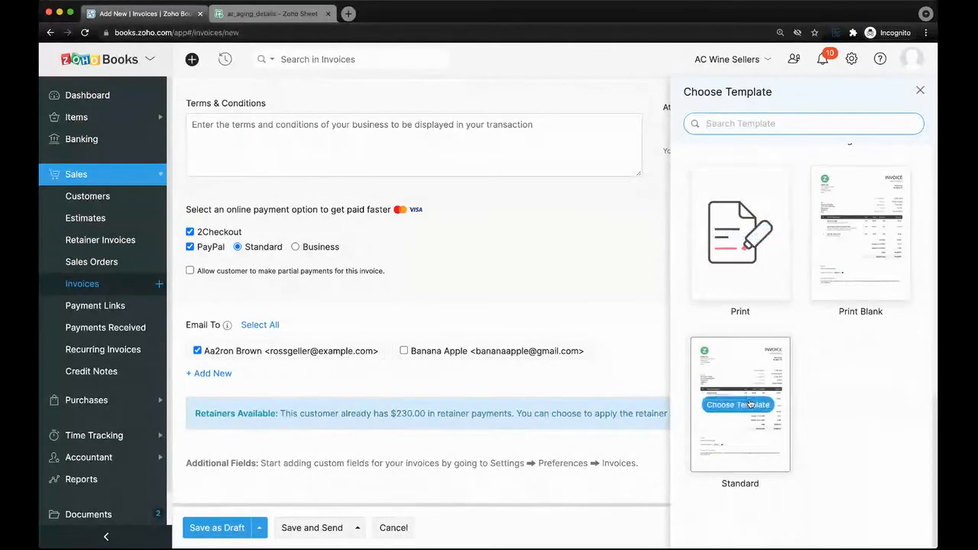
pyautogui.click(769, 399)
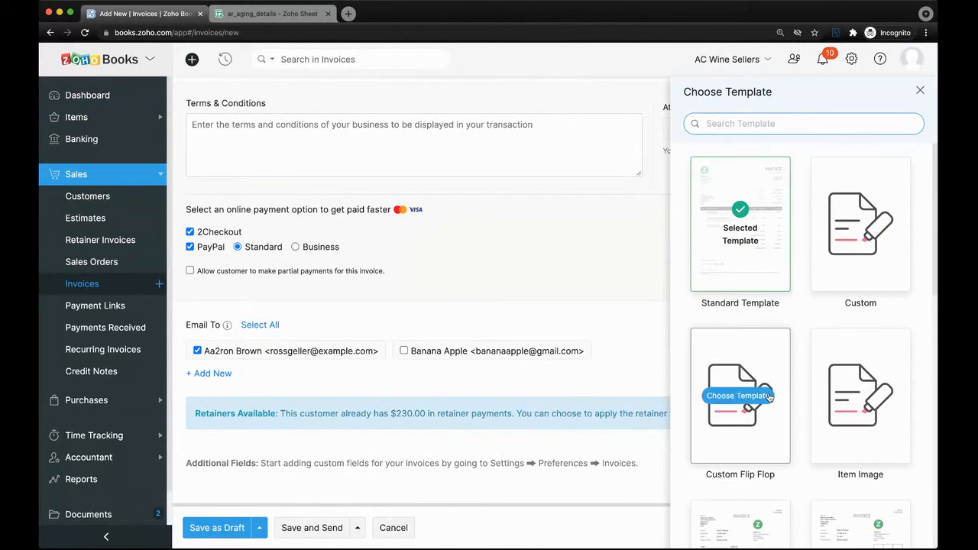
pyautogui.click(921, 92)
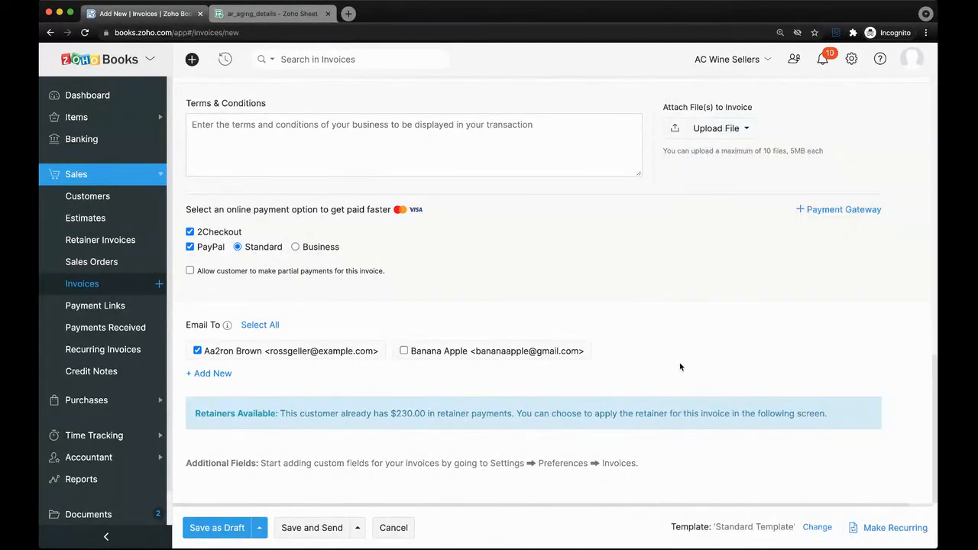
# Save the invoice, review the email message, and send it to the selected customer contact with the invoice PDF attached.
pyautogui.click(309, 524)
pyautogui.click(395, 95)
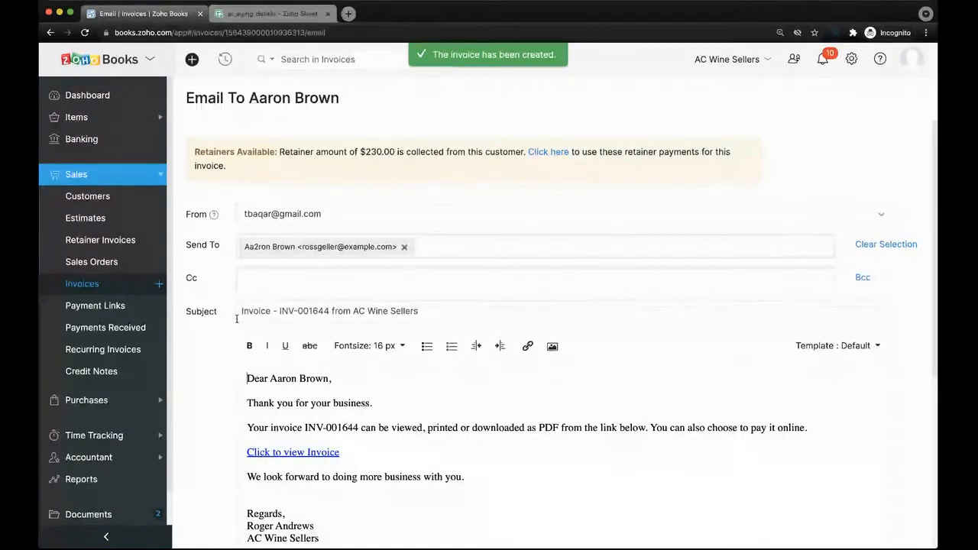
pyautogui.scroll(-5, 236, 320)
pyautogui.scroll(3, 236, 320)
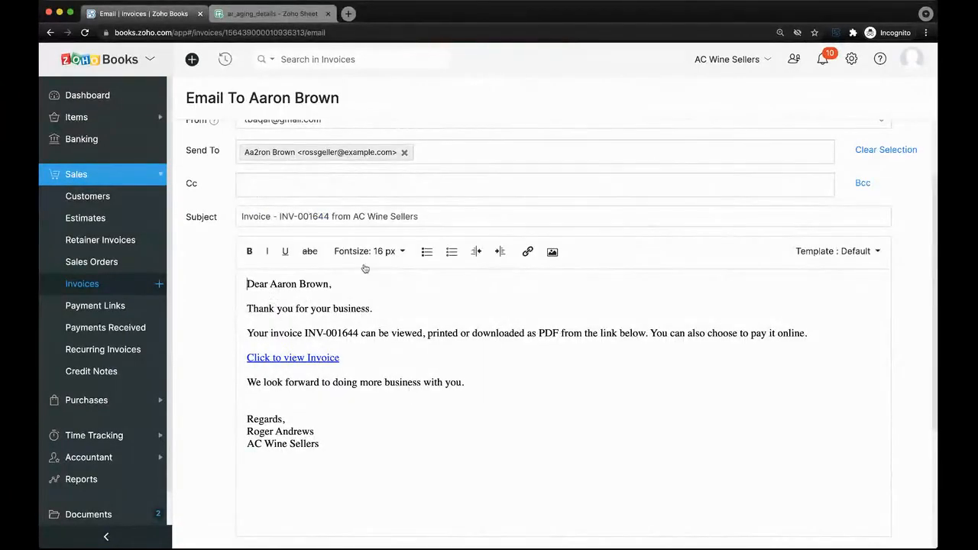
pyautogui.scroll(-4, 304, 353)
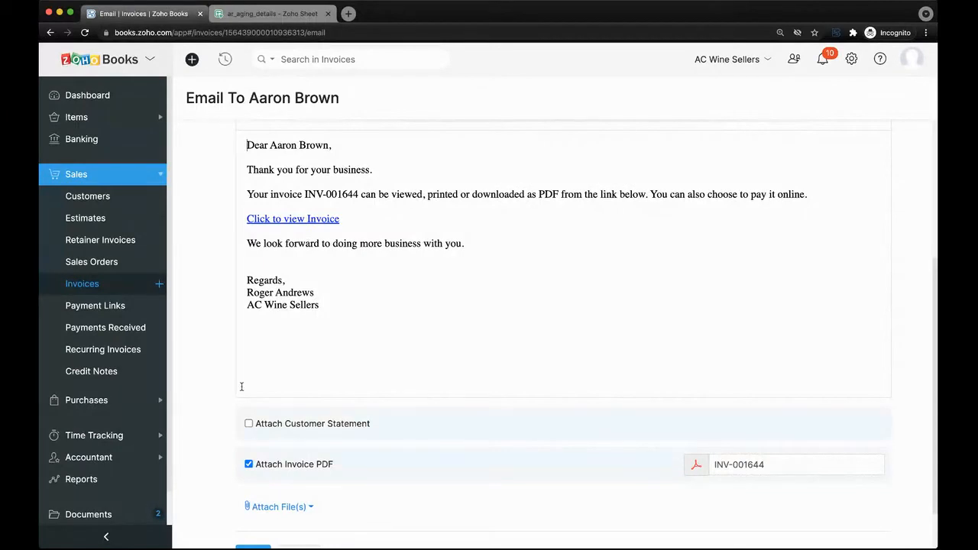
pyautogui.scroll(-2, 241, 386)
pyautogui.click(249, 492)
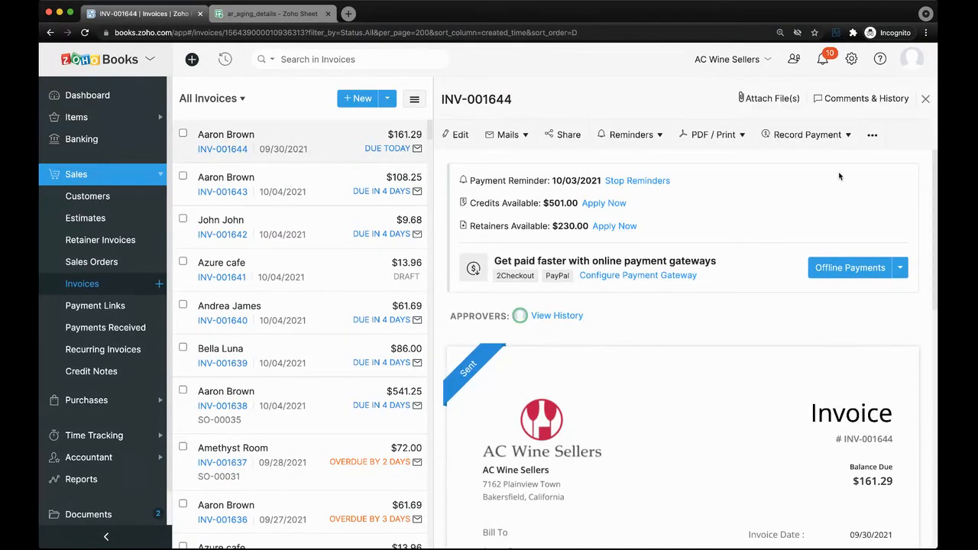
# Open the invoice templates in the settings and open Standard Template for editing.
pyautogui.click(852, 59)
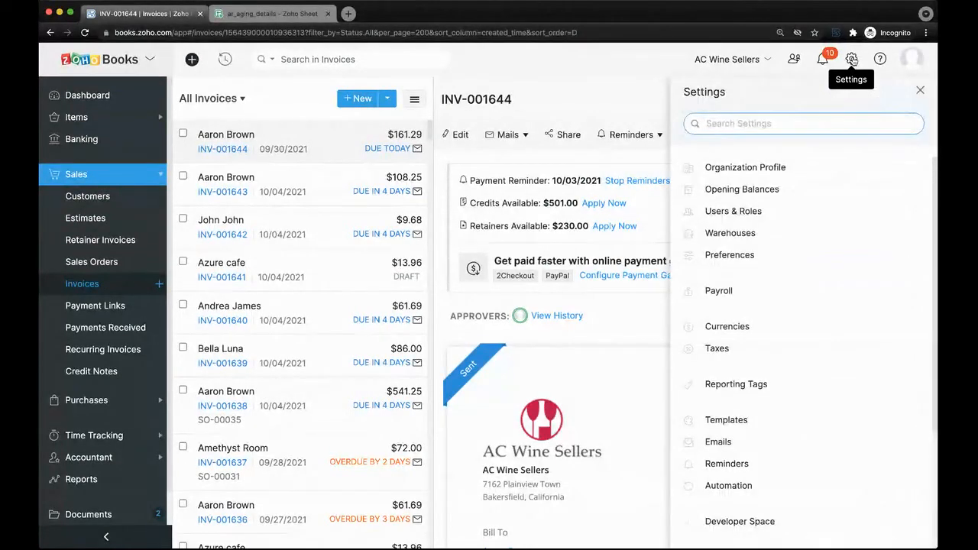
pyautogui.click(780, 425)
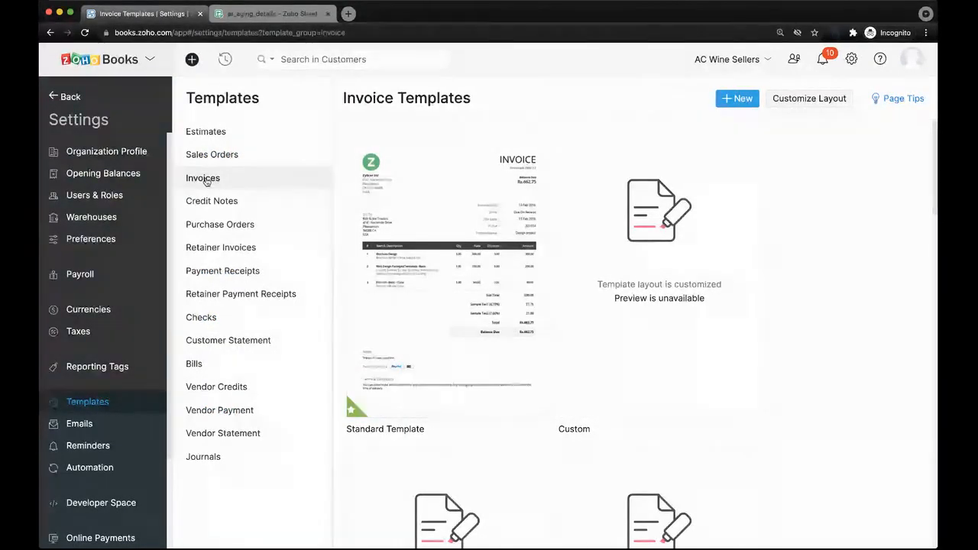
pyautogui.moveTo(421, 377)
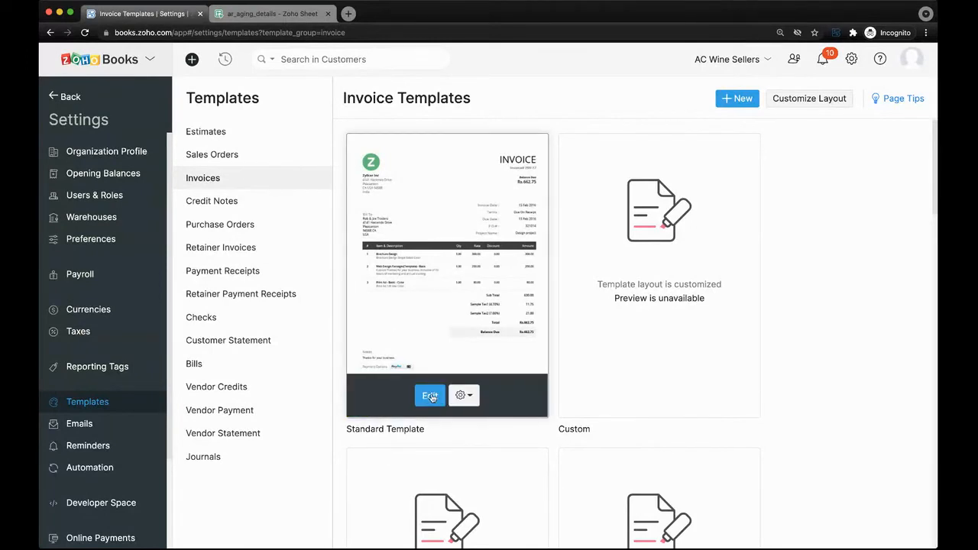
pyautogui.click(431, 396)
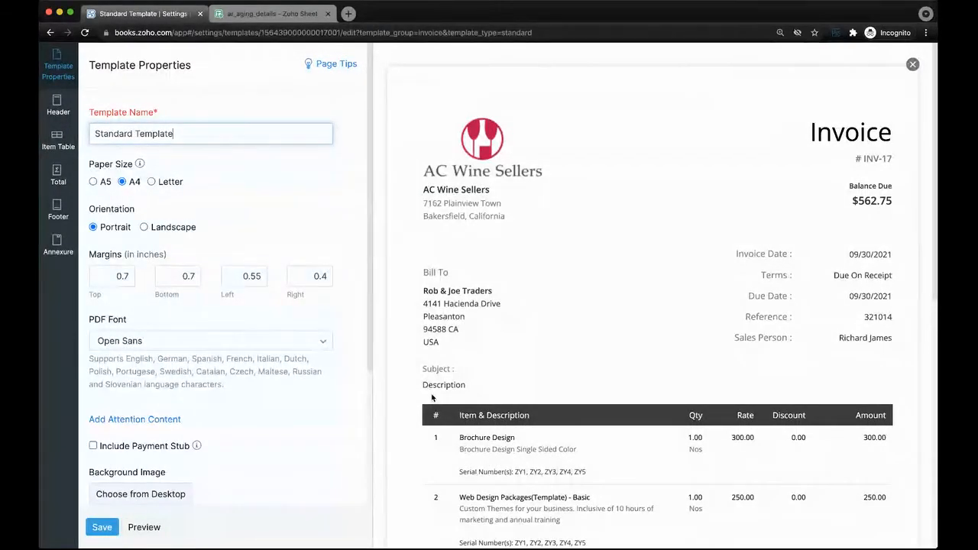
pyautogui.scroll(-1, 132, 358)
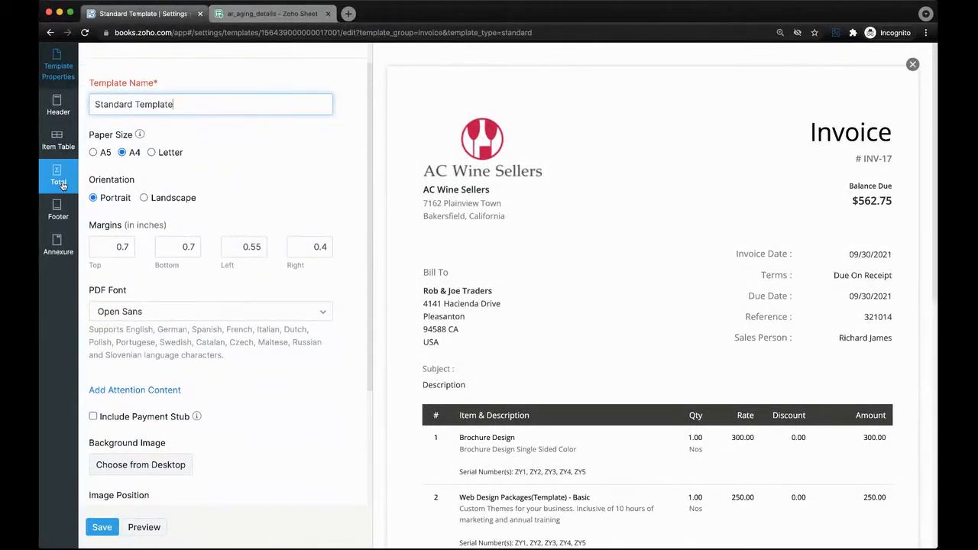
# Review the column labels of the template's item table, highlighting the Rate and Amount labels.
pyautogui.click(58, 140)
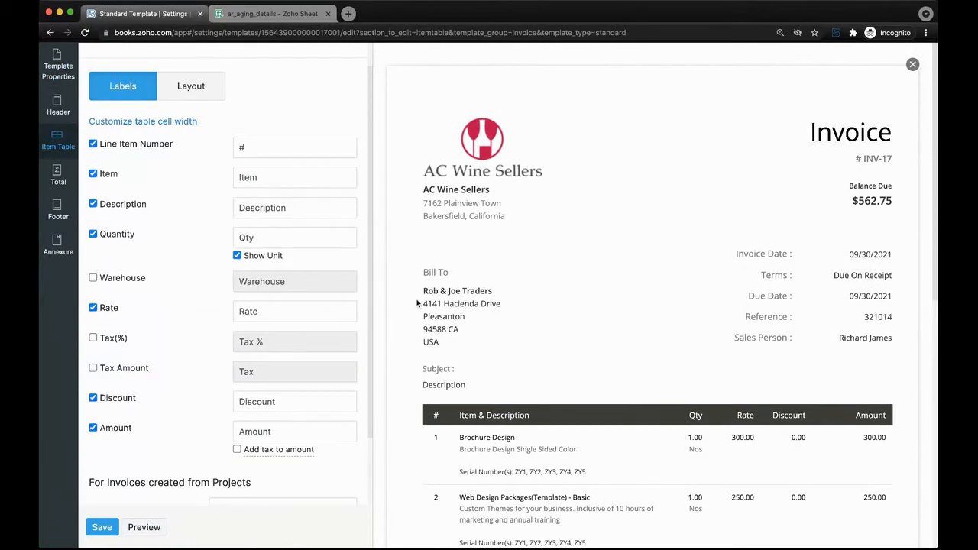
pyautogui.scroll(-3, 476, 329)
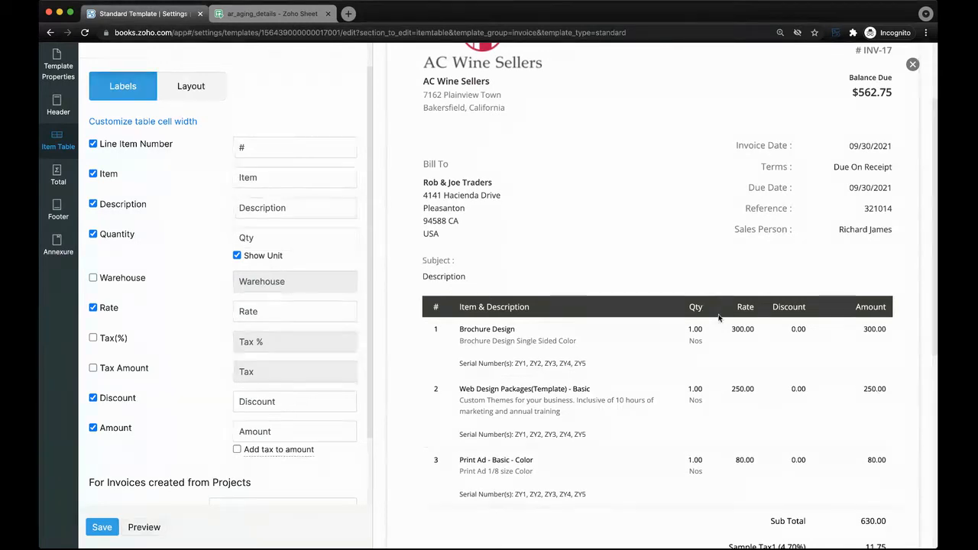
pyautogui.click(280, 311)
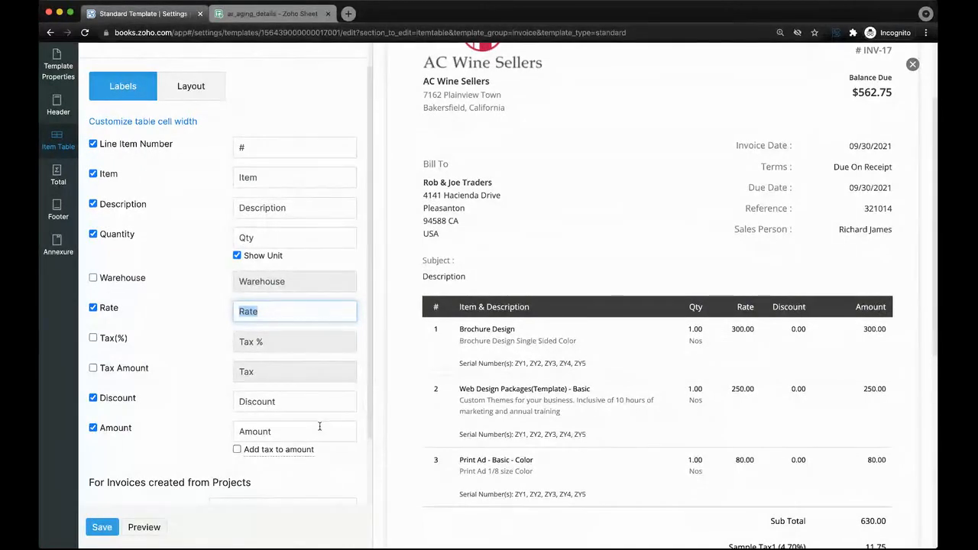
pyautogui.click(294, 429)
pyautogui.doubleClick(257, 431)
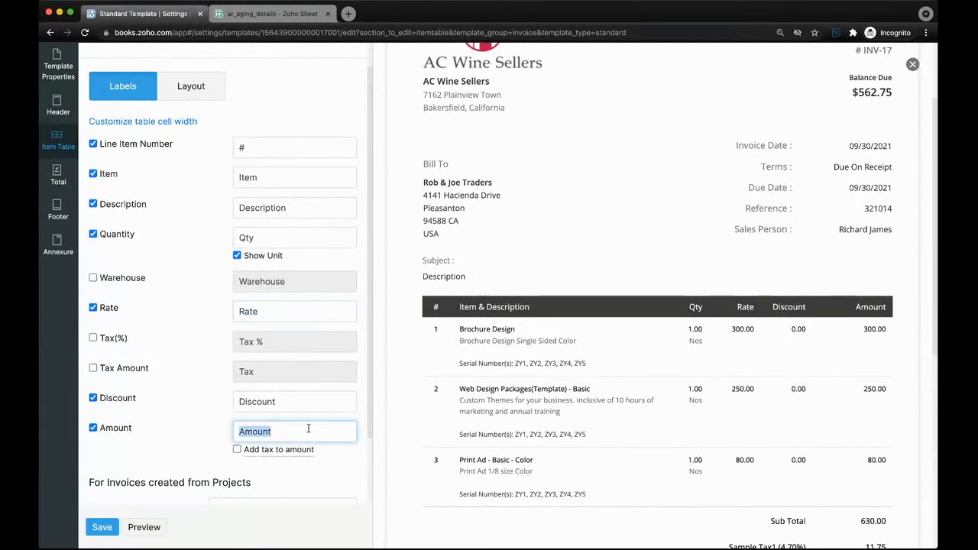
pyautogui.scroll(-3, 308, 429)
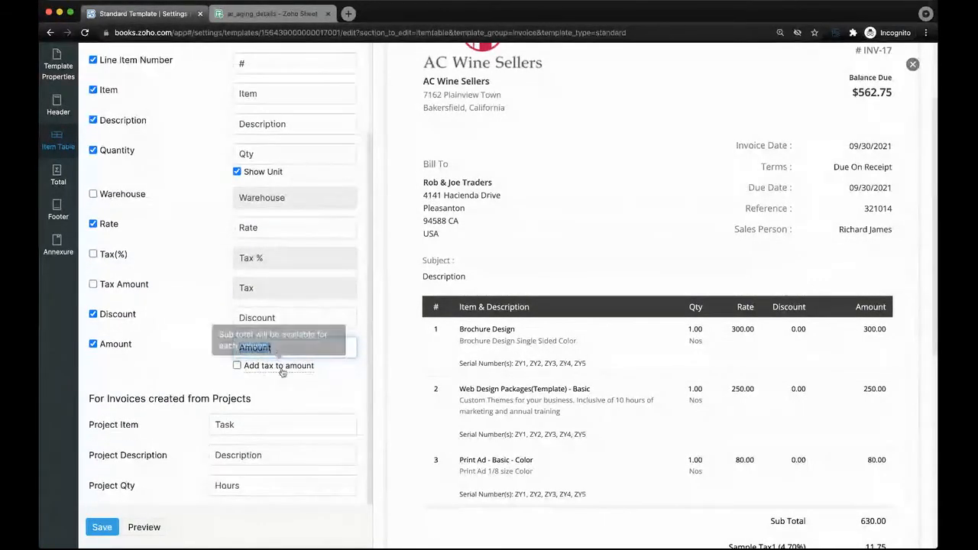
pyautogui.scroll(3, 140, 366)
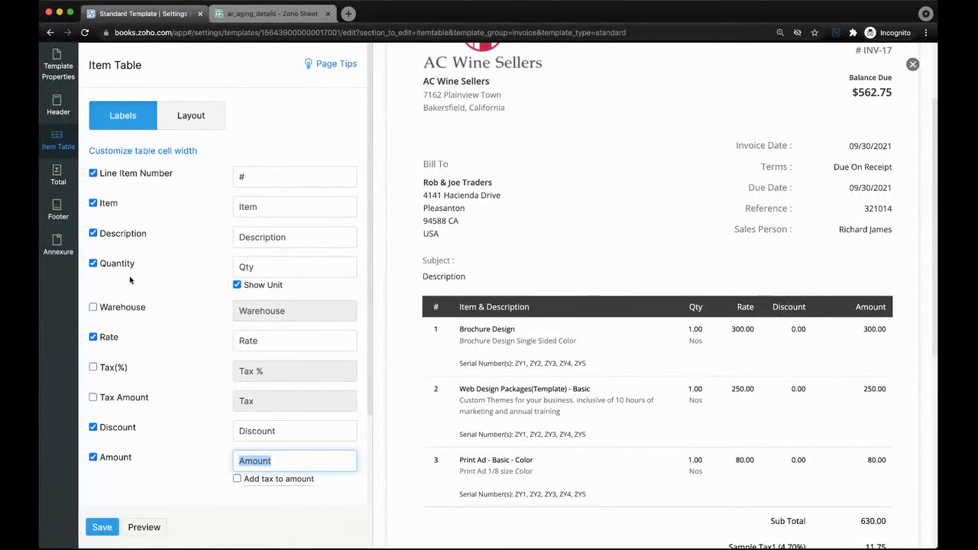
# Review the template's item table layout, total layout and general properties, and leave the template editor without saving.
pyautogui.click(190, 117)
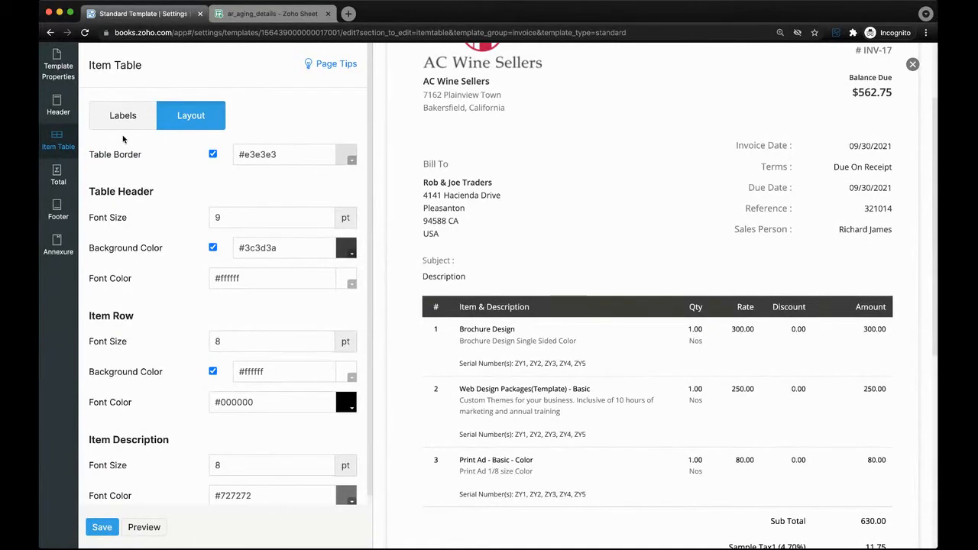
pyautogui.click(58, 175)
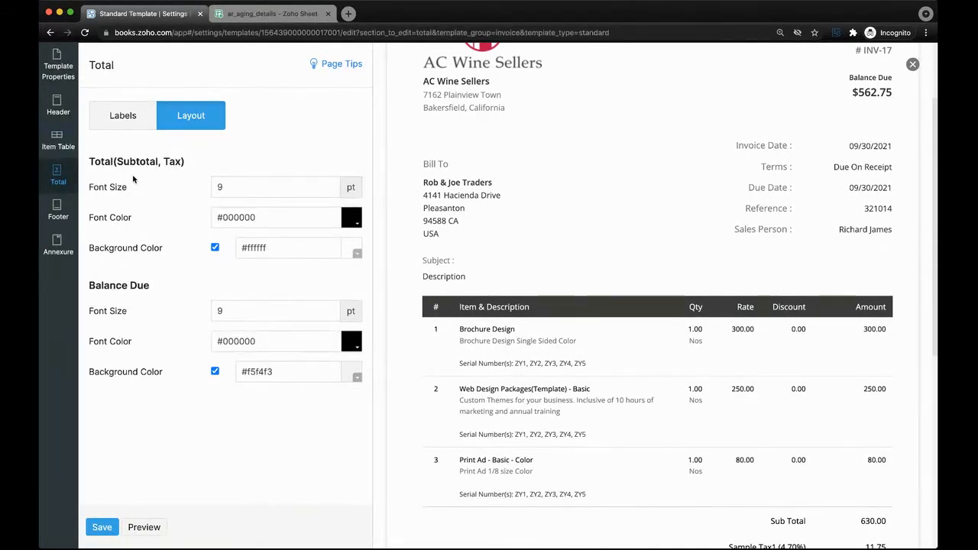
pyautogui.click(59, 66)
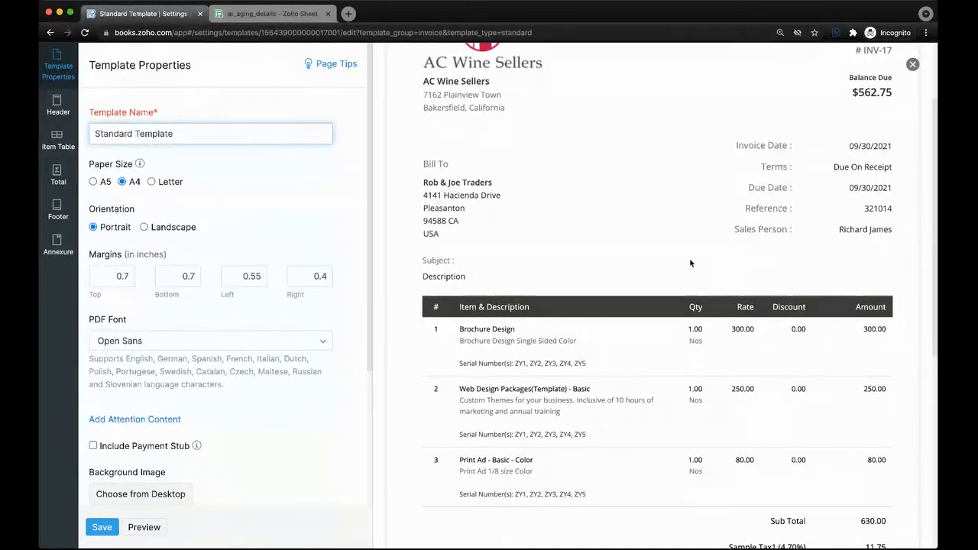
pyautogui.click(913, 64)
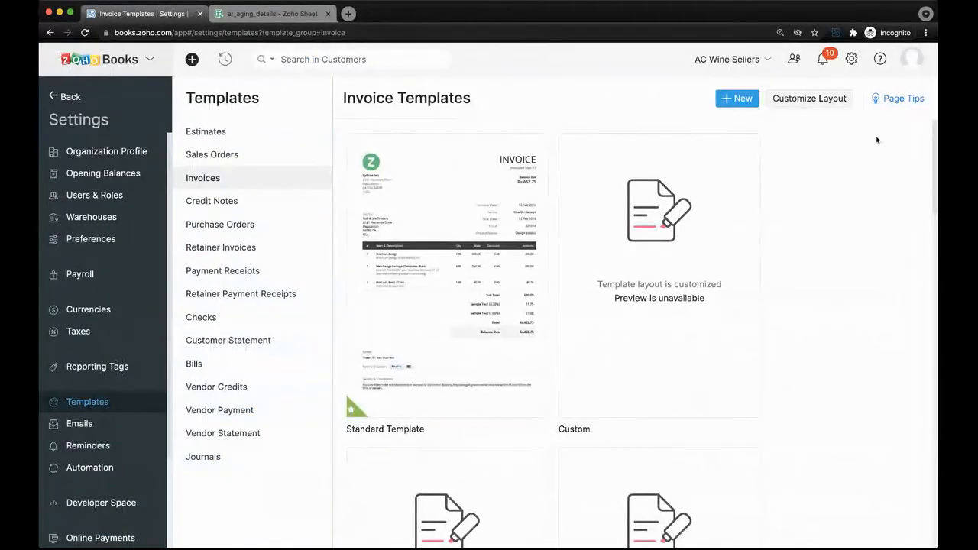
# Start a new custom invoice template and look through its page settings and placeholder layout.
pyautogui.click(815, 103)
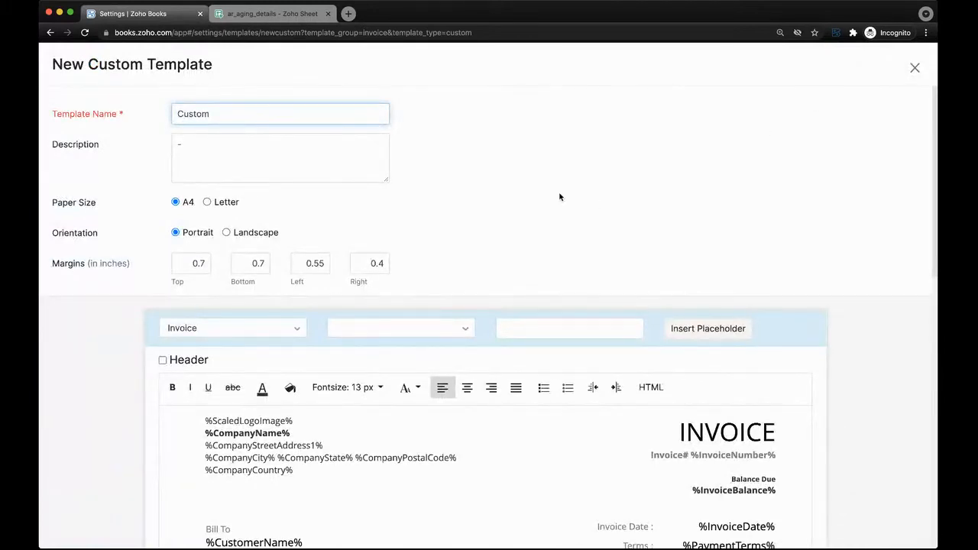
pyautogui.scroll(-3, 566, 191)
pyautogui.scroll(-6, 764, 283)
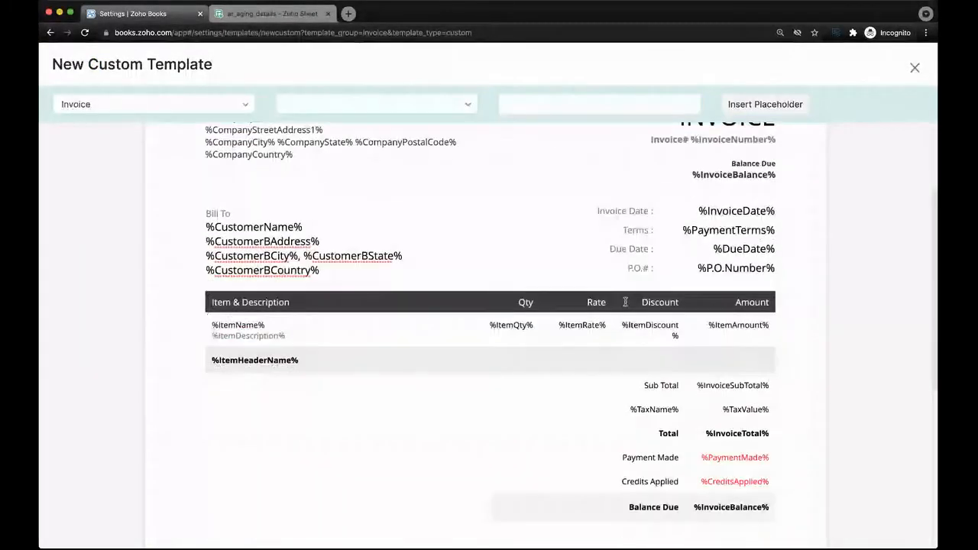
pyautogui.scroll(-5, 625, 302)
pyautogui.scroll(10, 625, 302)
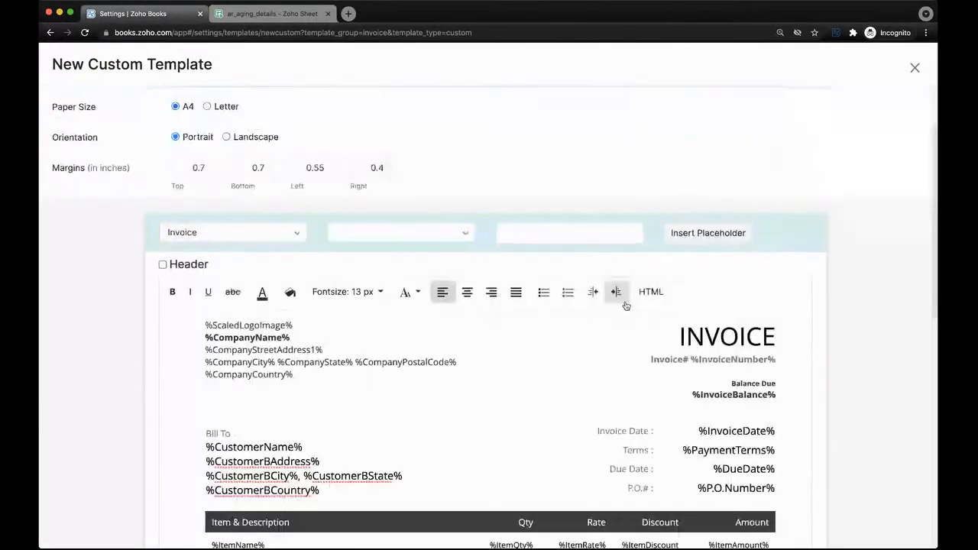
pyautogui.scroll(-2, 630, 298)
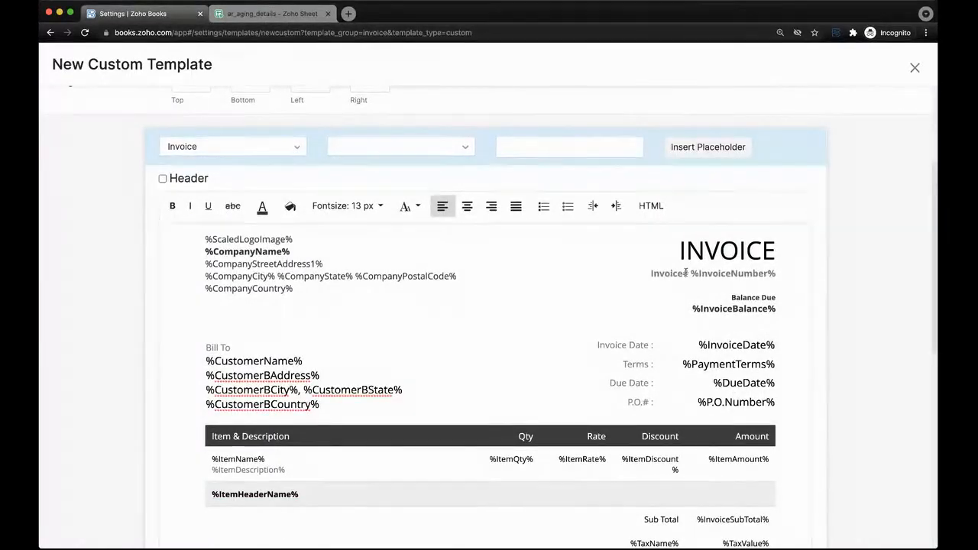
# Highlight the %InvoiceBalance% placeholder under Balance Due in the custom template.
pyautogui.moveTo(685, 272); pyautogui.dragTo(776, 310)
pyautogui.click(772, 298)
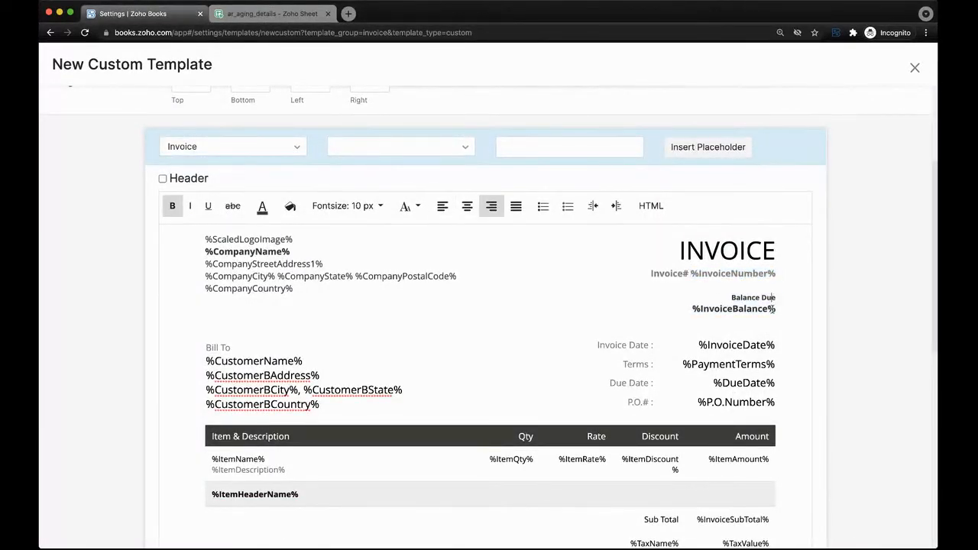
pyautogui.click(687, 309)
pyautogui.moveTo(688, 308); pyautogui.dragTo(780, 308)
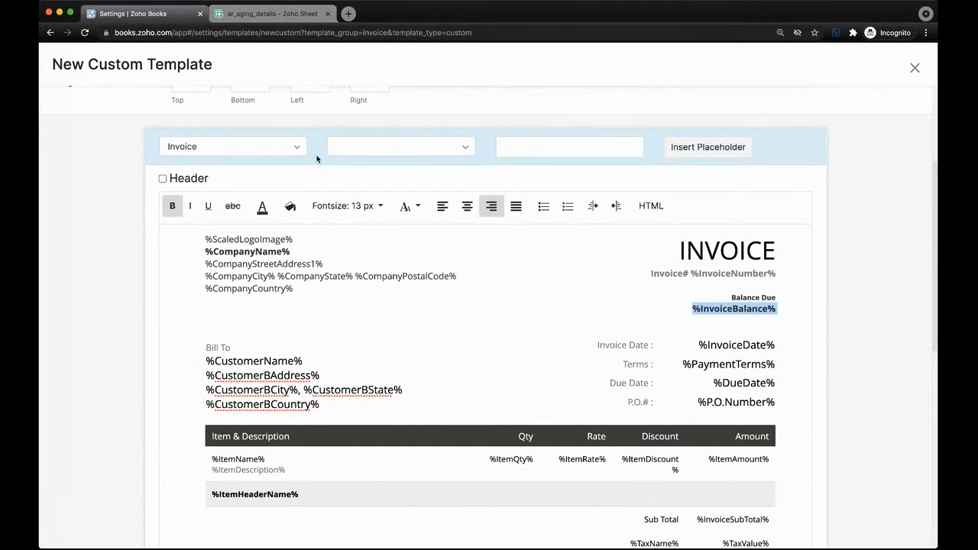
# Set the placeholder category to Item and add an empty line below %ItemDescription% in the custom template's item table.
pyautogui.click(297, 153)
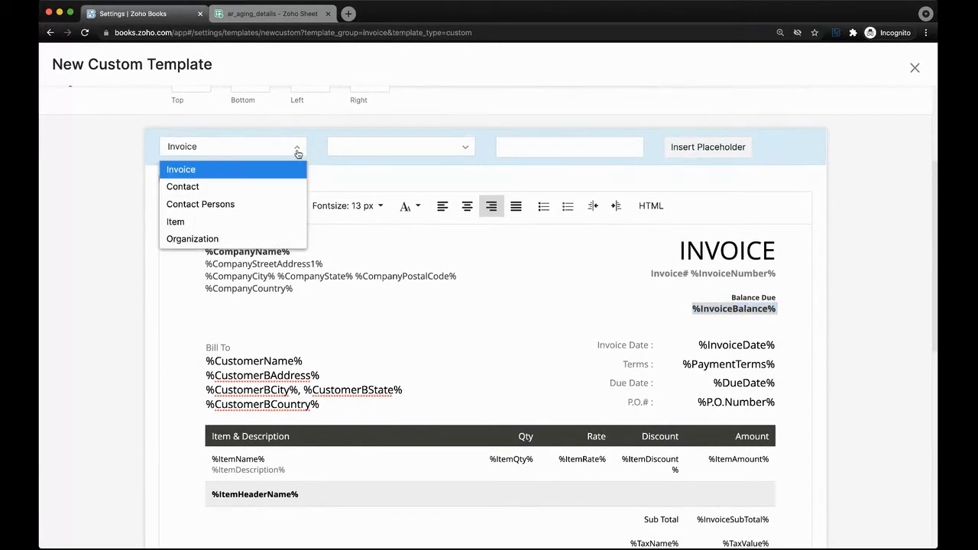
pyautogui.click(256, 223)
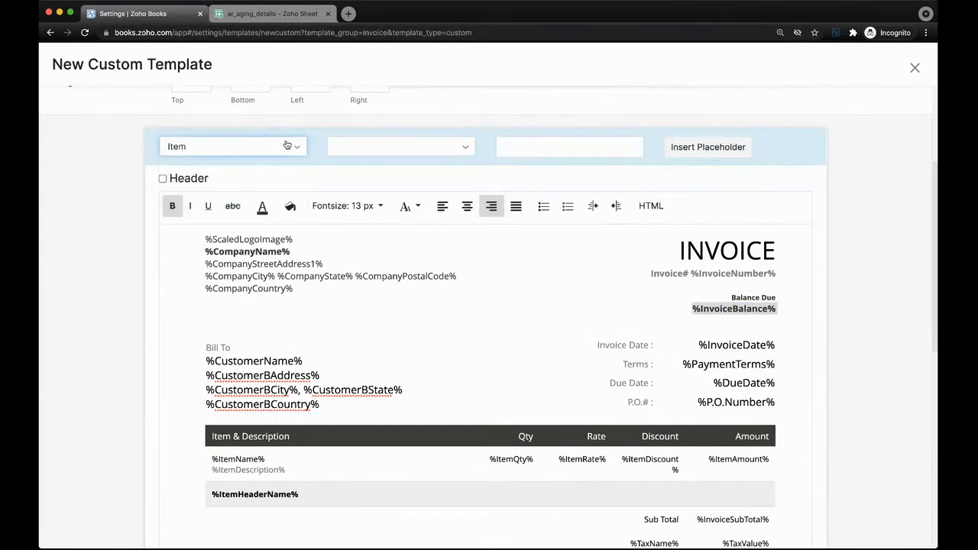
pyautogui.click(301, 468)
pyautogui.press('Return')
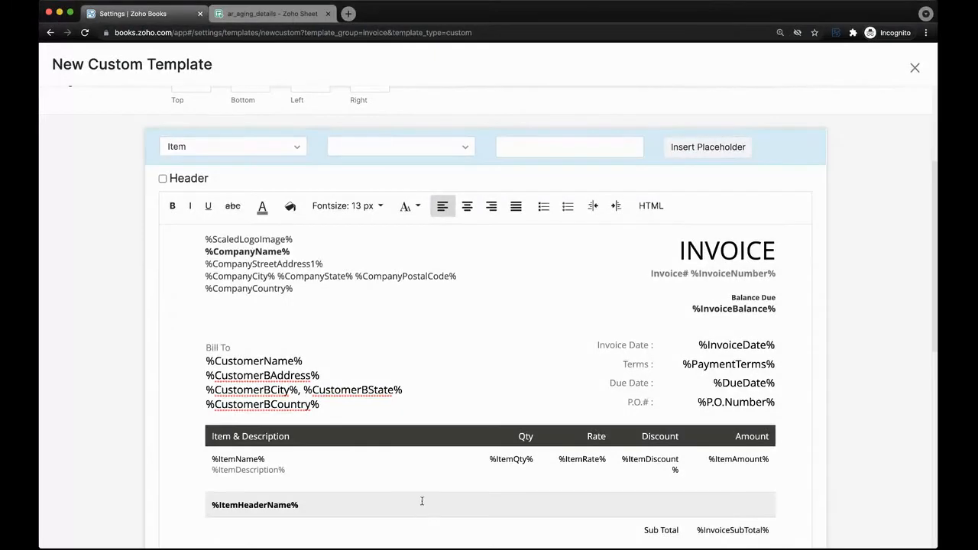
pyautogui.click(261, 150)
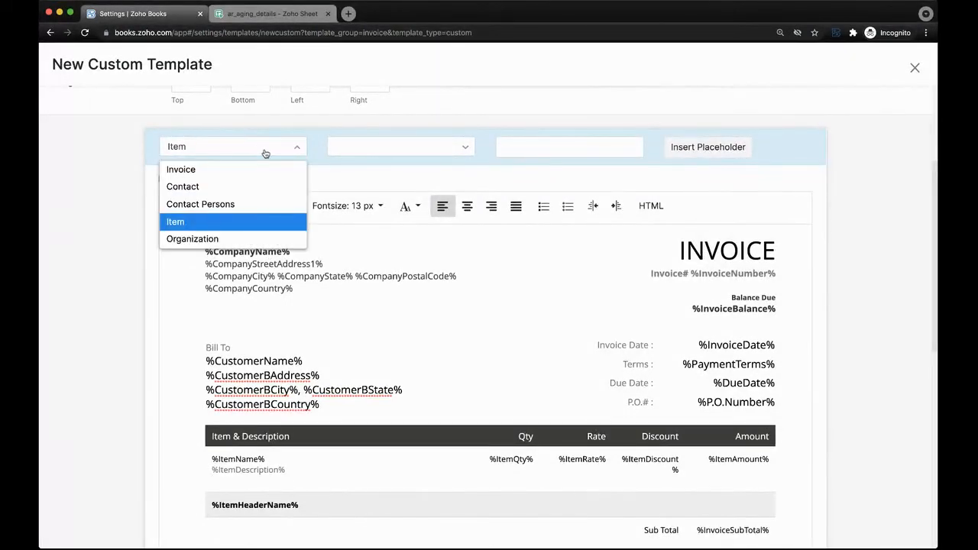
pyautogui.click(265, 153)
# Insert the Item Image placeholder on the empty line below %ItemDescription% and highlight it.
pyautogui.click(411, 143)
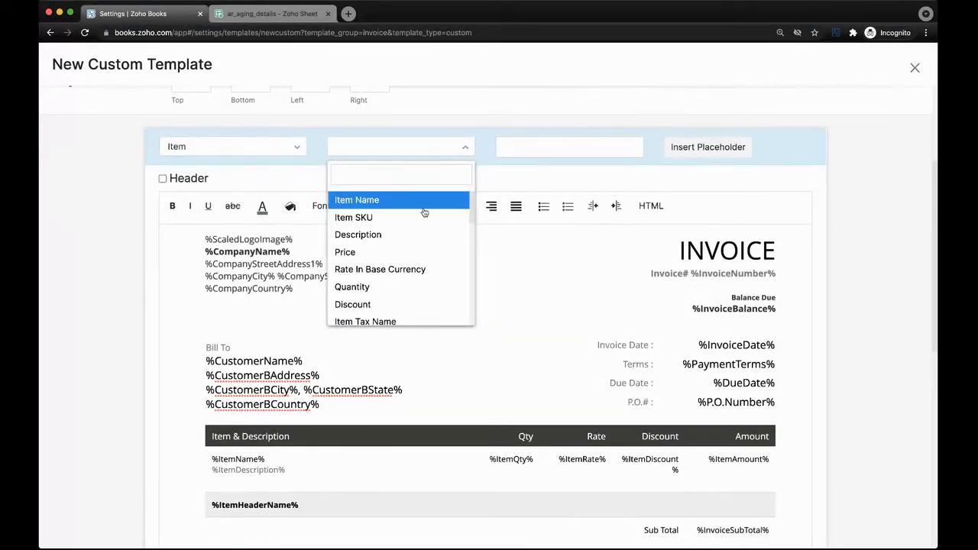
pyautogui.scroll(-5, 430, 237)
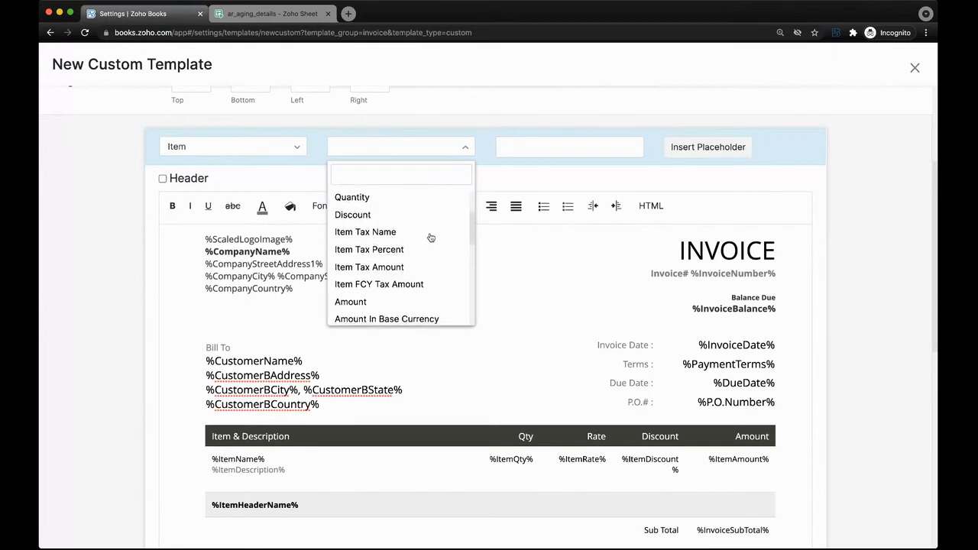
pyautogui.scroll(-5, 430, 237)
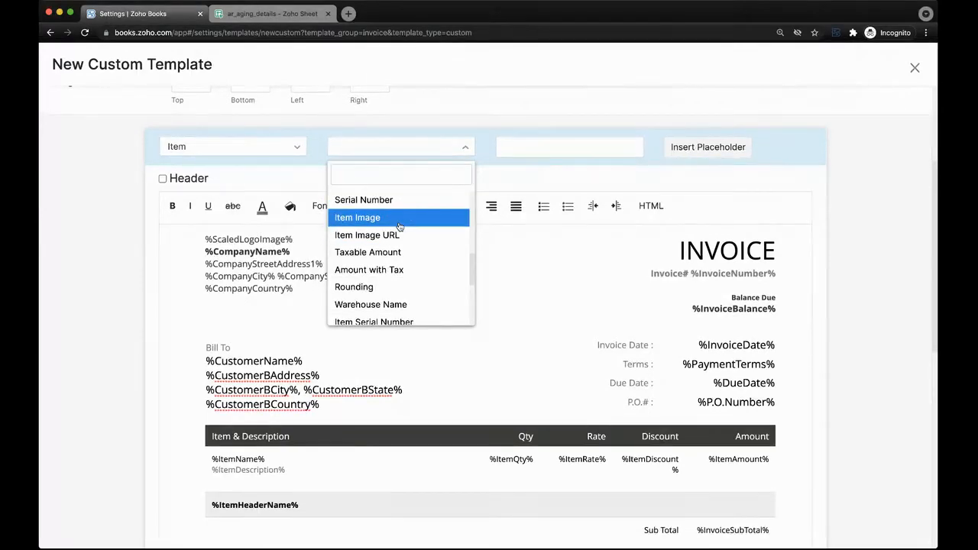
pyautogui.click(399, 219)
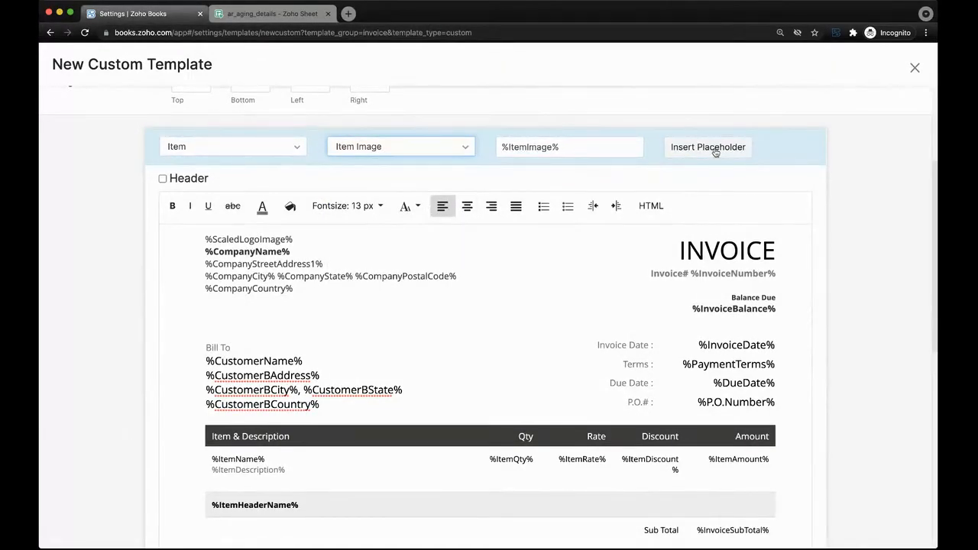
pyautogui.click(235, 491)
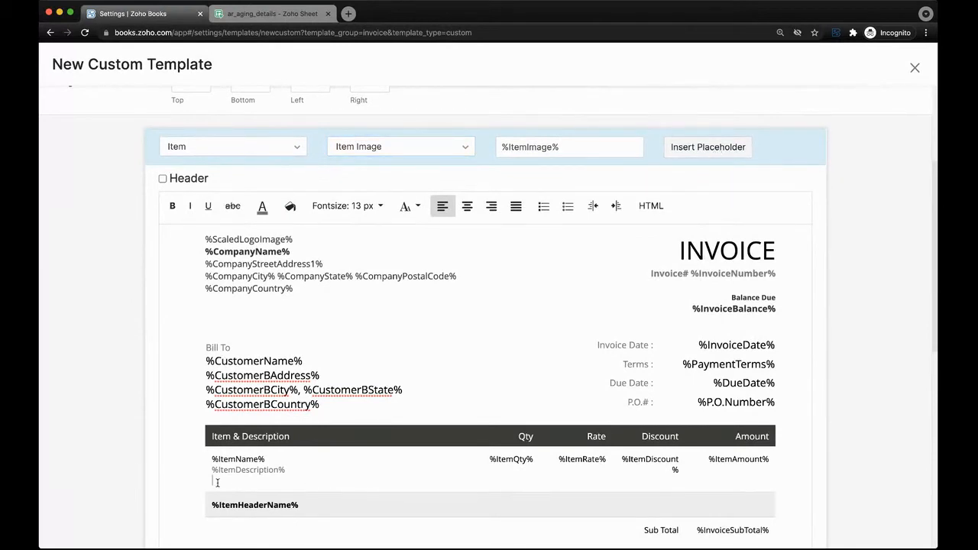
pyautogui.click(695, 149)
pyautogui.moveTo(280, 479); pyautogui.dragTo(213, 479)
pyautogui.scroll(-2, 300, 480)
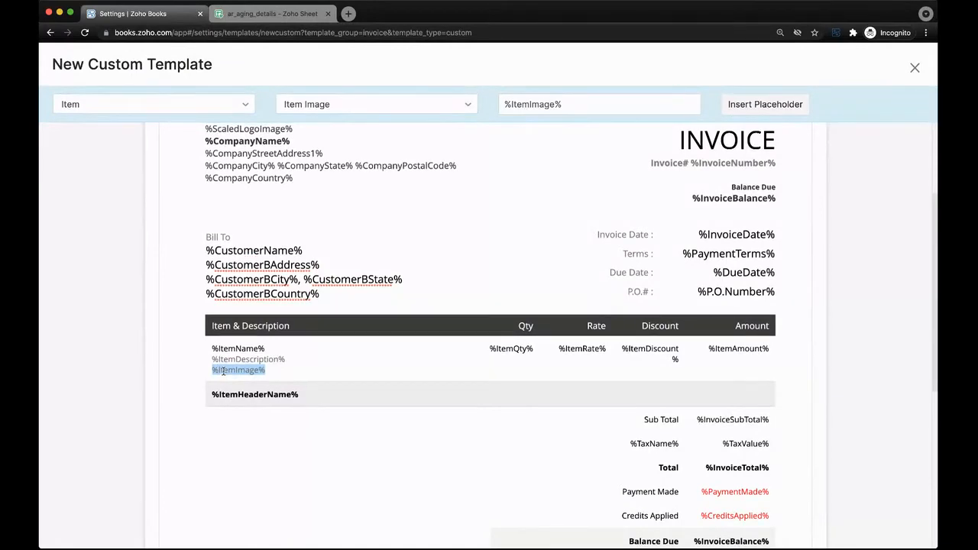
# Browse the available Contact placeholders and the rest of the template layout, and close the custom template without saving.
pyautogui.scroll(2, 224, 371)
pyautogui.click(299, 183)
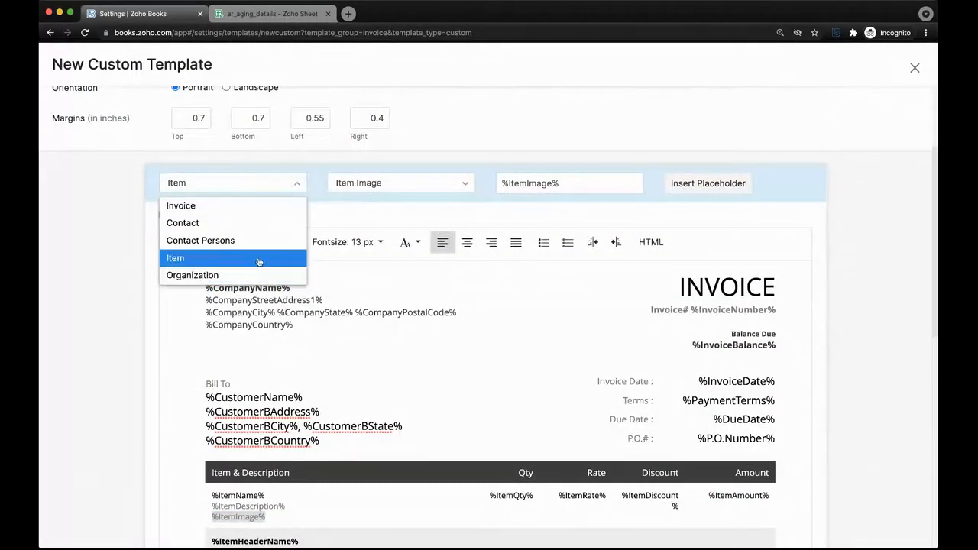
pyautogui.scroll(-2, 255, 258)
pyautogui.scroll(1, 229, 229)
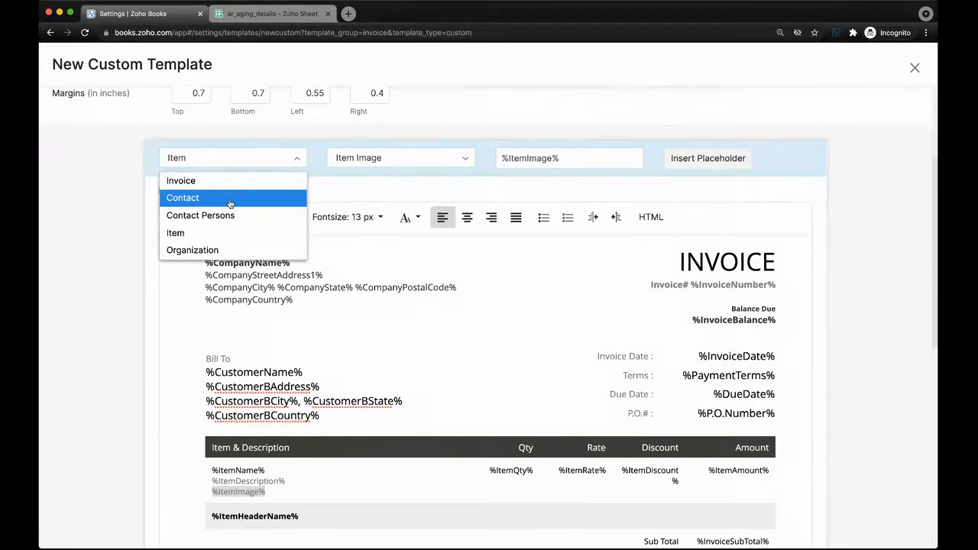
pyautogui.click(229, 202)
pyautogui.click(416, 161)
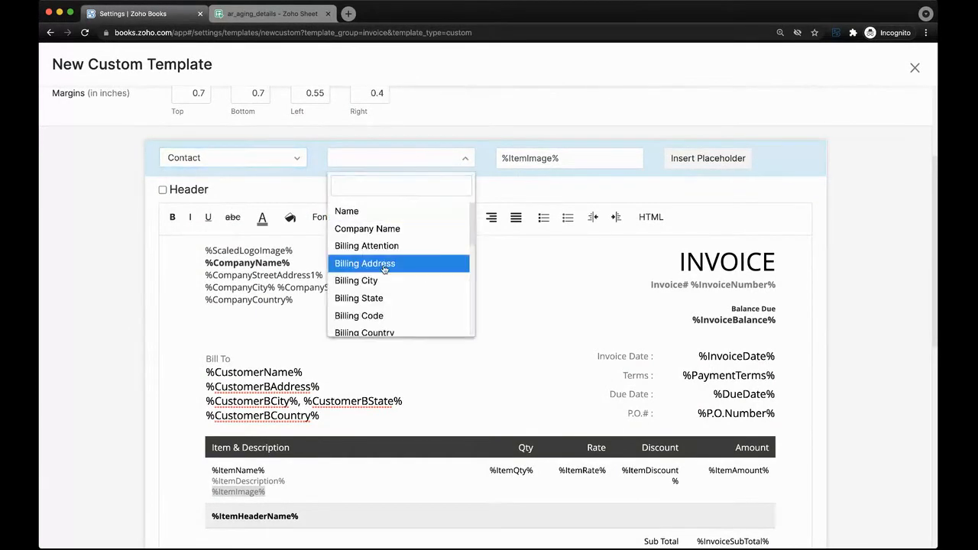
pyautogui.scroll(-10, 382, 267)
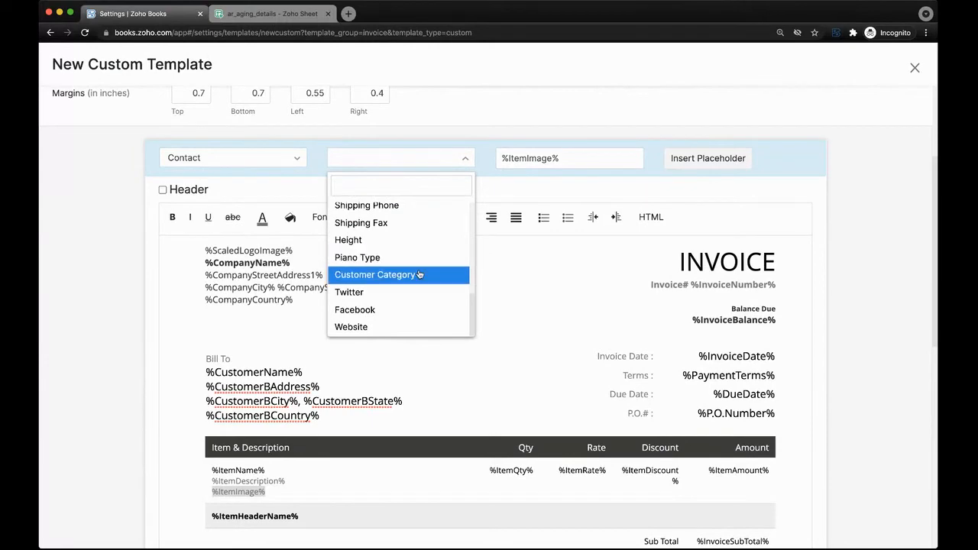
pyautogui.click(594, 186)
pyautogui.scroll(-5, 453, 346)
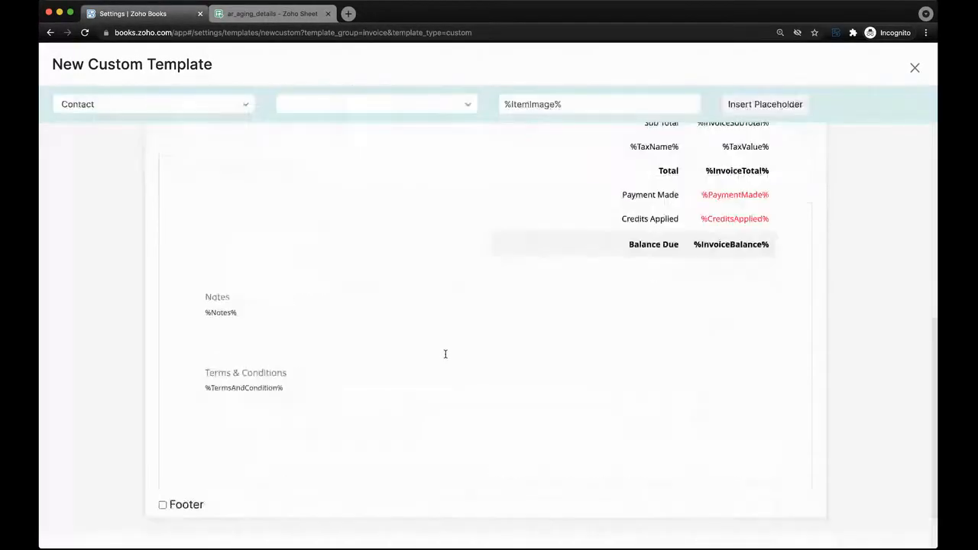
pyautogui.scroll(3, 445, 354)
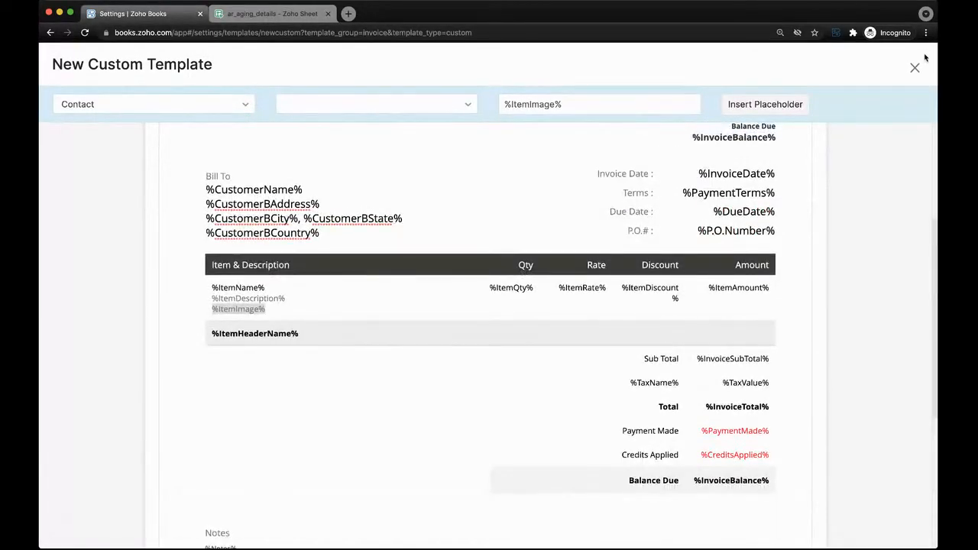
pyautogui.click(915, 67)
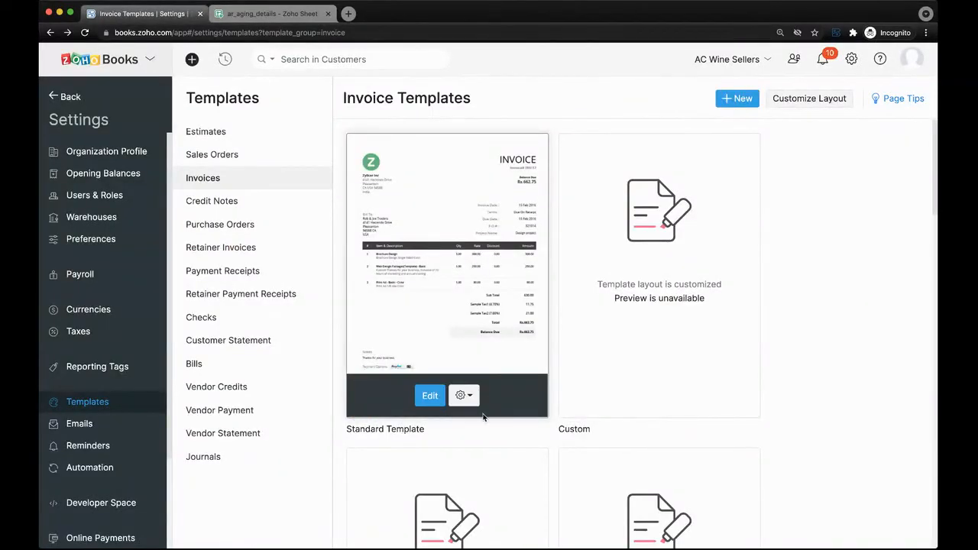
# Set the Standard Template as the default invoice template and check the options of the Custom template.
pyautogui.click(469, 394)
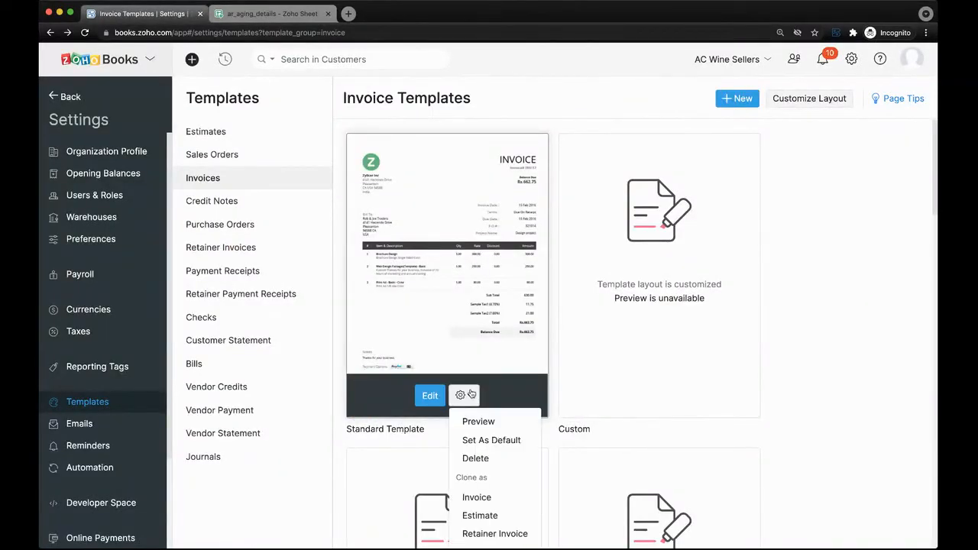
pyautogui.click(480, 441)
pyautogui.scroll(-1, 398, 438)
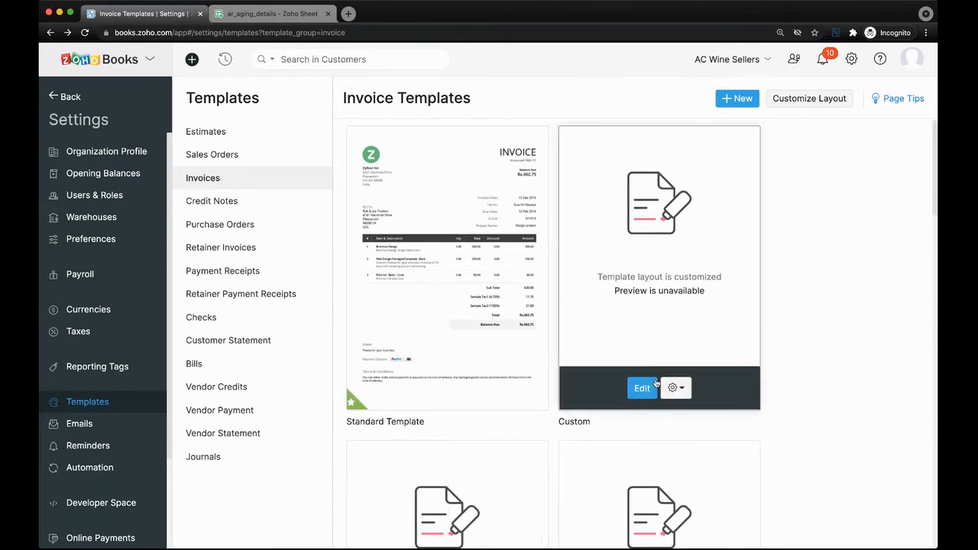
pyautogui.click(675, 388)
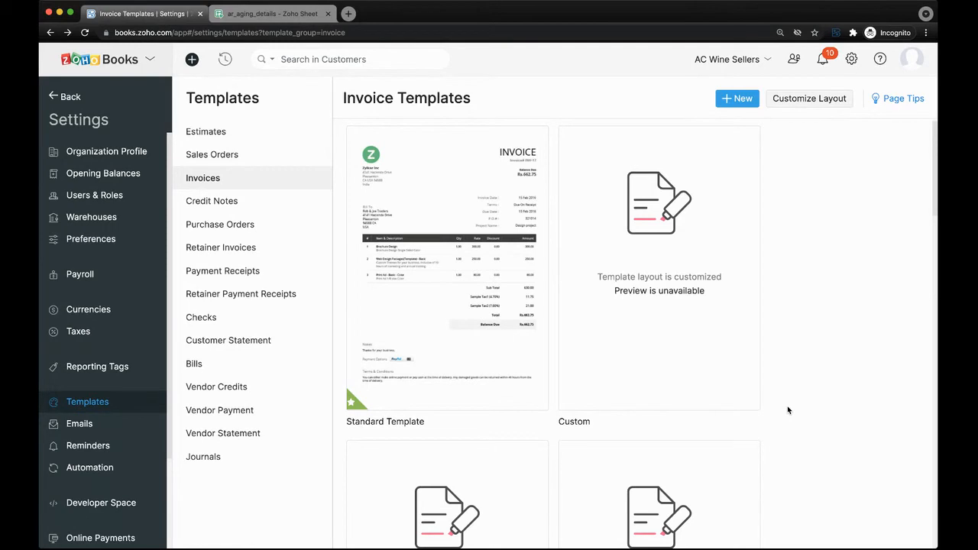
# Leave the settings and look through the Sales and Purchases modules and the list of related Zoho apps.
pyautogui.click(73, 101)
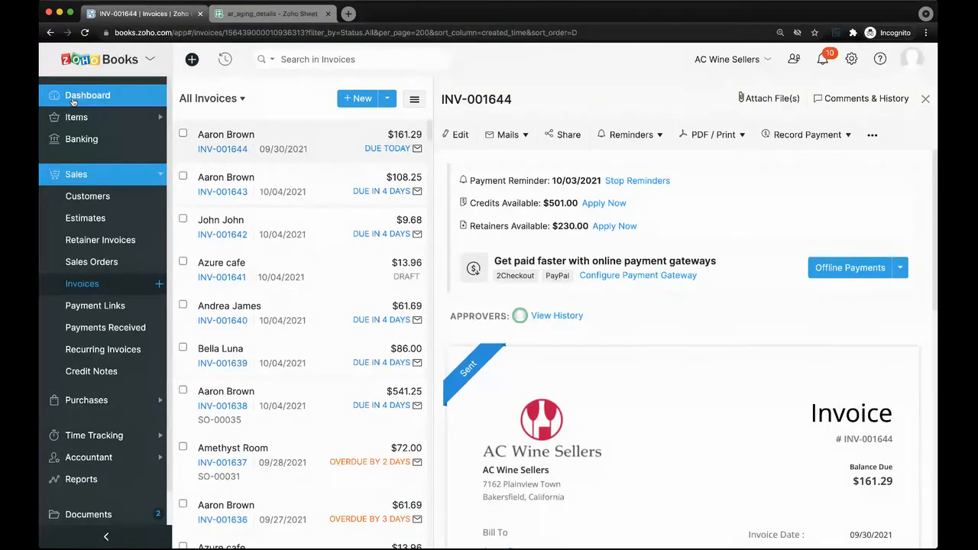
pyautogui.click(114, 304)
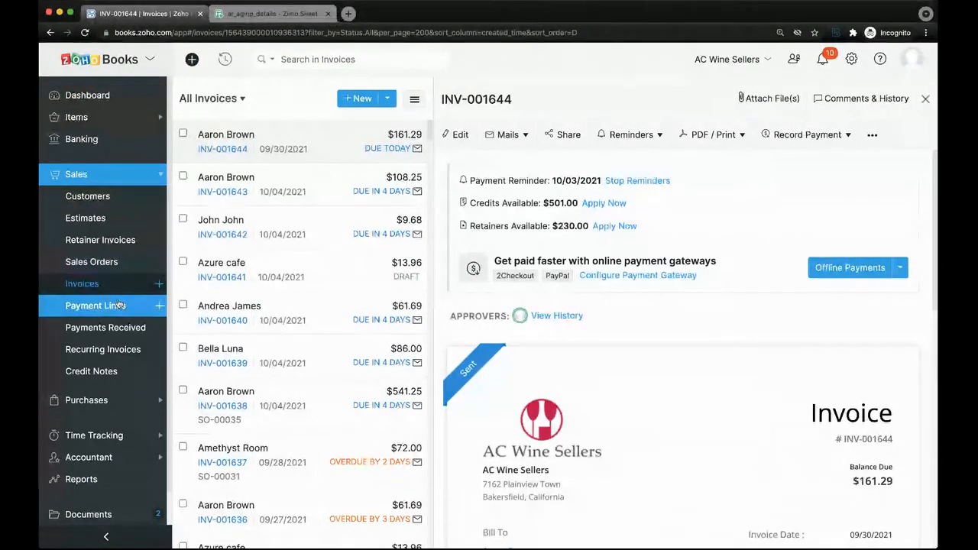
pyautogui.scroll(-1, 118, 305)
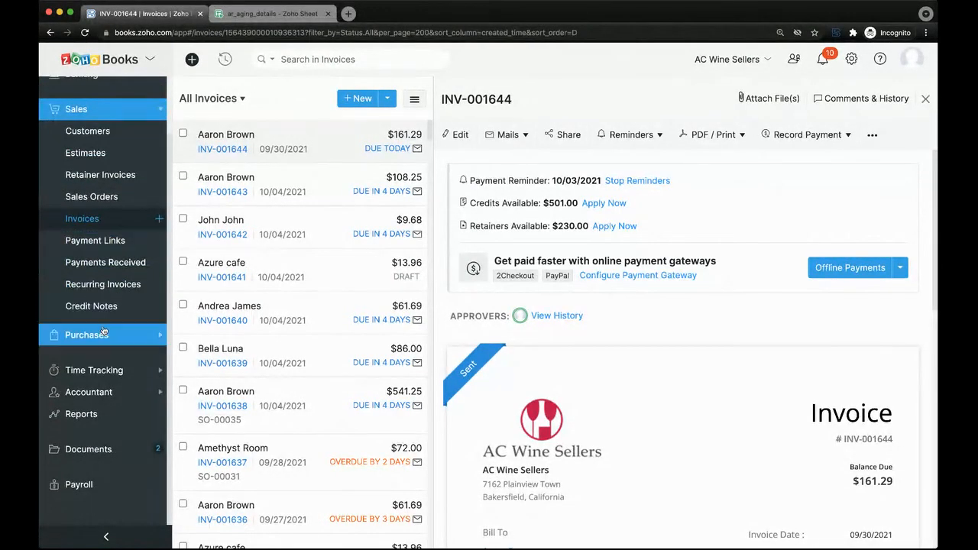
pyautogui.click(104, 335)
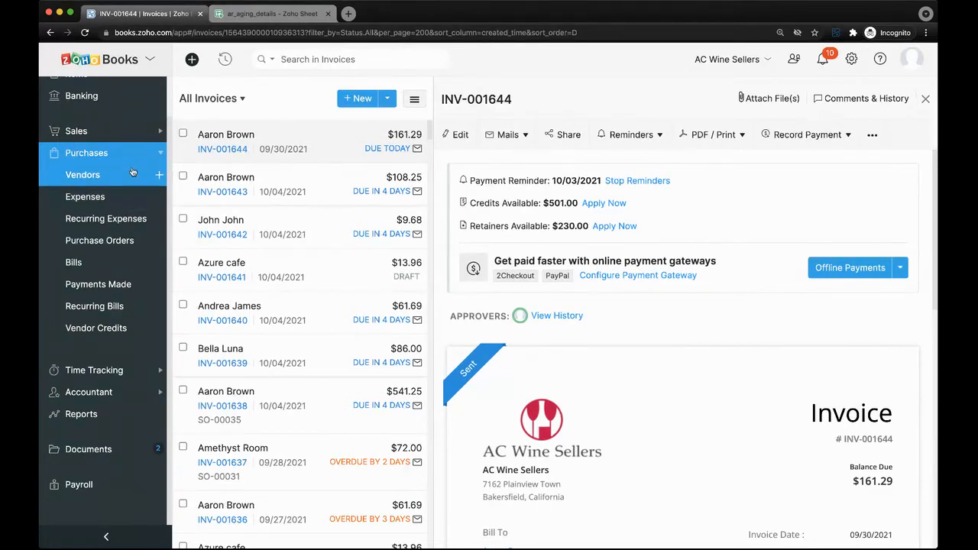
pyautogui.click(150, 58)
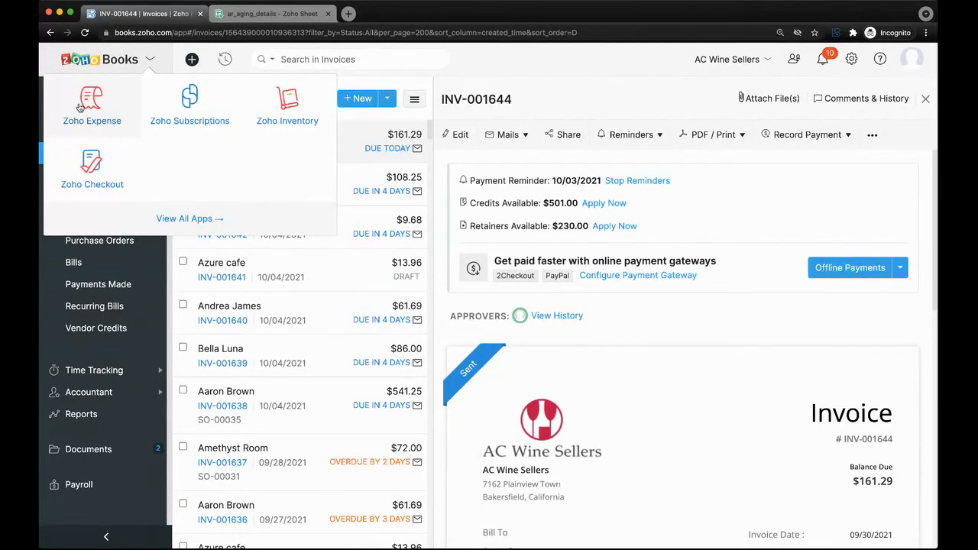
pyautogui.click(151, 61)
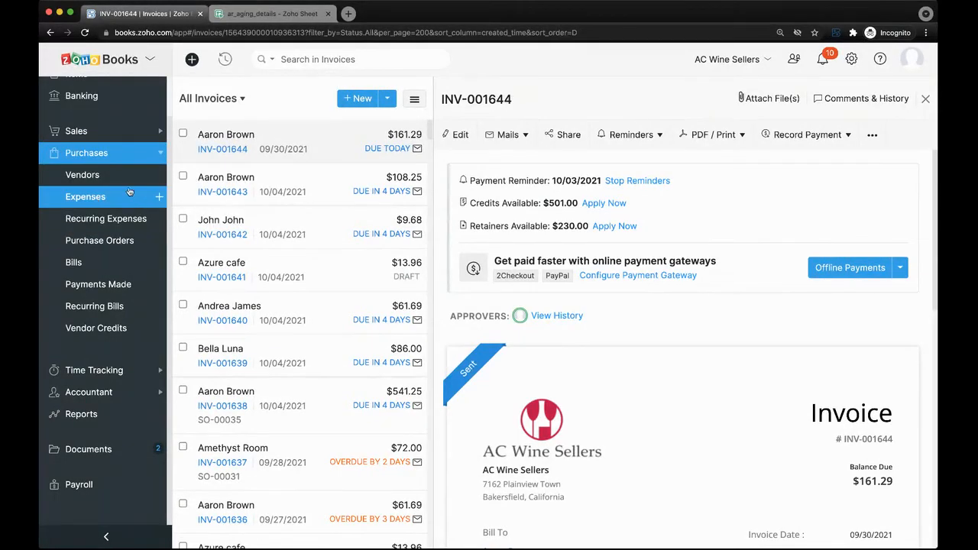
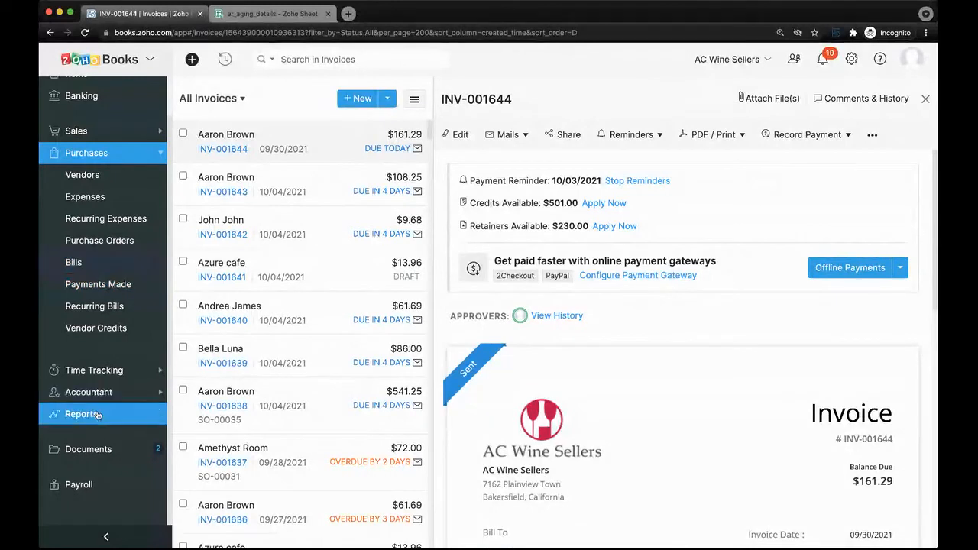
# Open the Time Tracking projects list and start a new project.
pyautogui.click(111, 153)
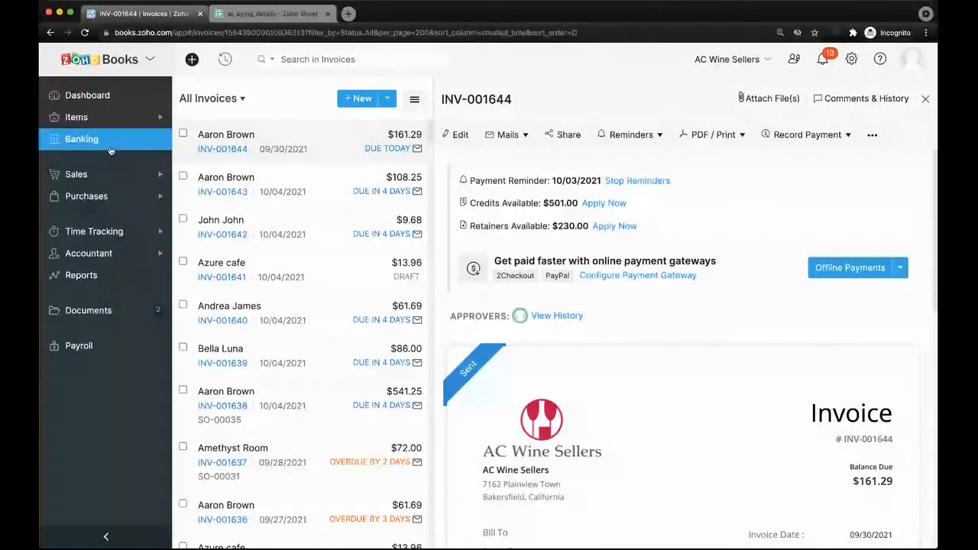
pyautogui.click(112, 229)
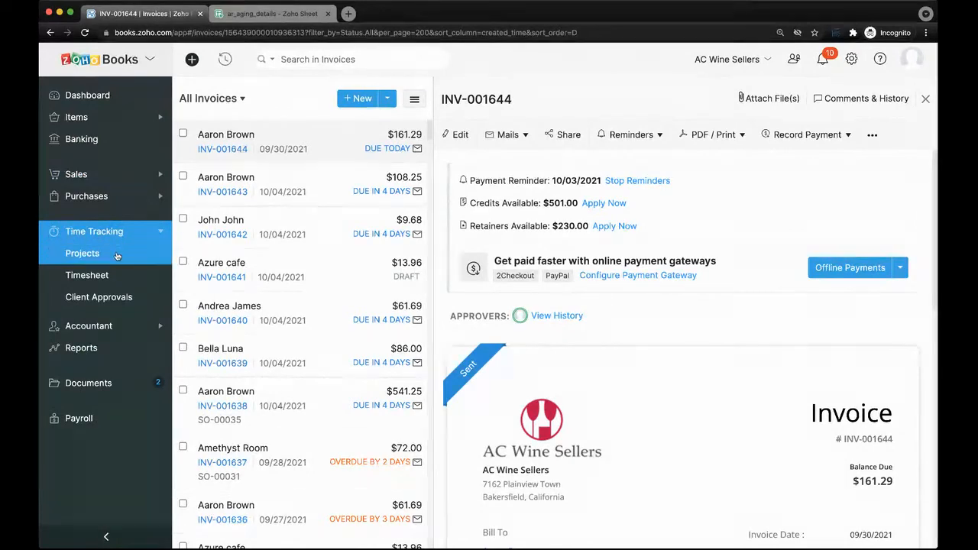
pyautogui.click(117, 254)
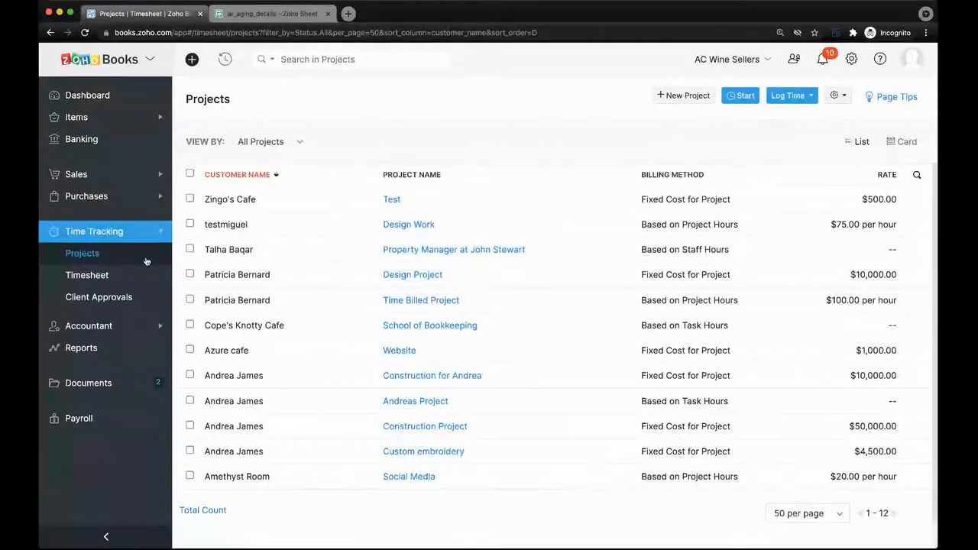
pyautogui.click(674, 101)
# Set the new project's billing method to Based on Project Hours with a rate of 45 USD per hour.
pyautogui.click(408, 281)
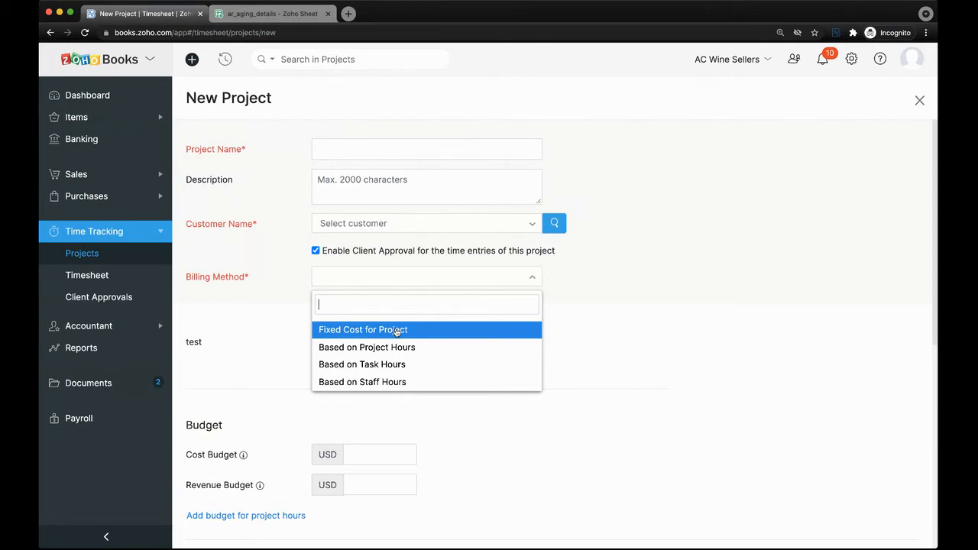
pyautogui.click(432, 351)
pyautogui.click(378, 301)
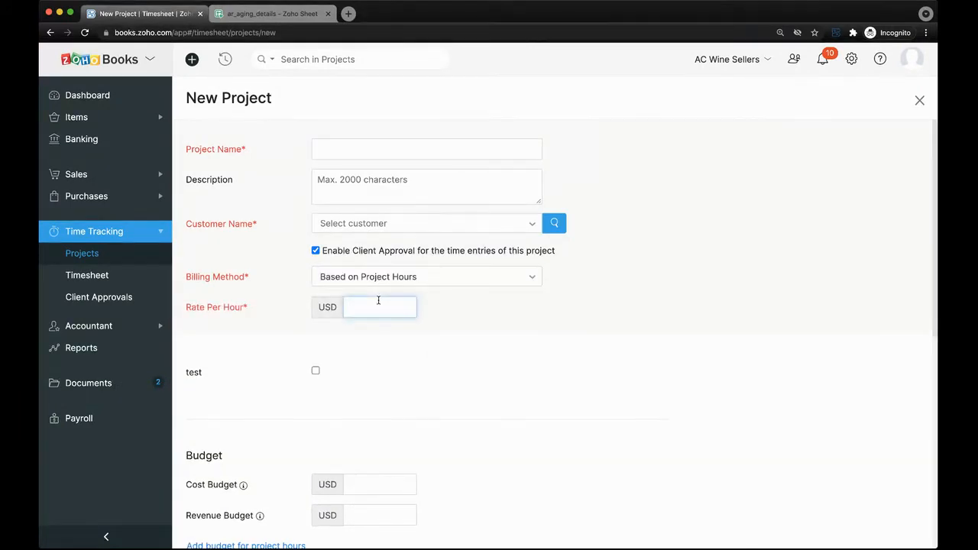
pyautogui.write('45')
# Set the project's billing method to Based on Task Hours and go to the first task's name.
pyautogui.click(422, 281)
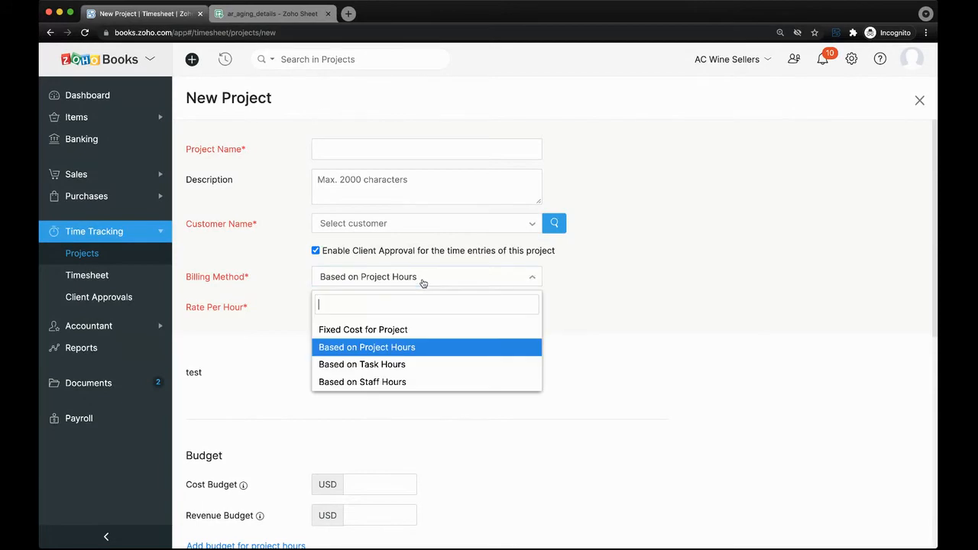
pyautogui.click(404, 363)
pyautogui.scroll(-2, 403, 362)
pyautogui.scroll(-6, 403, 362)
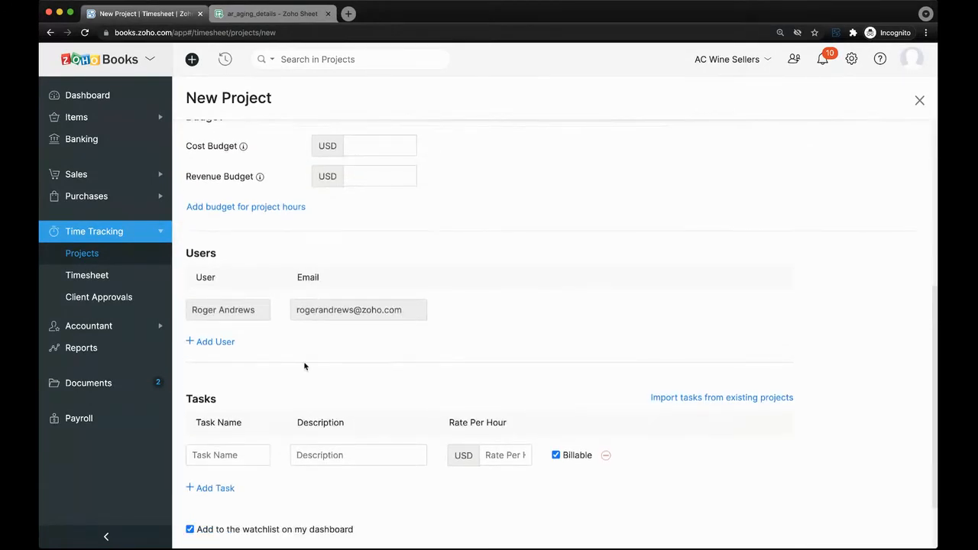
pyautogui.scroll(-2, 277, 403)
pyautogui.click(250, 386)
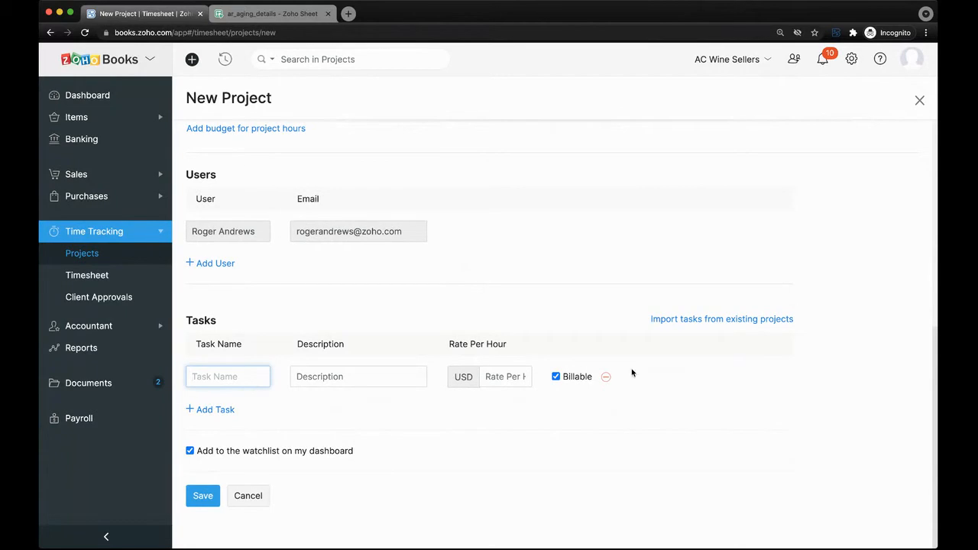
# Check the first task's hourly rate field, and change the project's billing method to Based on Staff Hours.
pyautogui.click(506, 375)
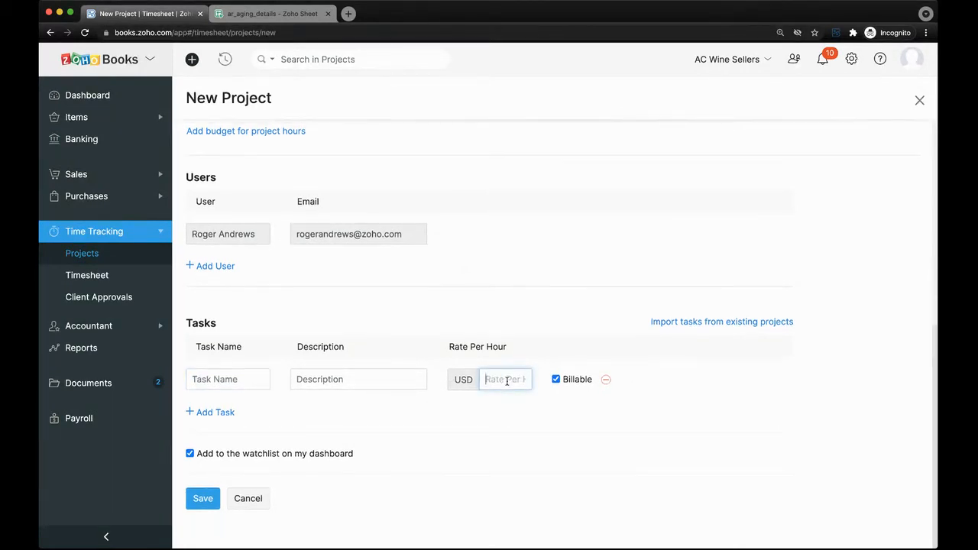
pyautogui.scroll(9, 517, 386)
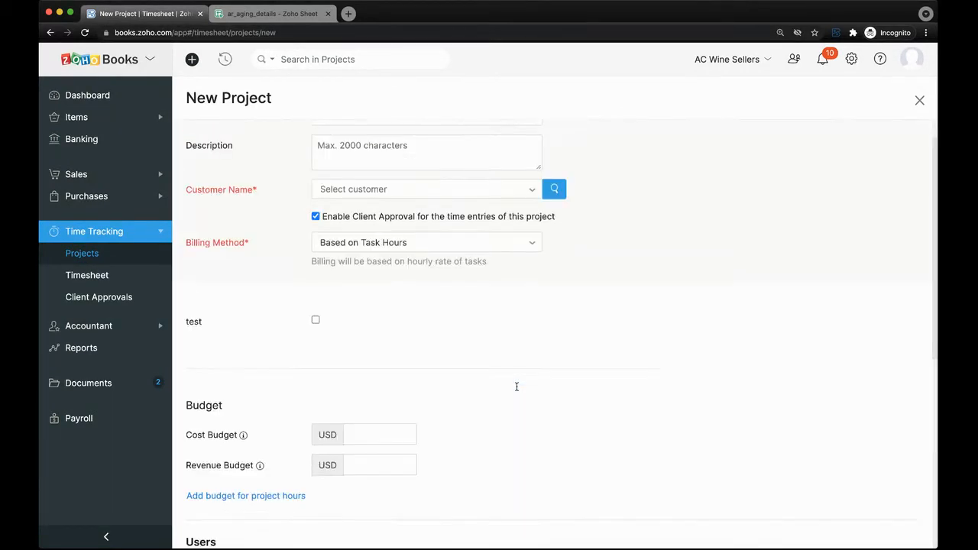
pyautogui.scroll(1, 517, 387)
pyautogui.click(493, 278)
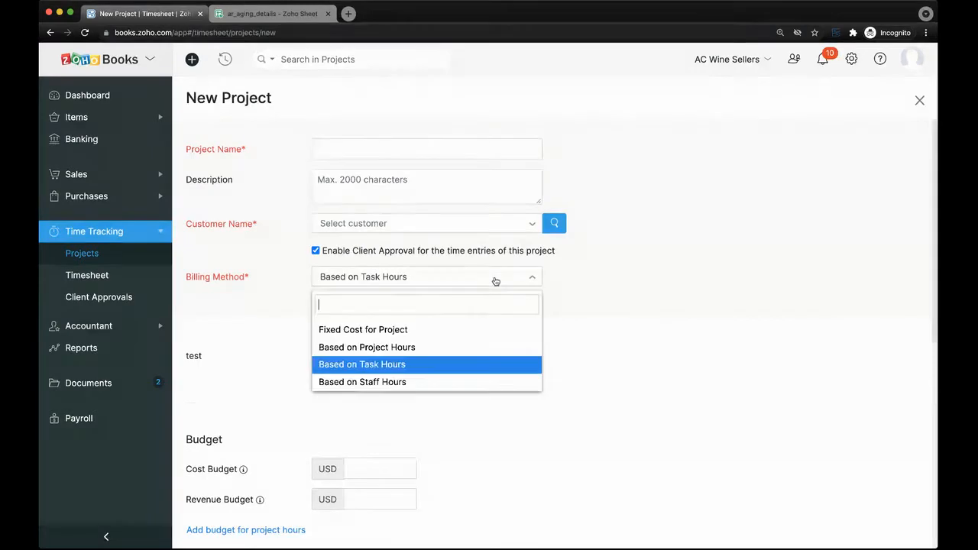
pyautogui.click(452, 382)
# Add another user row to the project and look through the available users without choosing one.
pyautogui.scroll(-7, 452, 382)
pyautogui.click(204, 387)
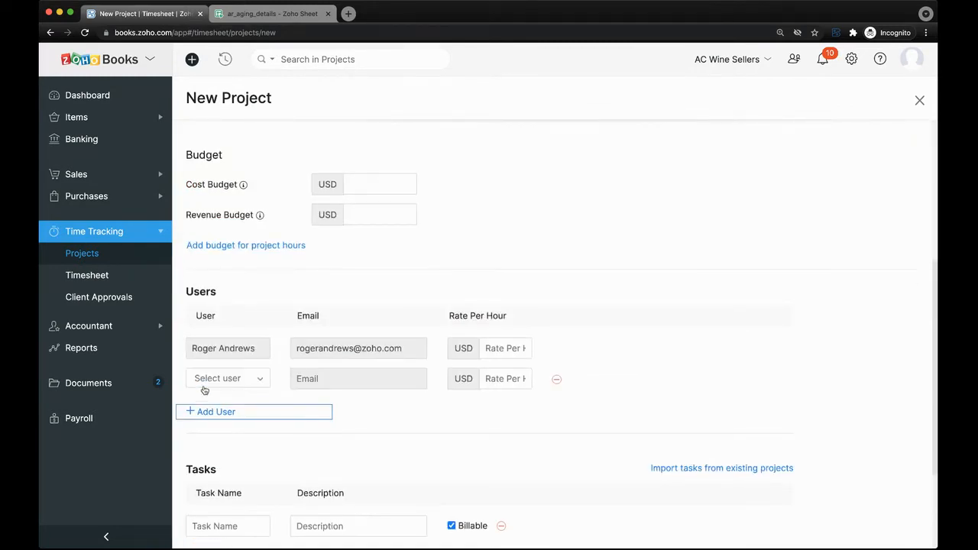
pyautogui.click(228, 378)
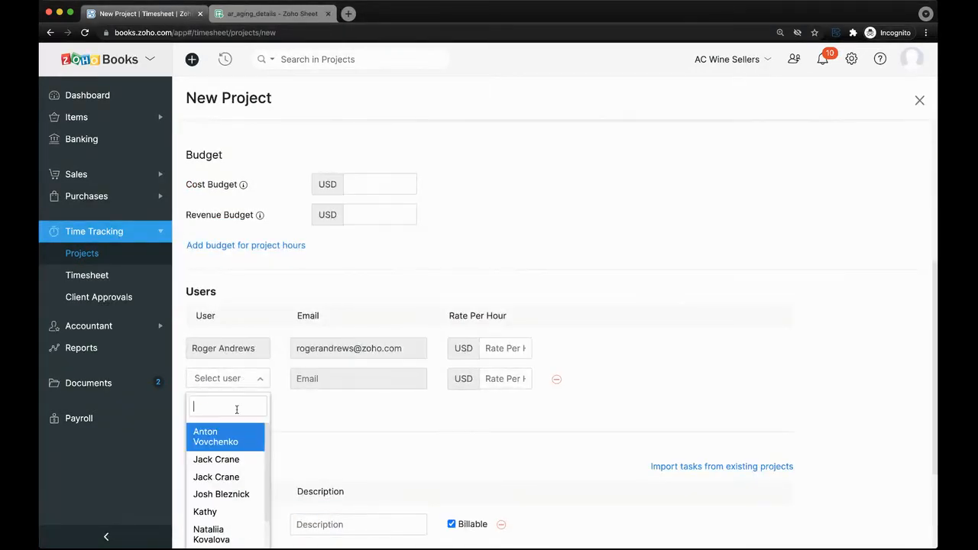
pyautogui.click(279, 395)
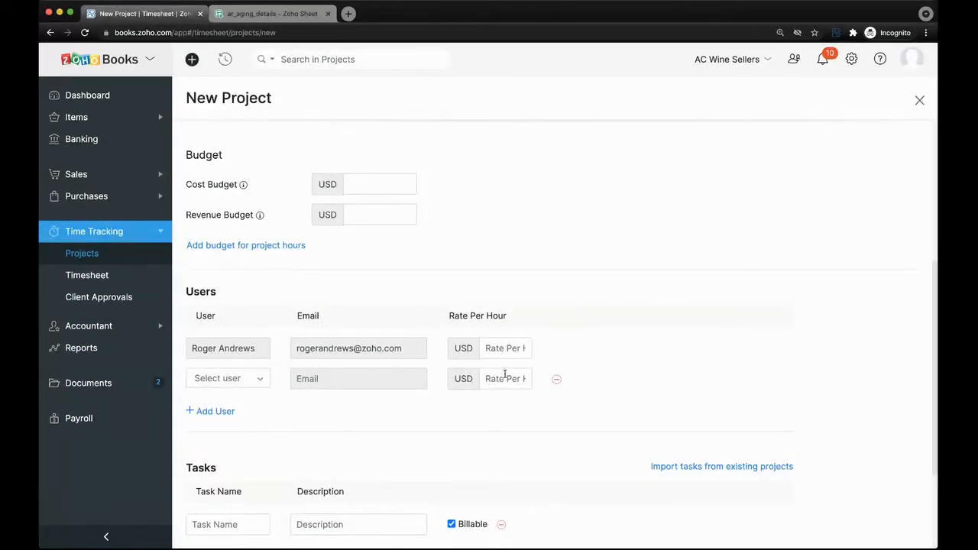
# Review the new project form's staff rates, budget fields, custom test field, billing method and tasks section.
pyautogui.scroll(-2, 498, 369)
pyautogui.scroll(4, 498, 370)
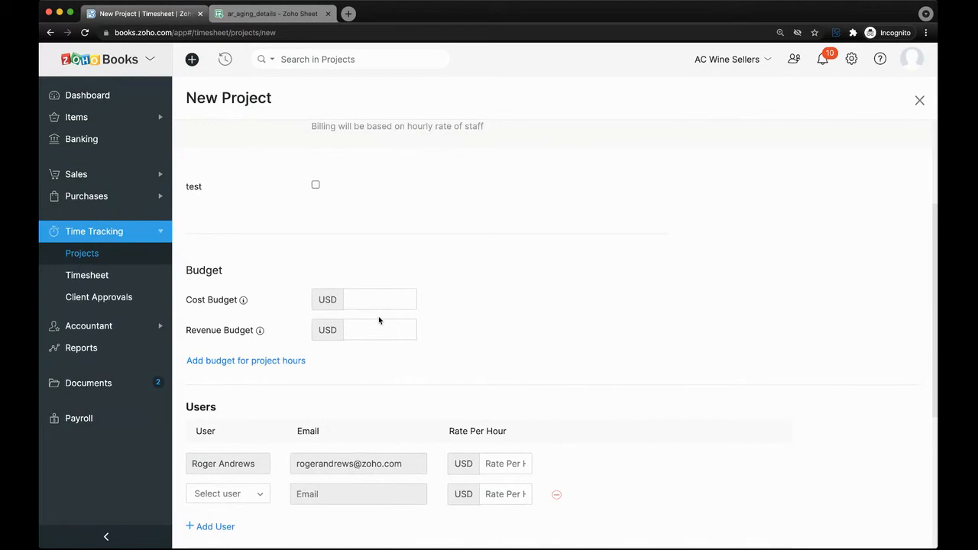
pyautogui.scroll(-1, 379, 320)
pyautogui.scroll(3, 379, 317)
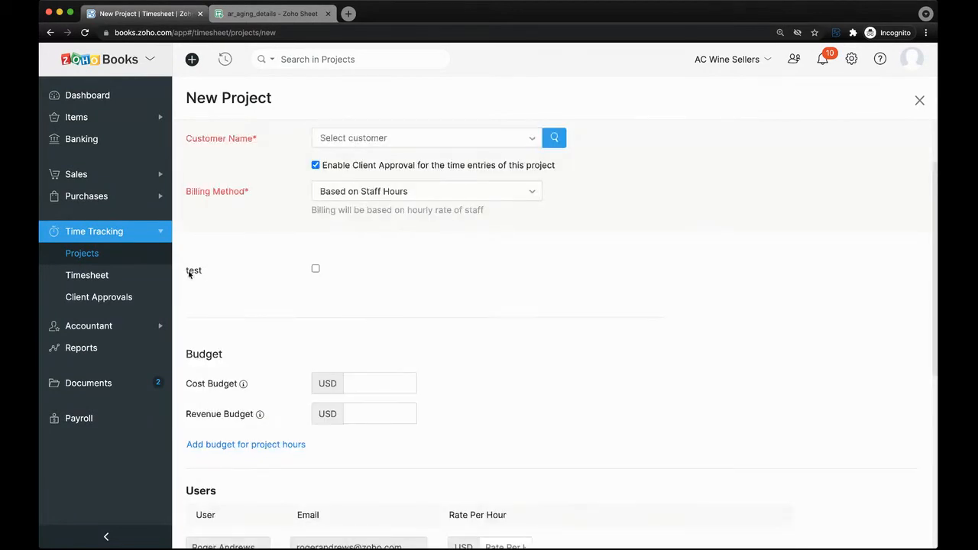
pyautogui.moveTo(184, 273); pyautogui.dragTo(230, 274)
pyautogui.click(317, 271)
pyautogui.scroll(3, 353, 294)
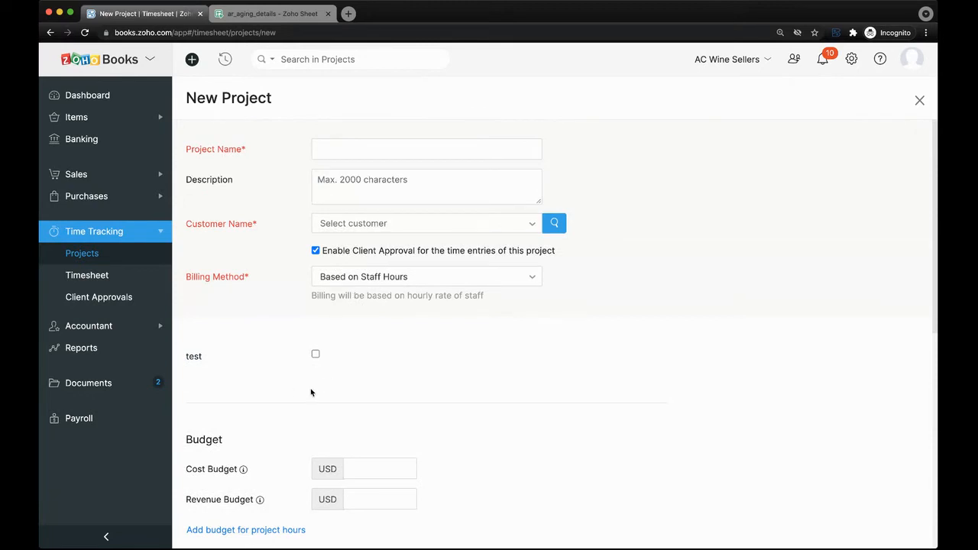
pyautogui.scroll(-15, 311, 393)
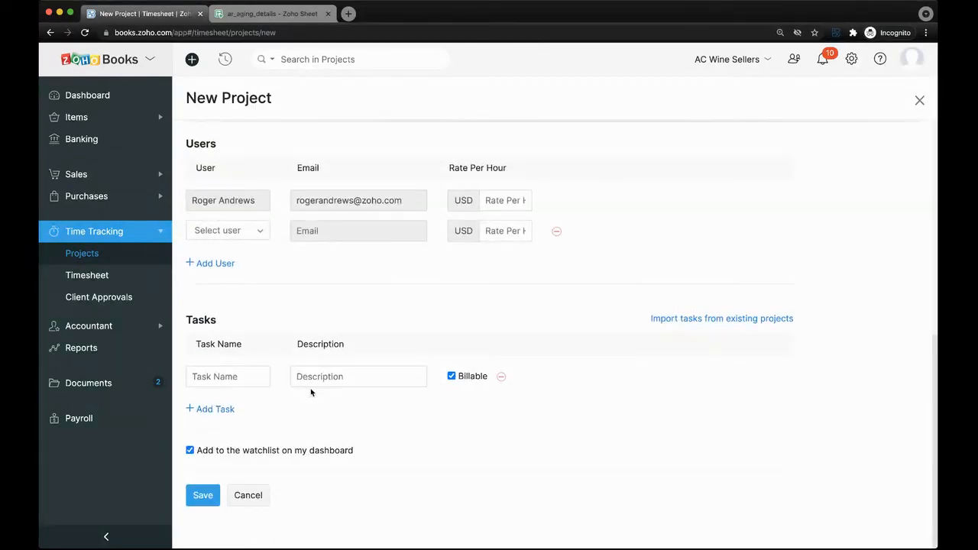
# Leave the new project form unsaved for the Timesheet list, and show the Accountant module's sections.
pyautogui.click(115, 254)
pyautogui.click(121, 276)
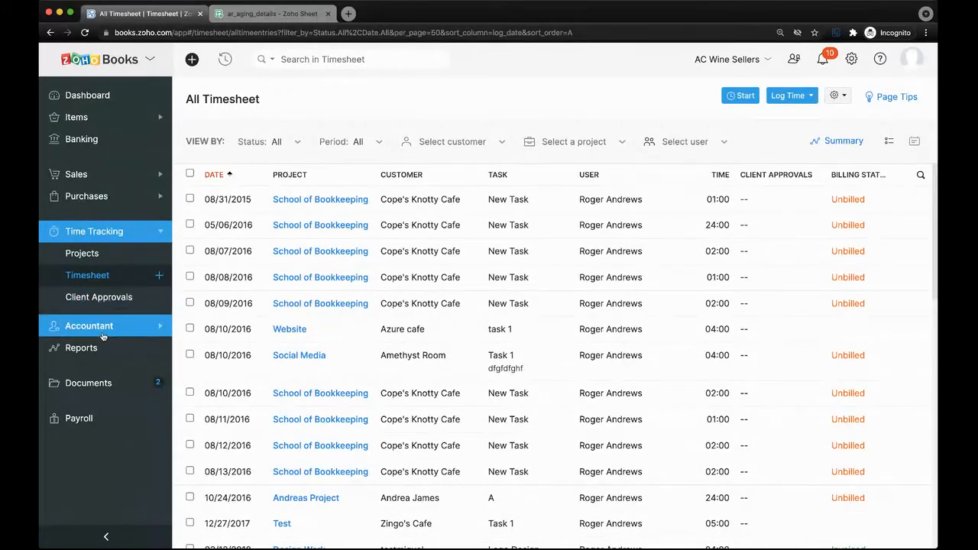
pyautogui.click(107, 236)
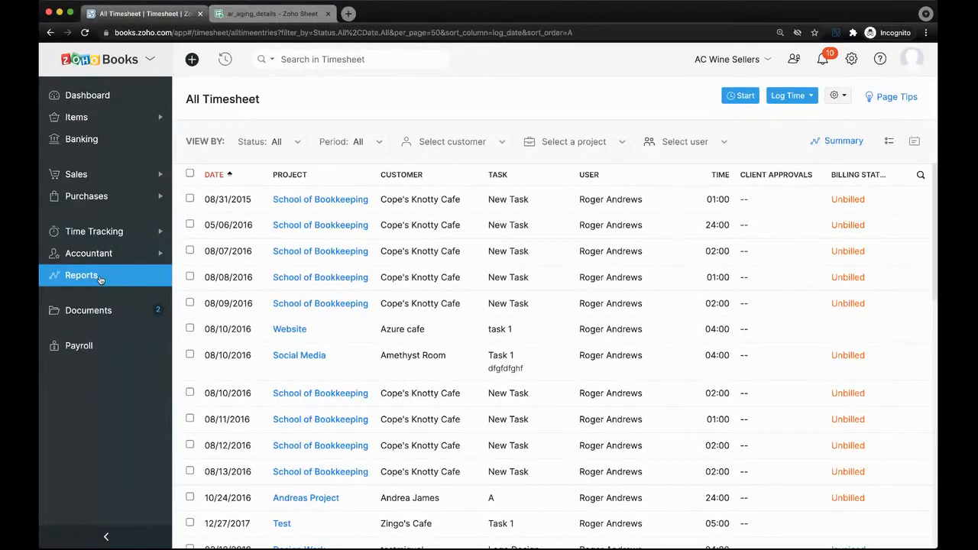
pyautogui.click(124, 262)
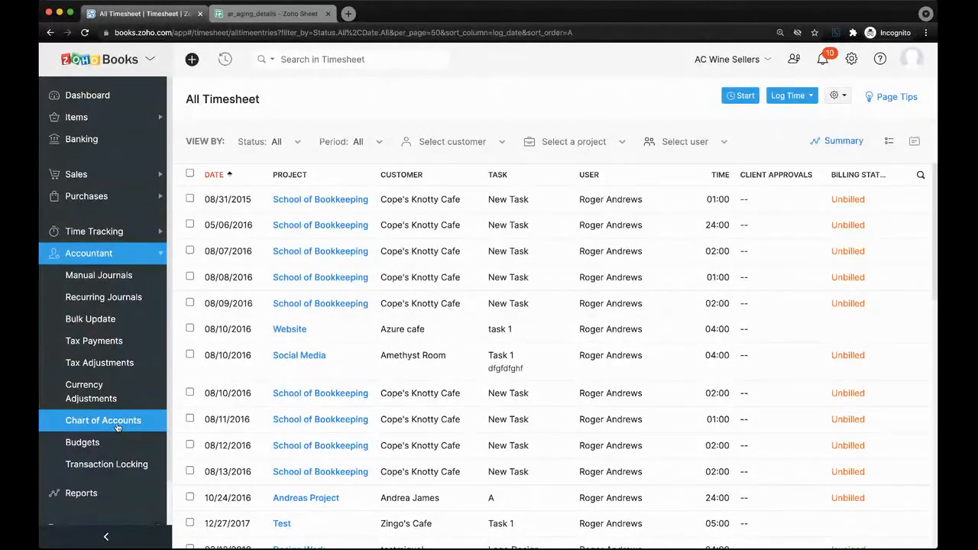
# Open the Reports section and look over the general report categories, from Business Overview down to Accountant, Budgets and Currency.
pyautogui.click(127, 256)
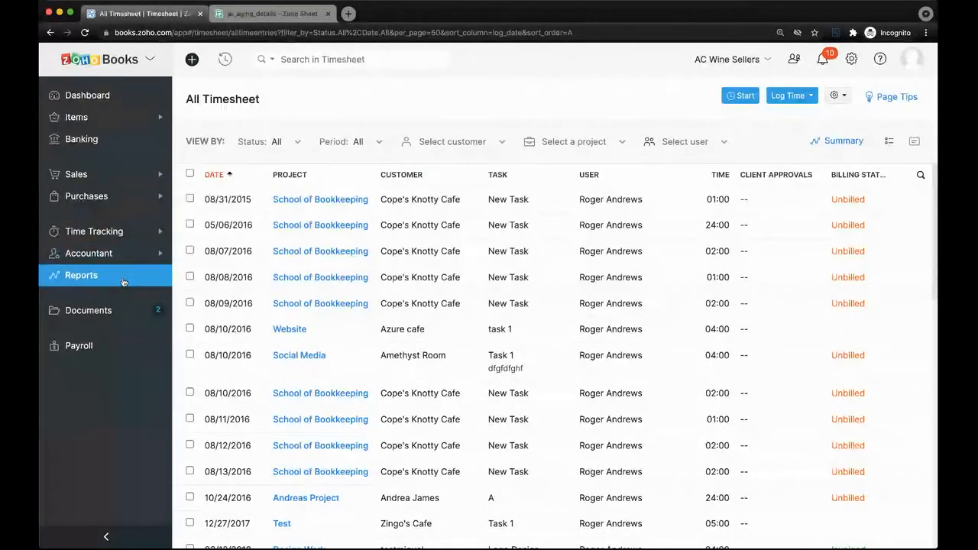
pyautogui.click(92, 275)
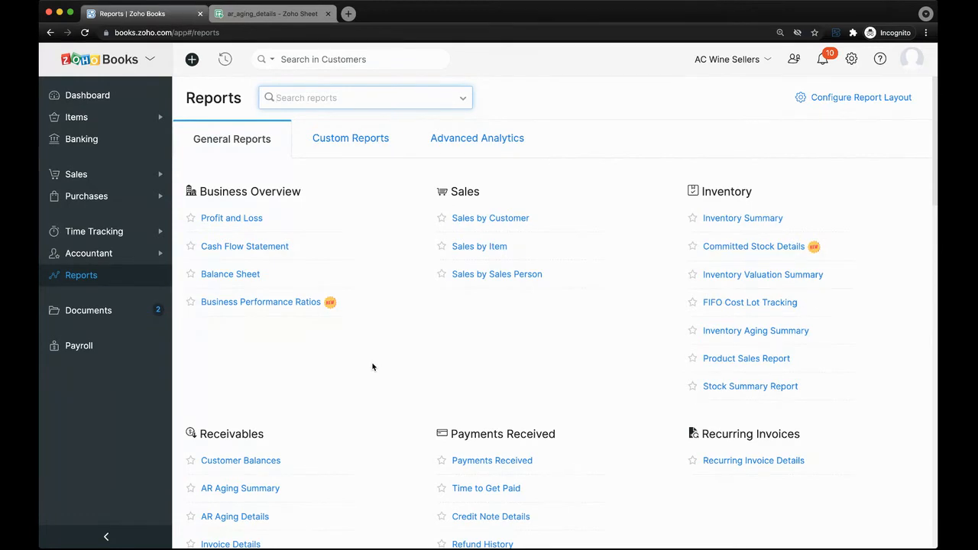
pyautogui.scroll(-1, 373, 367)
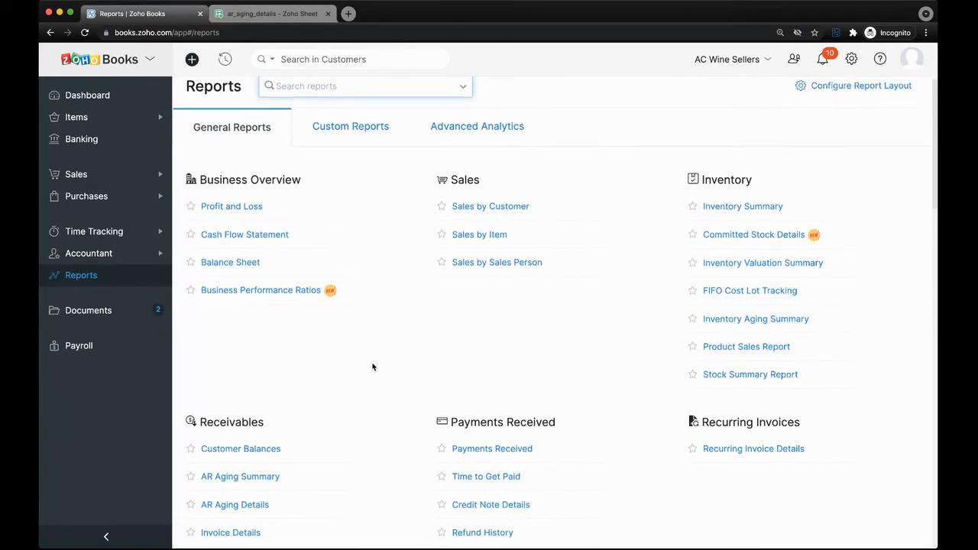
pyautogui.scroll(1, 373, 367)
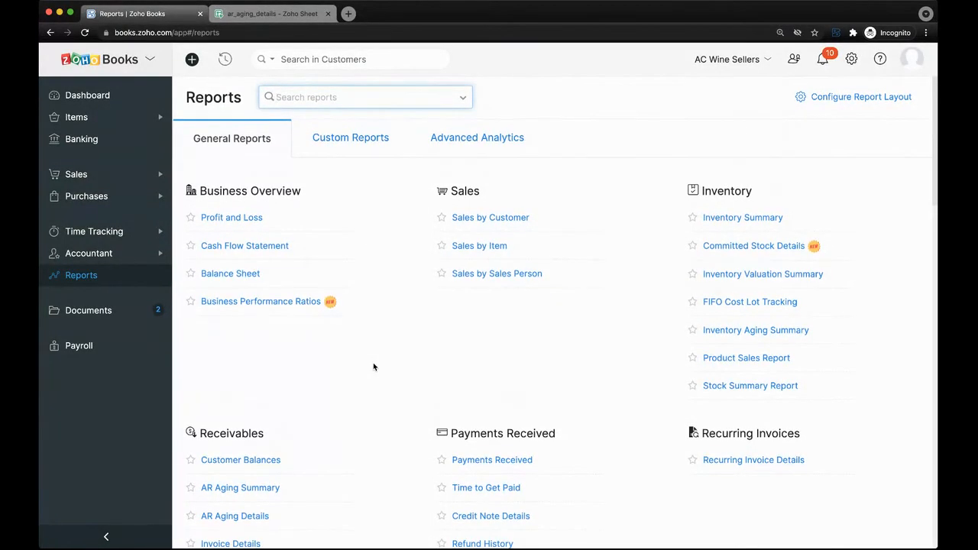
pyautogui.scroll(-5, 373, 368)
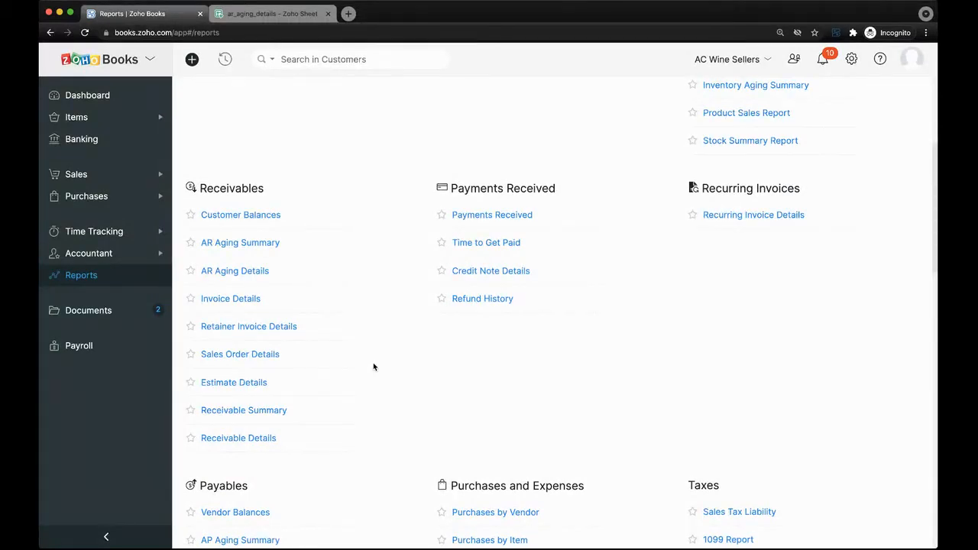
pyautogui.scroll(-7, 374, 367)
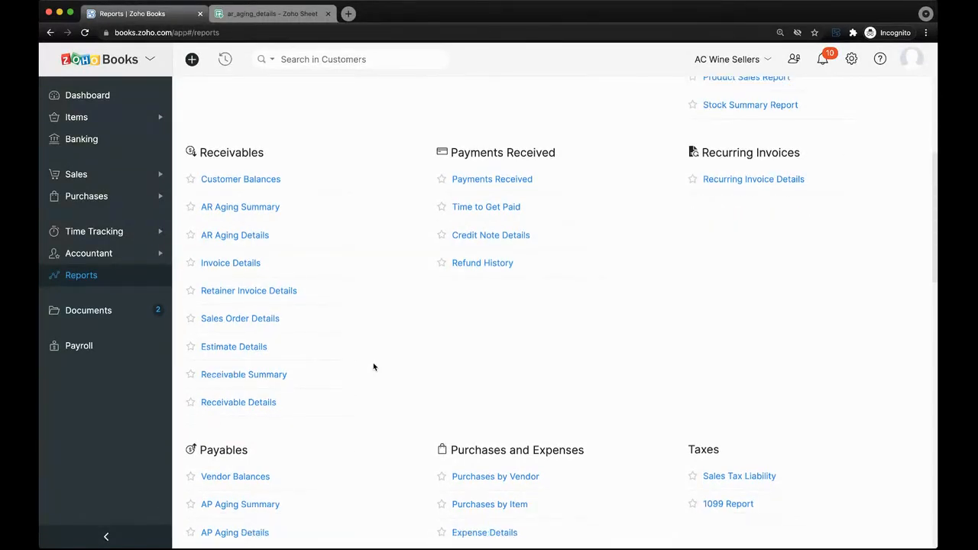
pyautogui.scroll(-7, 374, 368)
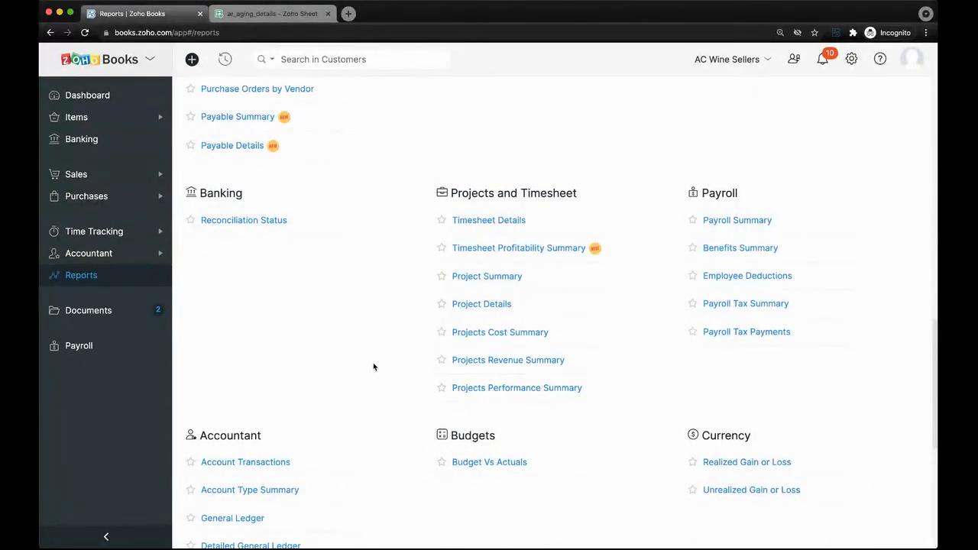
pyautogui.scroll(-4, 373, 367)
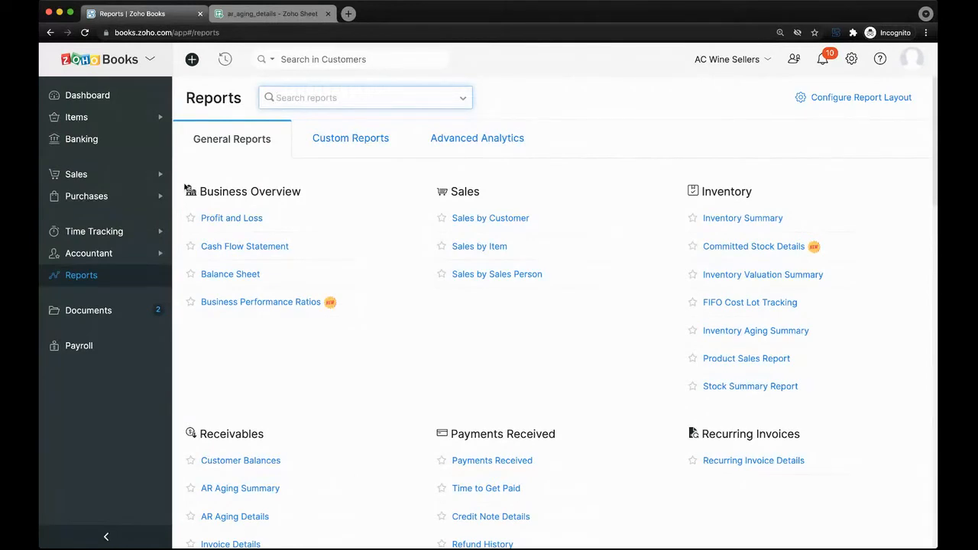
pyautogui.moveTo(185, 189); pyautogui.dragTo(343, 314)
pyautogui.click(347, 324)
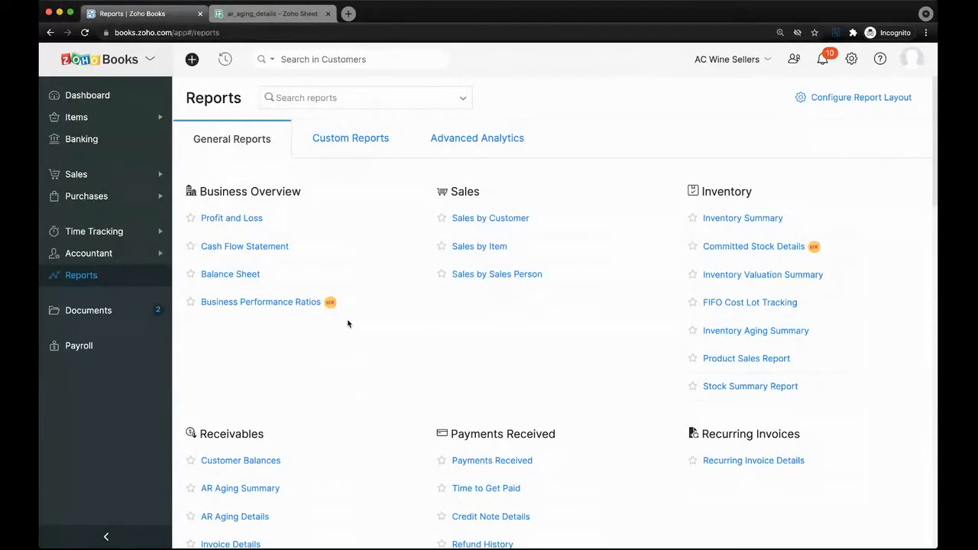
# View the Custom Reports list, and inspect the Profit and Loss report's customization options before cancelling out of them.
pyautogui.click(337, 142)
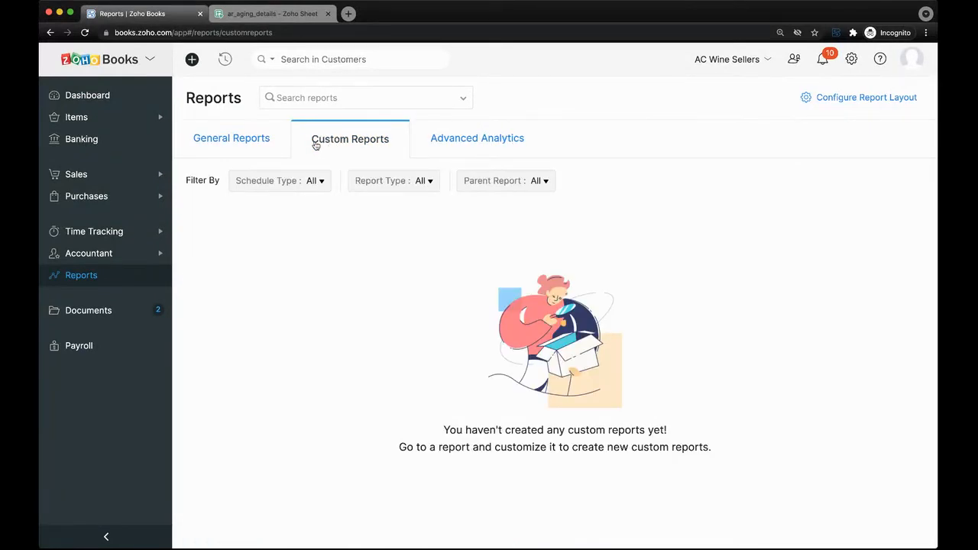
pyautogui.click(229, 149)
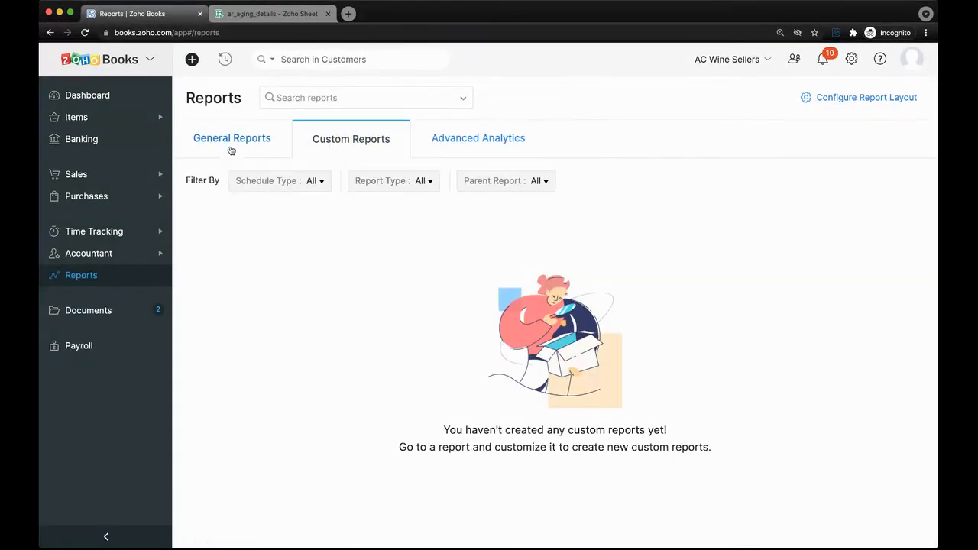
pyautogui.click(229, 155)
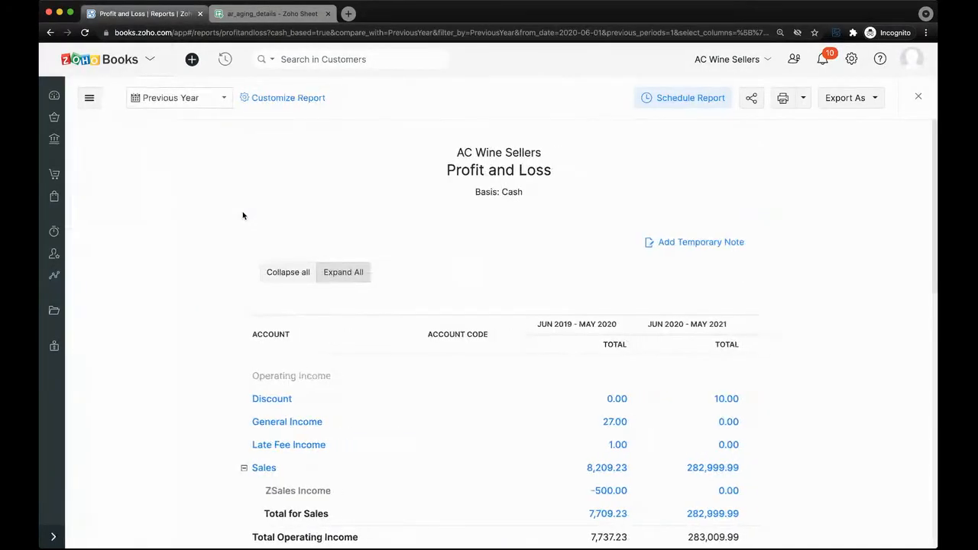
pyautogui.click(287, 98)
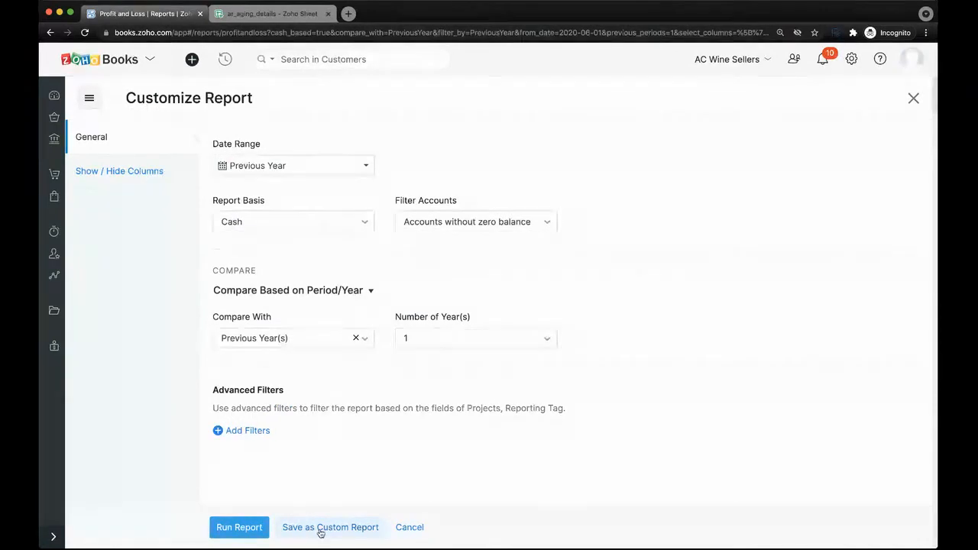
pyautogui.click(410, 528)
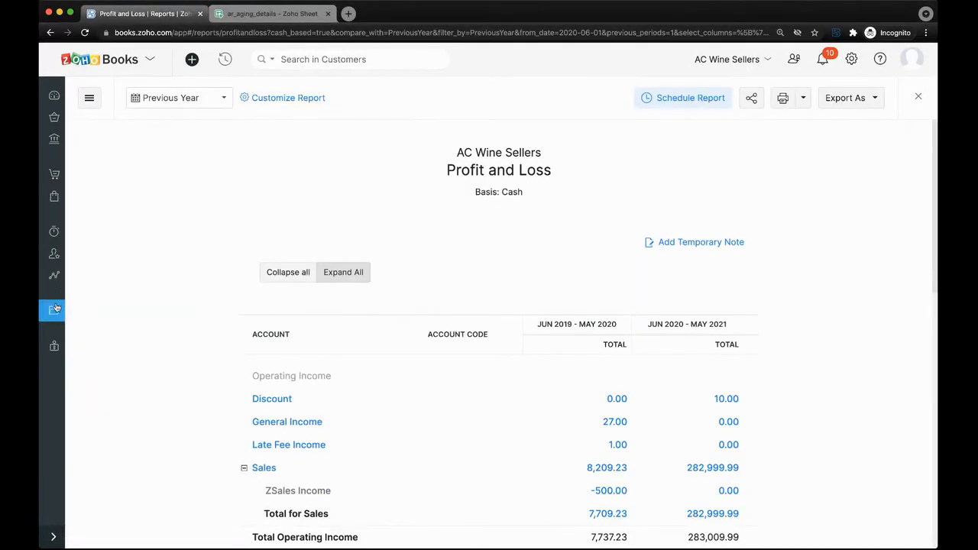
# Return to the Reports overview and view the dashboards available under Advanced Analytics.
pyautogui.click(53, 275)
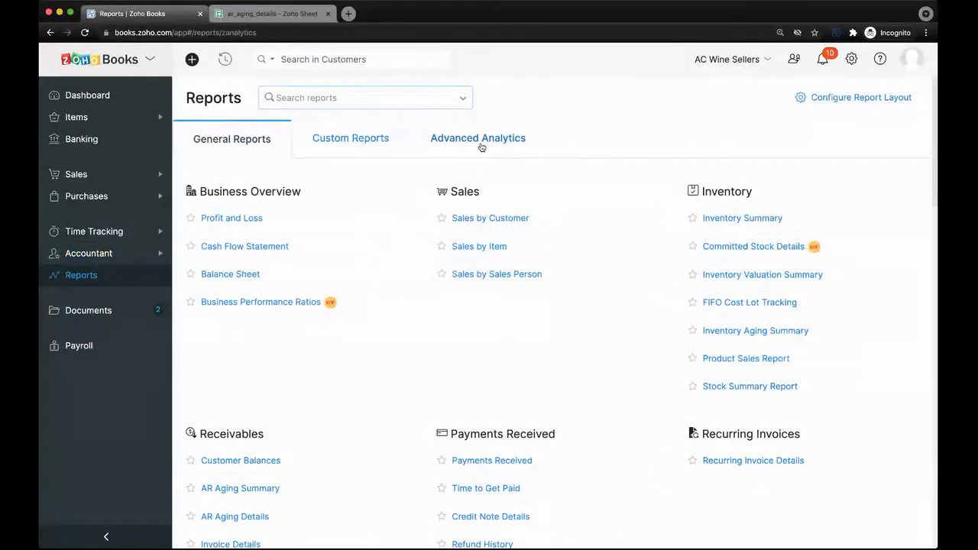
pyautogui.click(481, 145)
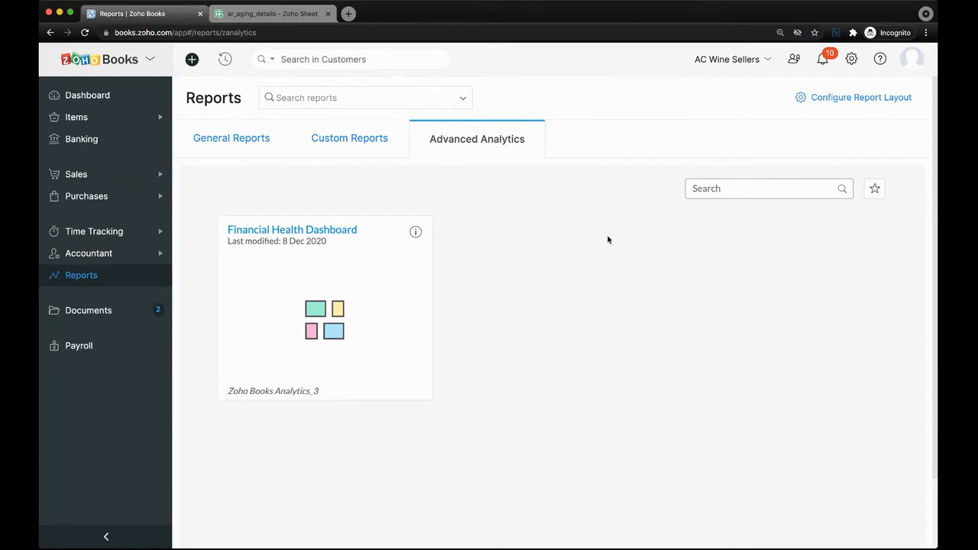
pyautogui.scroll(-2, 412, 311)
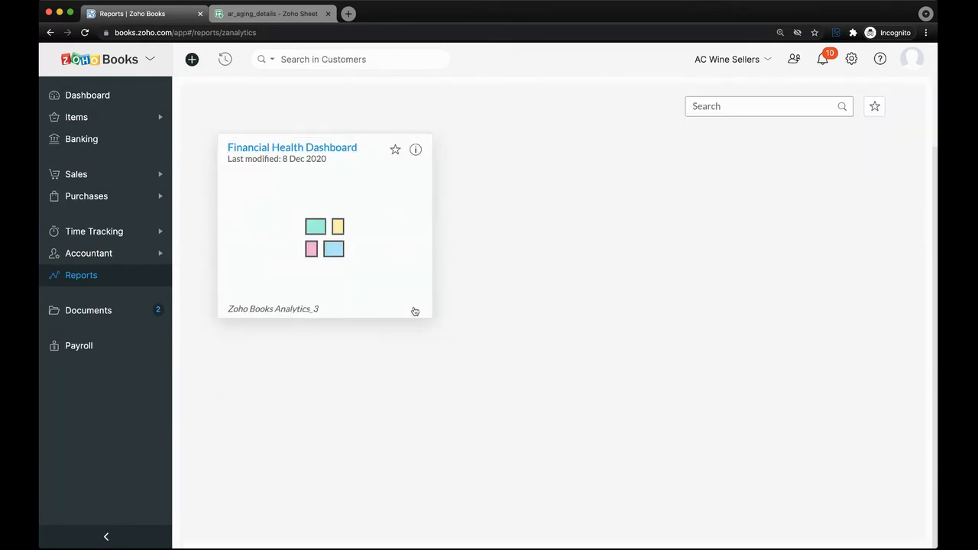
pyautogui.scroll(2, 318, 201)
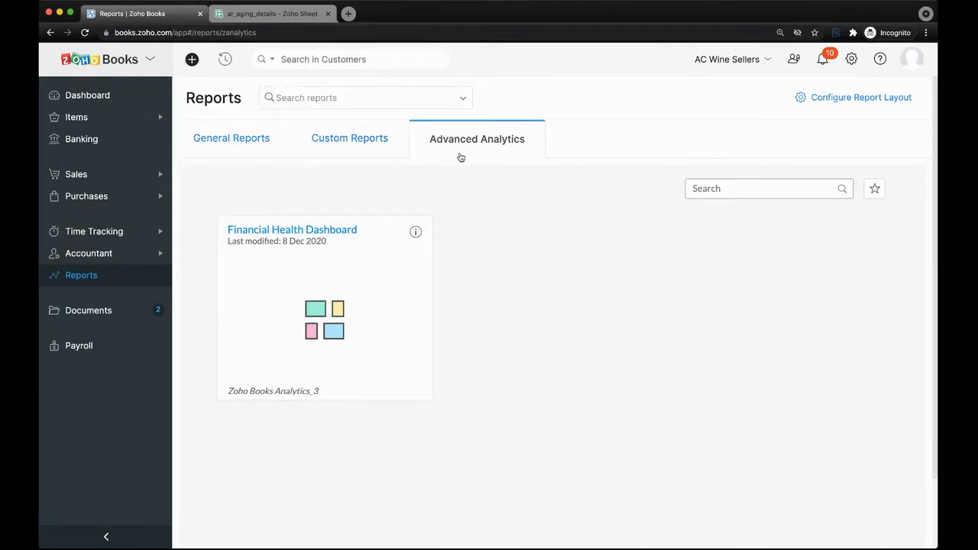
# Go back to the General Reports and skim the payables, expenses, tax and payroll report lists.
pyautogui.click(255, 142)
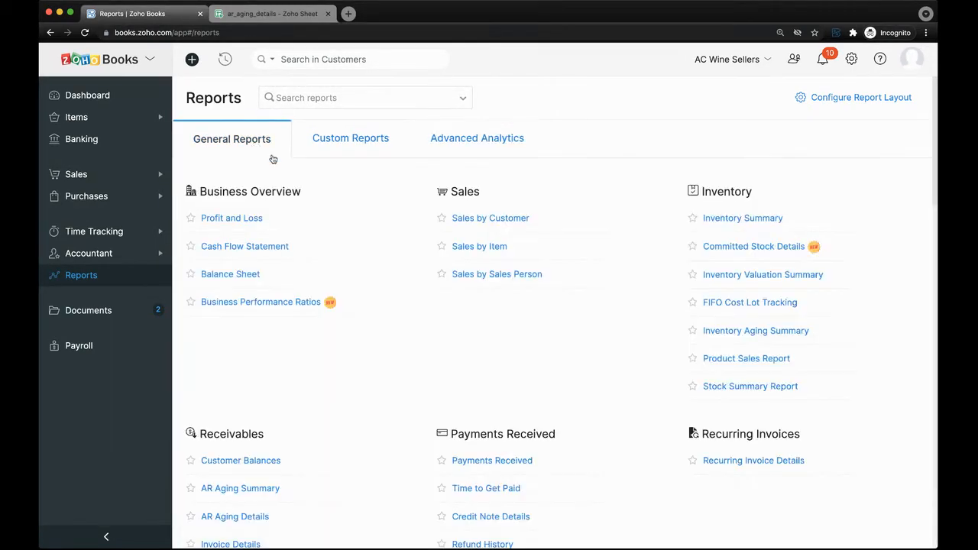
pyautogui.scroll(-10, 675, 491)
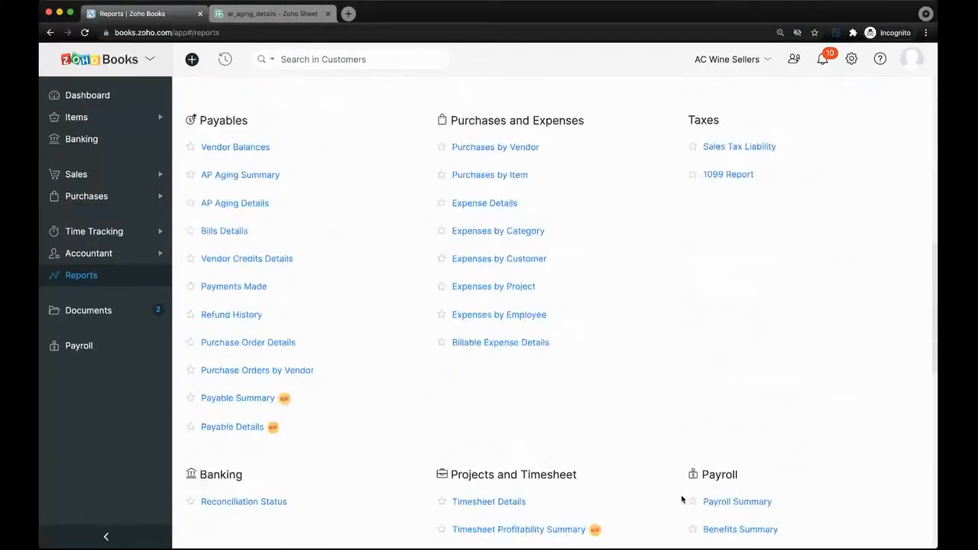
pyautogui.scroll(10, 681, 498)
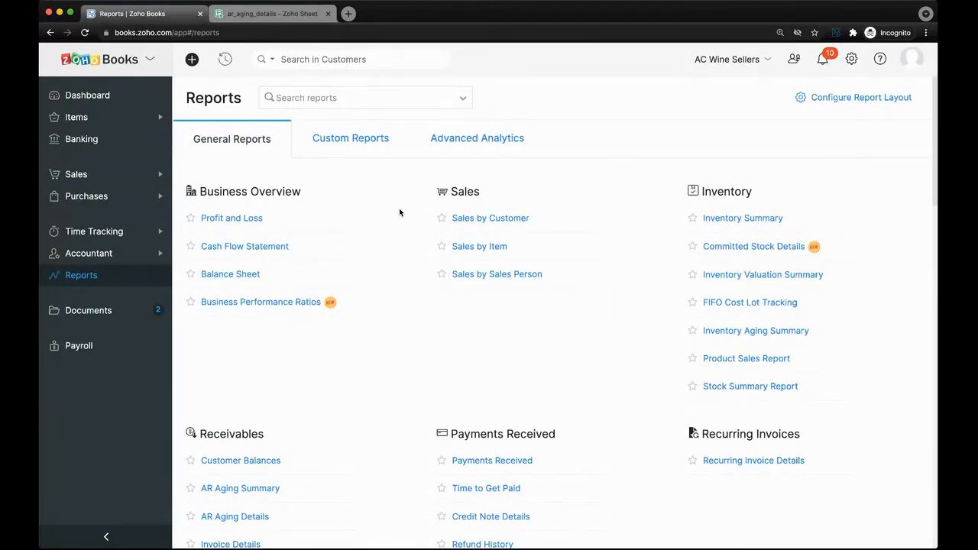
# Open the general preferences and review the modules, inventory add-on, PDF, discount, tax and organization address format options.
pyautogui.click(853, 61)
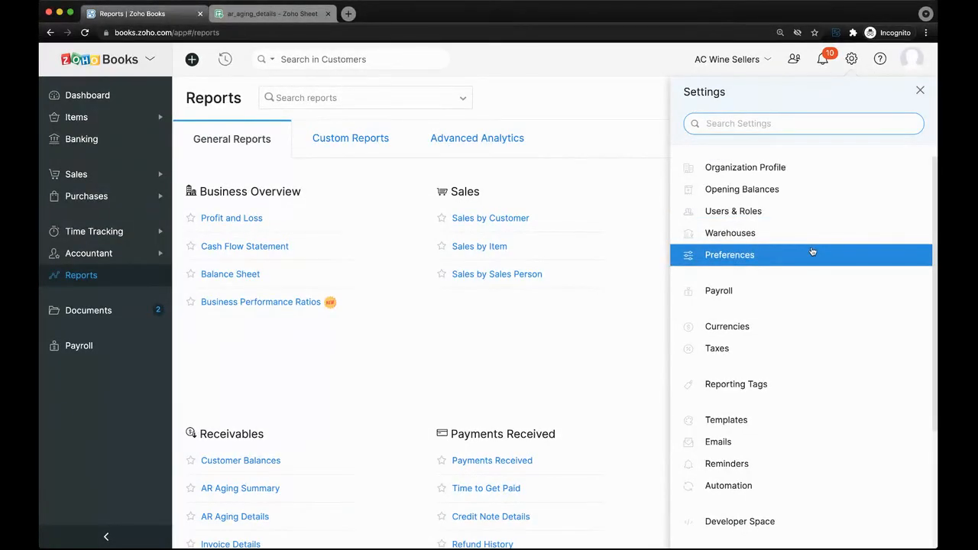
pyautogui.click(812, 253)
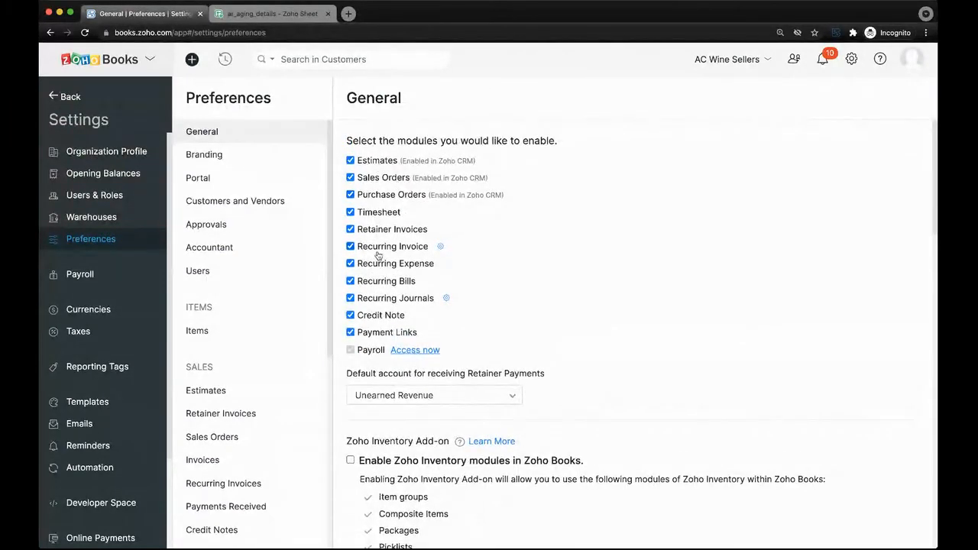
pyautogui.scroll(-3, 382, 313)
pyautogui.scroll(-1, 383, 315)
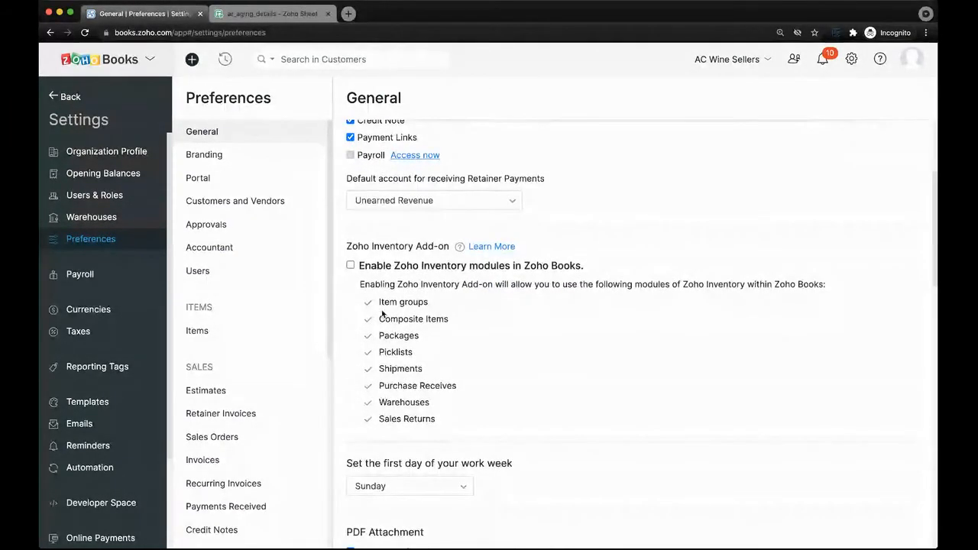
pyautogui.scroll(-5, 415, 336)
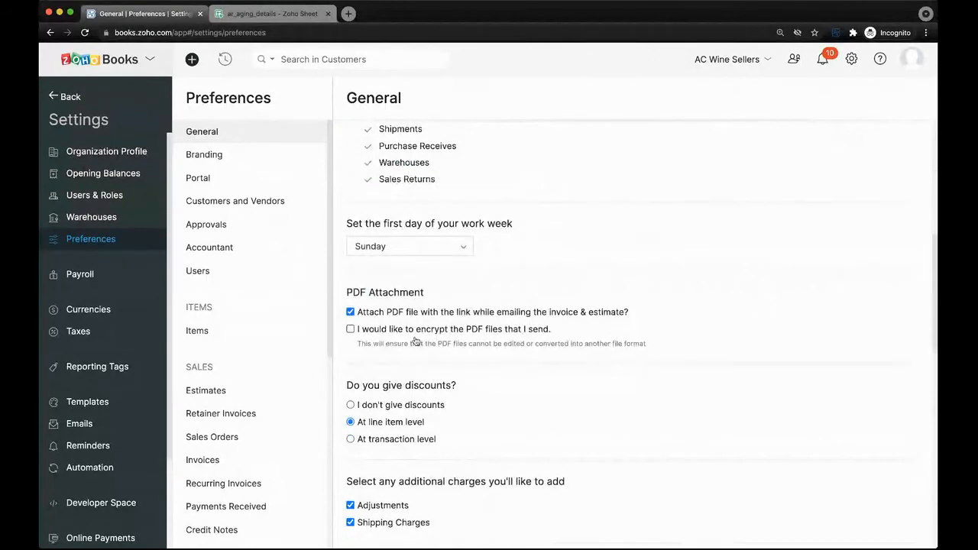
pyautogui.scroll(-2, 411, 289)
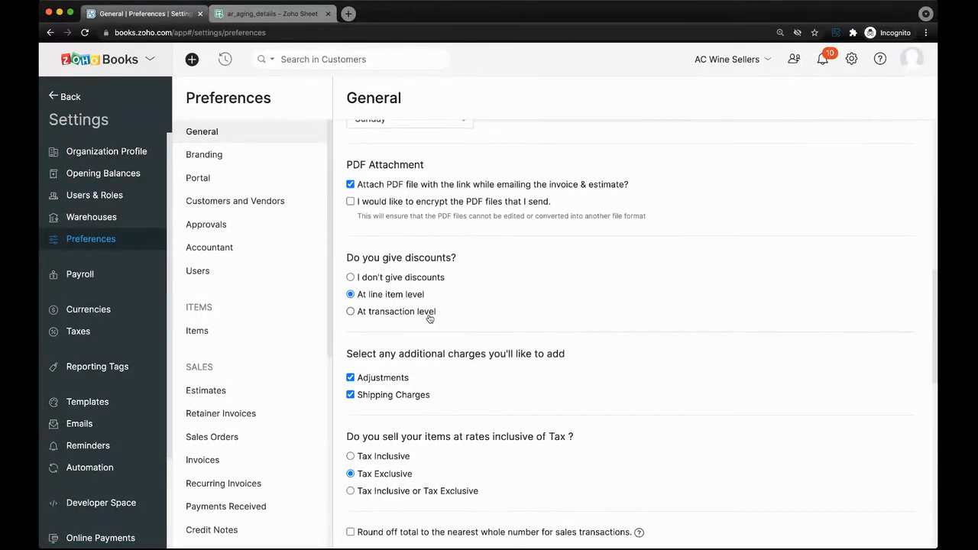
pyautogui.scroll(-3, 430, 318)
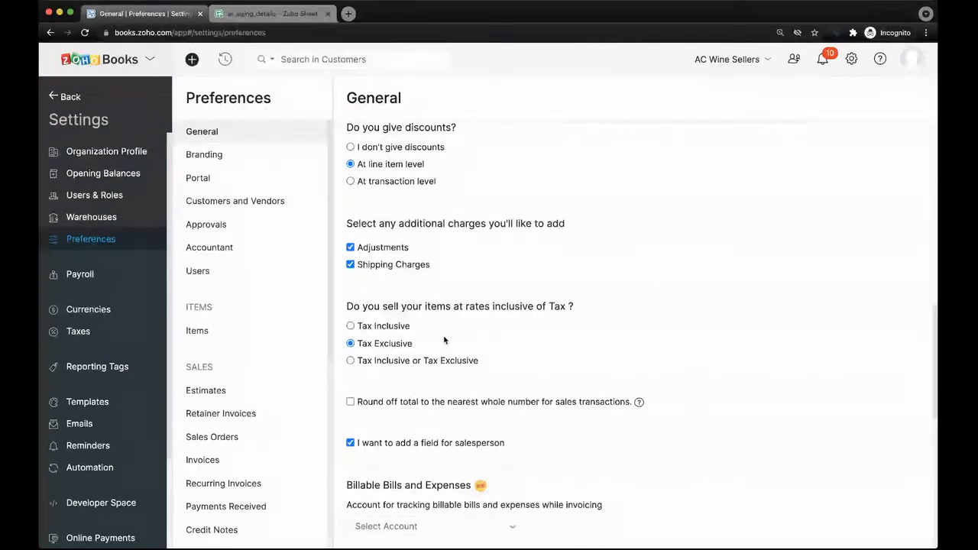
pyautogui.scroll(-10, 444, 339)
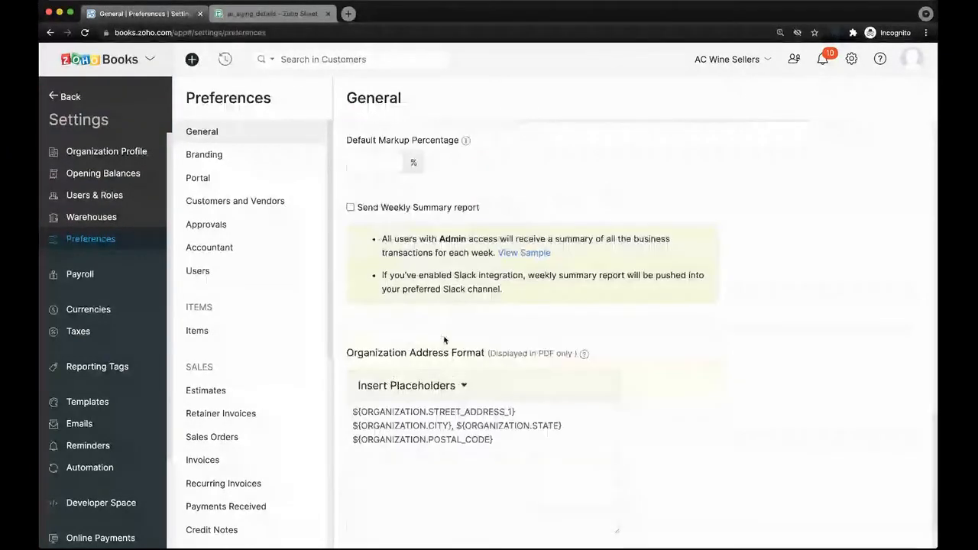
pyautogui.scroll(-2, 443, 339)
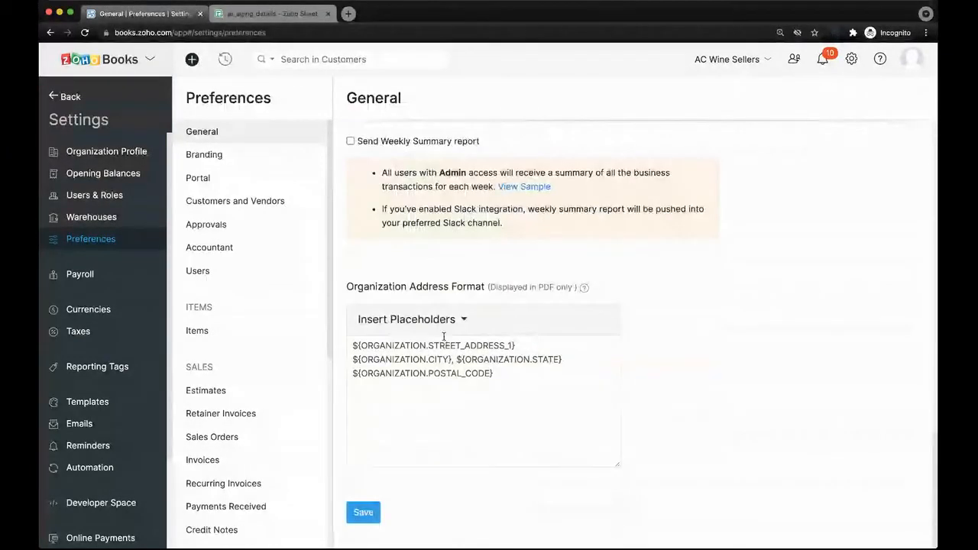
# View the Branding preferences and the client portal preferences.
pyautogui.click(274, 160)
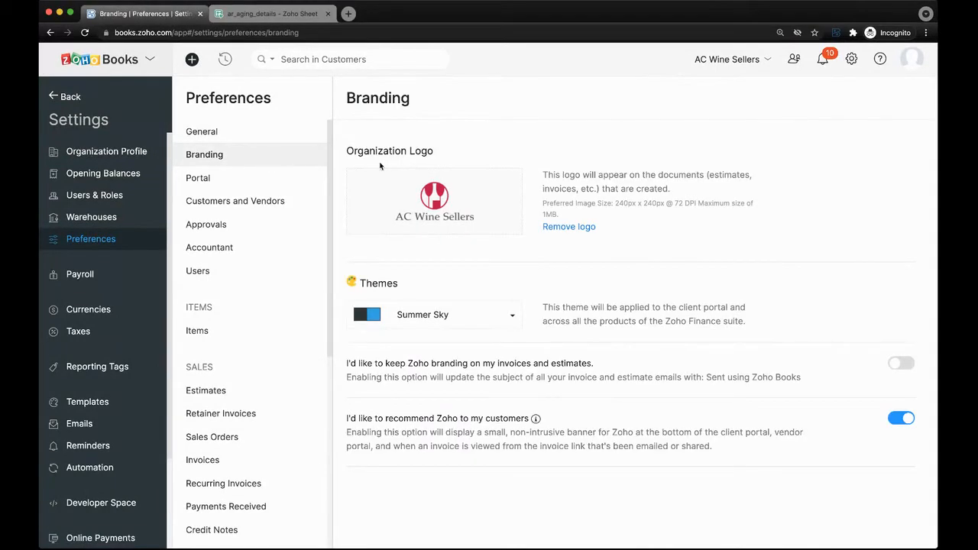
pyautogui.click(249, 183)
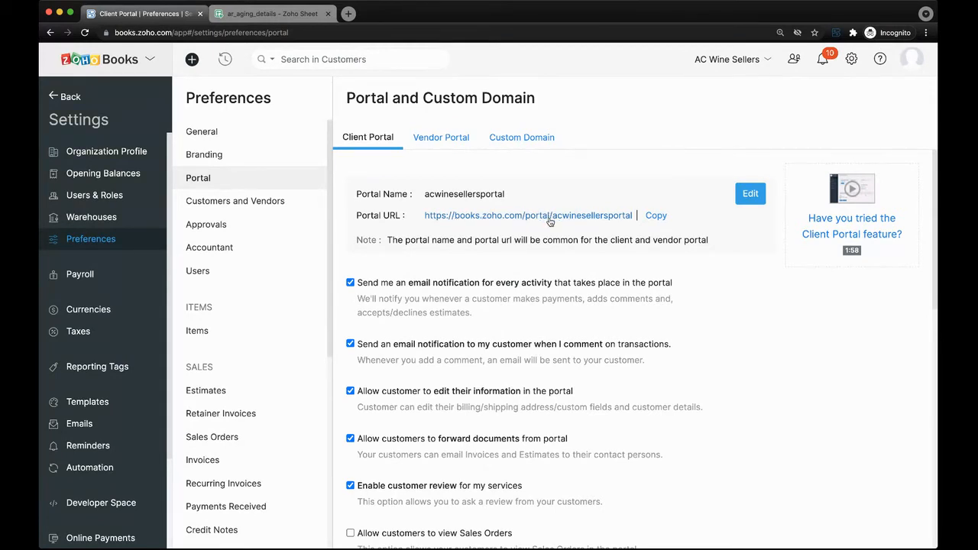
# View the Help & Support options, close them, and browse the remaining settings categories.
pyautogui.click(879, 62)
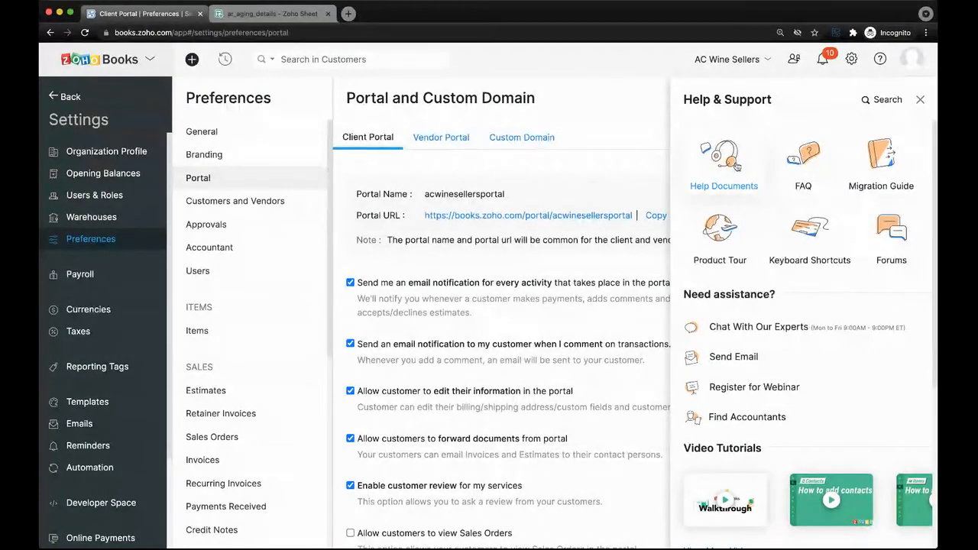
pyautogui.click(919, 102)
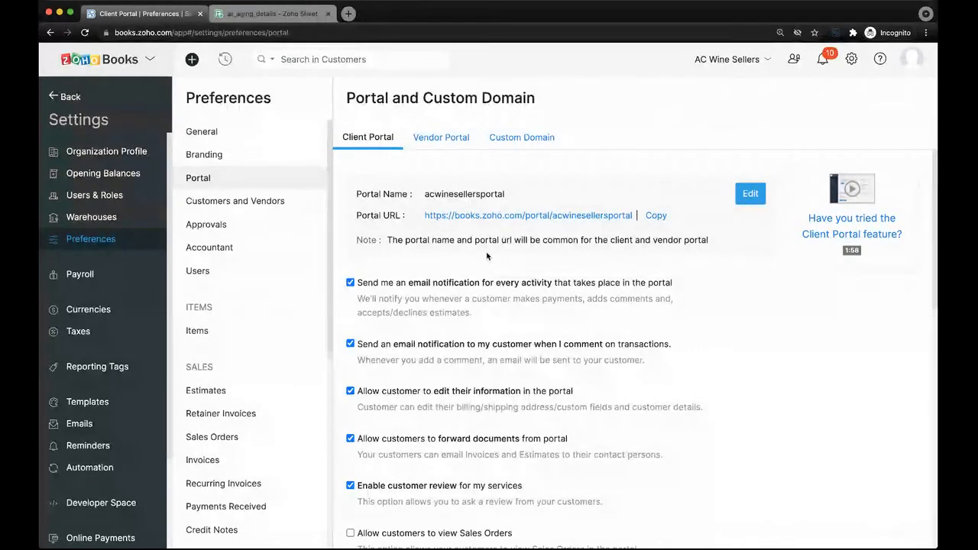
pyautogui.scroll(-1, 487, 256)
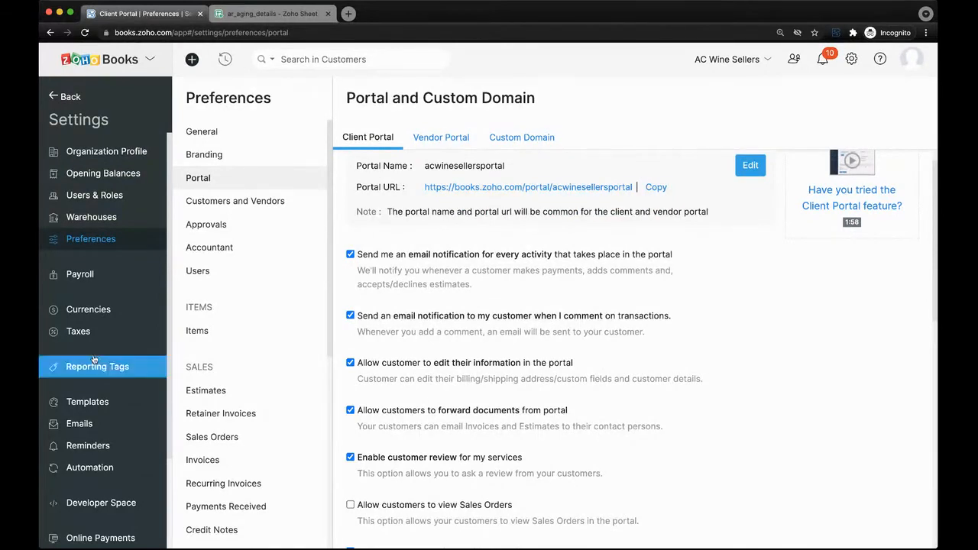
pyautogui.scroll(-3, 86, 243)
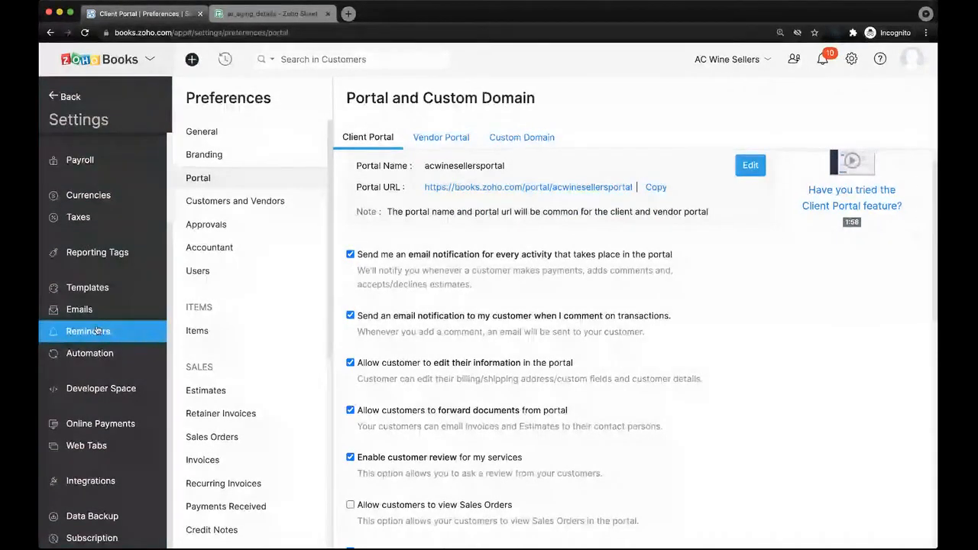
# Open the Online Payments settings and review the connected and available customer payment gateways, from PayPal and Stripe to Worldpay and Forte.
pyautogui.click(118, 424)
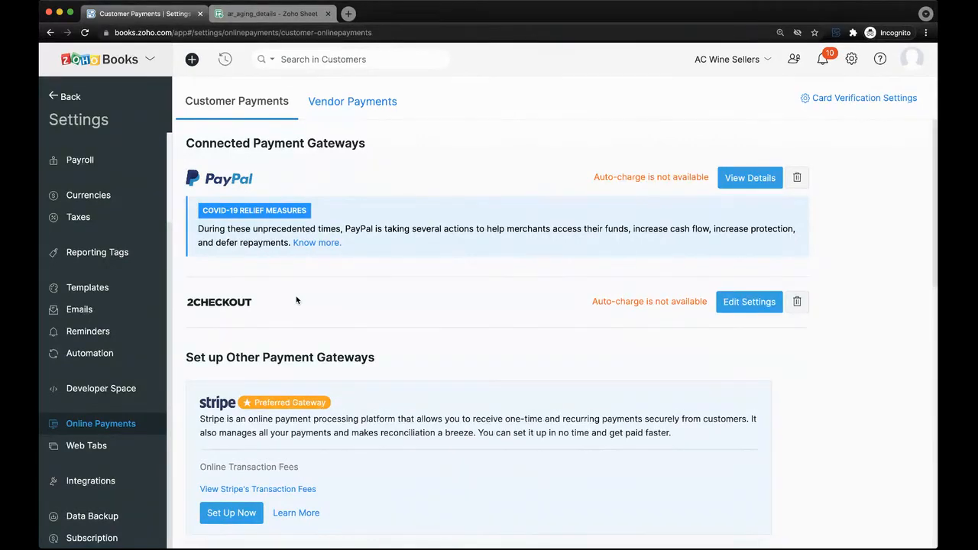
pyautogui.scroll(-10, 297, 301)
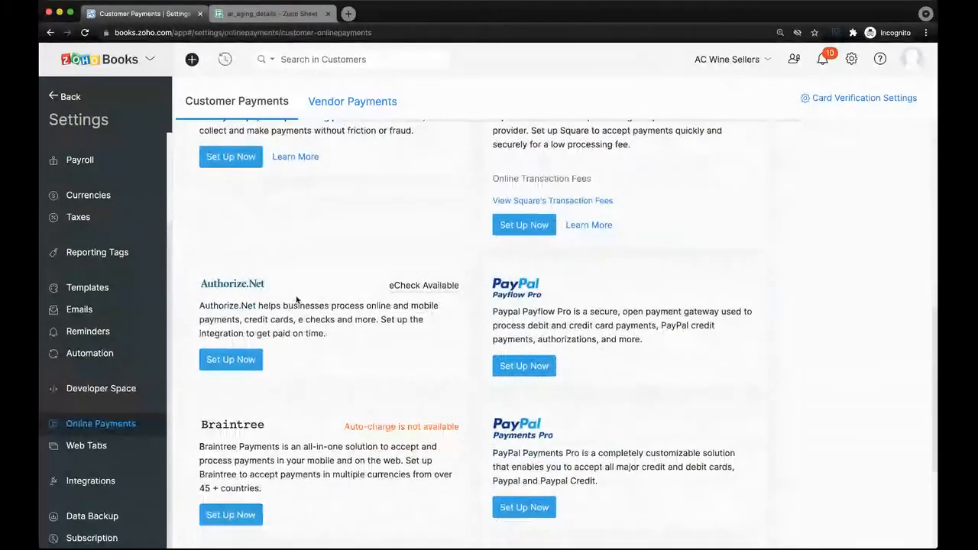
pyautogui.scroll(-5, 296, 300)
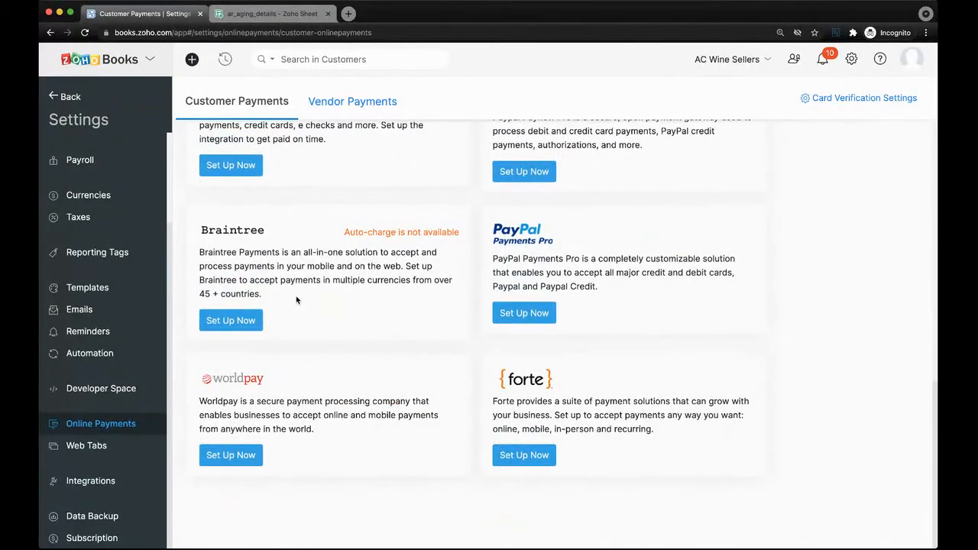
pyautogui.scroll(5, 297, 300)
pyautogui.scroll(4, 296, 300)
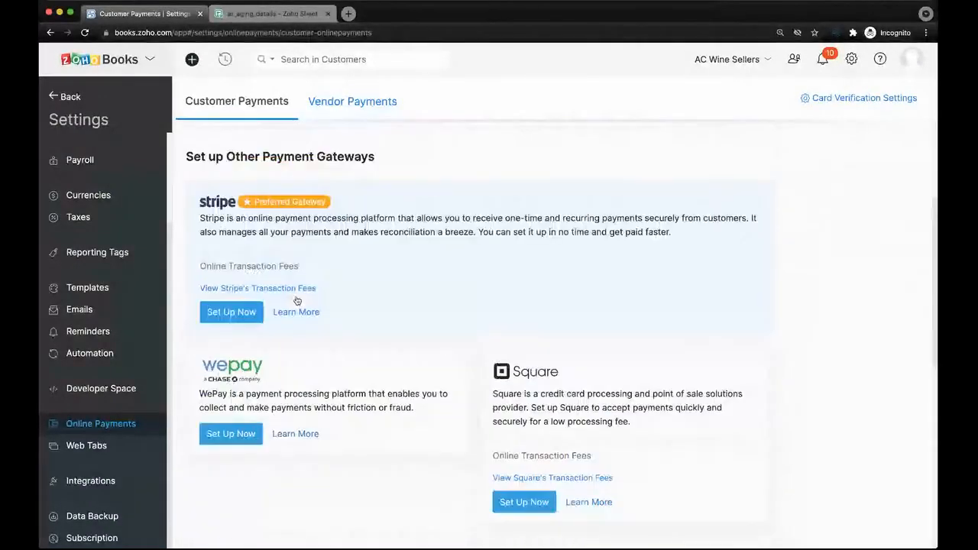
pyautogui.scroll(-5, 296, 301)
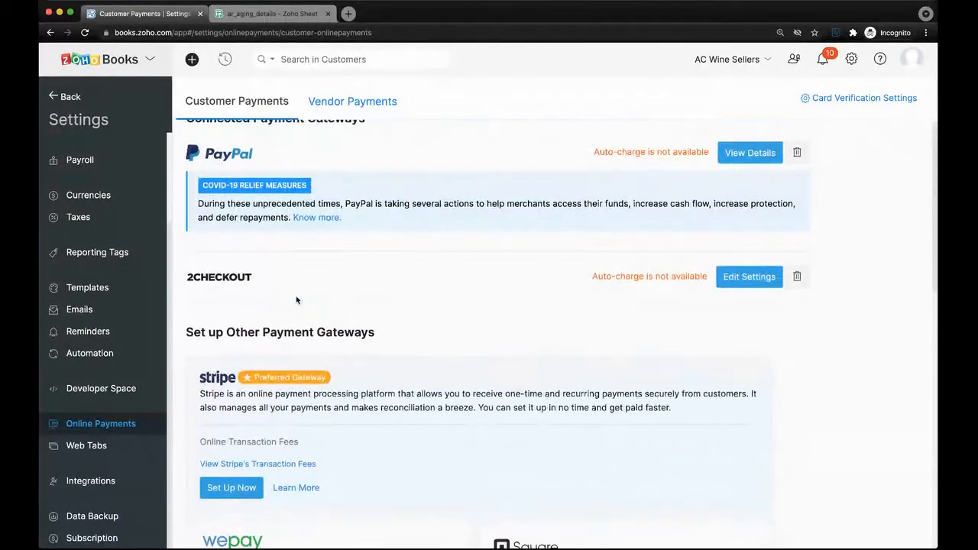
pyautogui.scroll(-1, 296, 300)
pyautogui.moveTo(404, 336)
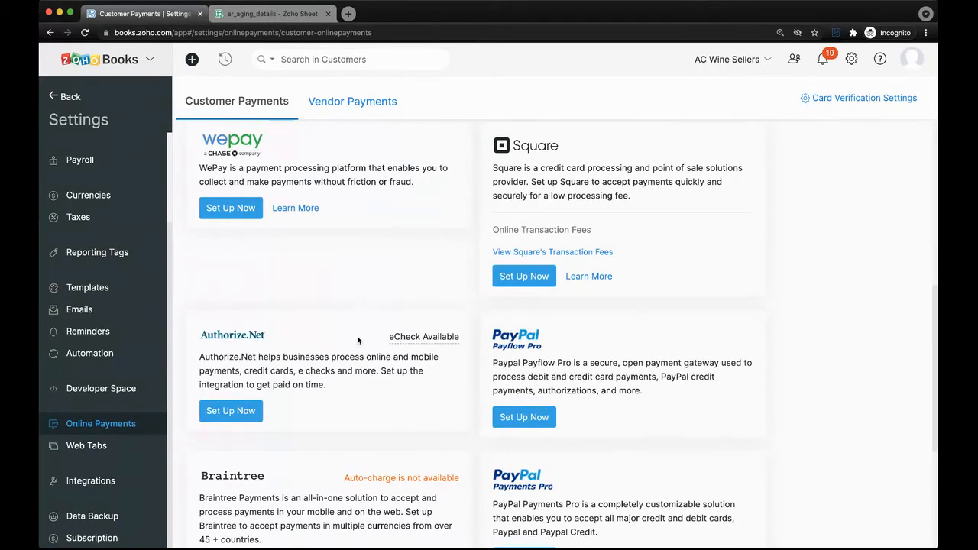
pyautogui.scroll(3, 358, 340)
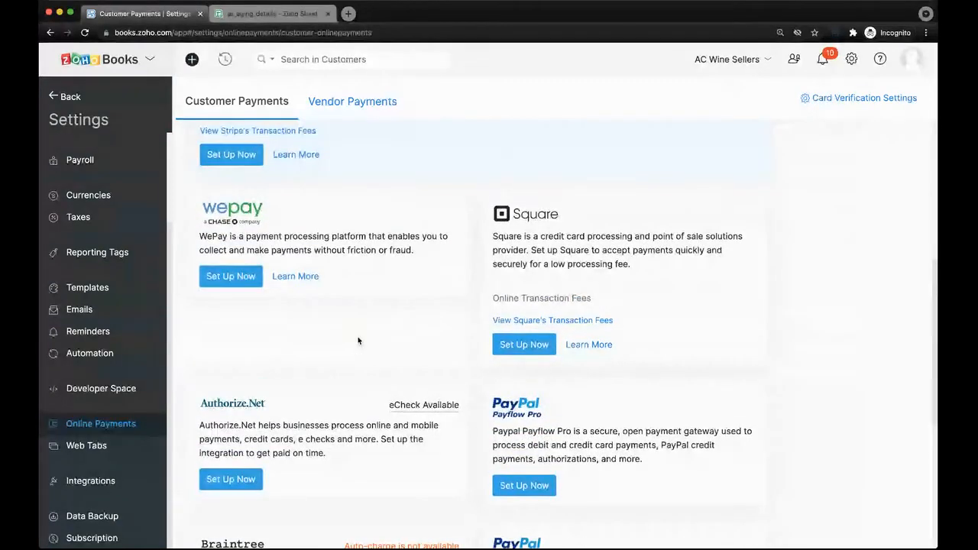
pyautogui.scroll(5, 338, 350)
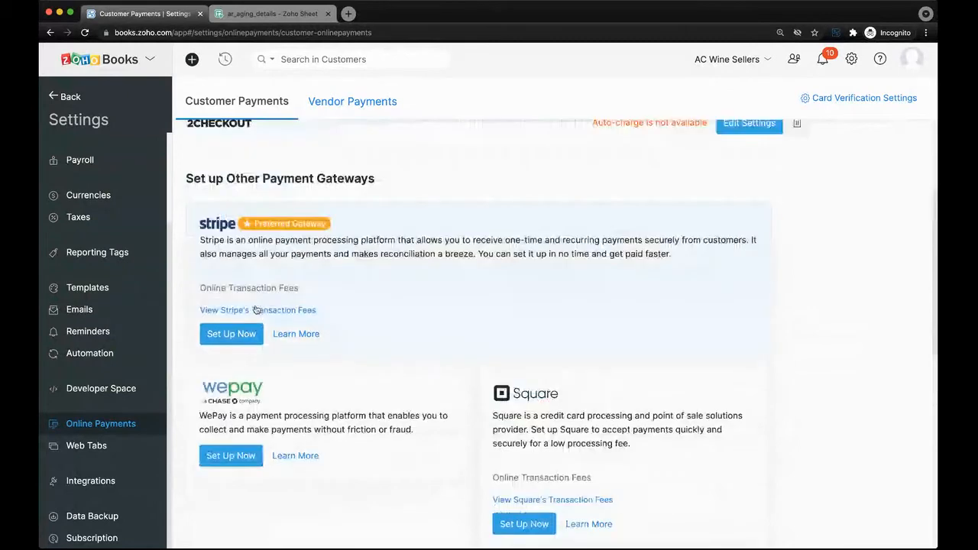
pyautogui.scroll(1, 441, 365)
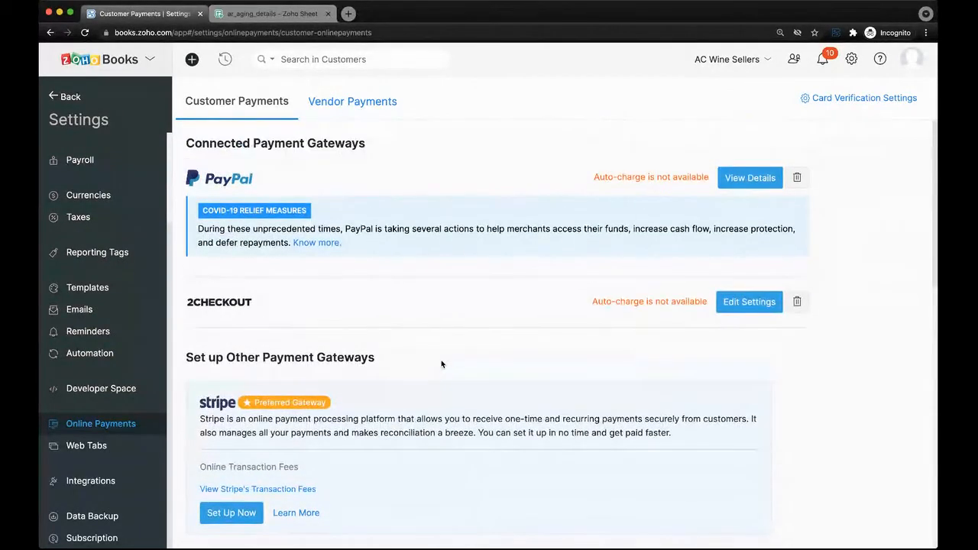
pyautogui.scroll(-3, 424, 366)
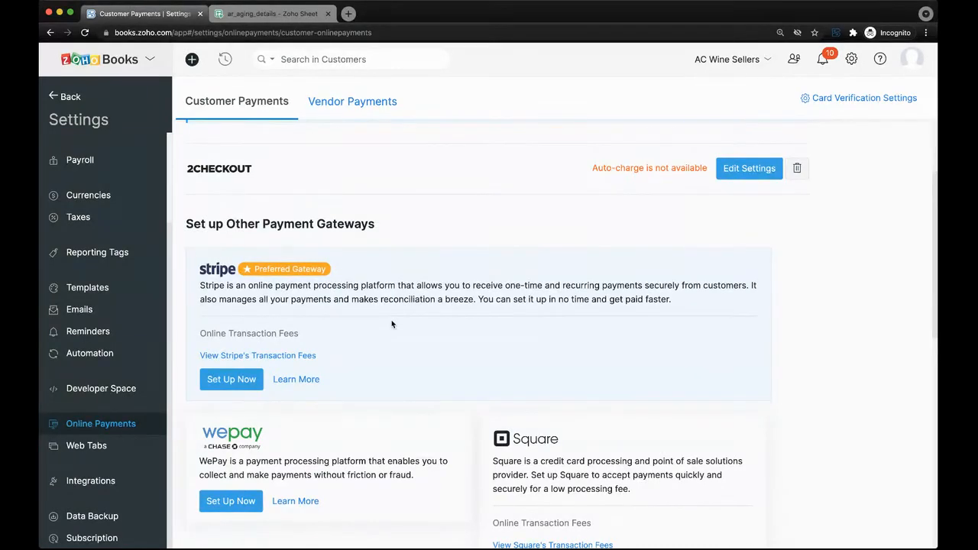
pyautogui.scroll(-5, 392, 324)
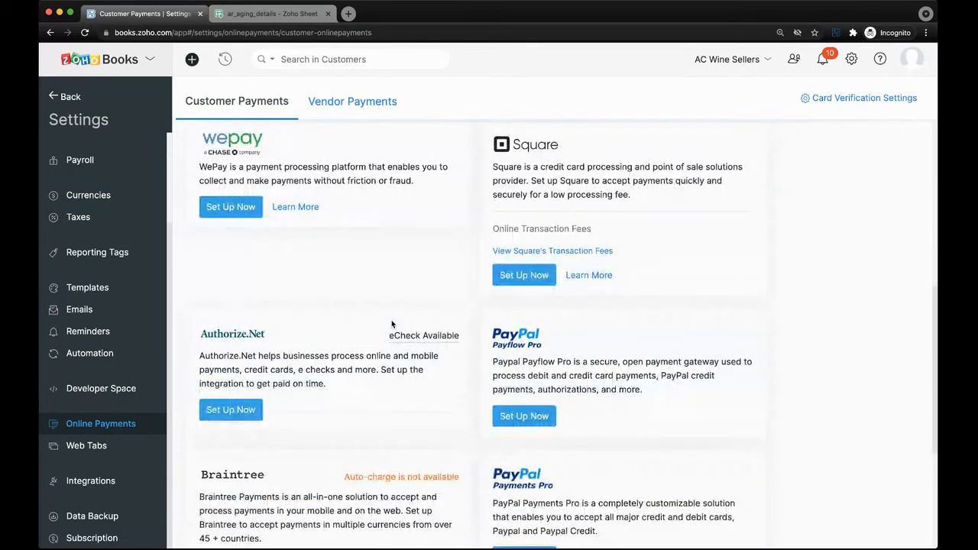
# Open the Integrations settings and review the Zoho Apps list, pointing out the Zoho Projects integration.
pyautogui.click(88, 480)
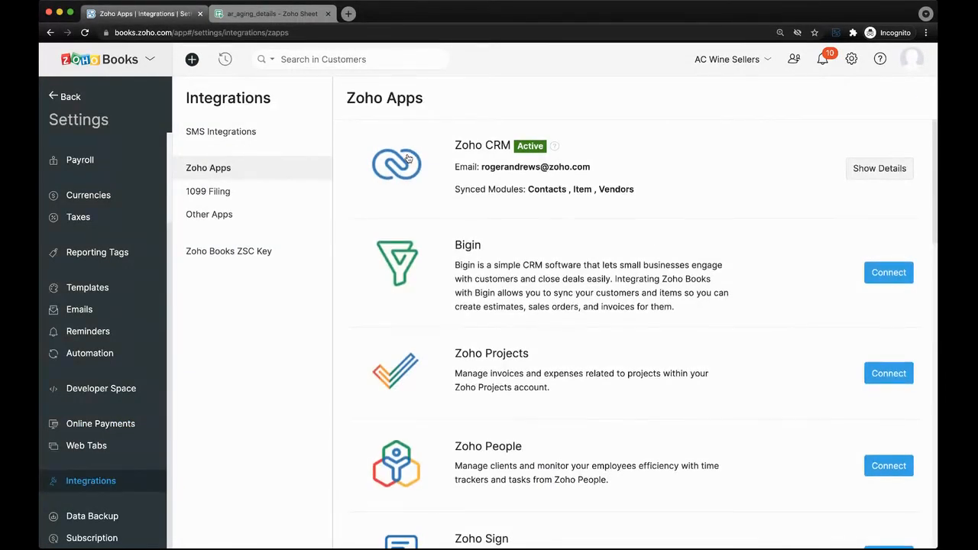
pyautogui.scroll(-3, 408, 159)
pyautogui.scroll(-7, 408, 159)
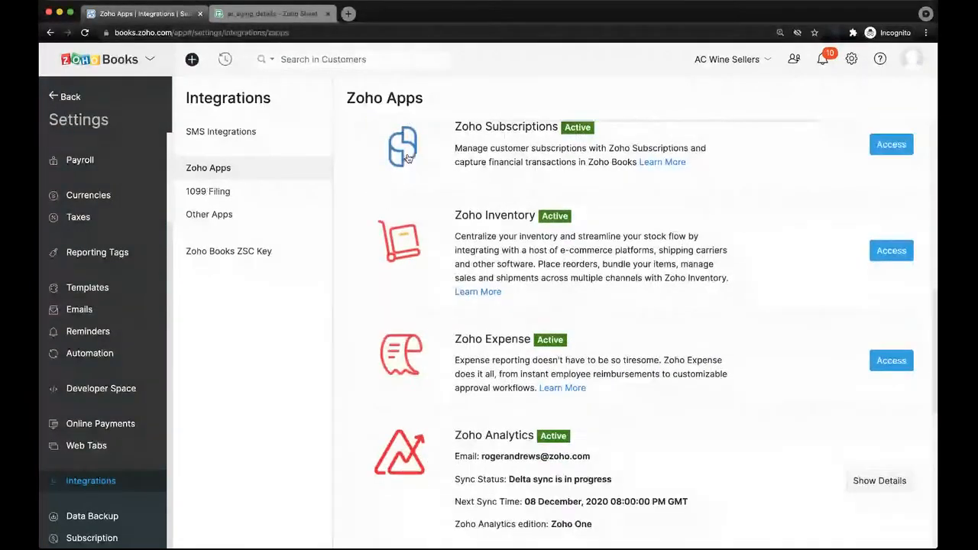
pyautogui.scroll(-2, 408, 159)
pyautogui.scroll(-3, 681, 243)
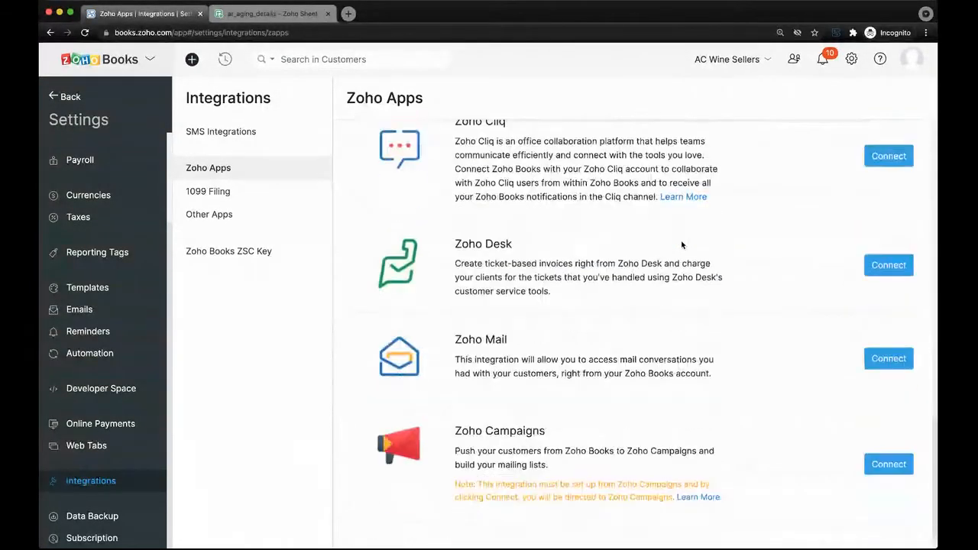
pyautogui.scroll(15, 681, 240)
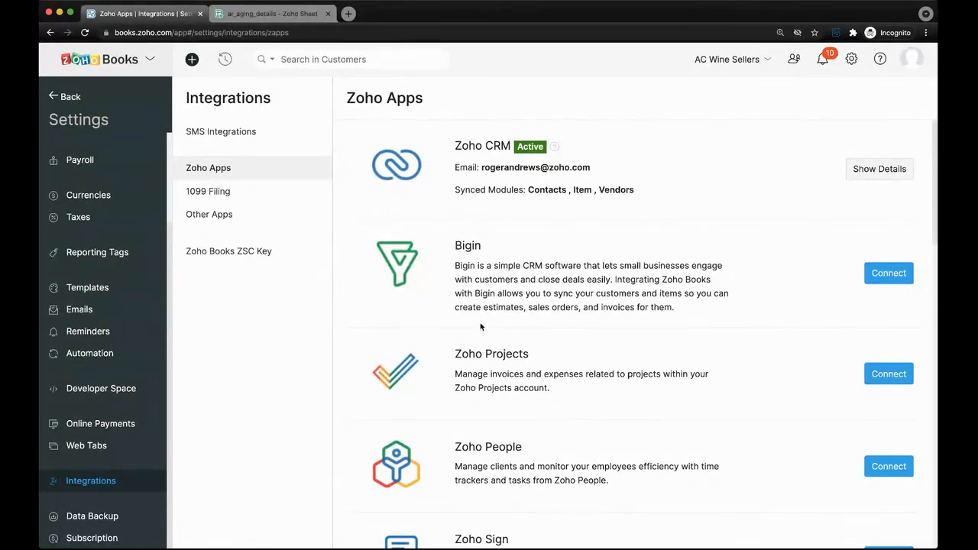
pyautogui.moveTo(454, 354); pyautogui.dragTo(556, 354)
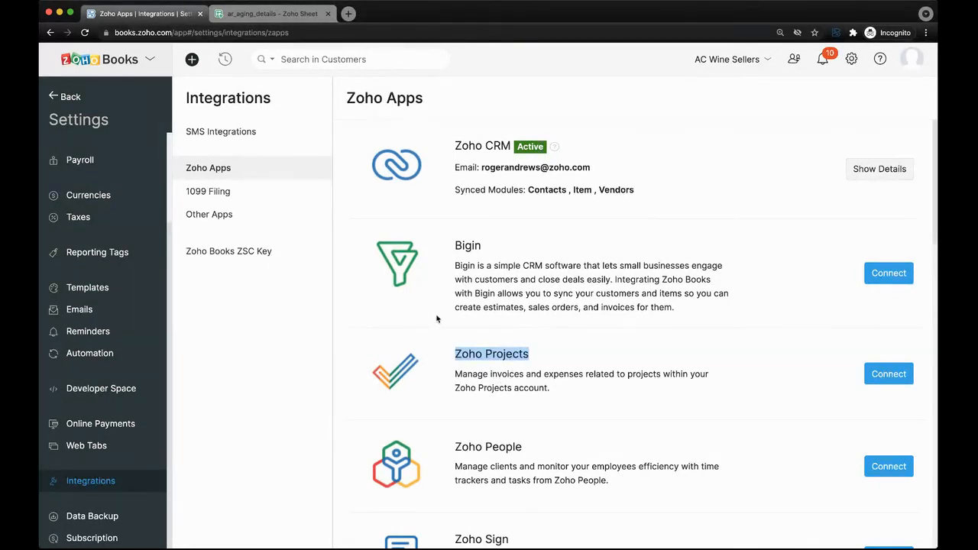
pyautogui.click(505, 367)
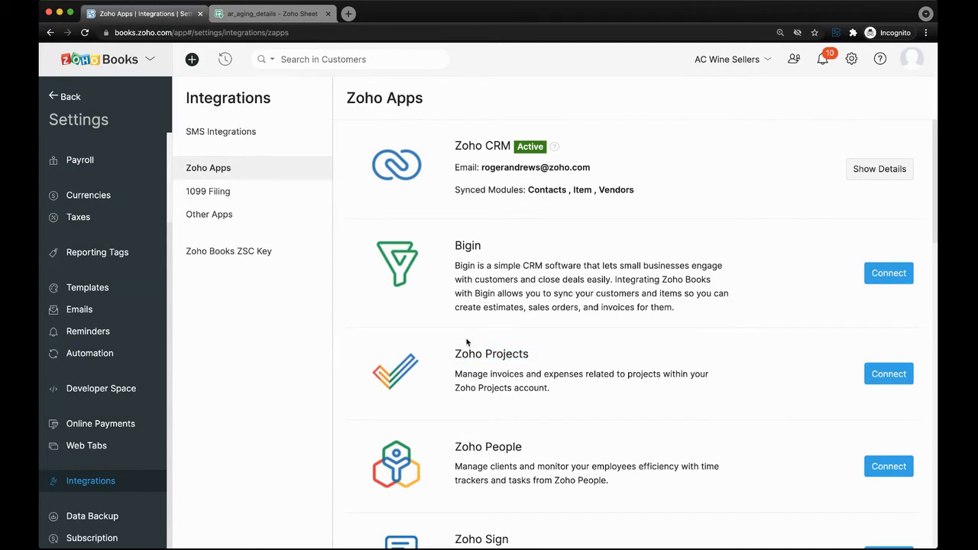
# View the Other Apps integrations and highlight the Avalara AvaTax description.
pyautogui.click(242, 216)
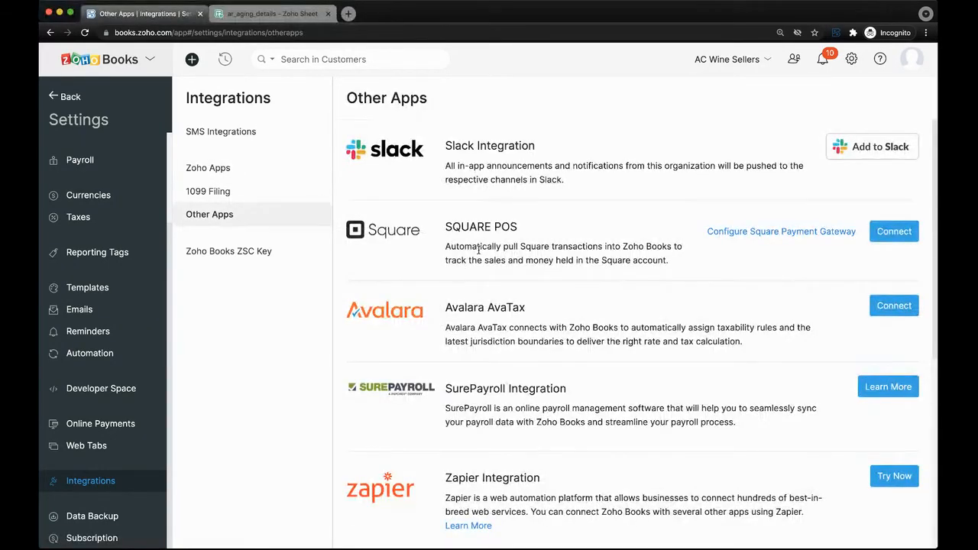
pyautogui.scroll(-3, 478, 252)
pyautogui.scroll(-2, 479, 254)
pyautogui.scroll(3, 466, 237)
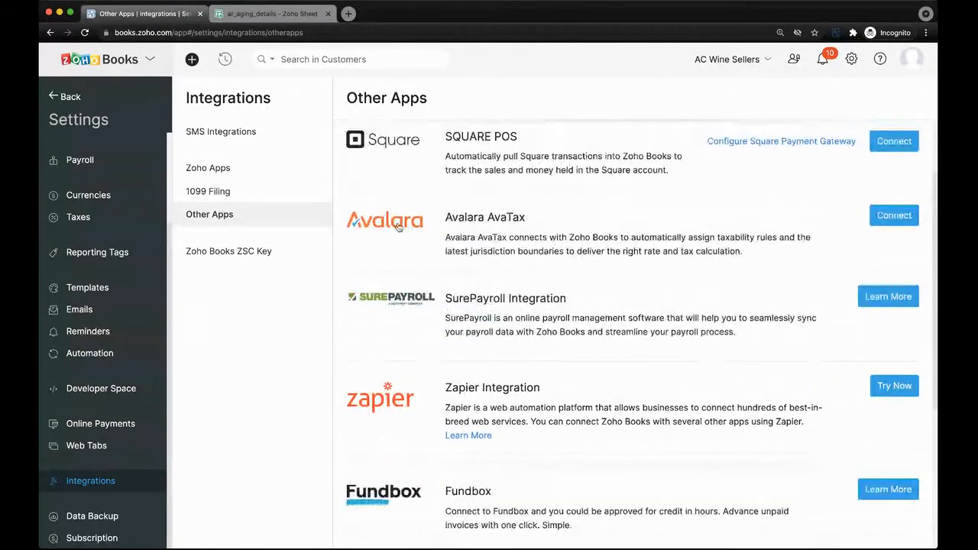
pyautogui.moveTo(444, 220); pyautogui.dragTo(776, 253)
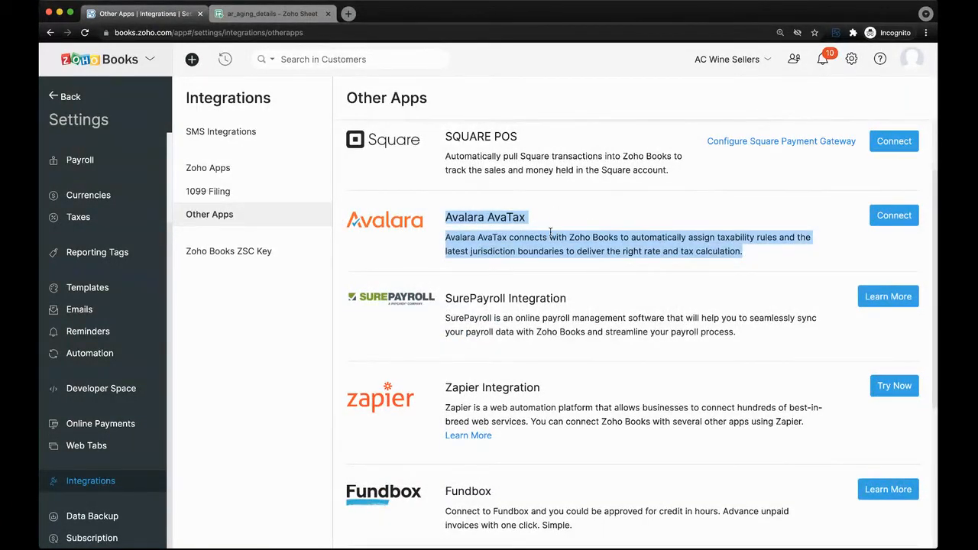
# Leave the settings for the dashboard and expand the Accountant section.
pyautogui.click(72, 96)
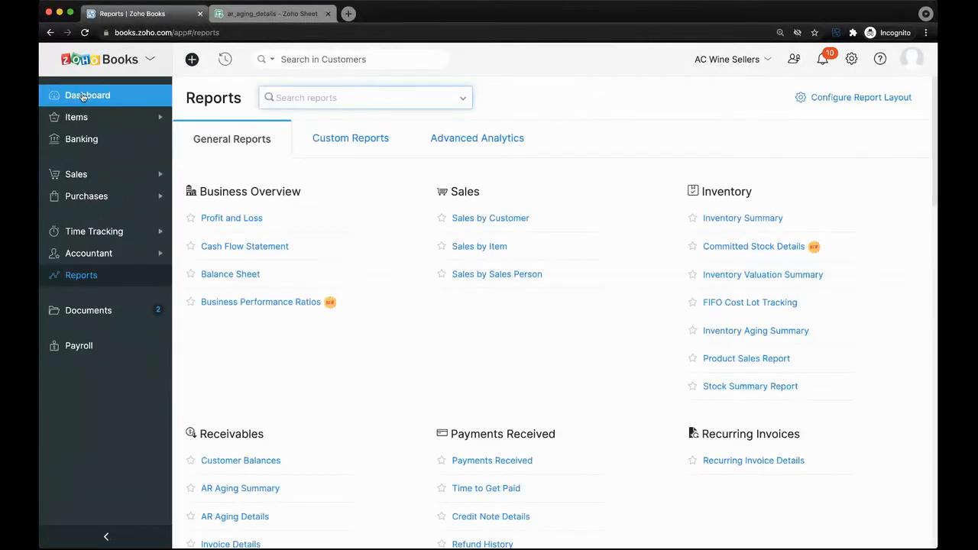
pyautogui.click(85, 96)
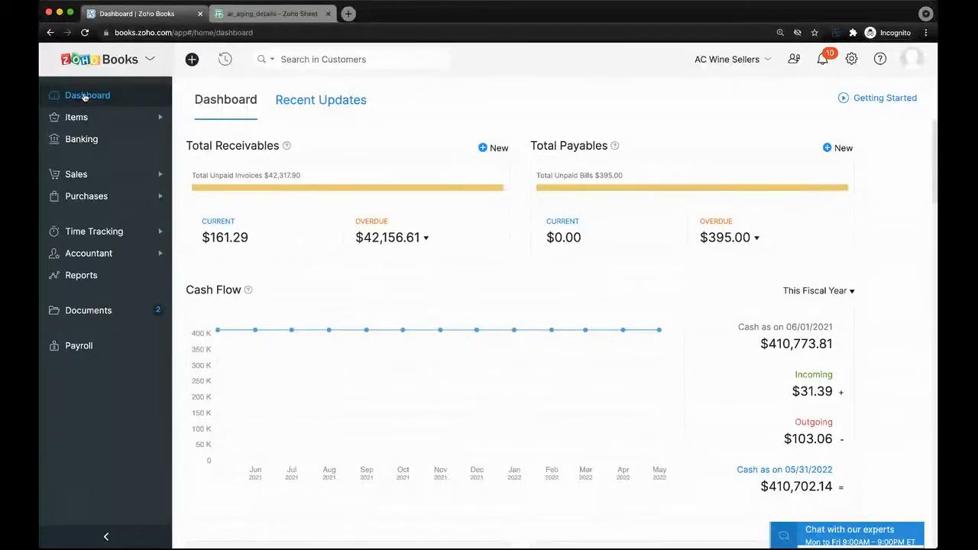
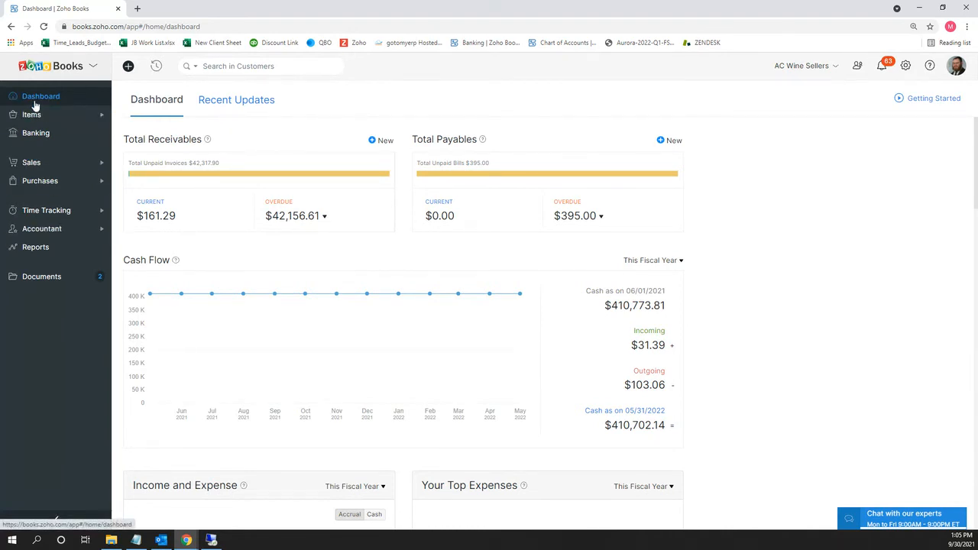
pyautogui.click(84, 228)
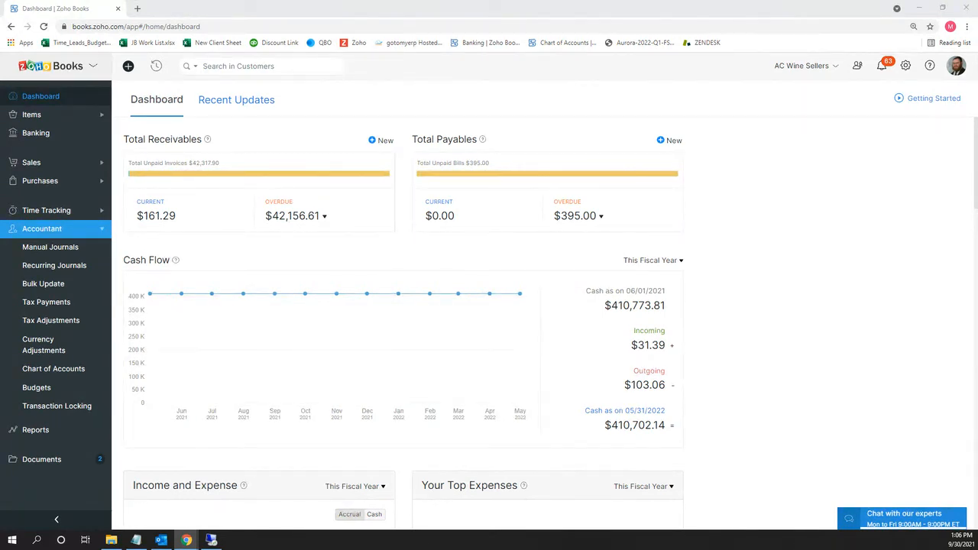
# Switch to the QuickBooks Account List report, export it to Excel and close the report.
pyautogui.moveTo(64, 235); pyautogui.dragTo(192, 11)
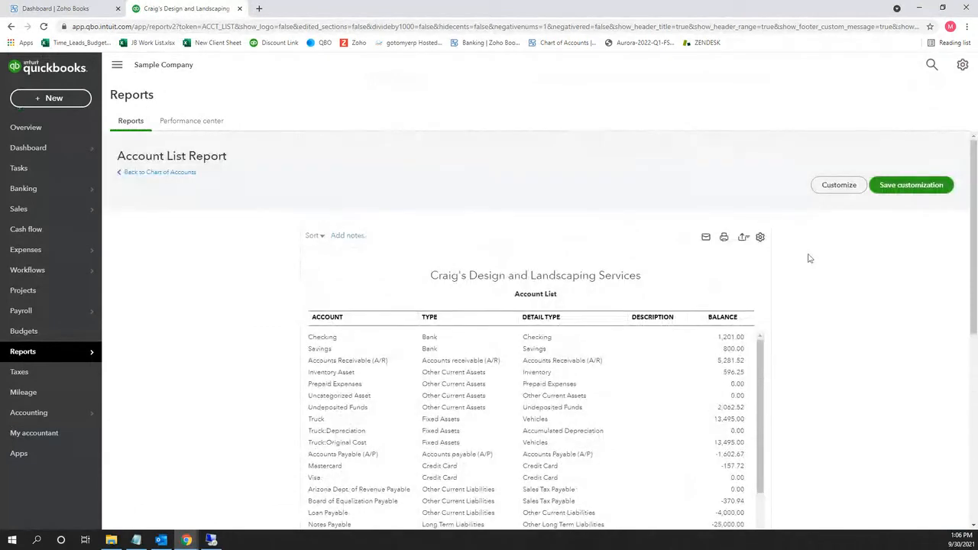
pyautogui.scroll(-2, 566, 299)
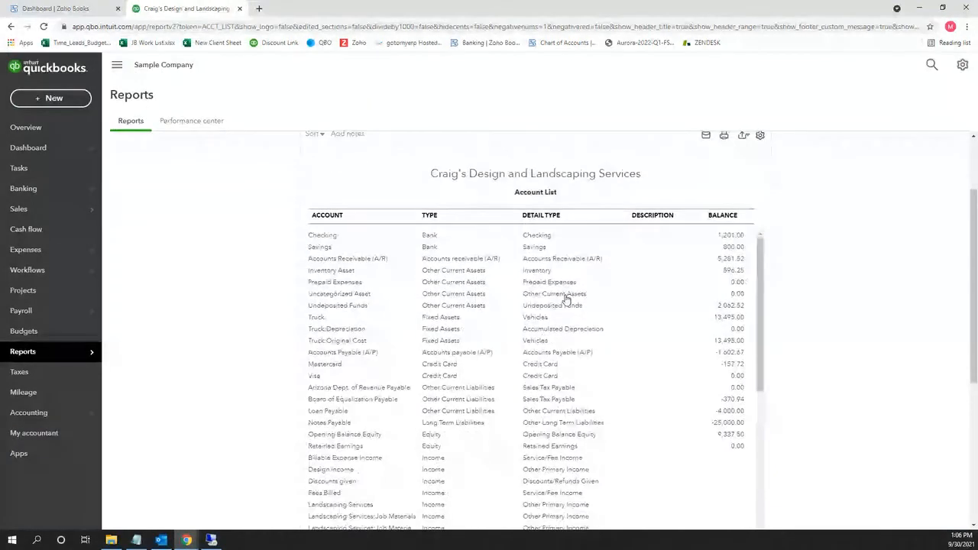
pyautogui.scroll(2, 716, 199)
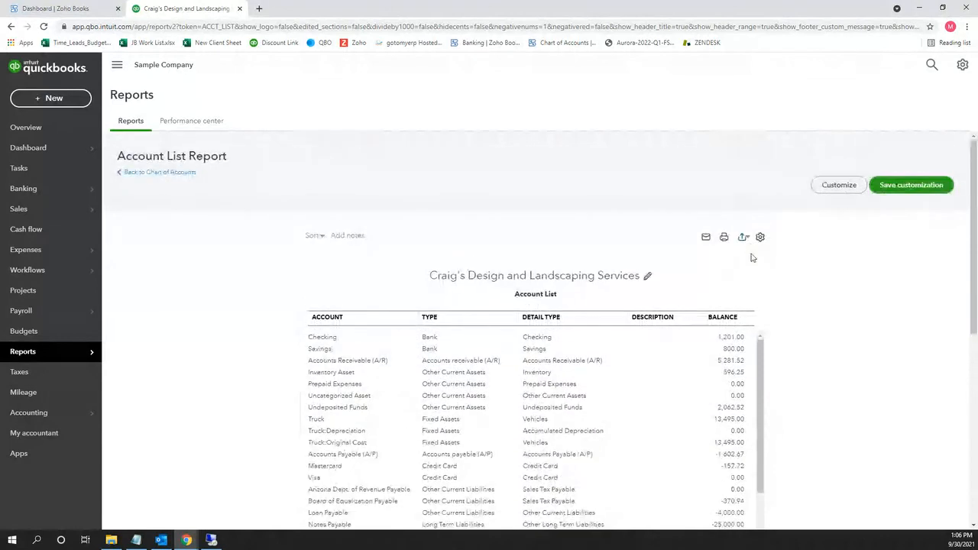
pyautogui.click(743, 238)
pyautogui.click(691, 254)
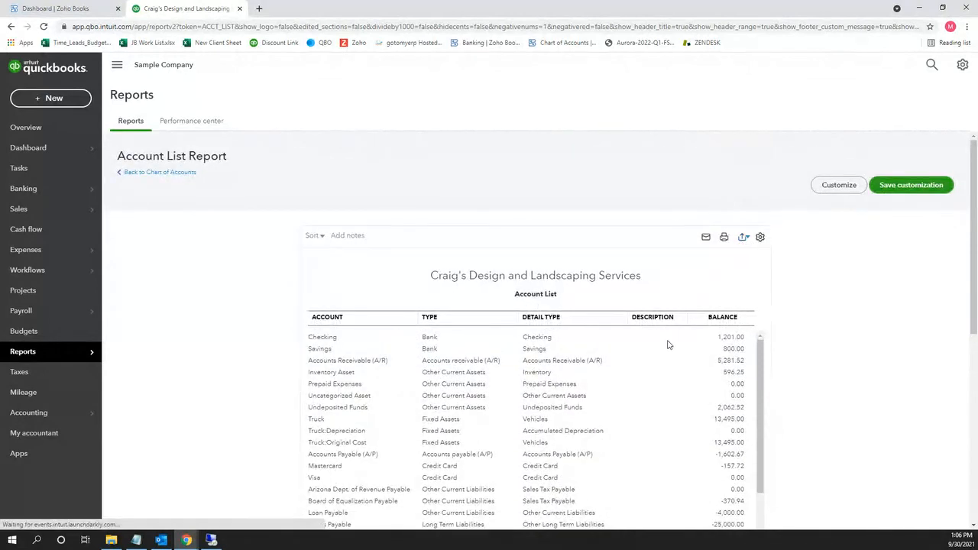
pyautogui.click(239, 8)
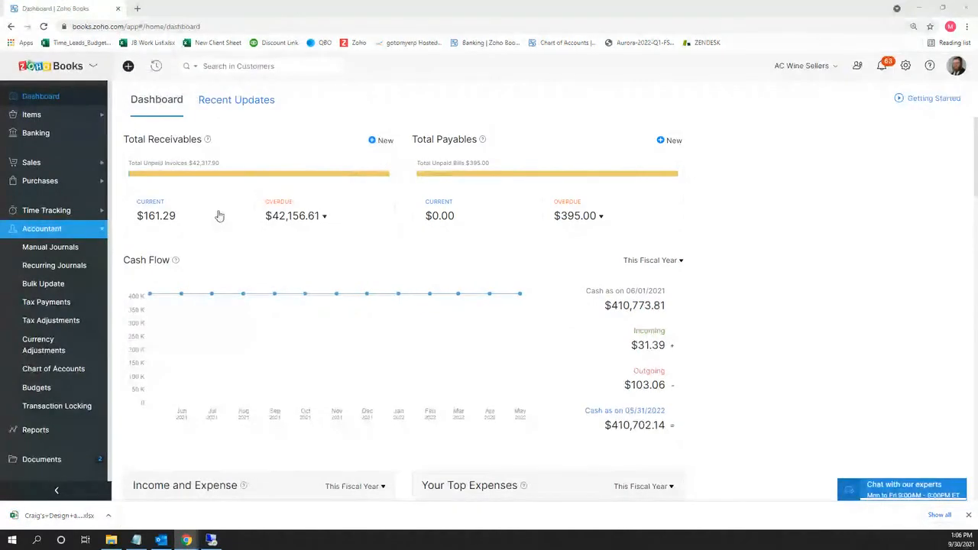
# Open the Zoho Books chart of accounts and start a chart of accounts import.
pyautogui.click(58, 233)
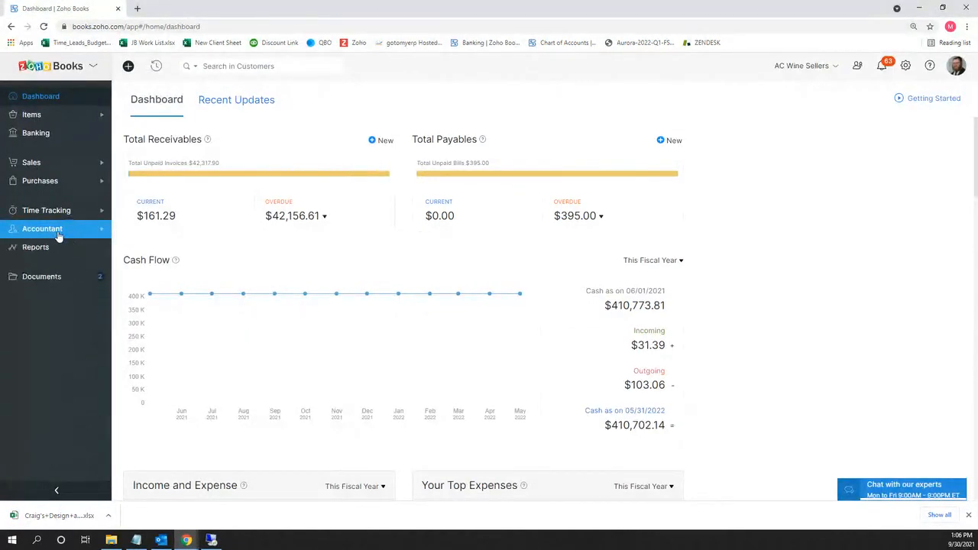
pyautogui.click(58, 232)
pyautogui.click(54, 369)
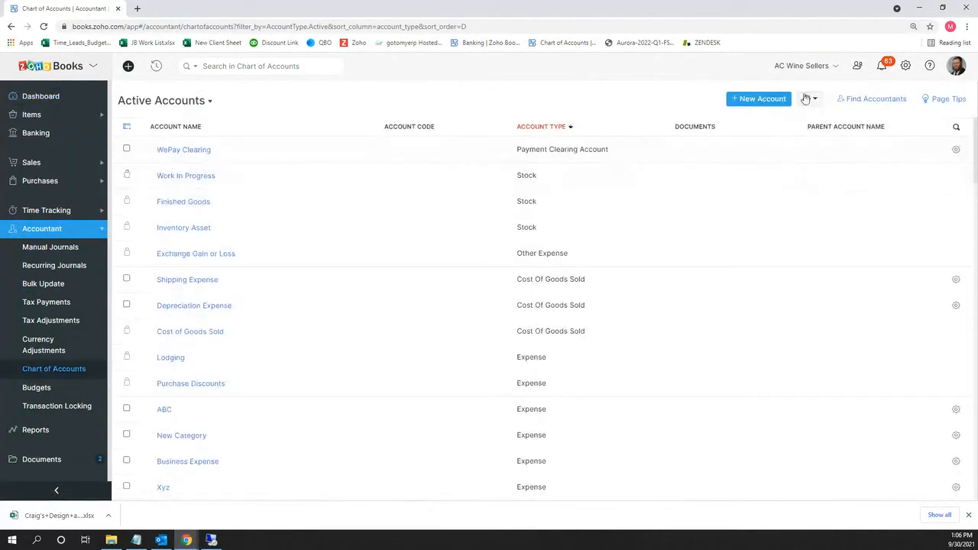
pyautogui.click(809, 98)
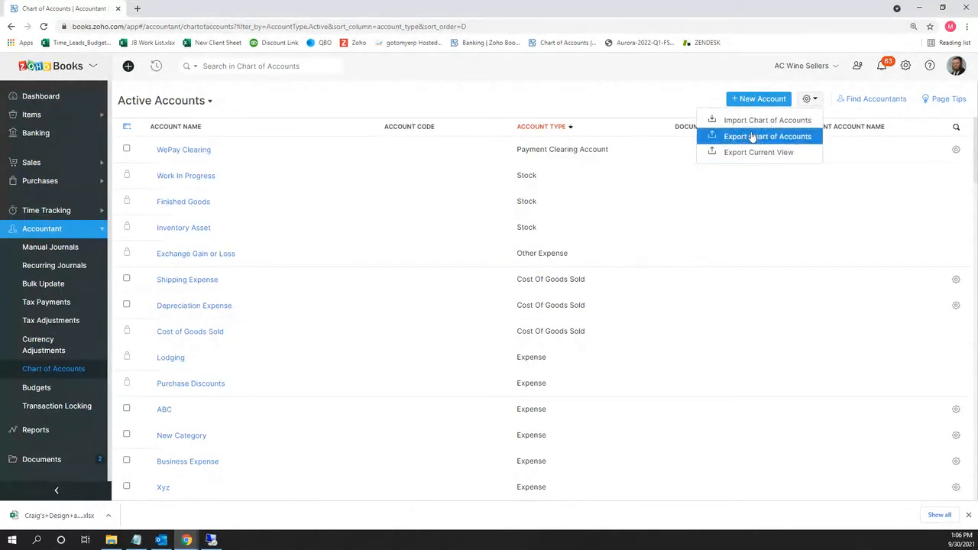
pyautogui.click(806, 115)
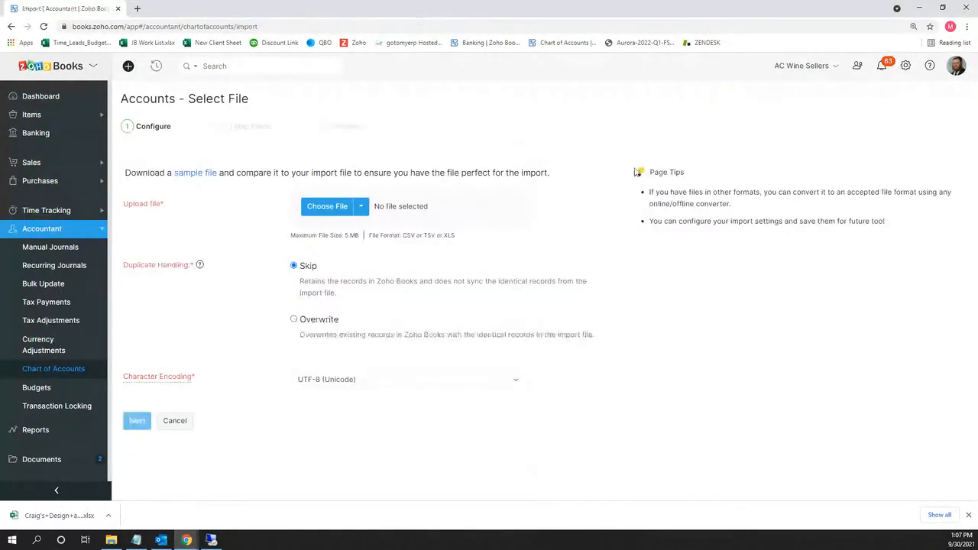
# Download the sample accounts import file and open it in Excel.
pyautogui.click(192, 174)
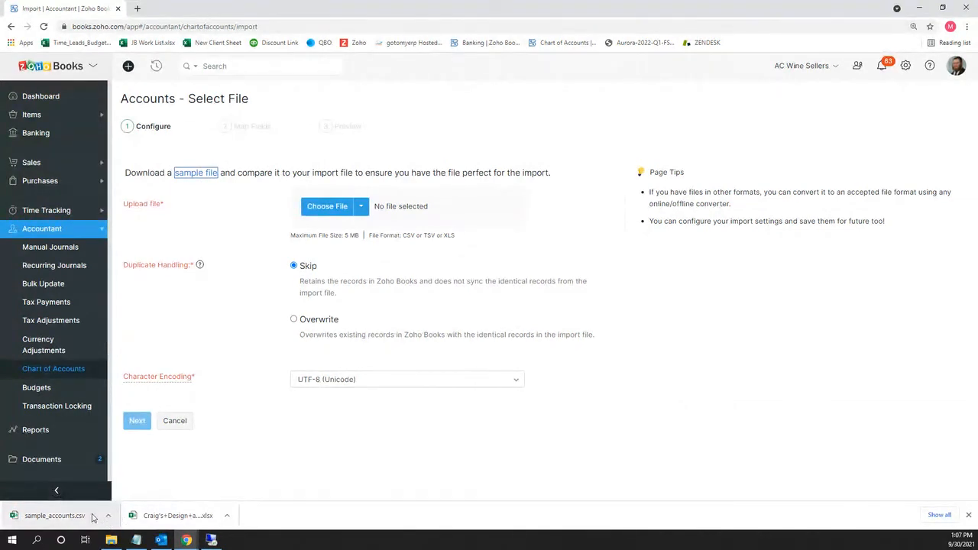
pyautogui.click(54, 515)
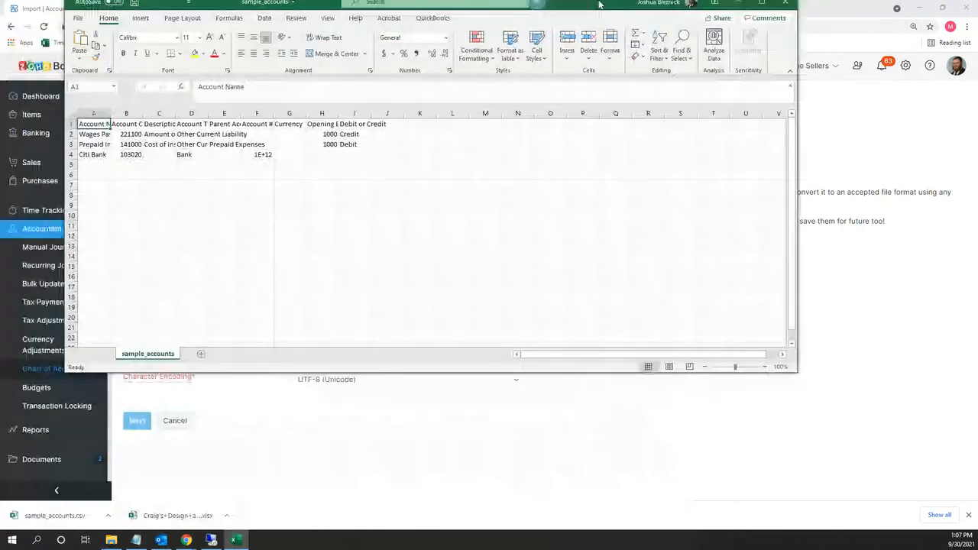
# Widen all columns of the sample accounts sheet to fit their contents.
pyautogui.hotkey('ctrl', 'a')
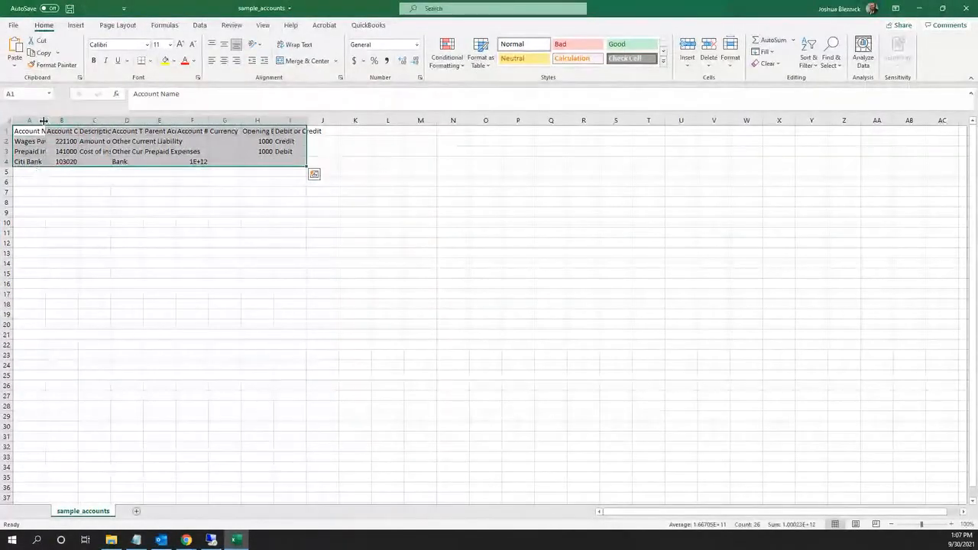
pyautogui.doubleClick(46, 120)
pyautogui.click(90, 201)
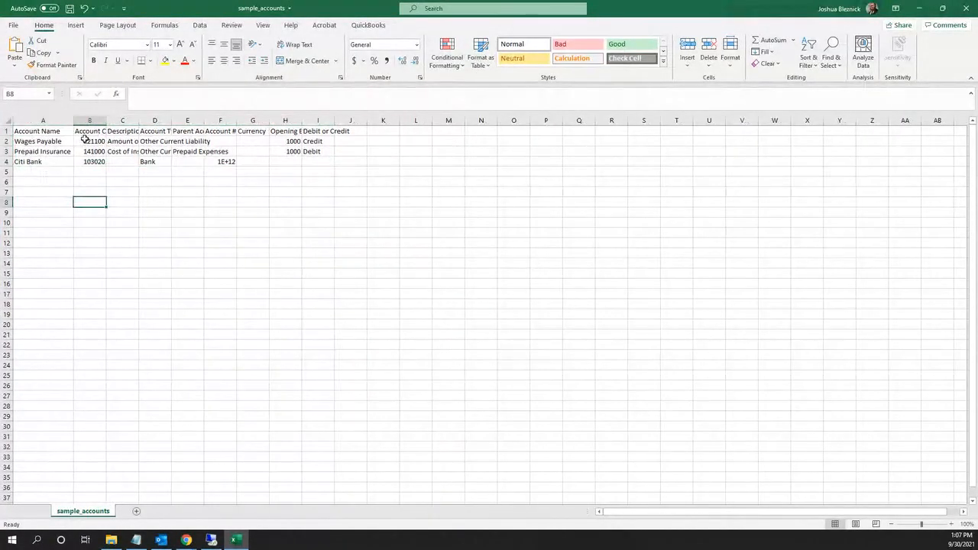
pyautogui.hotkey('ctrl', 'a')
pyautogui.doubleClick(104, 122)
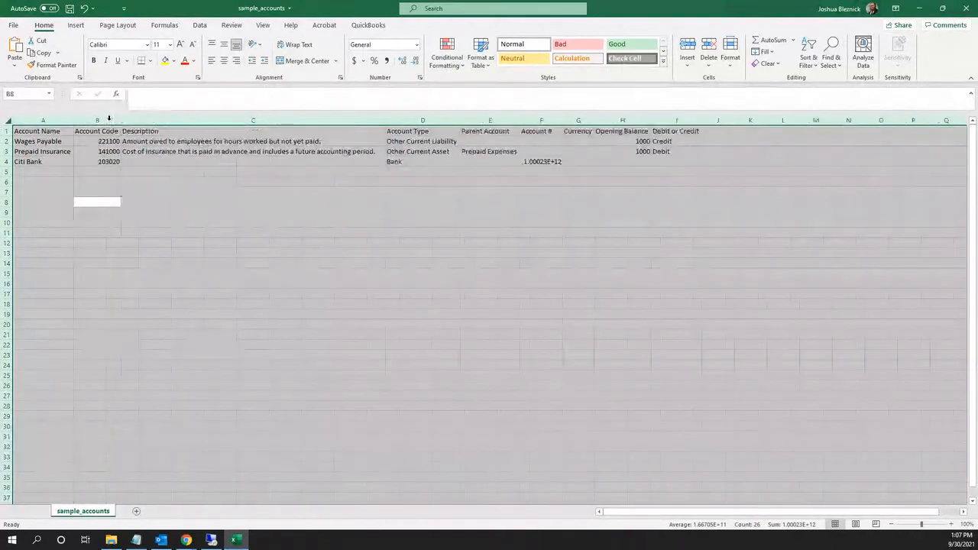
pyautogui.click(142, 190)
# Examine the sample file's columns from Account Name to Debit or Credit, using the example account rows.
pyautogui.click(43, 143)
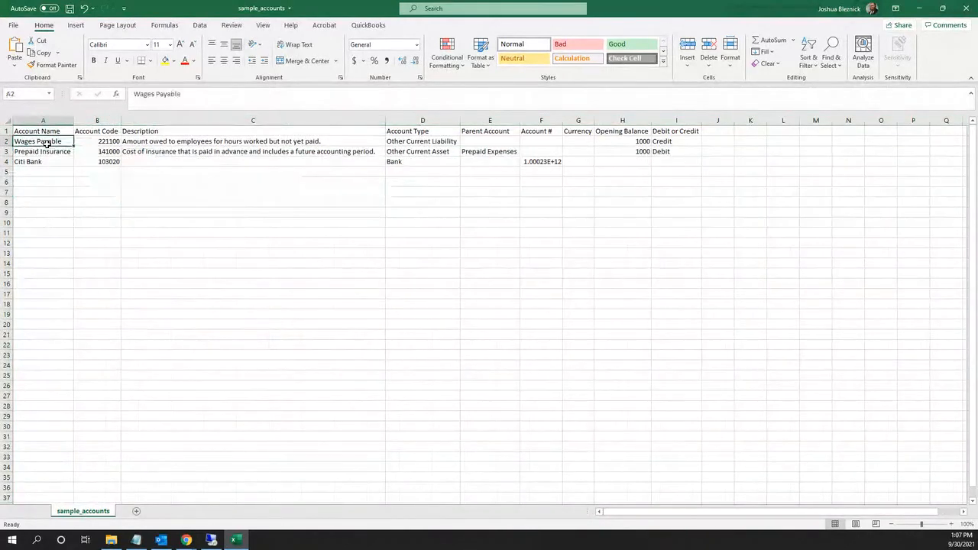
pyautogui.click(84, 142)
pyautogui.click(151, 145)
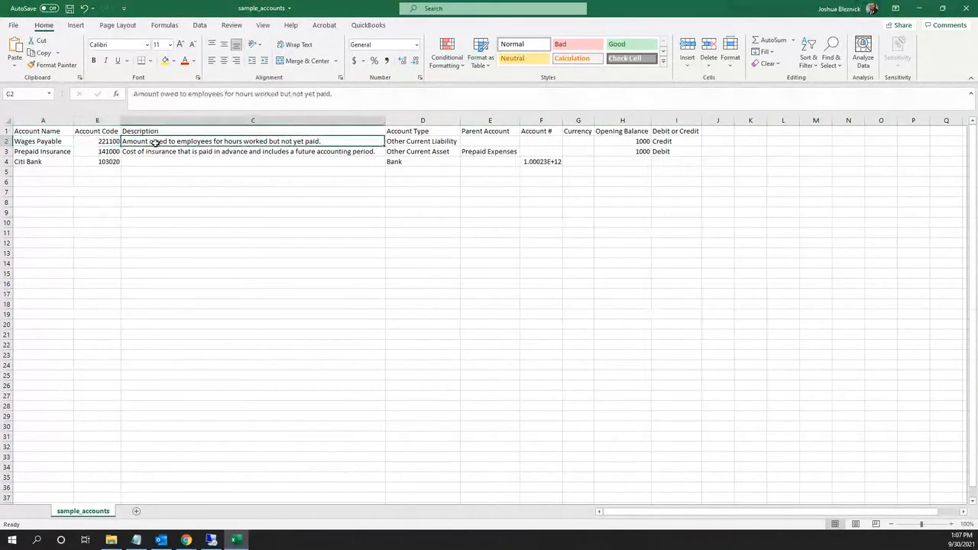
pyautogui.click(411, 145)
pyautogui.click(436, 153)
pyautogui.click(481, 142)
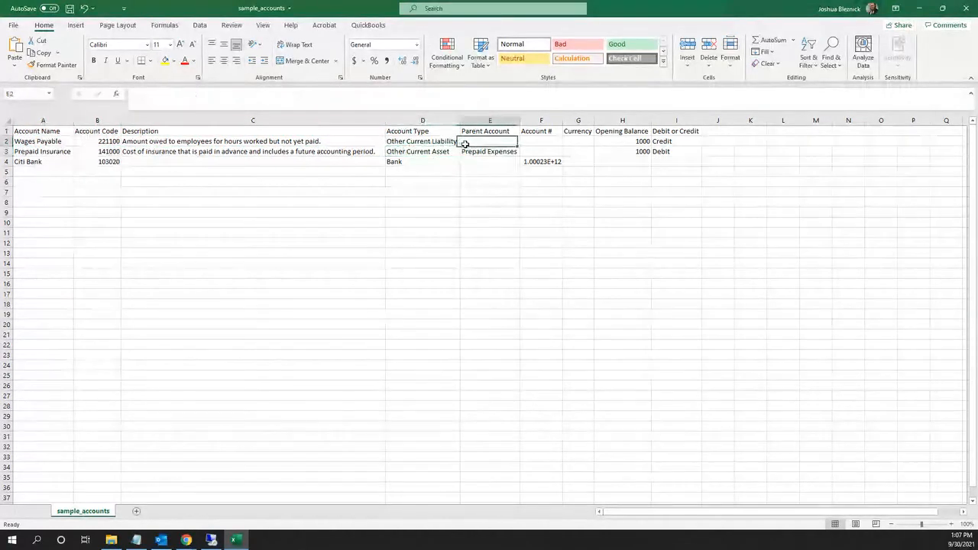
pyautogui.click(538, 144)
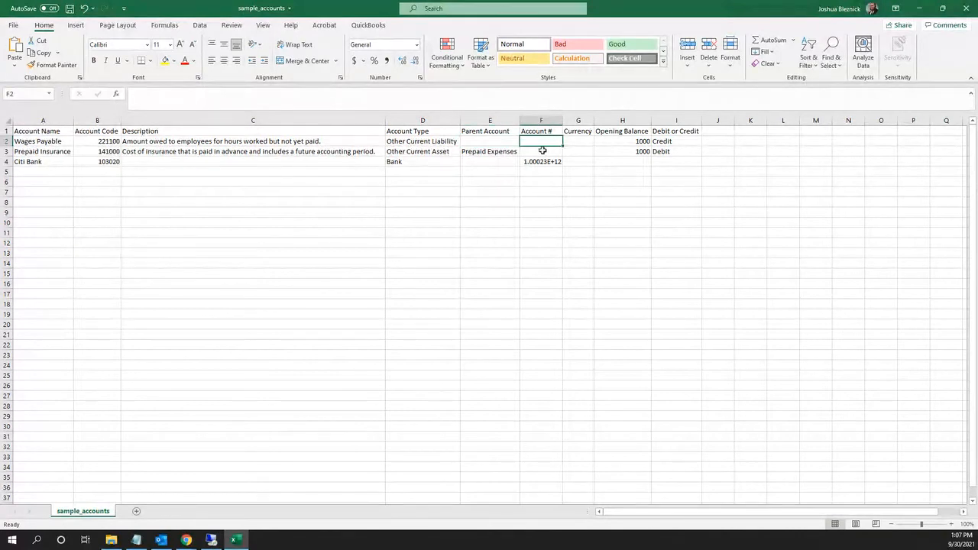
pyautogui.click(675, 120)
pyautogui.click(514, 283)
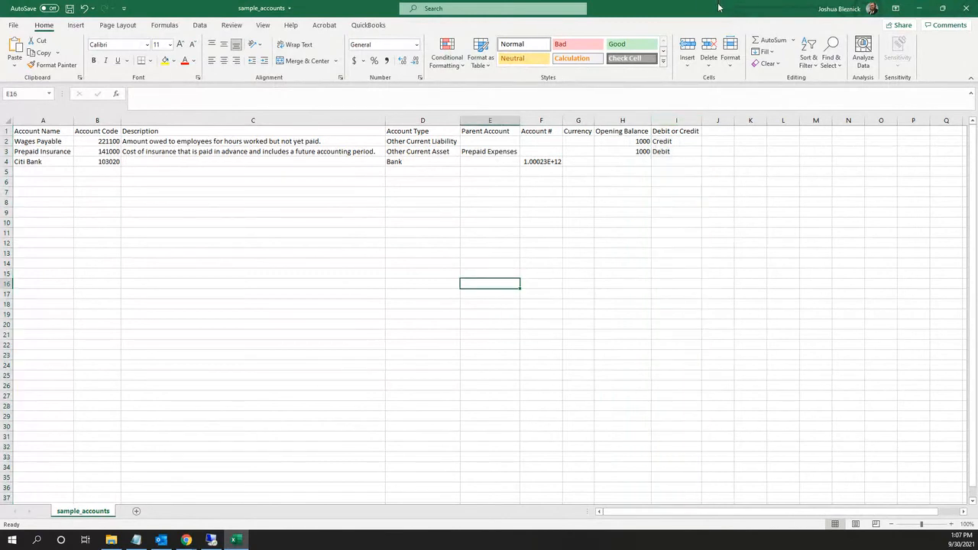
# Open the downloaded Craig's Design and Landscaping Services Account List workbook and enable editing.
pyautogui.moveTo(719, 8); pyautogui.dragTo(0, 260)
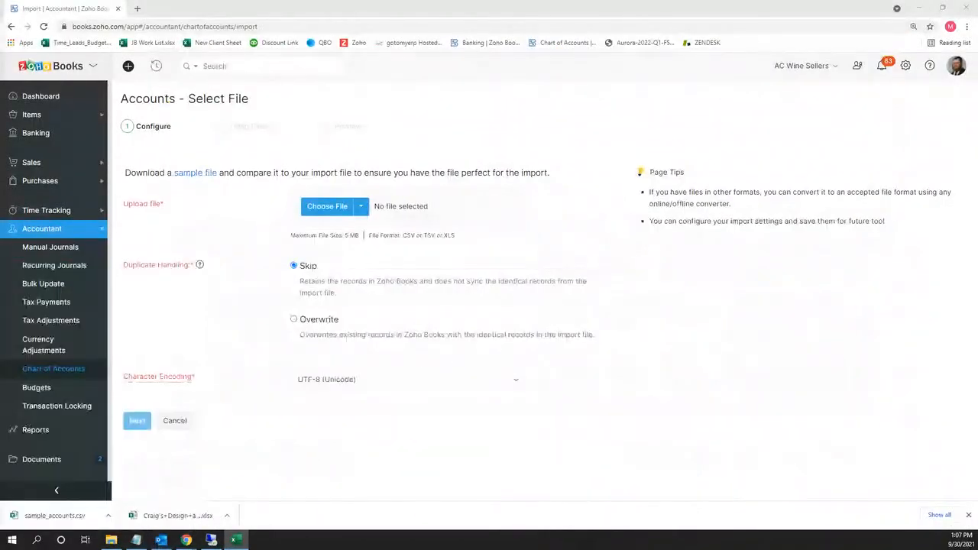
pyautogui.click(152, 513)
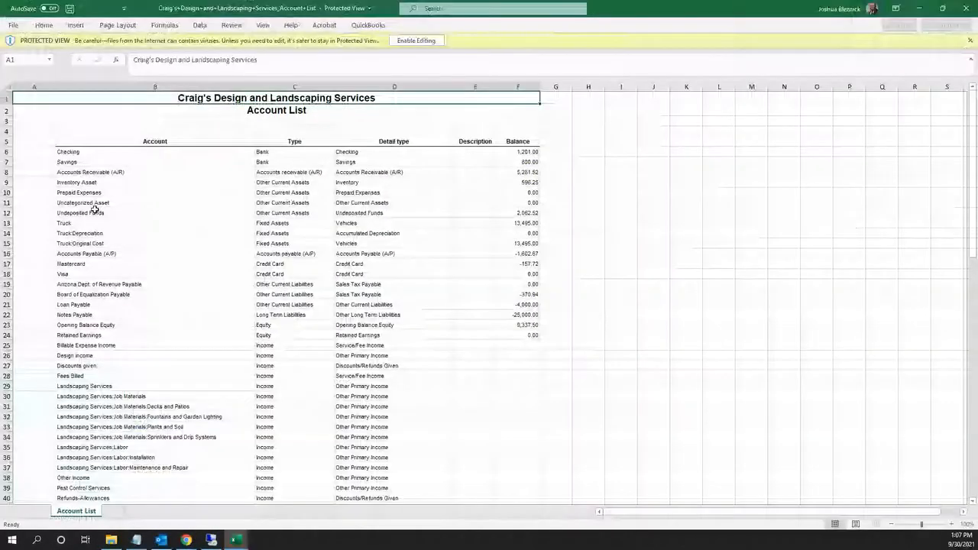
pyautogui.click(414, 41)
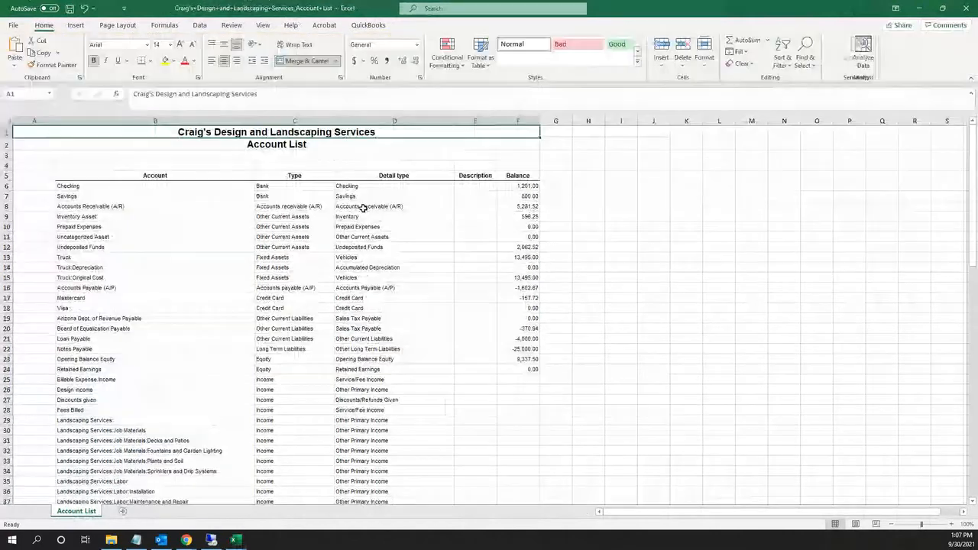
pyautogui.click(363, 207)
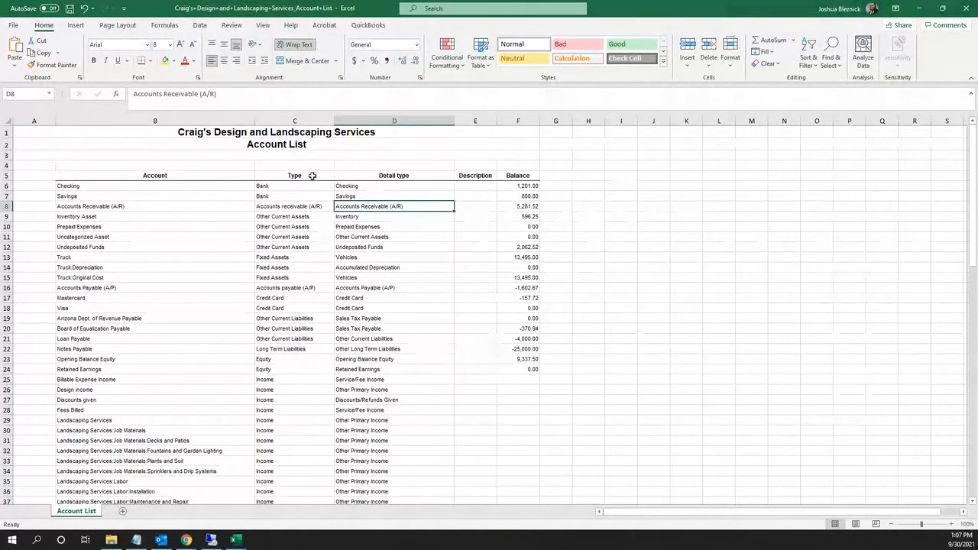
pyautogui.click(237, 147)
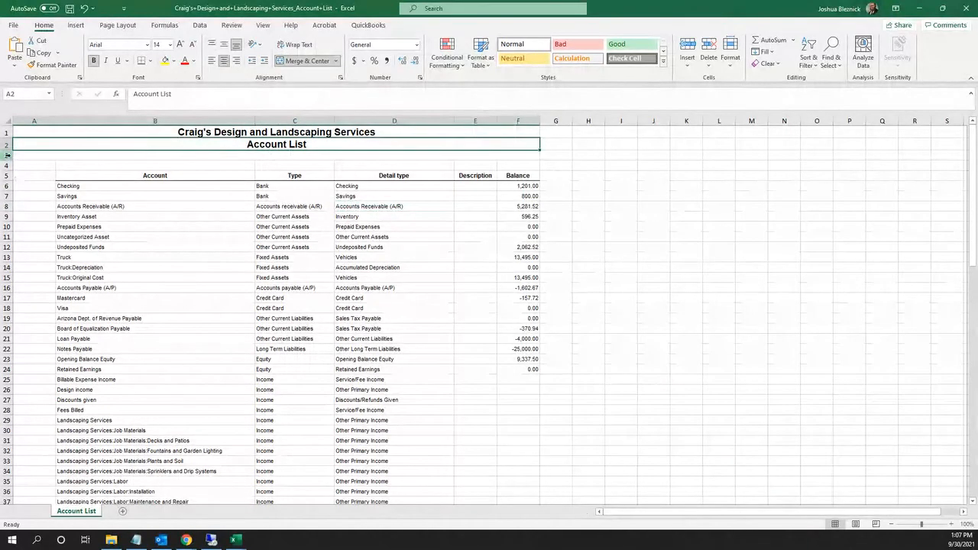
pyautogui.moveTo(7, 155); pyautogui.dragTo(8, 130)
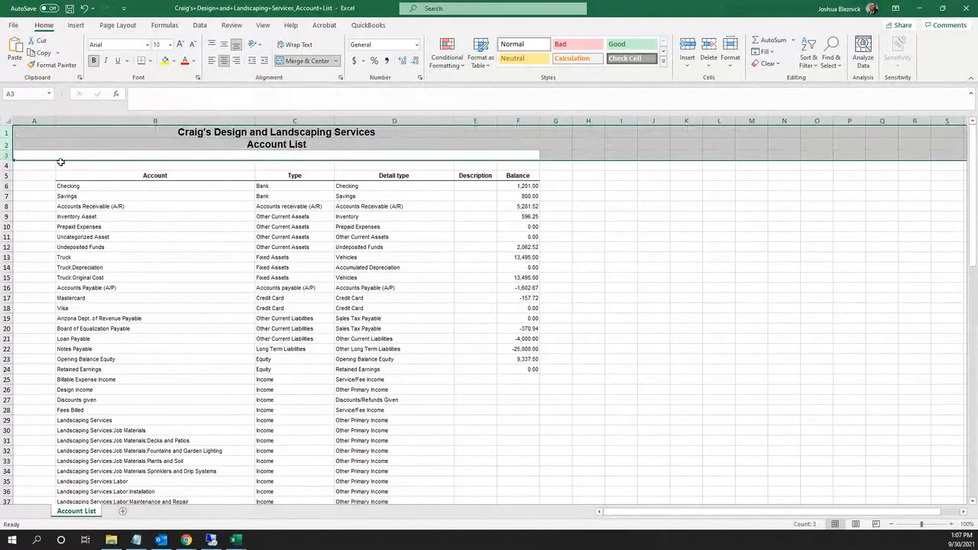
pyautogui.click(138, 196)
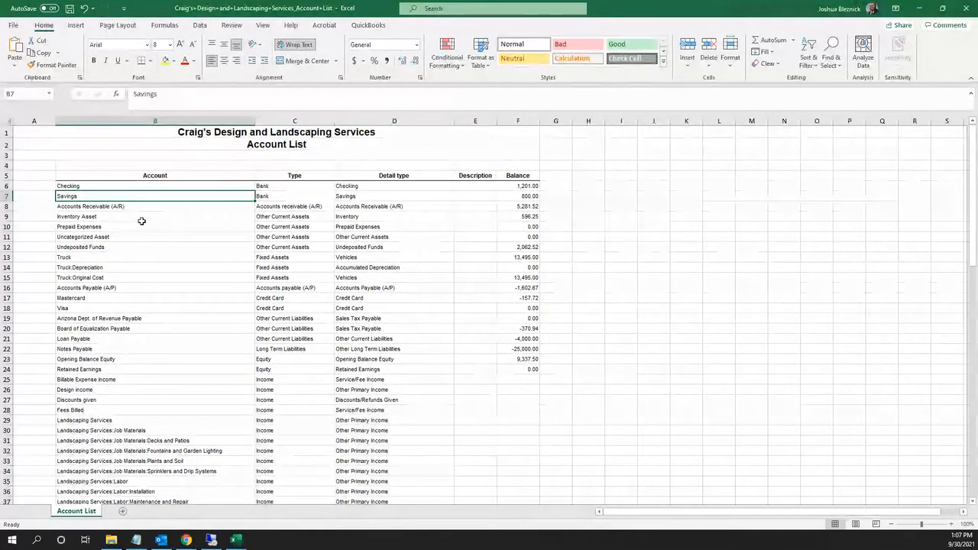
# Copy the entire account list sheet and rename the sheet as Original.
pyautogui.hotkey('ctrl', 'a')
pyautogui.hotkey('ctrl', 'a')
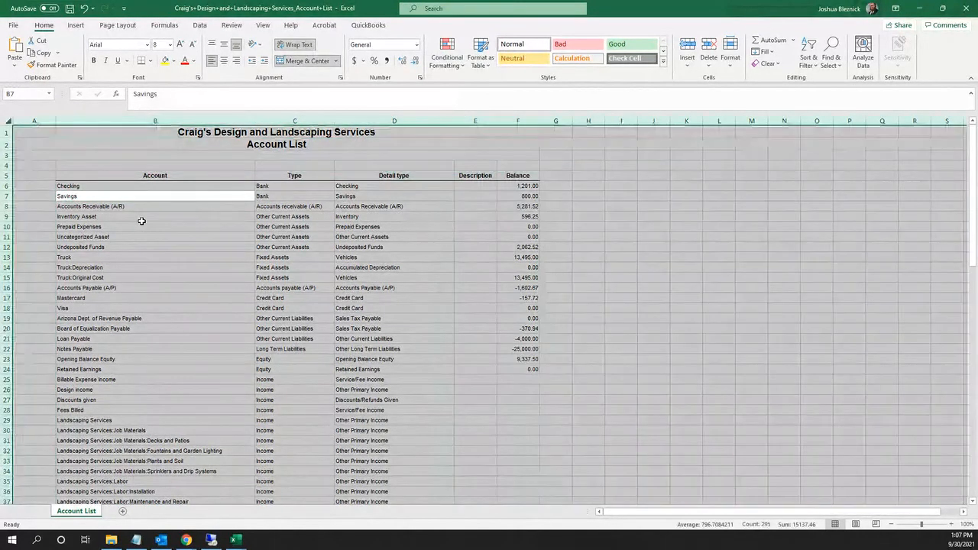
pyautogui.hotkey('ctrl', 'c')
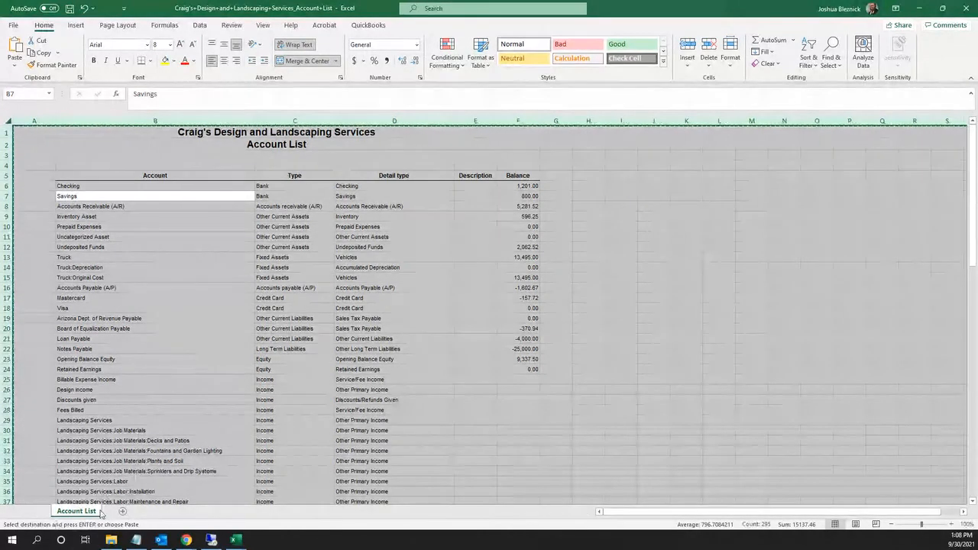
pyautogui.doubleClick(76, 511)
pyautogui.write('Origi')
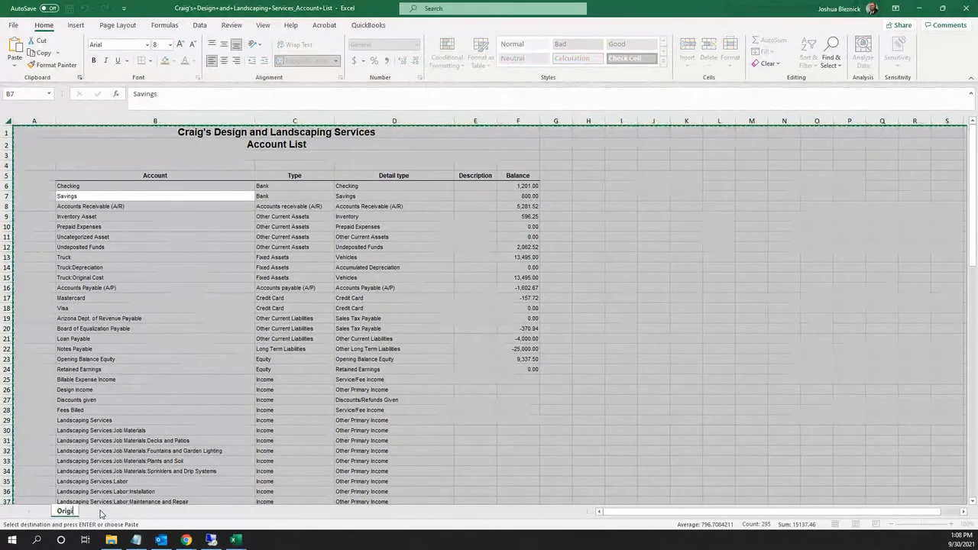
pyautogui.write('nal')
pyautogui.press('Return')
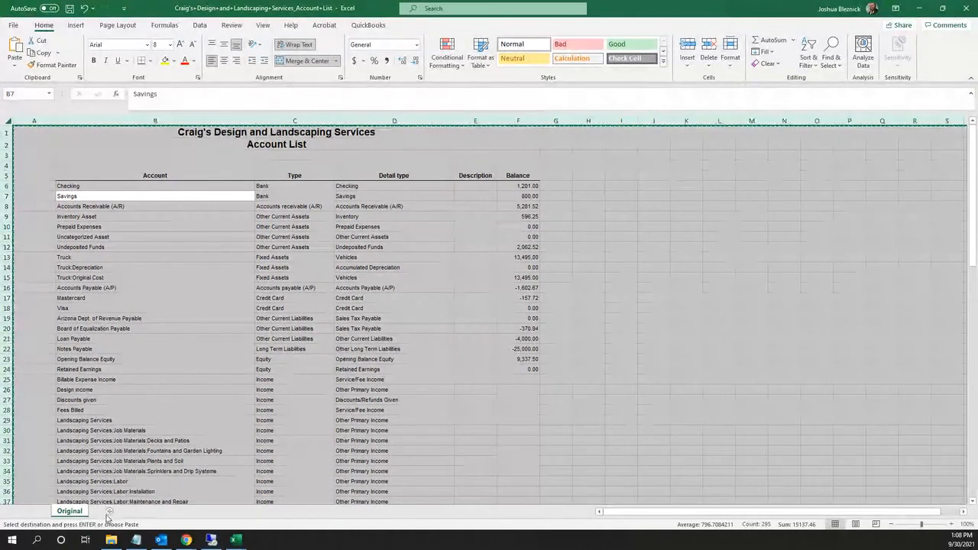
# Add a new sheet after Original and name it Modified.
pyautogui.click(110, 511)
pyautogui.doubleClick(106, 512)
pyautogui.write('M')
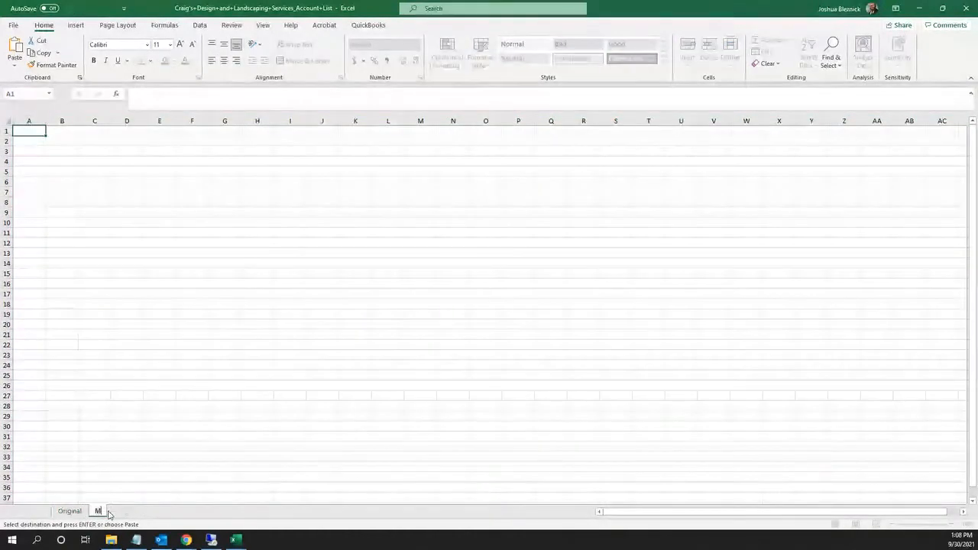
pyautogui.write('odified')
pyautogui.press('Return')
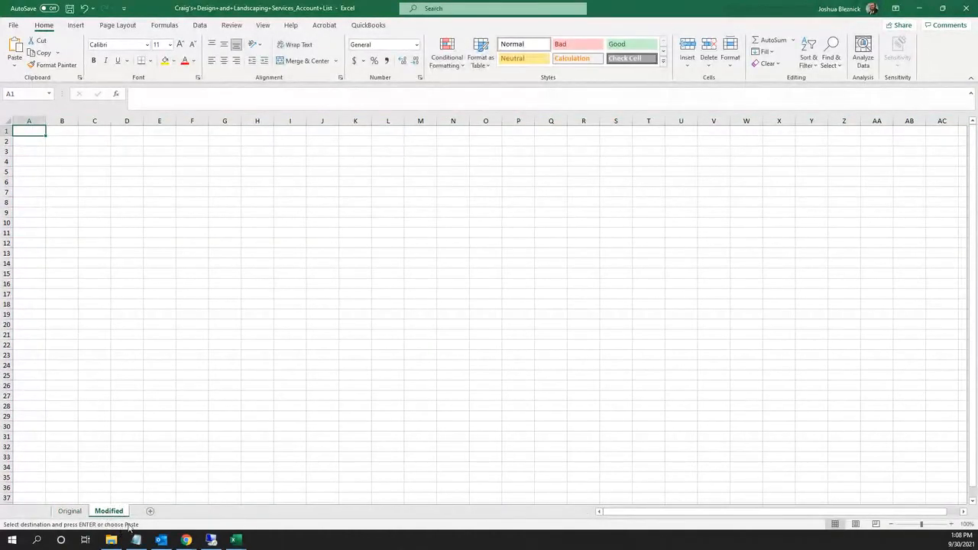
# Add a third sheet after Modified and name it Import.
pyautogui.click(150, 511)
pyautogui.doubleClick(153, 512)
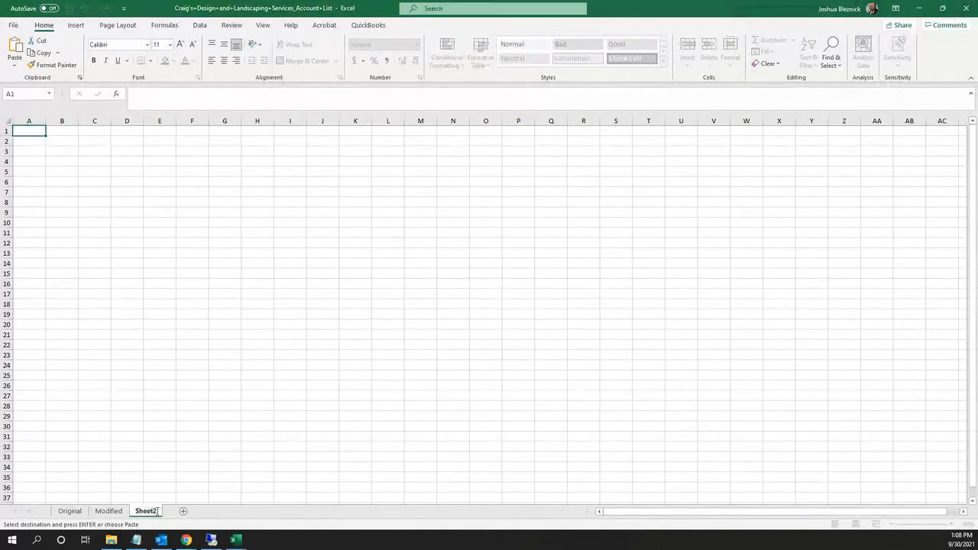
pyautogui.press('BackSpace')
pyautogui.press('BackSpace')
pyautogui.press('BackSpace')
pyautogui.press('BackSpace')
pyautogui.press('BackSpace')
pyautogui.press('BackSpace')
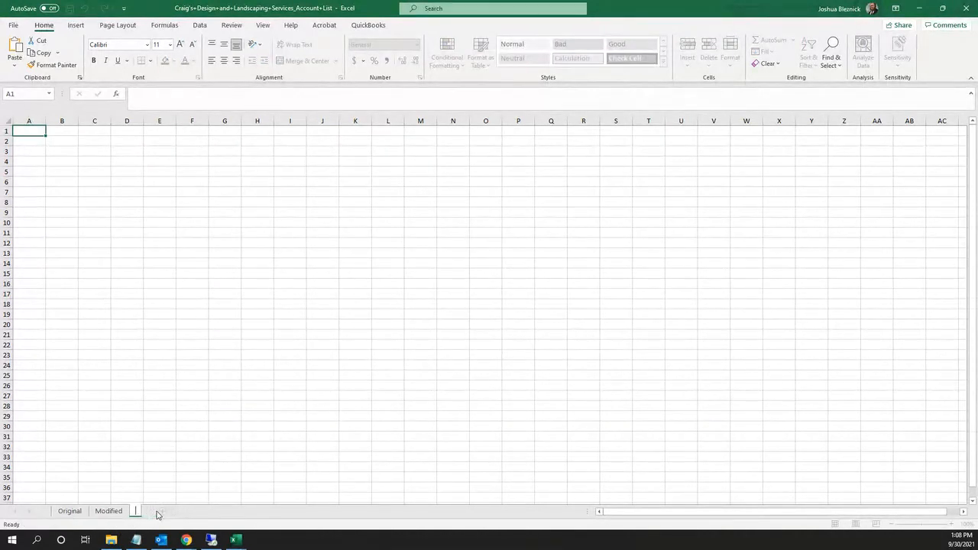
pyautogui.write('Import')
pyautogui.press('Return')
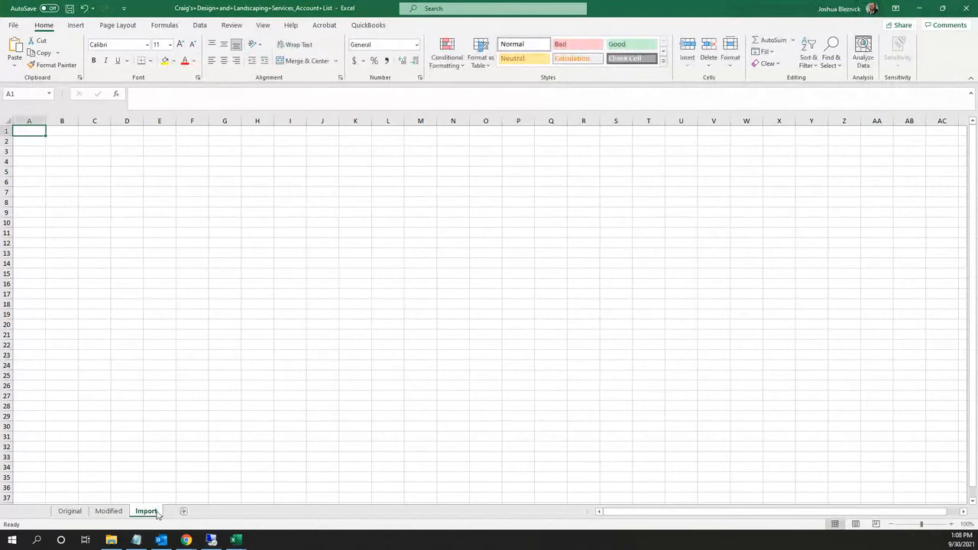
# Copy the full contents of the Original sheet into the Modified sheet.
pyautogui.click(70, 512)
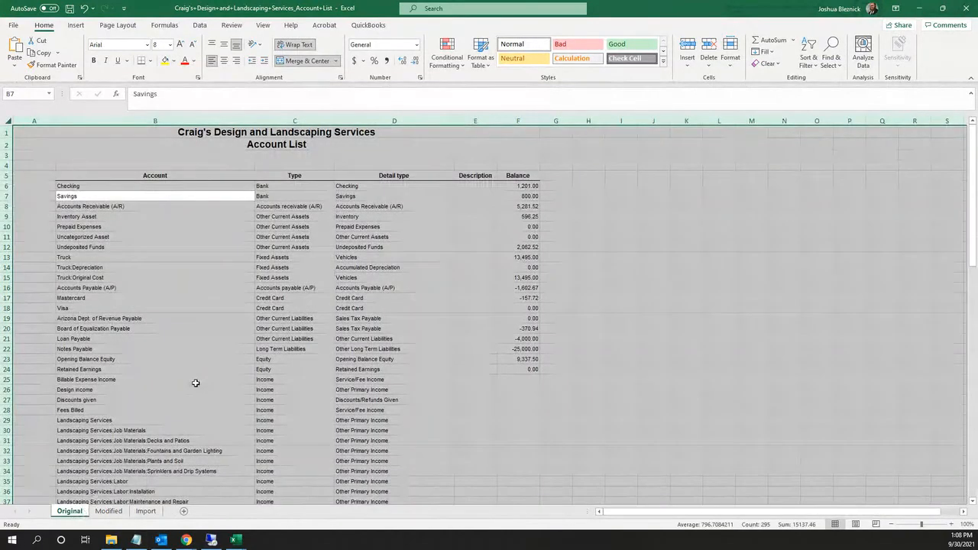
pyautogui.hotkey('ctrl', 'c')
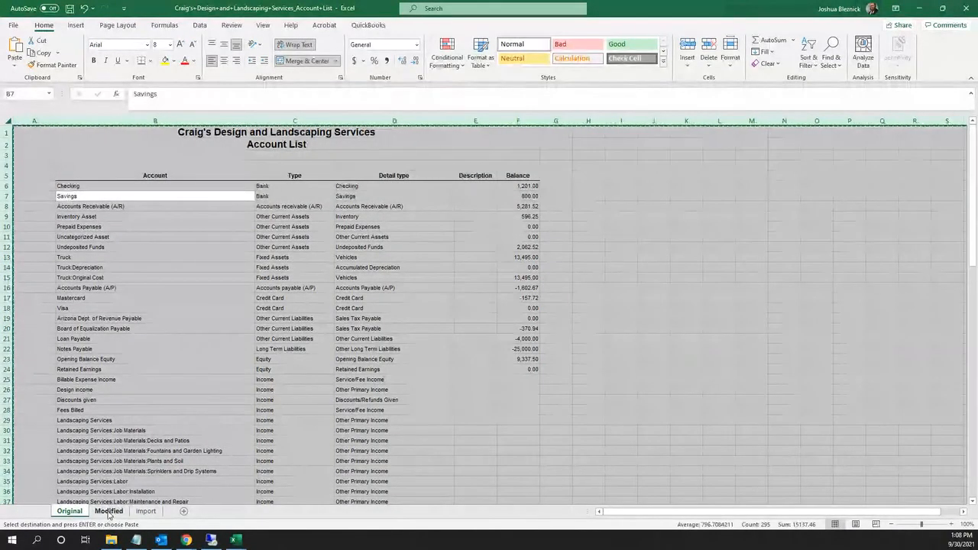
pyautogui.hotkey('ctrl', 'pagedown')
pyautogui.hotkey('ctrl', 'v')
pyautogui.click(122, 267)
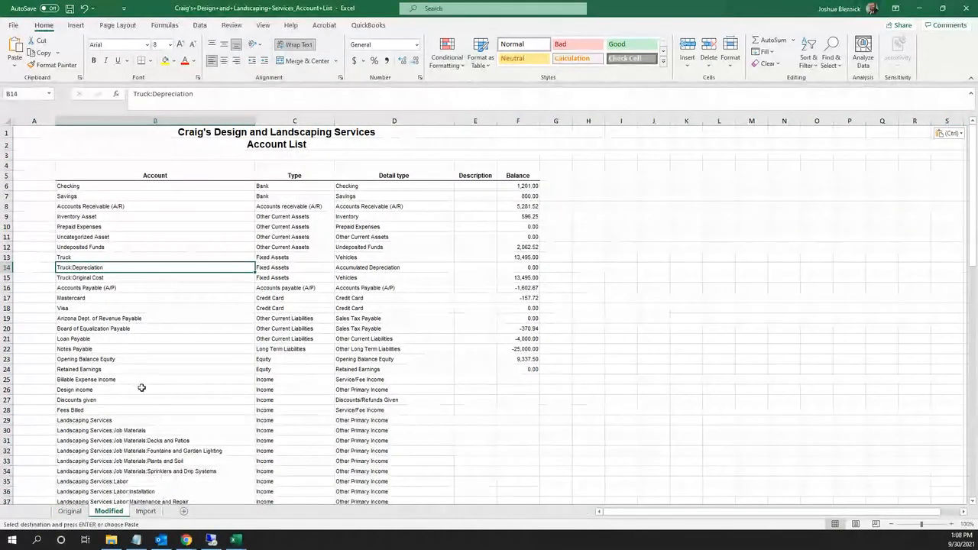
pyautogui.click(201, 288)
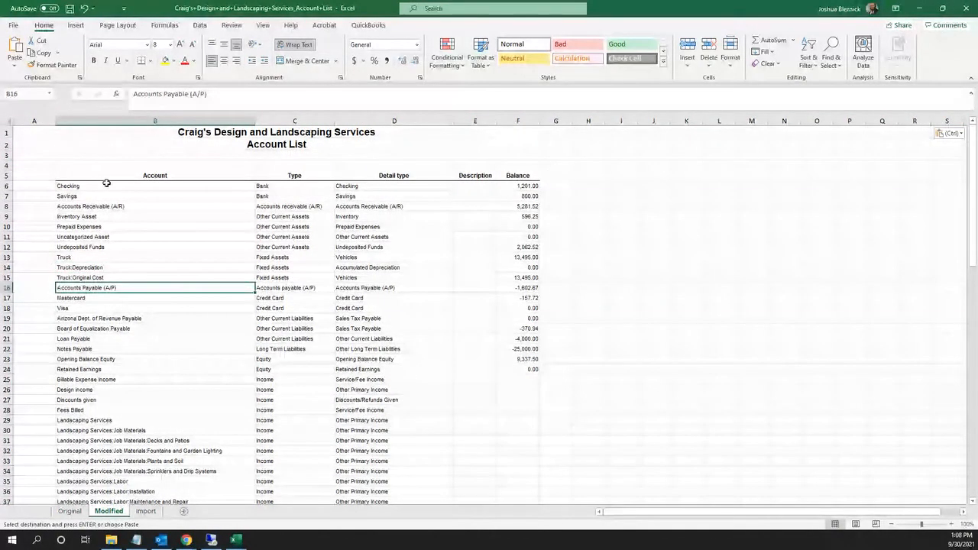
# Delete the title and blank rows 1 to 4 above the column headings in the Modified sheet.
pyautogui.click(68, 165)
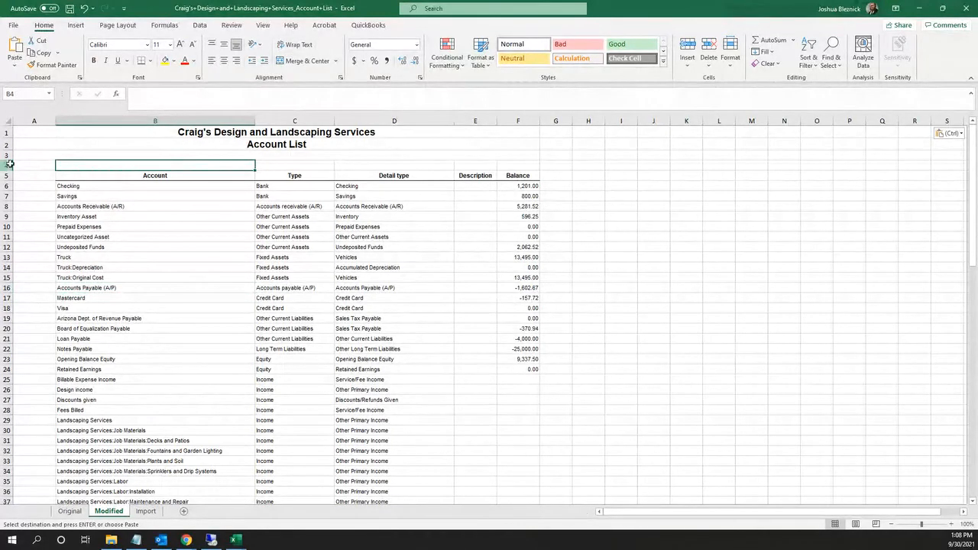
pyautogui.moveTo(6, 164); pyautogui.dragTo(15, 132)
pyautogui.rightClick(68, 142)
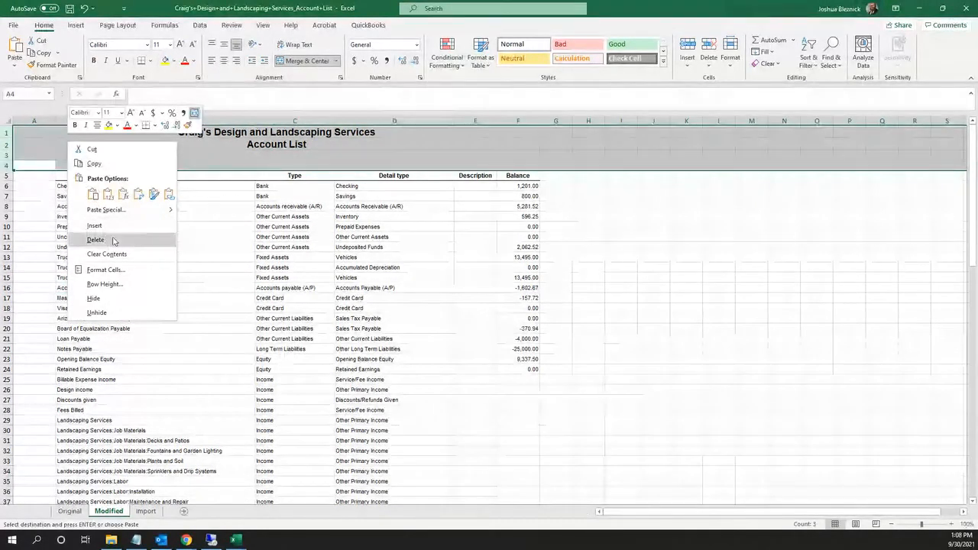
pyautogui.click(97, 239)
pyautogui.click(107, 133)
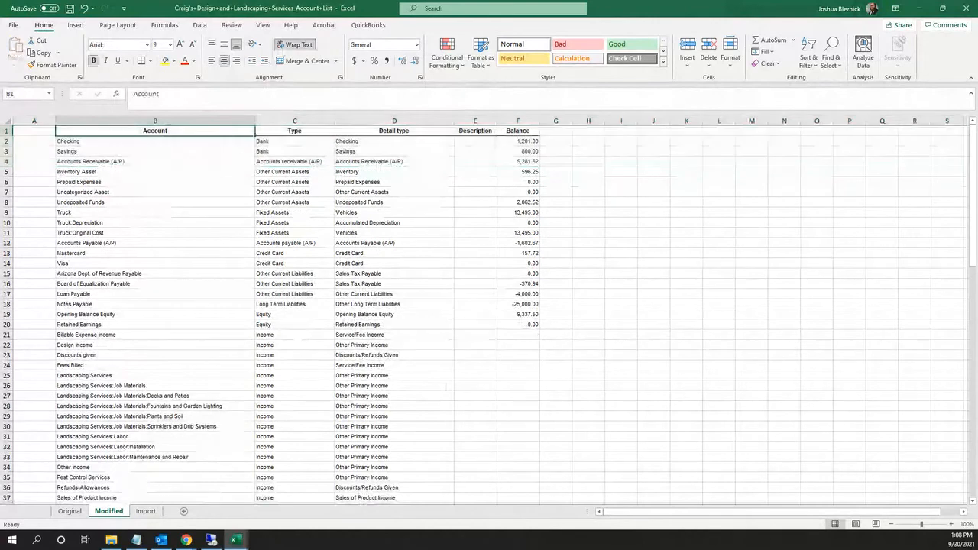
# Insert a blank row above the column headings in the Modified sheet.
pyautogui.click(394, 172)
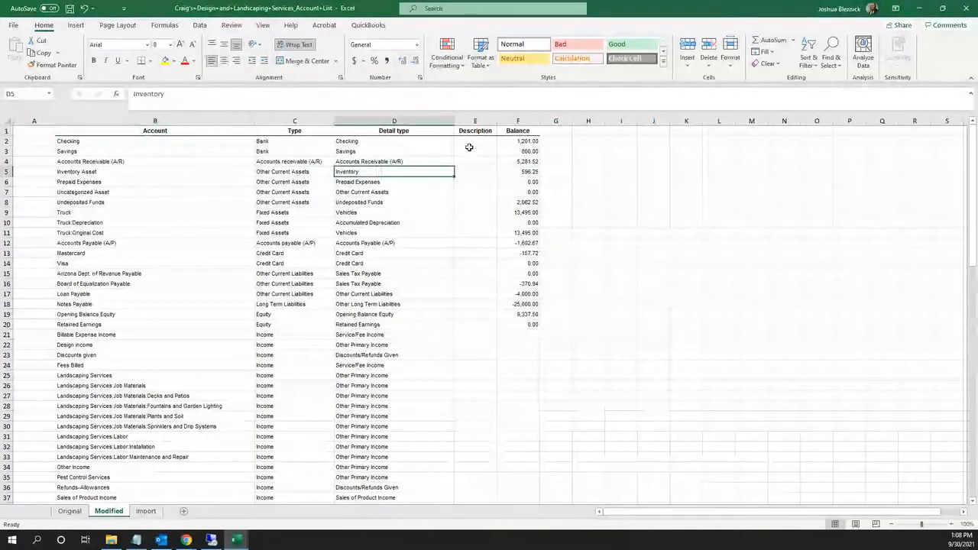
pyautogui.click(481, 131)
pyautogui.click(556, 141)
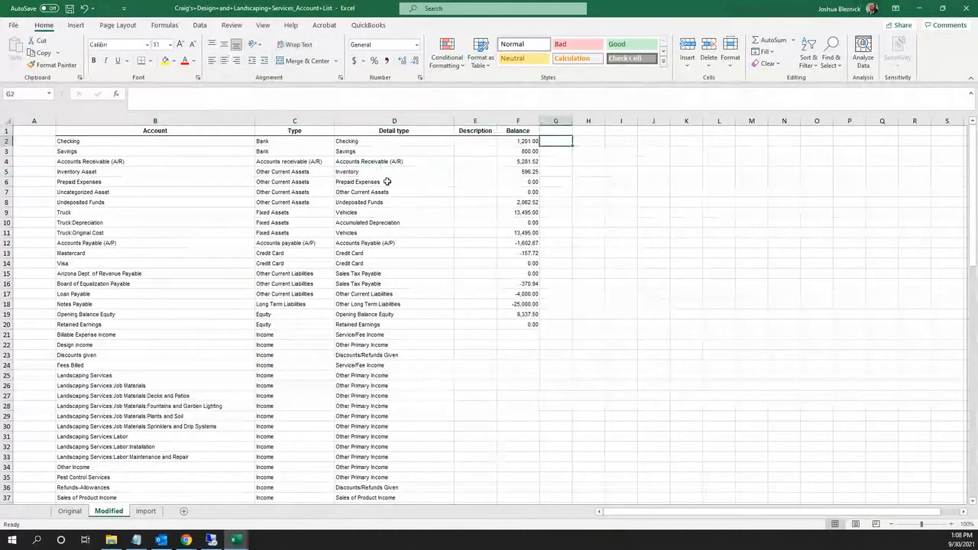
pyautogui.click(43, 173)
pyautogui.click(7, 132)
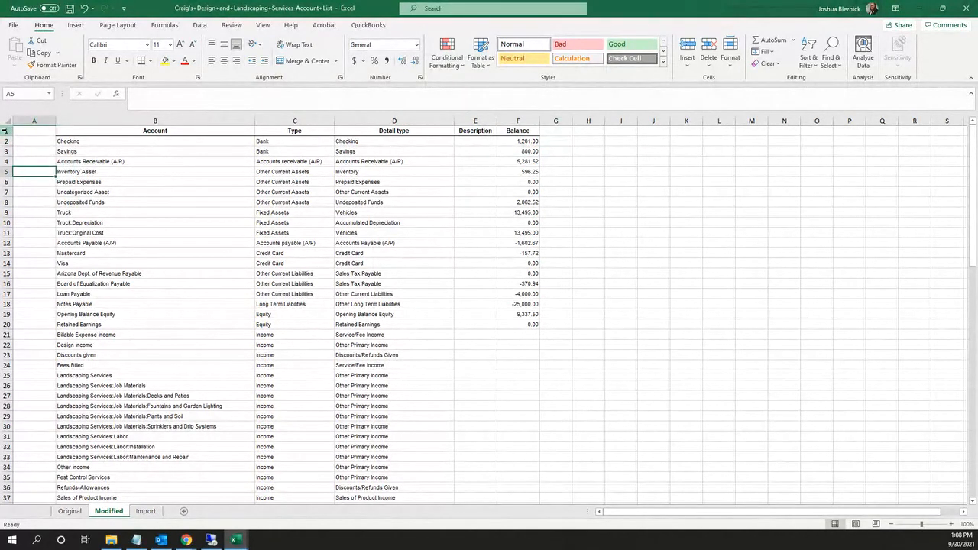
pyautogui.rightClick(7, 132)
pyautogui.click(31, 213)
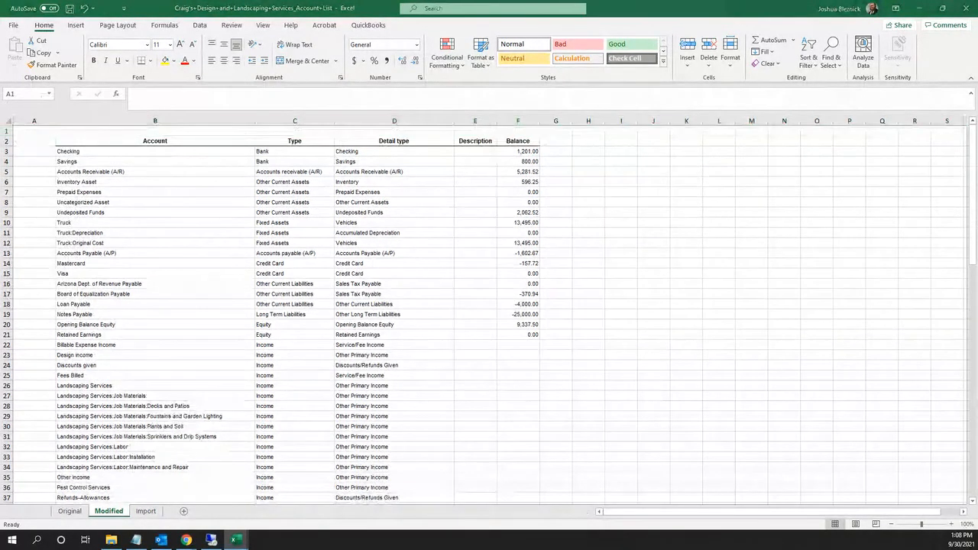
# Copy the heading row of the sample_accounts template into row 1 of the Modified sheet and widen column A to fit its heading.
pyautogui.hotkey('ctrl', 'c')
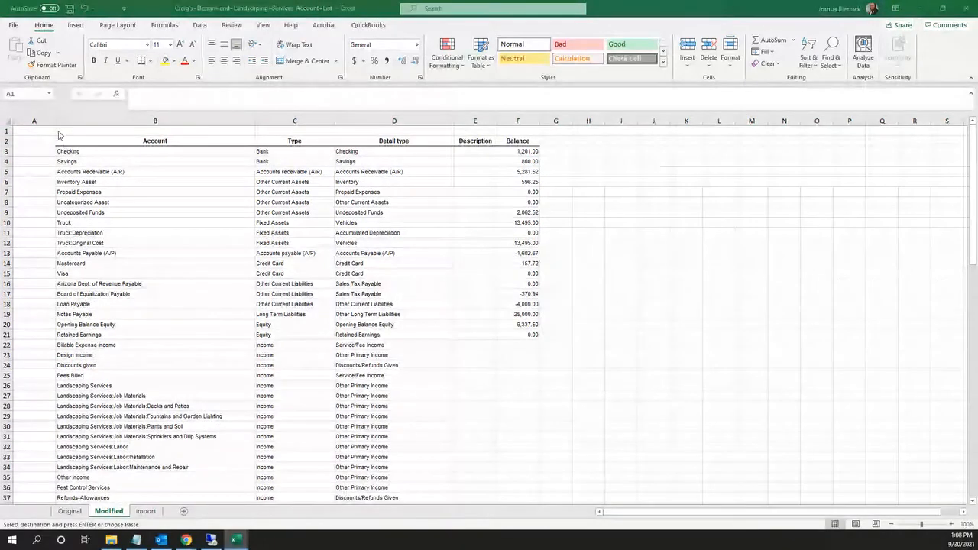
pyautogui.click(45, 127)
pyautogui.click(45, 127)
pyautogui.hotkey('ctrl', 'v')
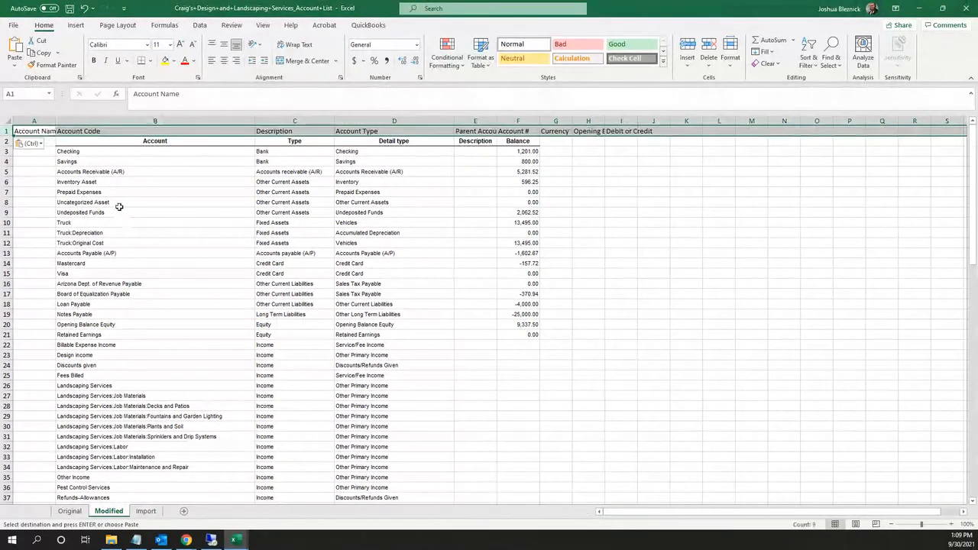
pyautogui.click(90, 180)
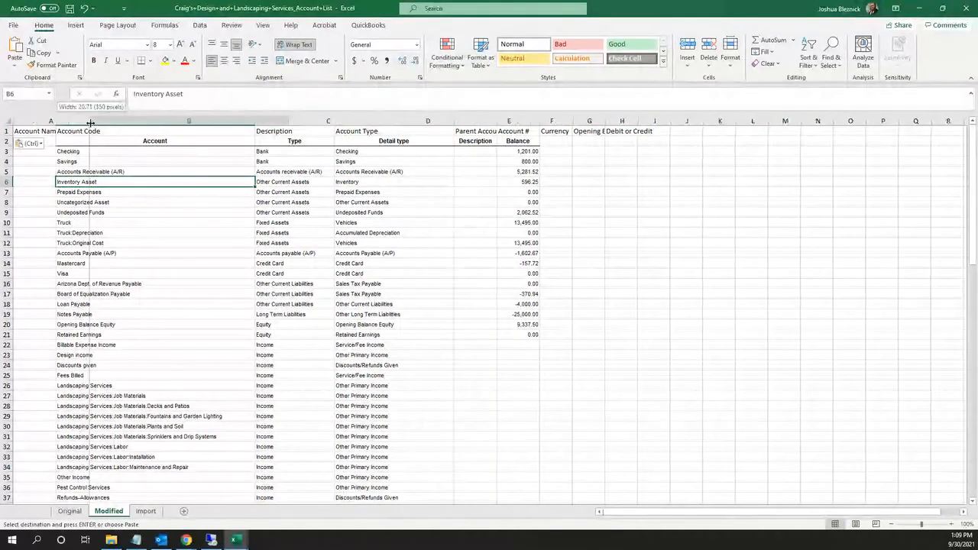
pyautogui.moveTo(57, 124); pyautogui.dragTo(90, 124)
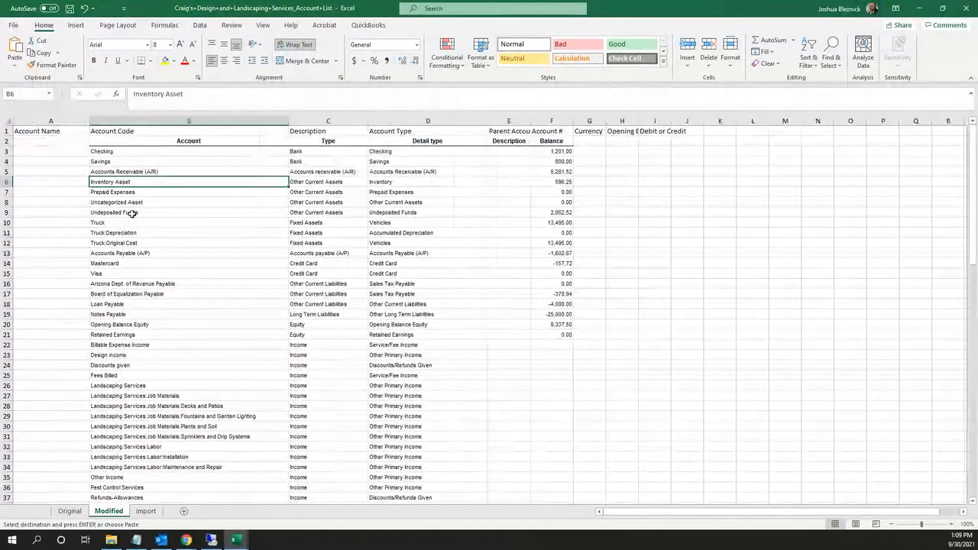
# Delete columns E through J, headed Parent Account to Debit or Credit, from the Modified sheet.
pyautogui.click(324, 131)
pyautogui.click(413, 132)
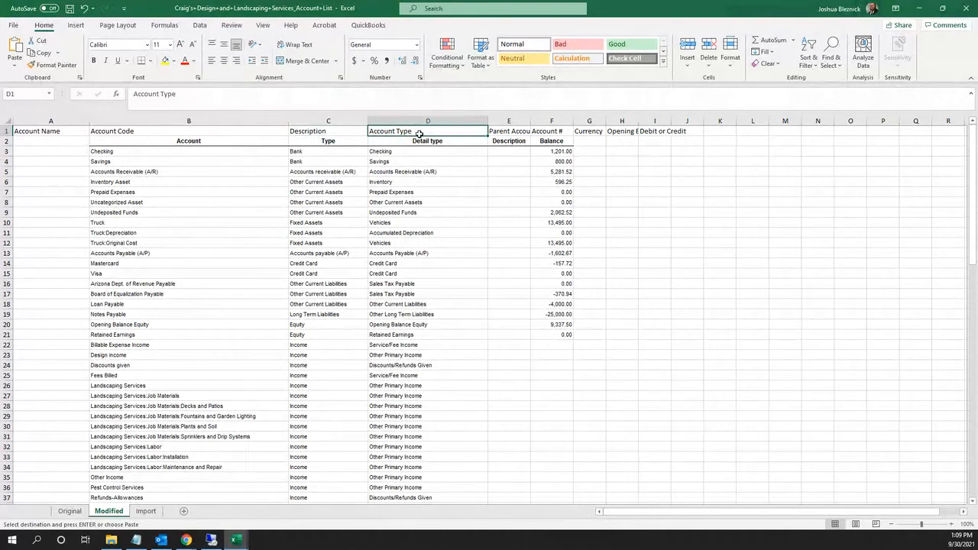
pyautogui.click(511, 133)
pyautogui.click(552, 133)
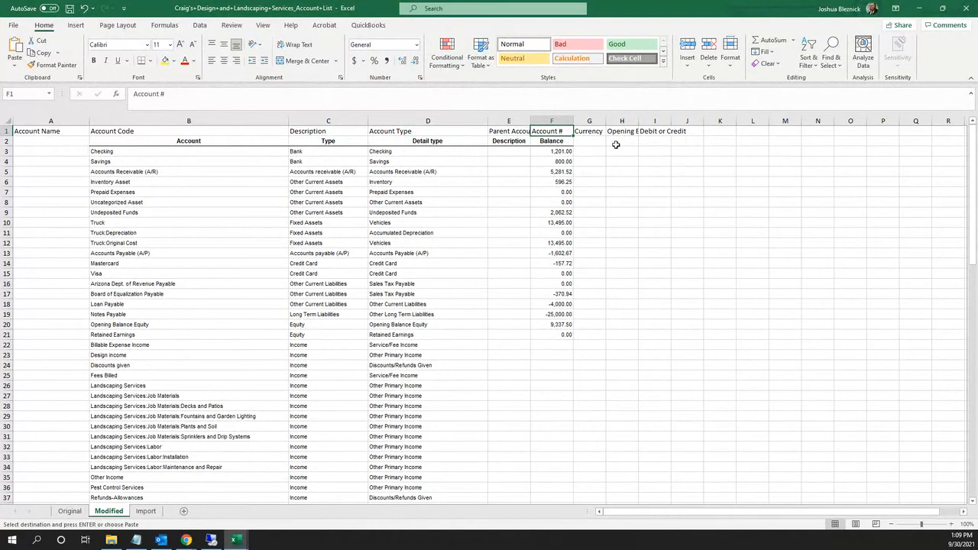
pyautogui.moveTo(510, 121); pyautogui.dragTo(679, 160)
pyautogui.rightClick(574, 201)
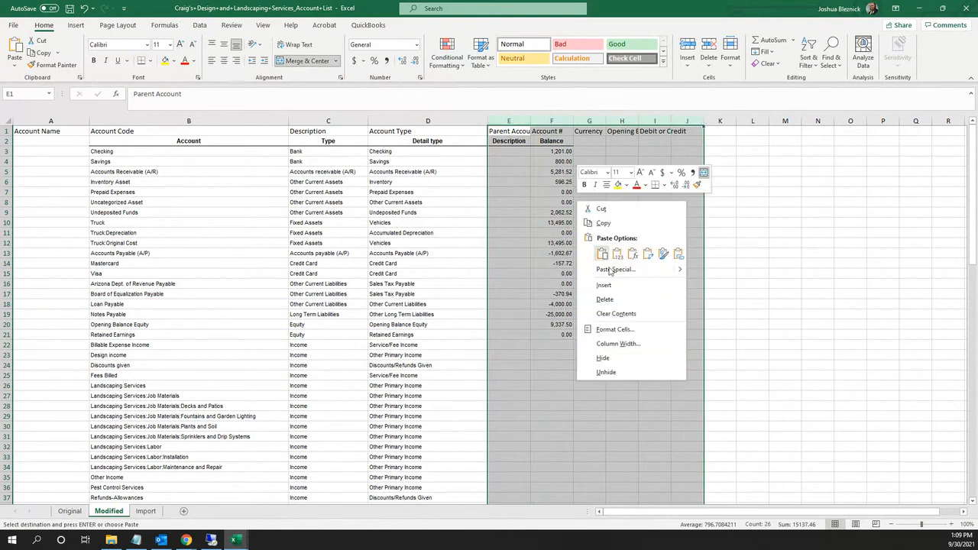
pyautogui.click(621, 304)
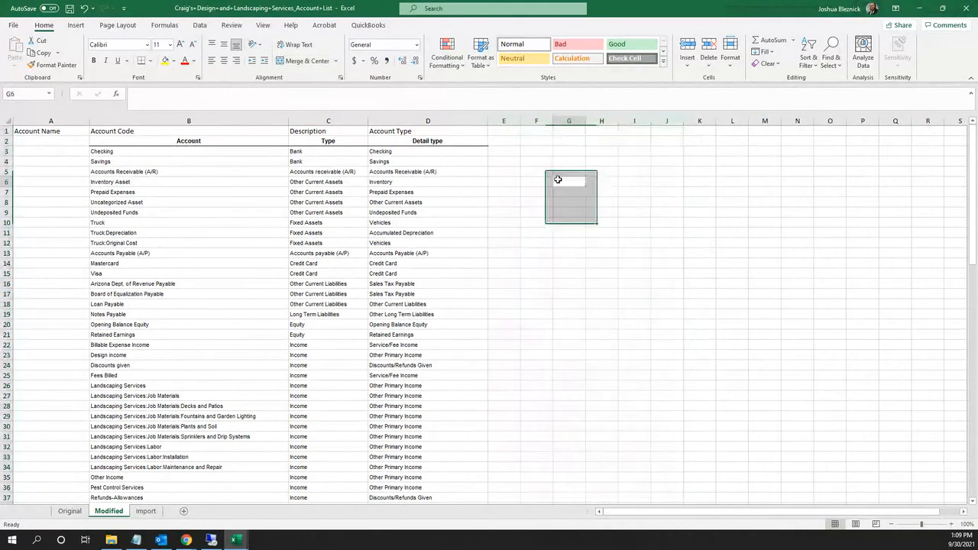
pyautogui.click(569, 182)
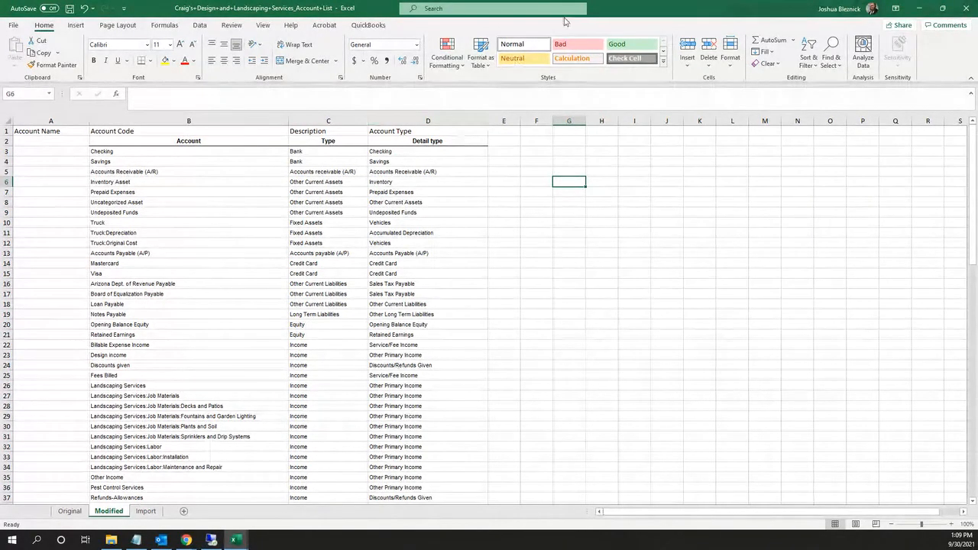
# Switch to Zoho Books, attach sample_accounts.csv from the desktop to the accounts import and continue to field mapping.
pyautogui.moveTo(638, 9); pyautogui.dragTo(565, 548)
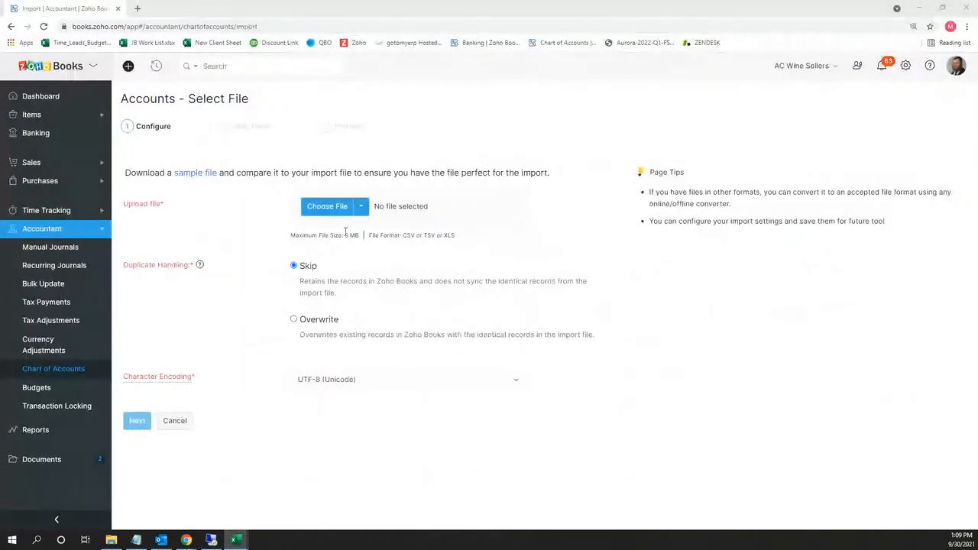
pyautogui.click(361, 209)
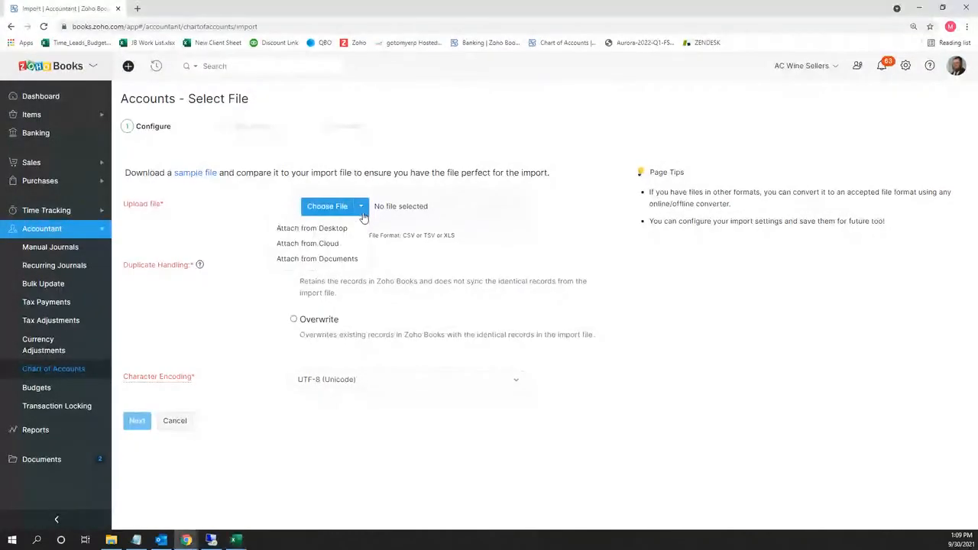
pyautogui.click(325, 228)
pyautogui.click(128, 88)
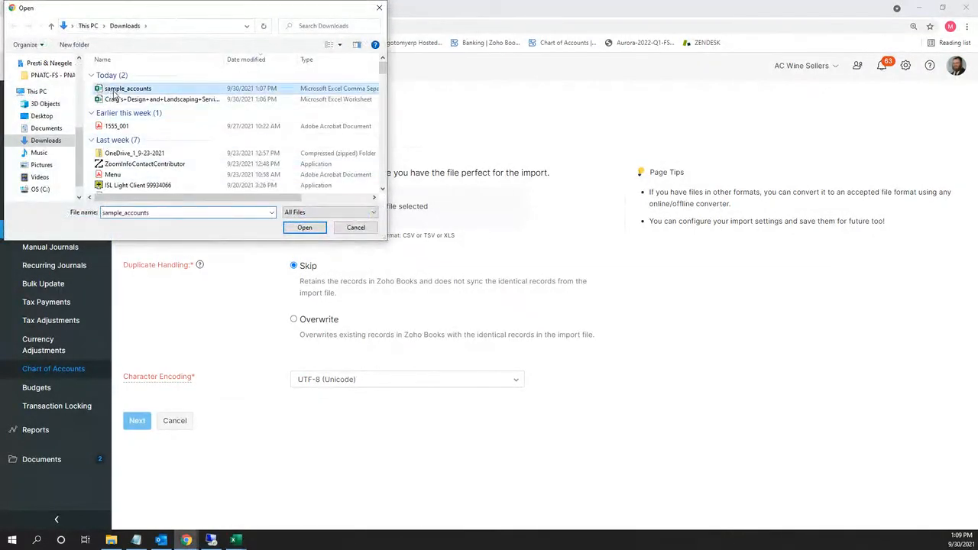
pyautogui.click(303, 228)
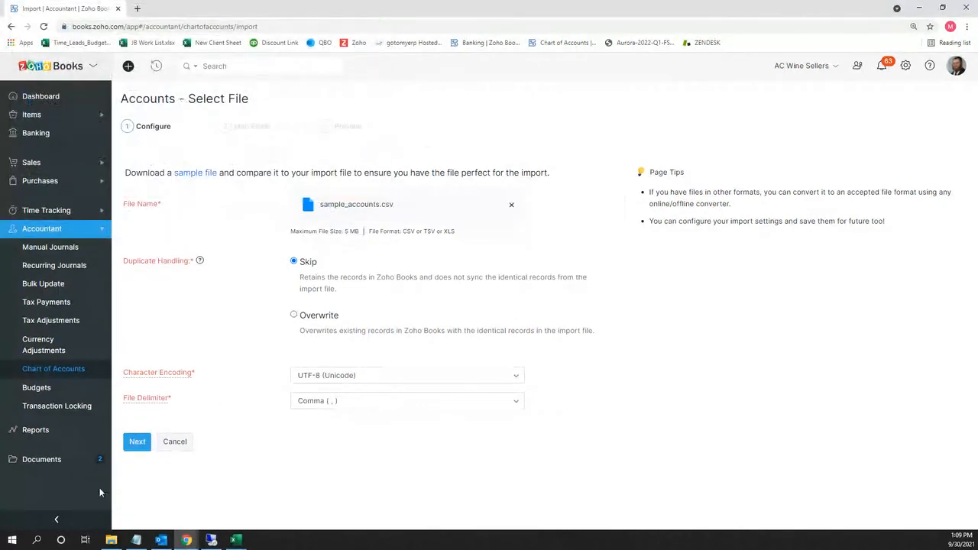
pyautogui.click(138, 446)
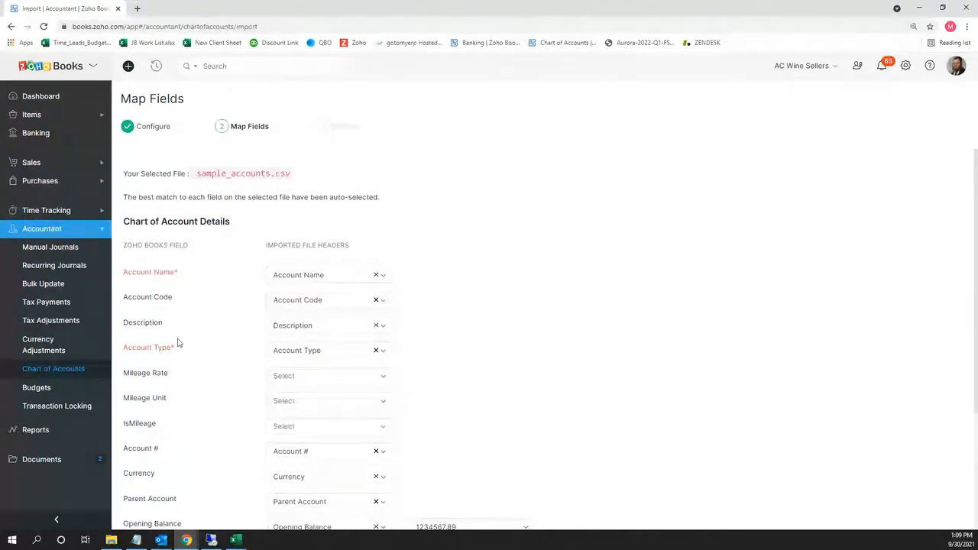
# Review how the Zoho Books account fields are mapped to the headers of the imported file.
pyautogui.scroll(-3, 175, 359)
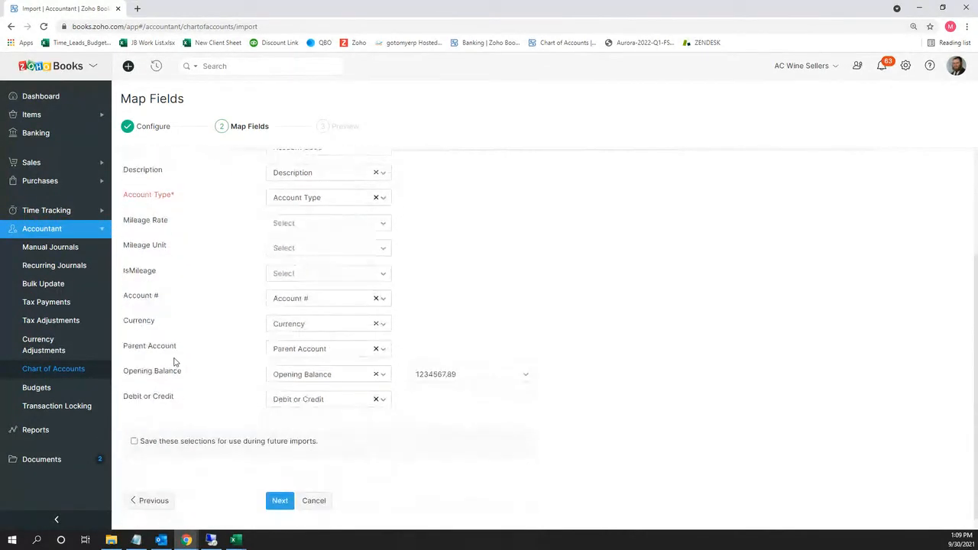
pyautogui.scroll(3, 180, 365)
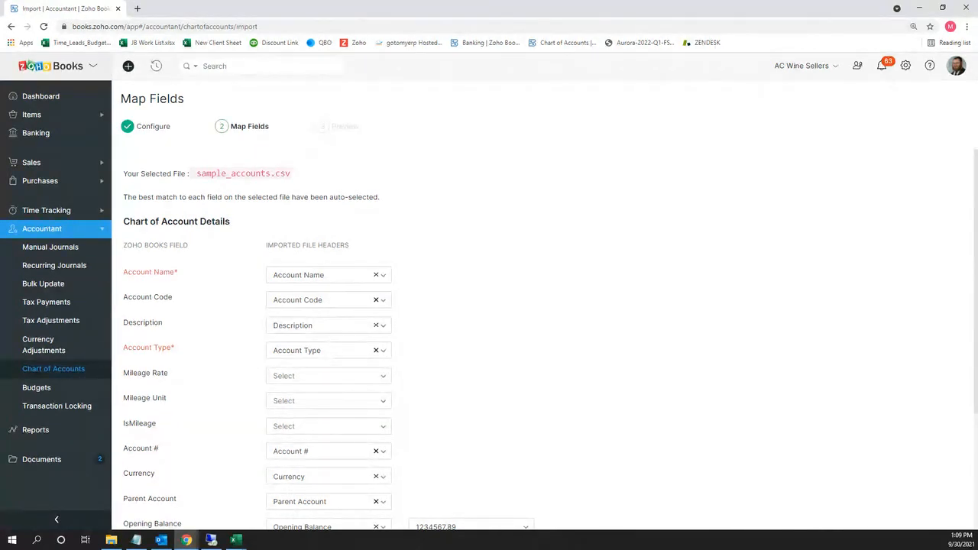
pyautogui.hotkey('alt', 'Tab')
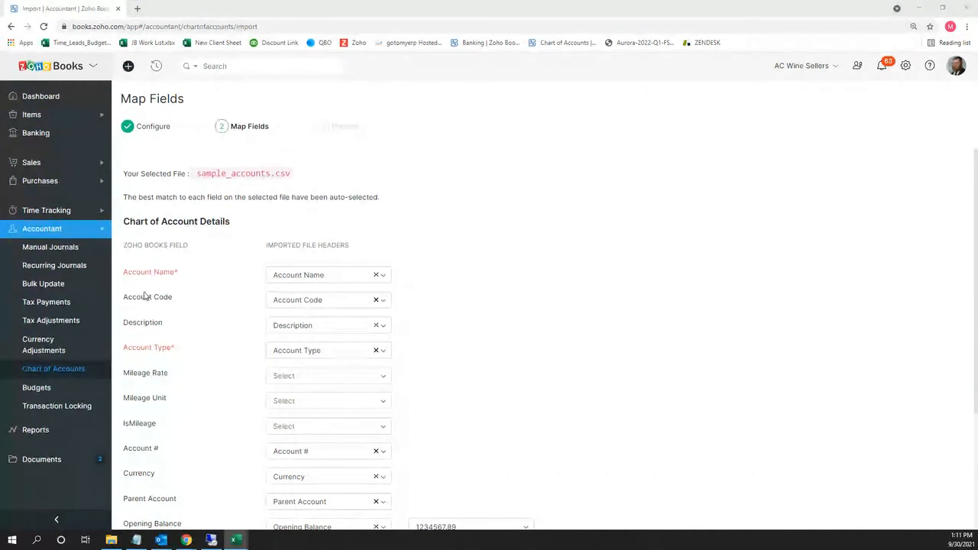
pyautogui.scroll(-1, 156, 311)
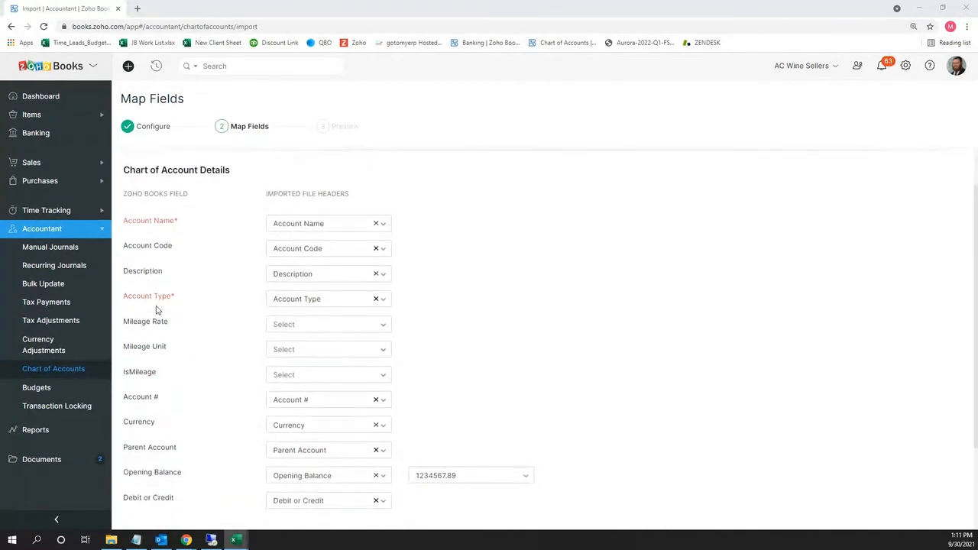
pyautogui.scroll(-2, 156, 310)
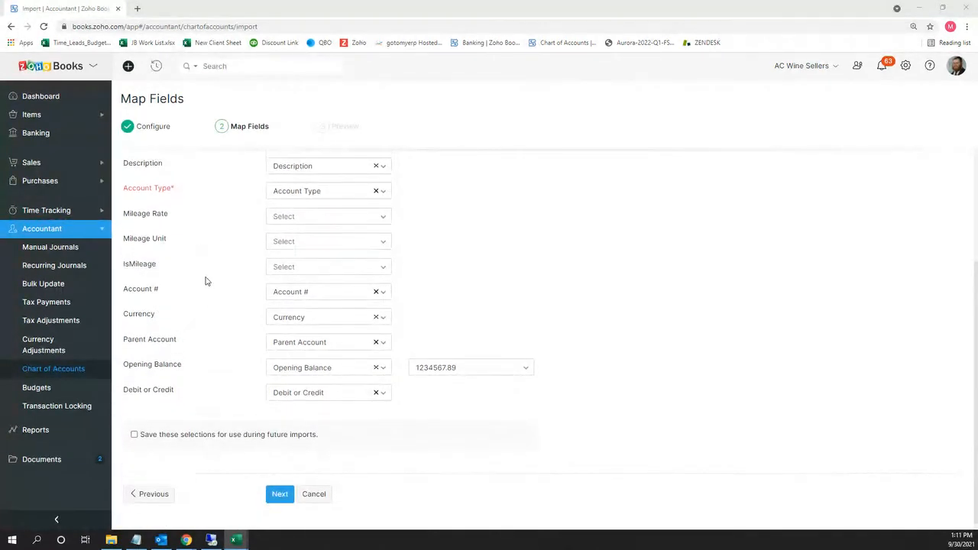
pyautogui.scroll(3, 200, 279)
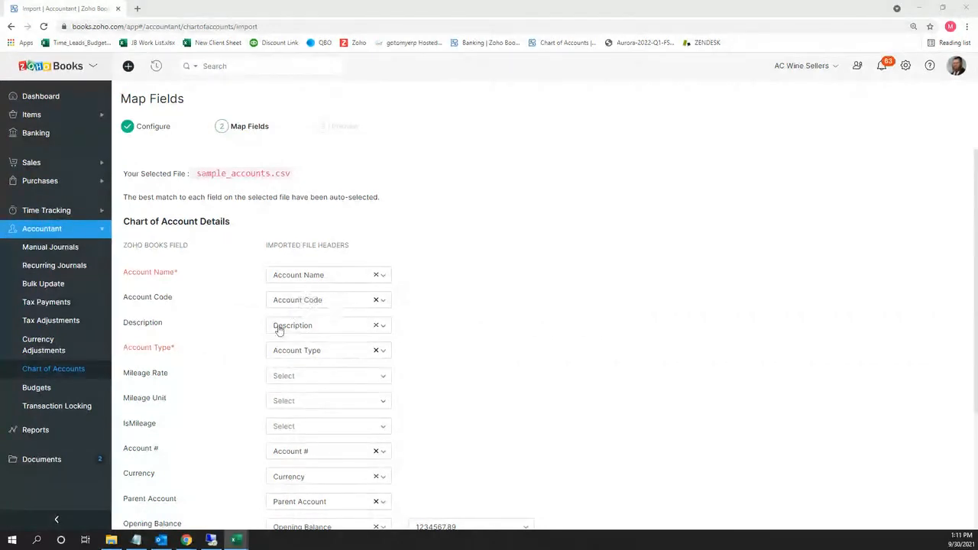
pyautogui.scroll(-3, 262, 405)
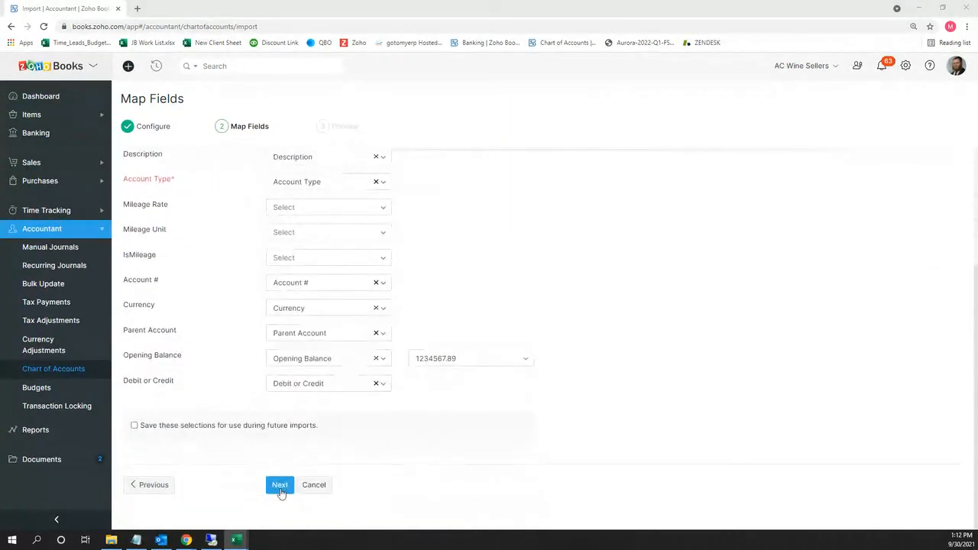
pyautogui.click(279, 486)
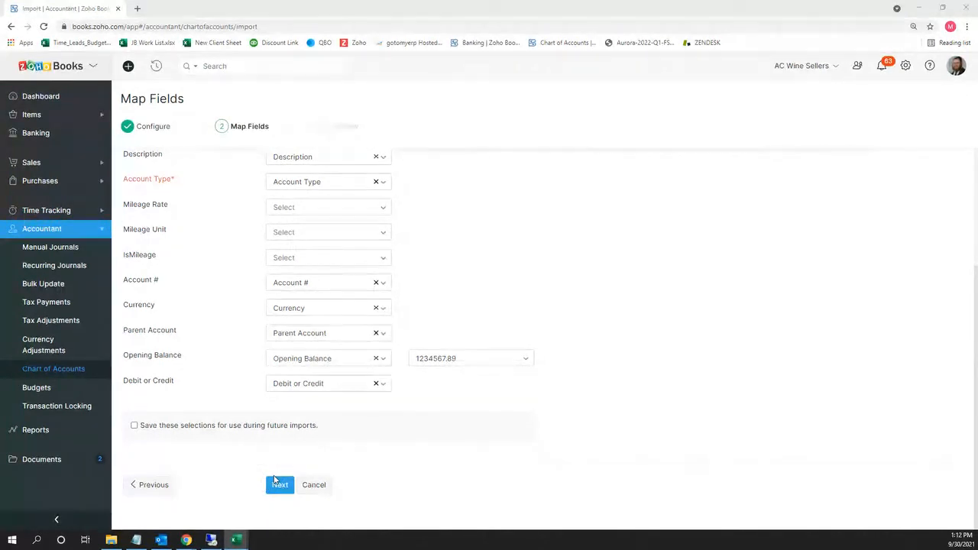
pyautogui.scroll(1, 316, 312)
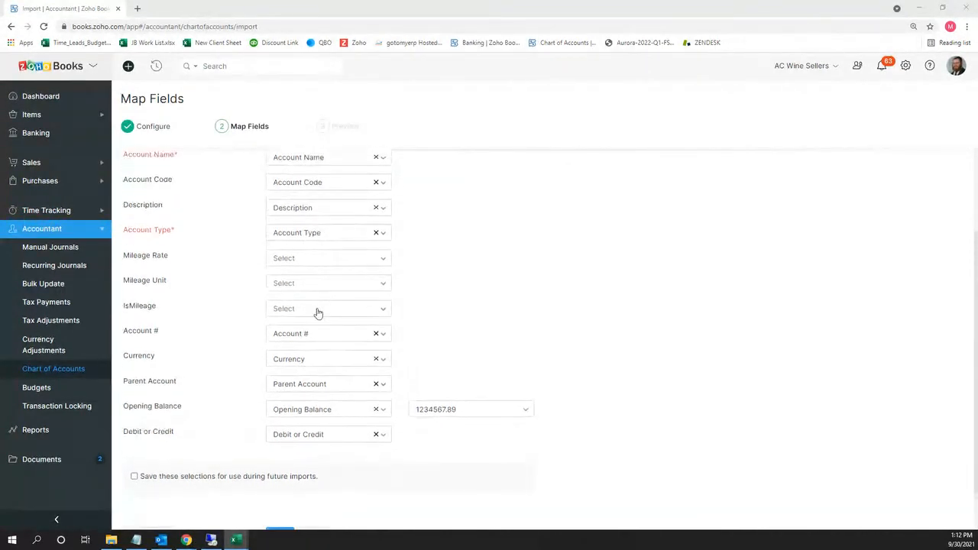
pyautogui.scroll(-1, 279, 483)
pyautogui.scroll(2, 238, 217)
pyautogui.scroll(1, 244, 229)
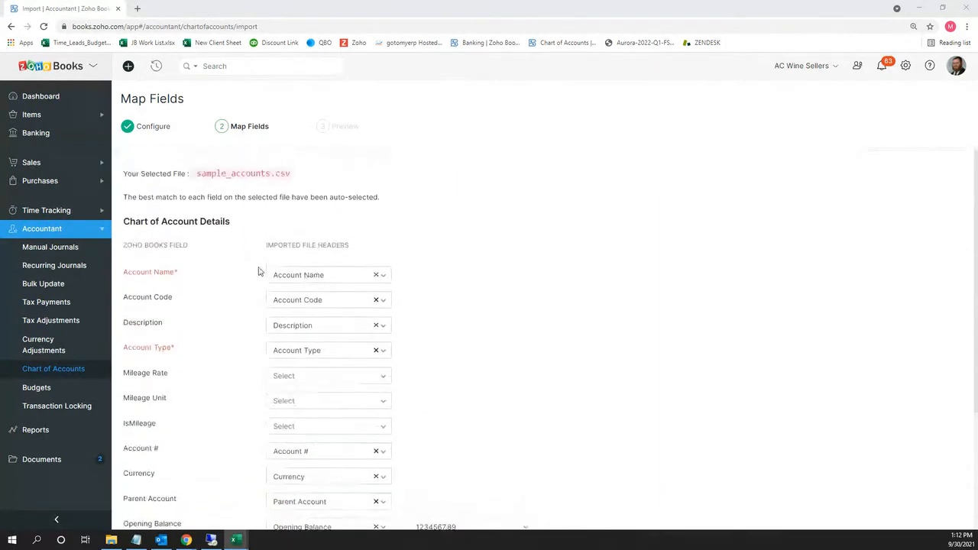
# Continue to the import preview and expand the list of skipped records.
pyautogui.scroll(-3, 298, 367)
pyautogui.click(279, 487)
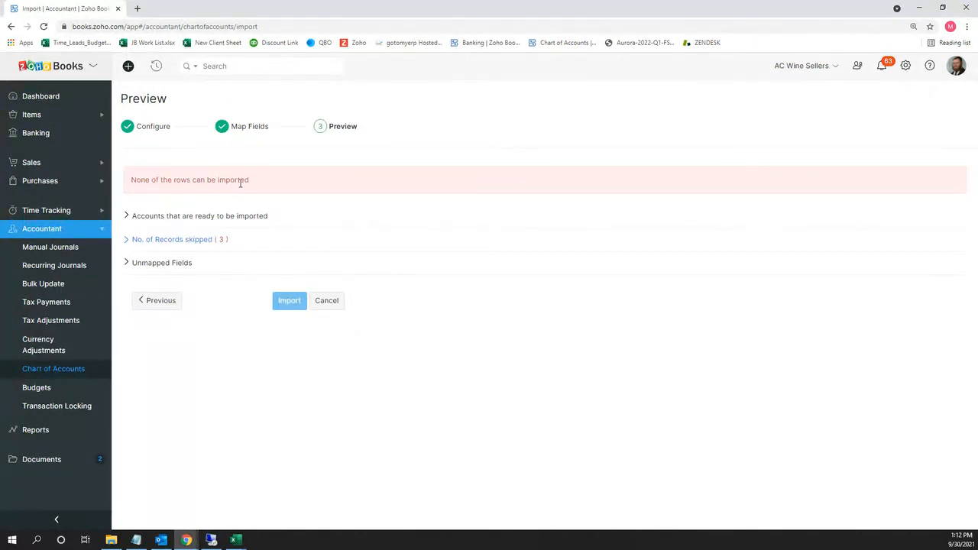
pyautogui.click(177, 240)
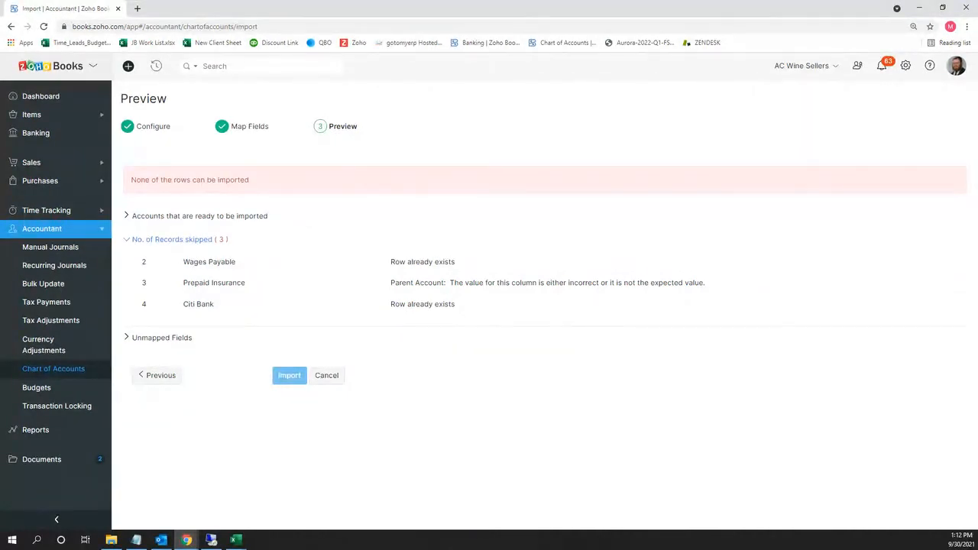
# Switch back to Excel and examine the type and detail type of the Landscaping Services:Job Materials sub-account in the Modified sheet.
pyautogui.click(235, 540)
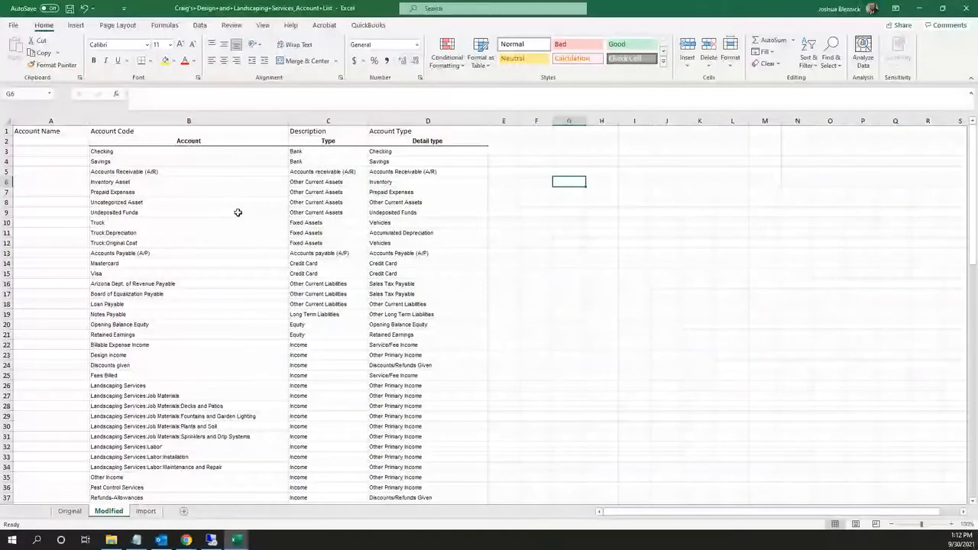
pyautogui.click(309, 182)
pyautogui.scroll(-1, 238, 298)
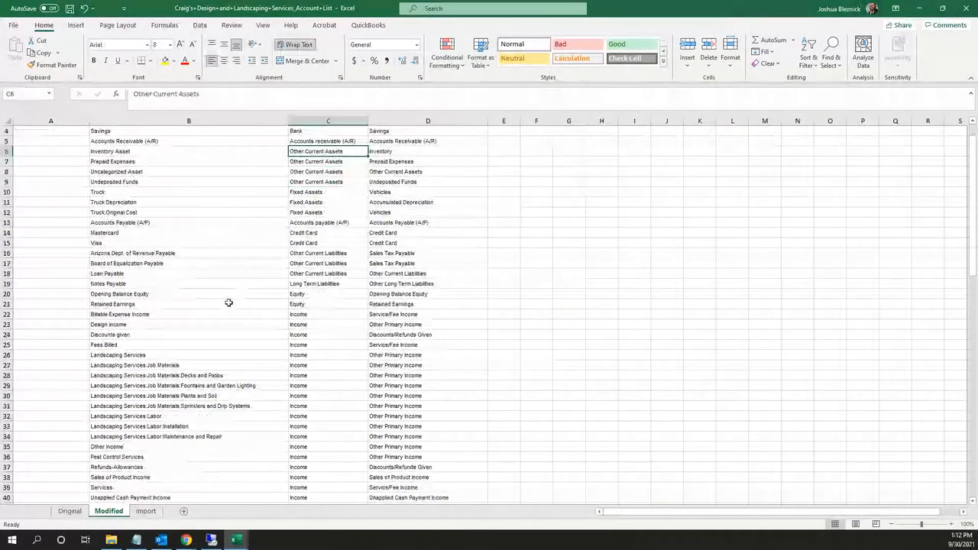
pyautogui.click(213, 363)
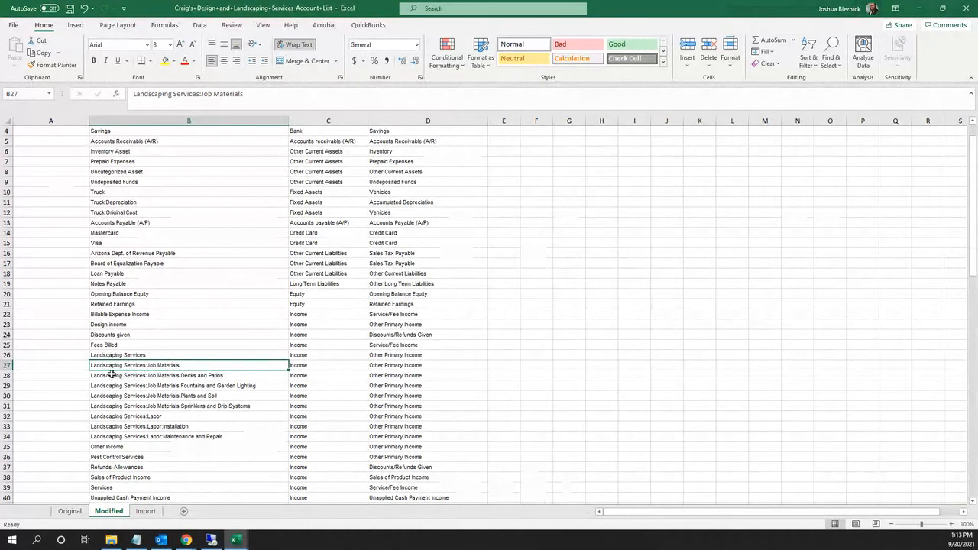
pyautogui.press('Right')
pyautogui.press('Right')
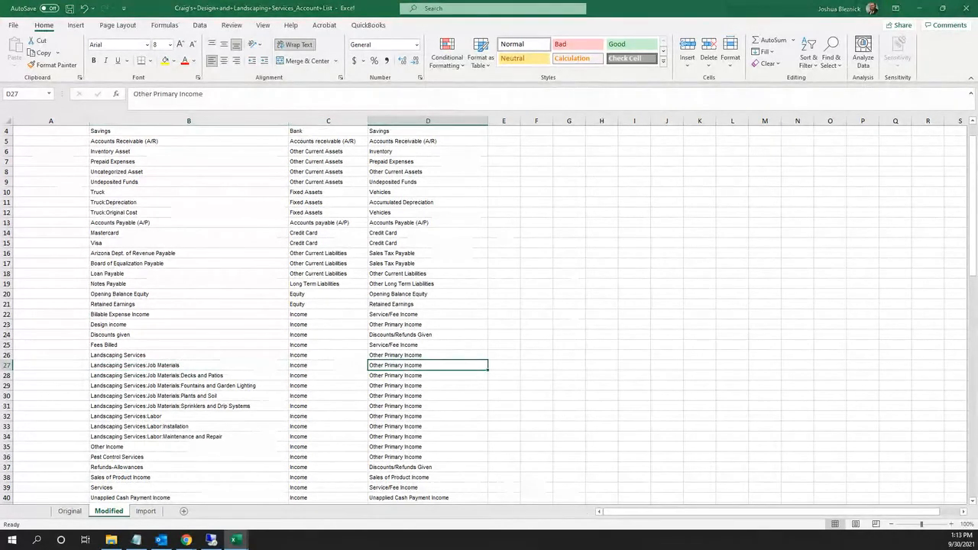
# Examine the Parent Account column in the sample_accounts file and close the file without saving changes.
pyautogui.moveTo(0, 298); pyautogui.dragTo(387, 0)
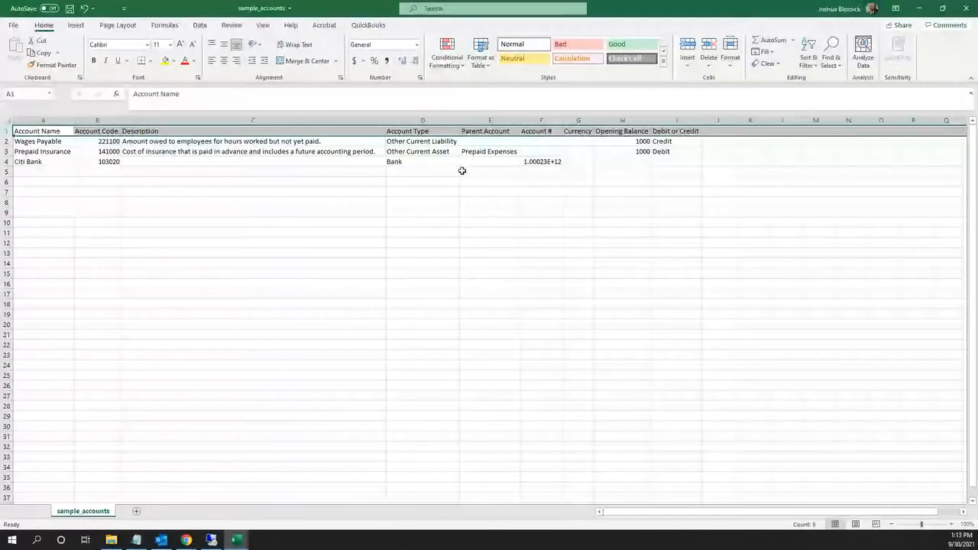
pyautogui.click(489, 162)
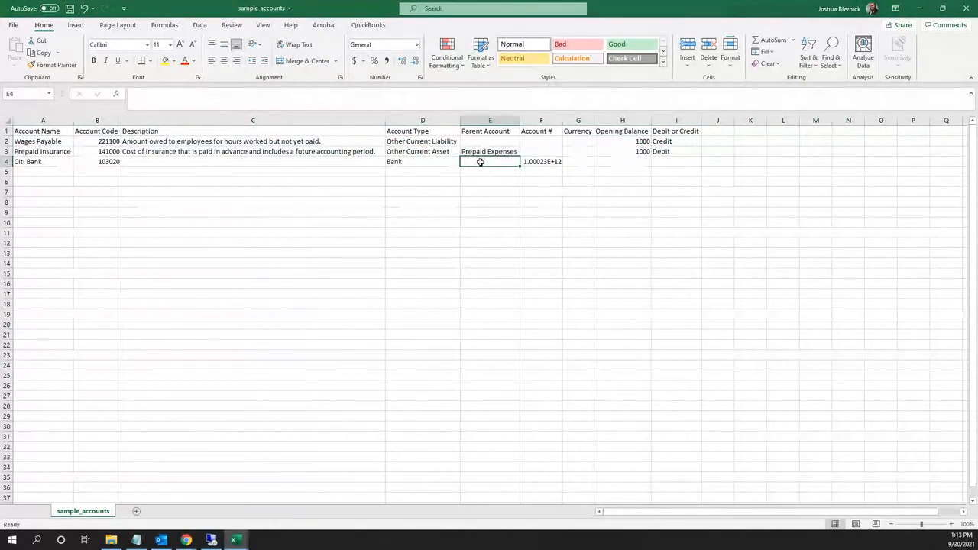
pyautogui.click(493, 121)
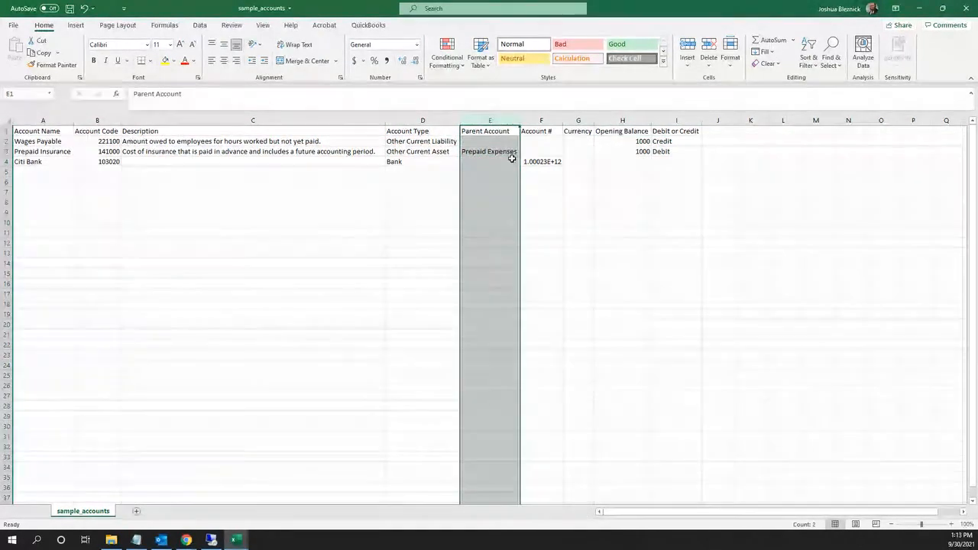
pyautogui.click(487, 162)
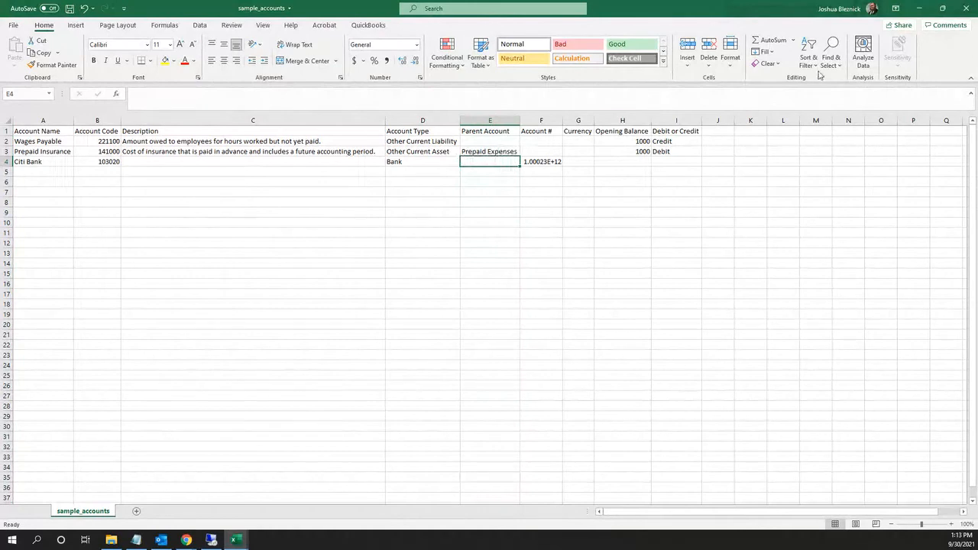
pyautogui.click(966, 8)
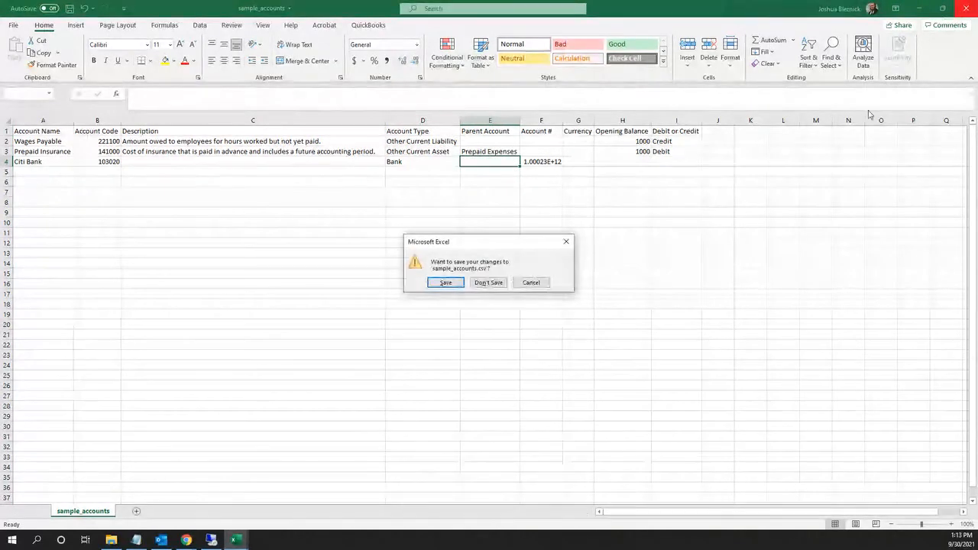
pyautogui.click(488, 283)
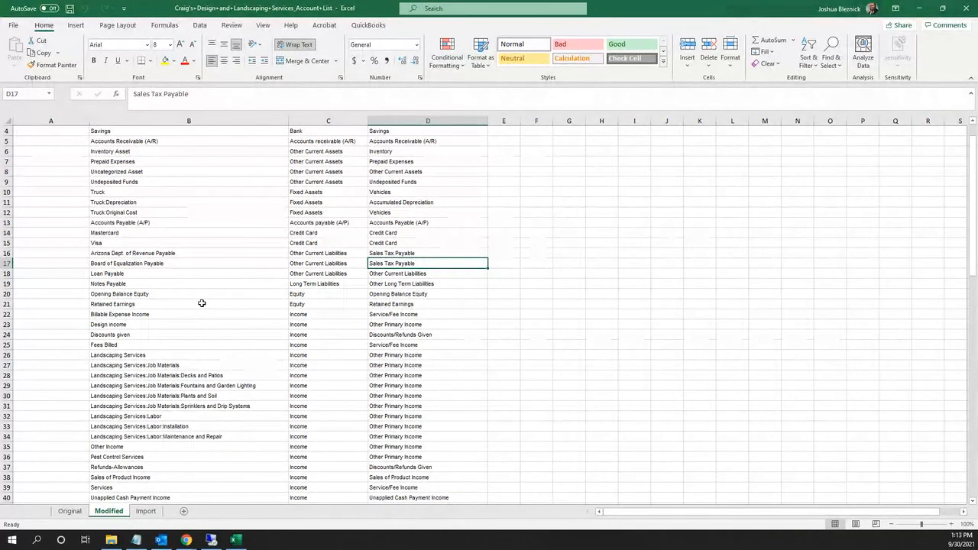
# Switch to Zoho Books and go back from the accounts import preview to the field mapping.
pyautogui.click(227, 267)
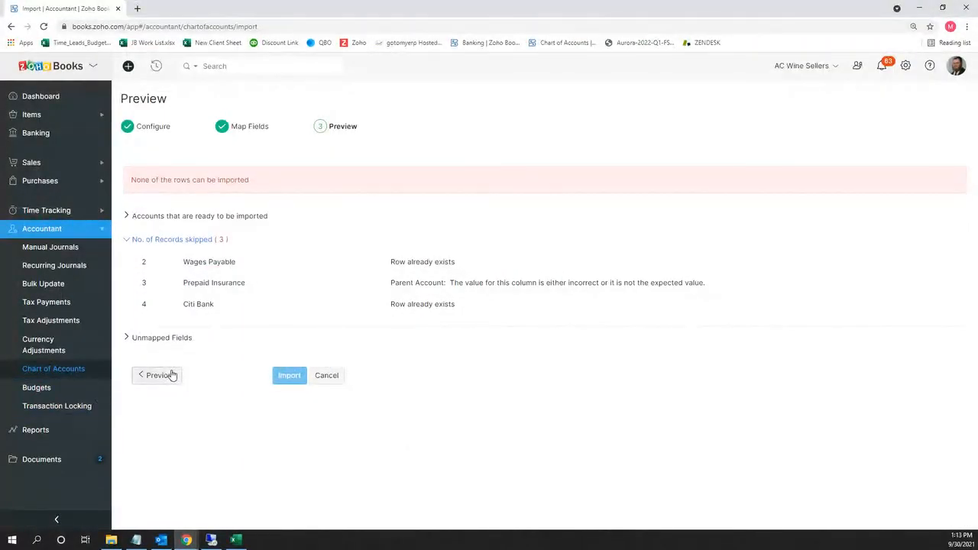
pyautogui.click(158, 376)
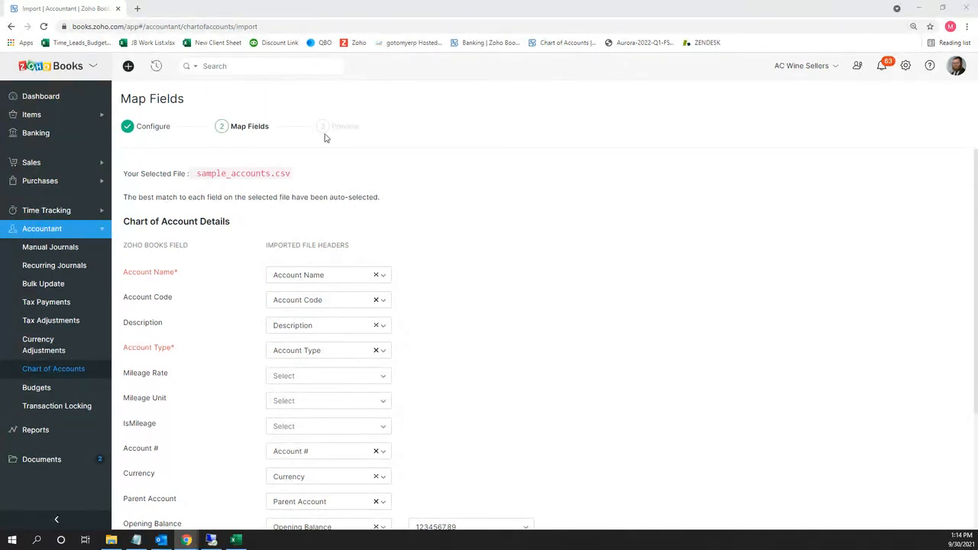
pyautogui.tripleClick(182, 222)
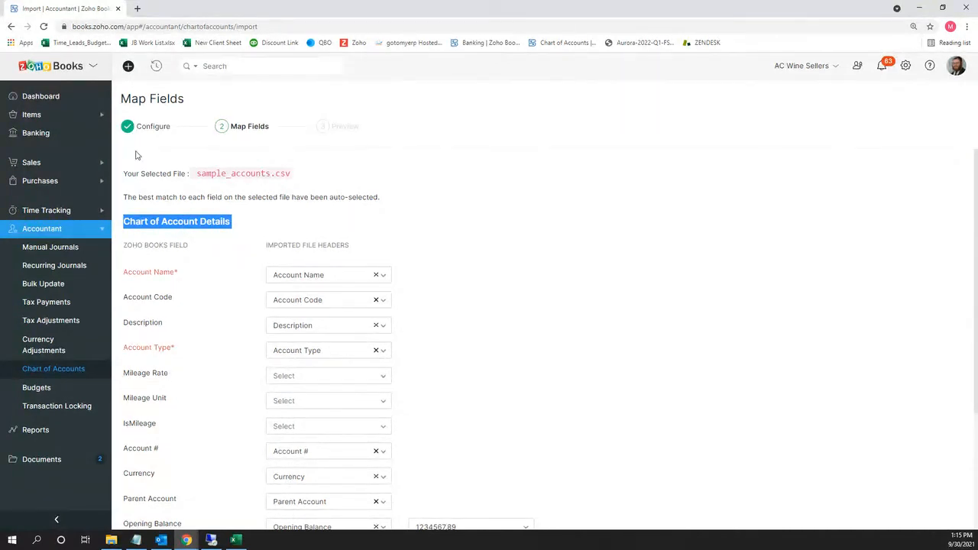
# Open the sales customers list and start a customer import with the Customers option, continuing to file selection.
pyautogui.click(90, 162)
pyautogui.click(86, 183)
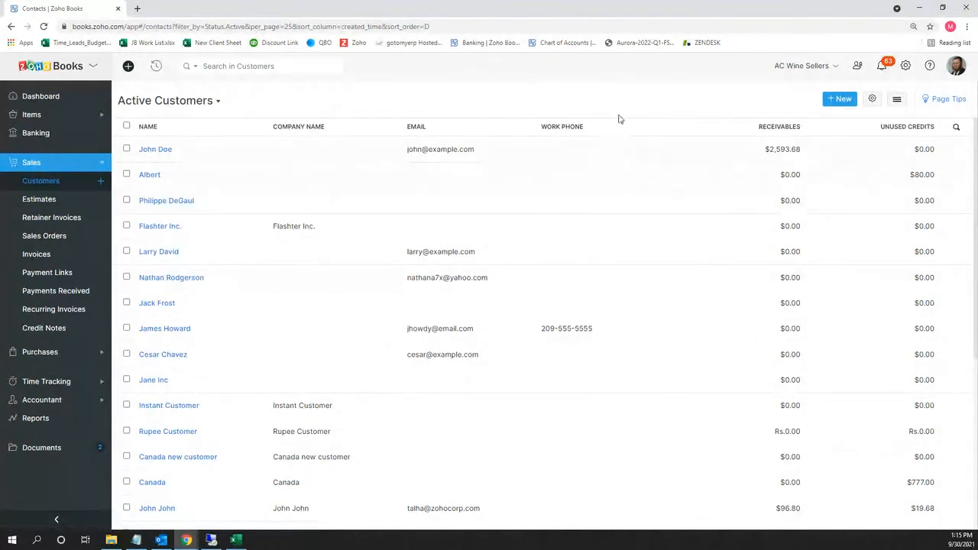
pyautogui.click(901, 102)
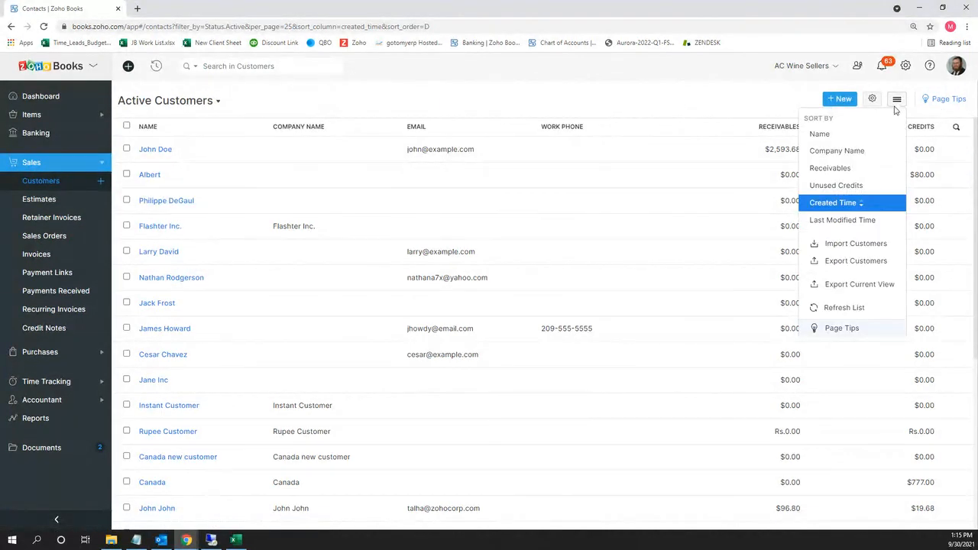
pyautogui.click(849, 244)
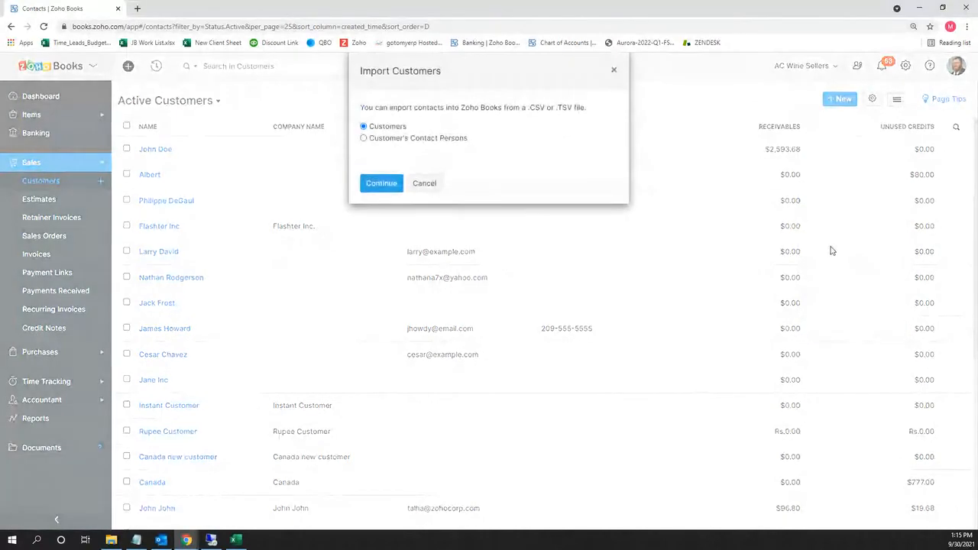
pyautogui.click(394, 183)
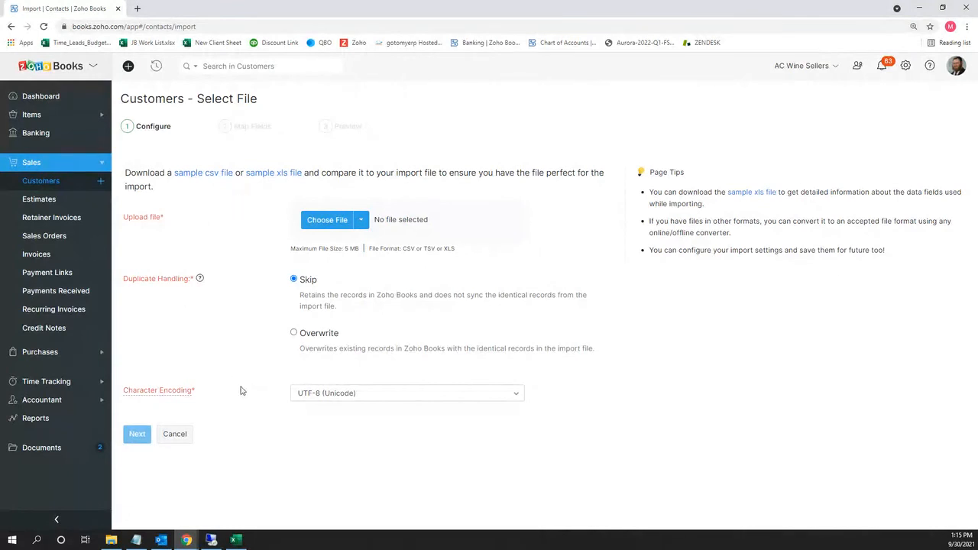
# Open Customer Template from the Zoho Templates folder in File Explorer and autofit the width of all its columns.
pyautogui.moveTo(236, 540)
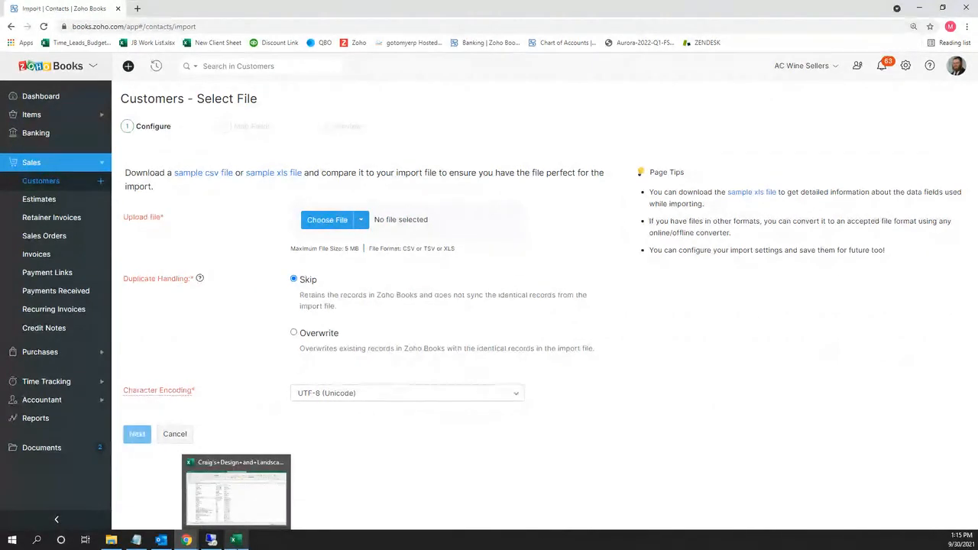
pyautogui.click(111, 541)
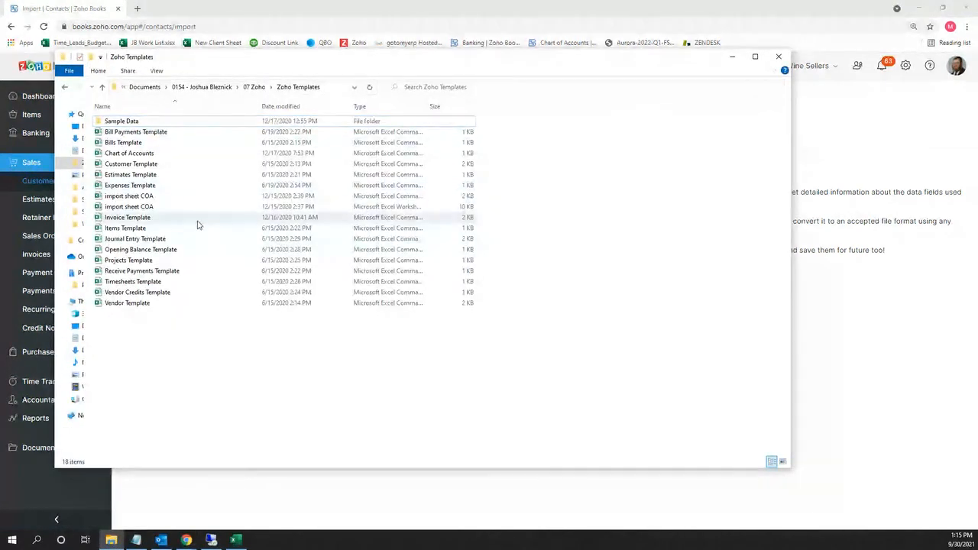
pyautogui.click(212, 165)
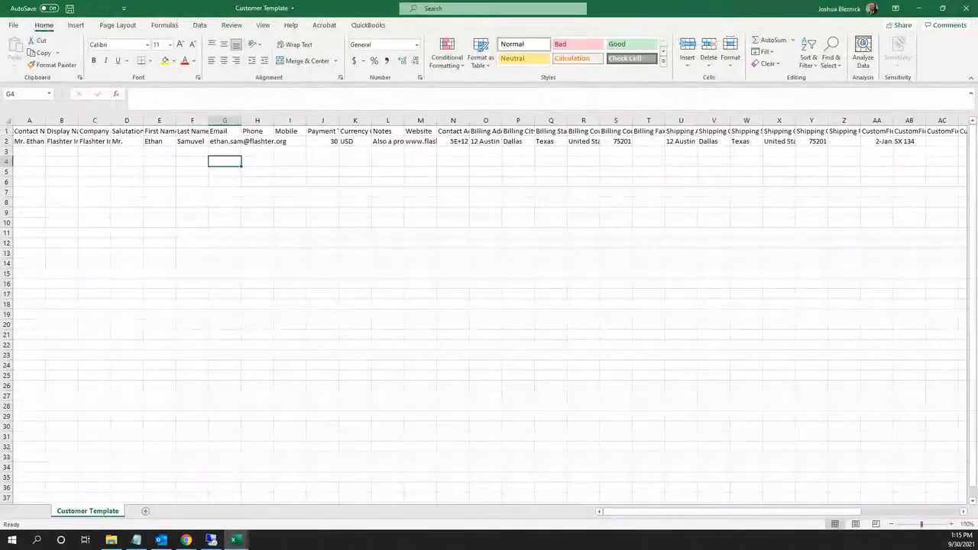
pyautogui.click(11, 122)
pyautogui.doubleClick(45, 121)
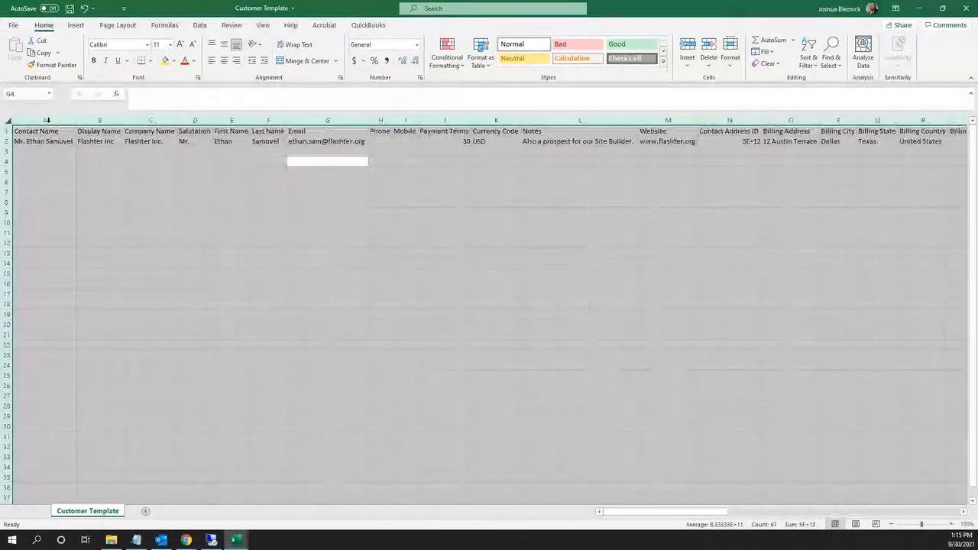
# Review the column headers of the customer template from Contact Name through Tax Percentage.
pyautogui.click(67, 153)
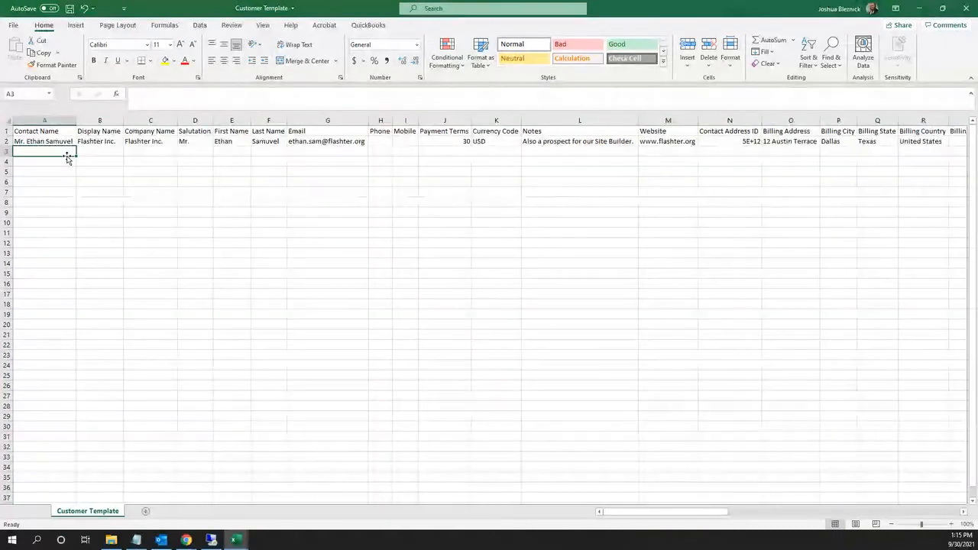
pyautogui.press('Right')
pyautogui.press('Right')
pyautogui.press('Right')
pyautogui.press('Right')
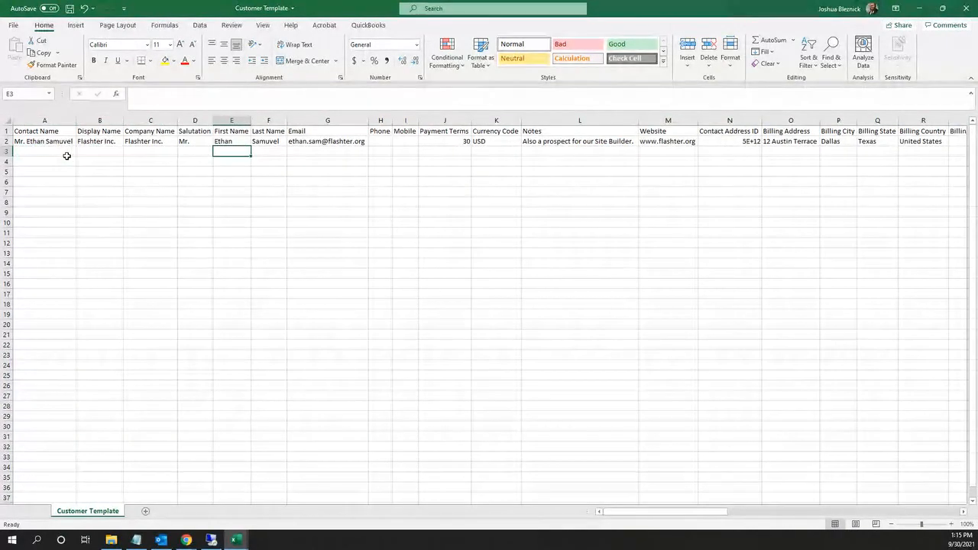
pyautogui.press('Right')
pyautogui.press('Right')
pyautogui.press('Right')
pyautogui.press('Right')
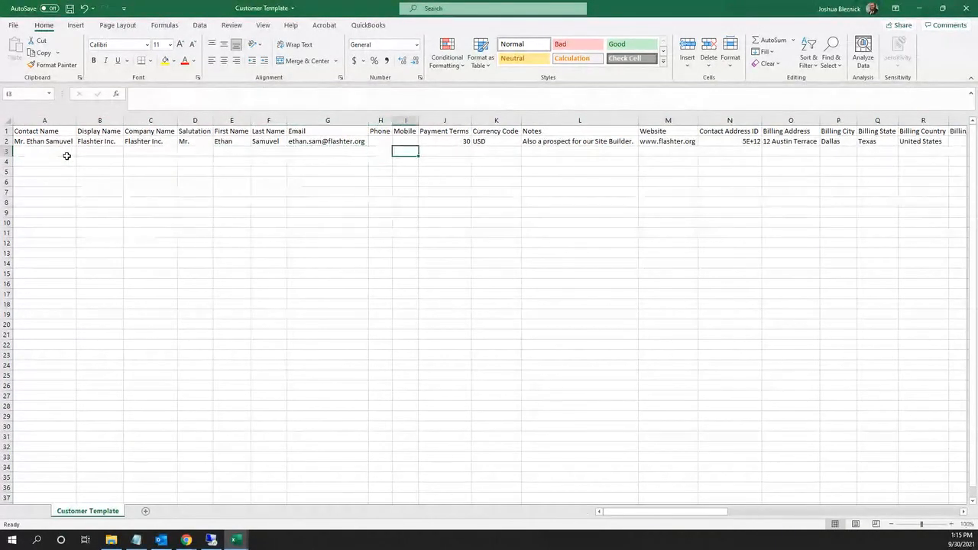
pyautogui.press('Right')
pyautogui.press('Right')
pyautogui.press('Right')
pyautogui.press('Right')
pyautogui.press('Right')
pyautogui.press('Right')
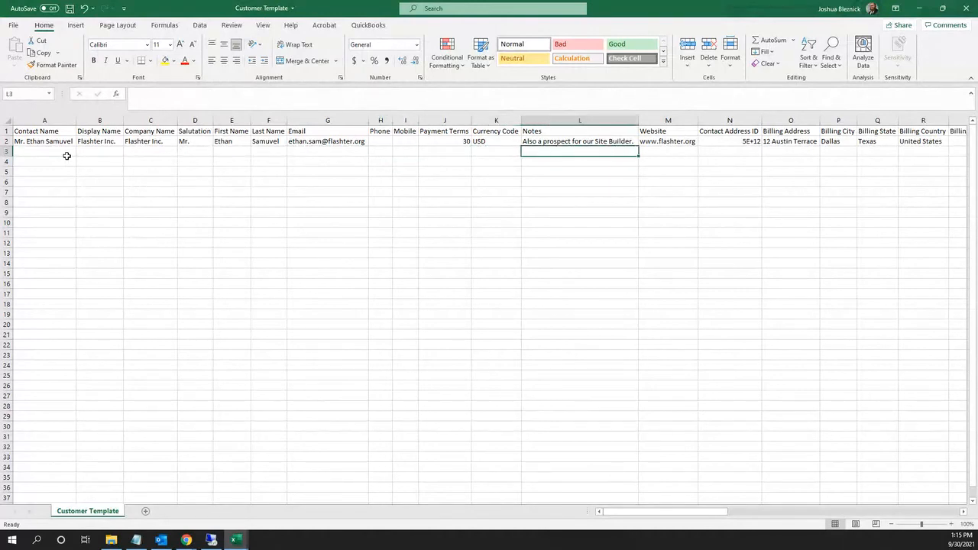
pyautogui.press('Right')
pyautogui.press('Right')
pyautogui.press('Right')
pyautogui.press('Right')
pyautogui.press('Right')
pyautogui.press('Right')
pyautogui.press('Right')
pyautogui.press('Right')
pyautogui.press('Right')
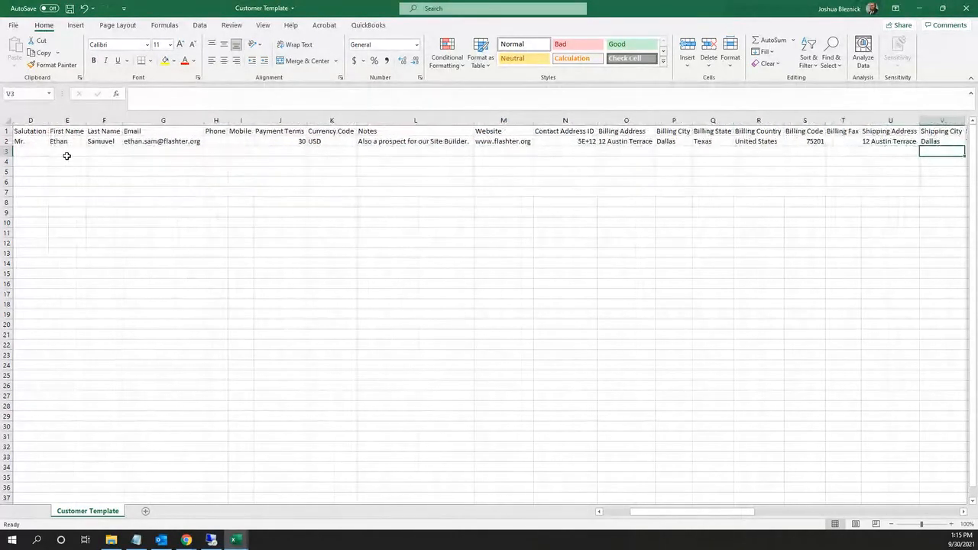
pyautogui.press('Right')
pyautogui.press('Right')
pyautogui.press('Right')
pyautogui.press('Right')
pyautogui.press('Right')
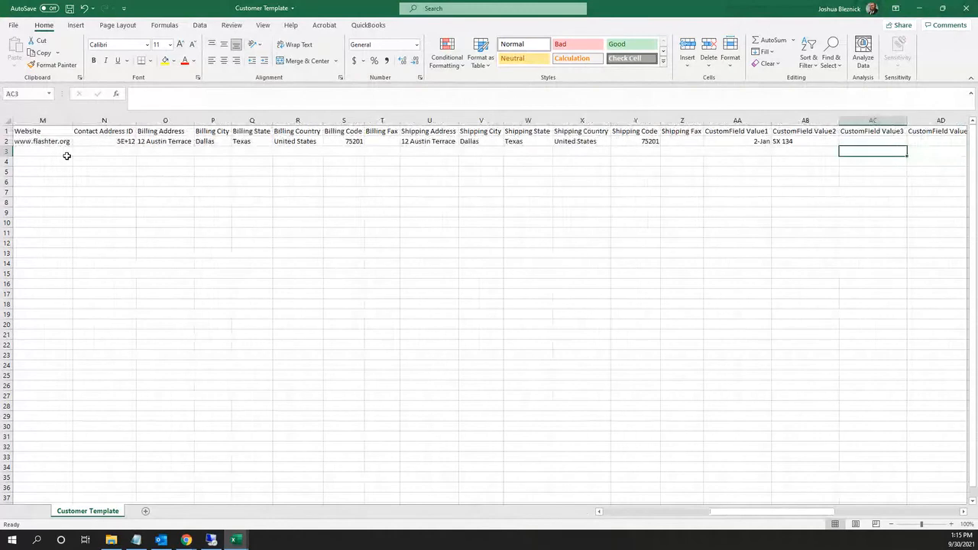
pyautogui.press('Right')
pyautogui.press('Right')
pyautogui.press('Right')
pyautogui.press('Right')
pyautogui.press('Right')
pyautogui.press('Right')
pyautogui.press('Right')
pyautogui.press('Right')
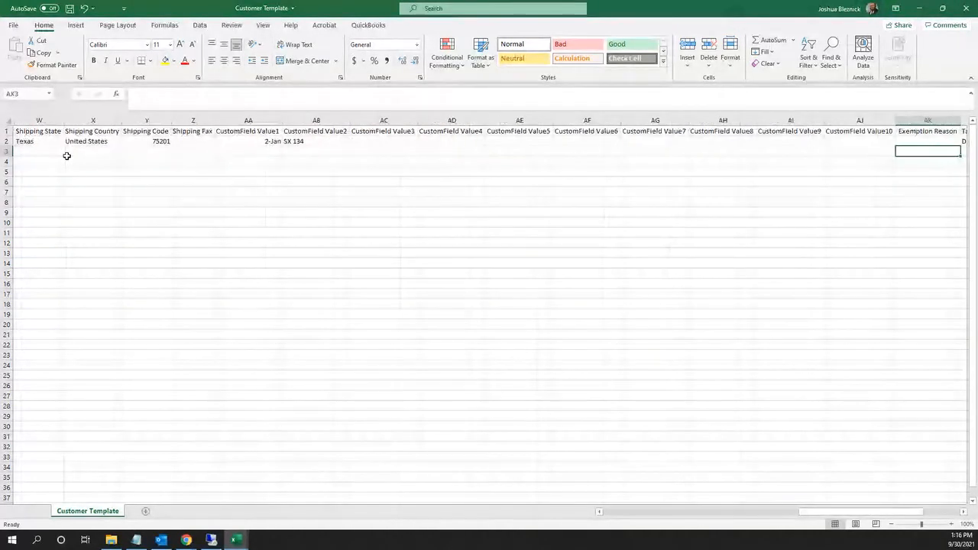
pyautogui.press('Right')
pyautogui.press('Right')
pyautogui.press('Right')
pyautogui.press('Up')
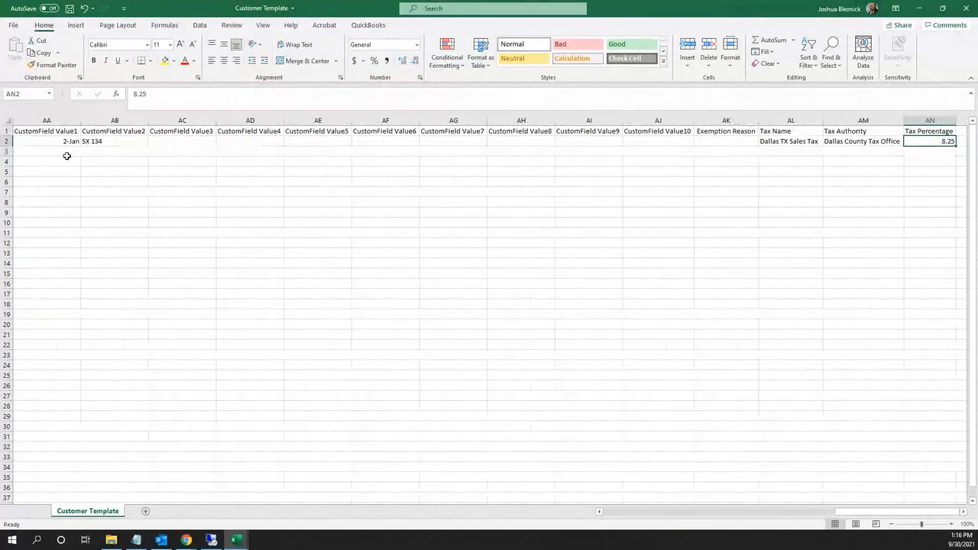
pyautogui.press('Left')
pyautogui.press('Left')
pyautogui.press('Right')
pyautogui.press('Right')
pyautogui.press('Right')
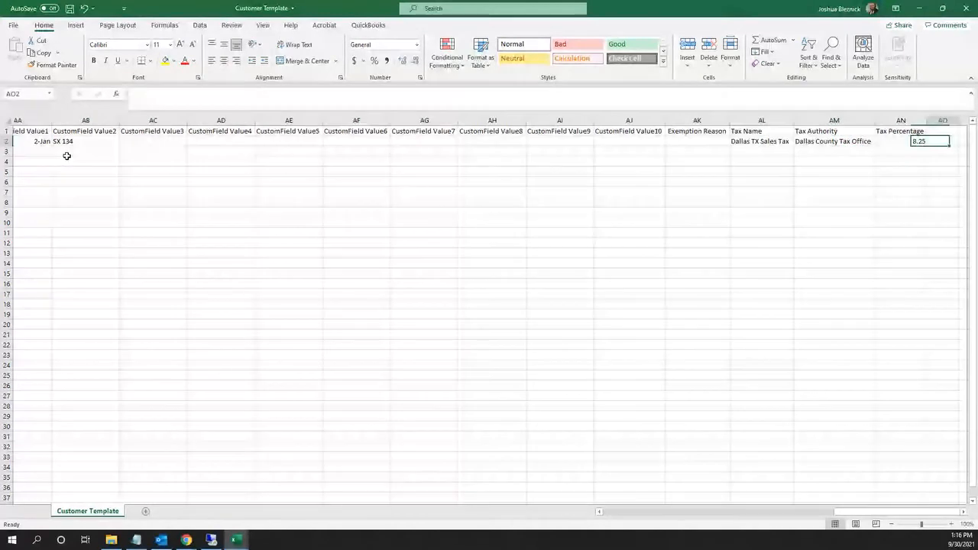
pyautogui.click(233, 164)
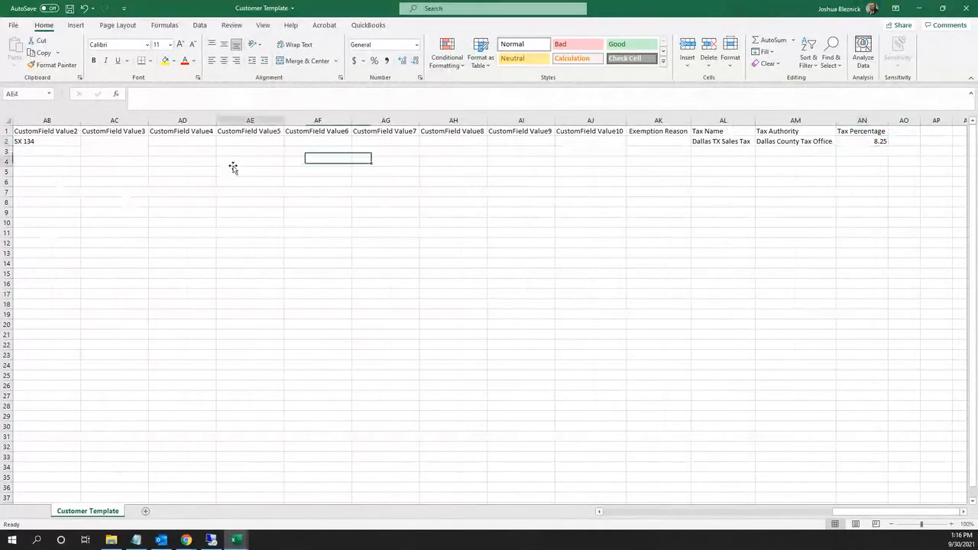
# Minimize the open workbooks and open the Craig's Design and Landscaping Services customer contact list from the Sample Data folder.
pyautogui.click(920, 10)
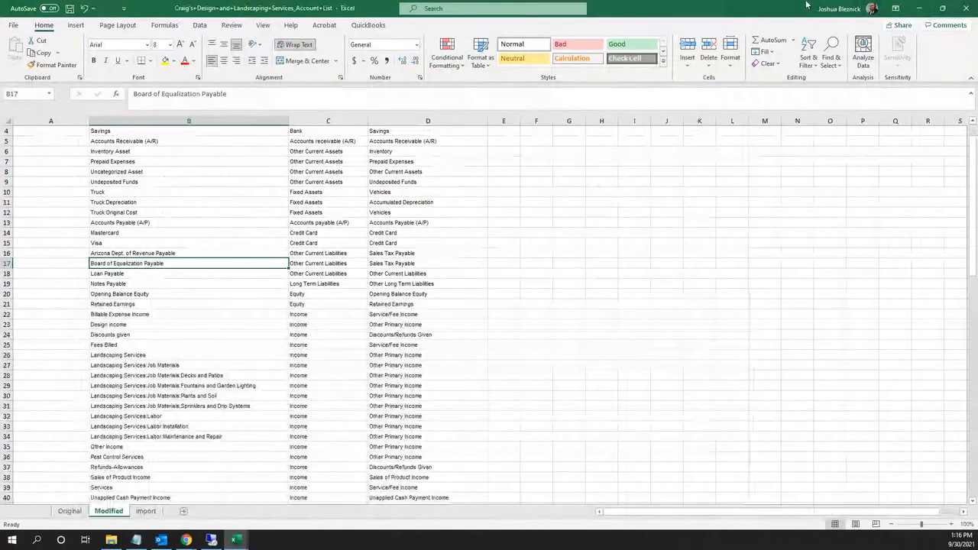
pyautogui.click(920, 9)
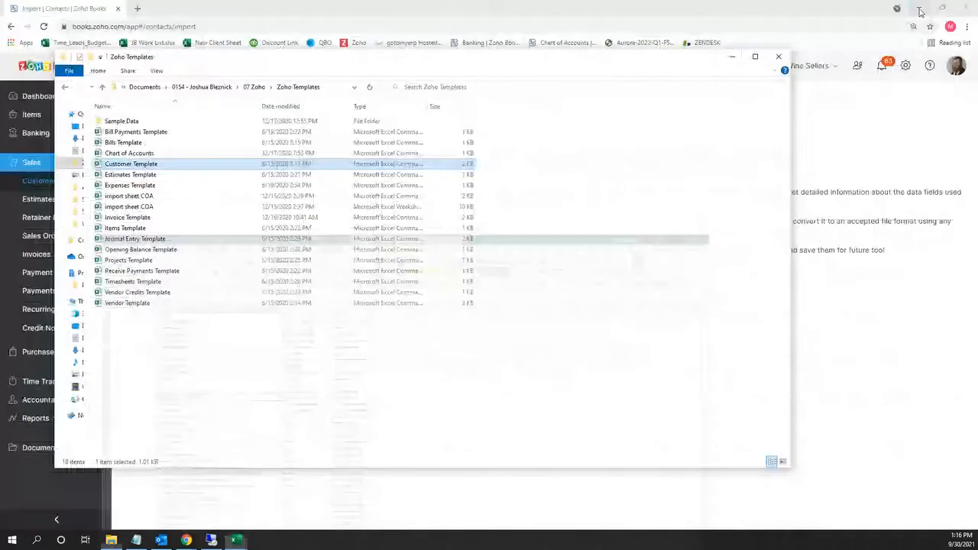
pyautogui.doubleClick(121, 121)
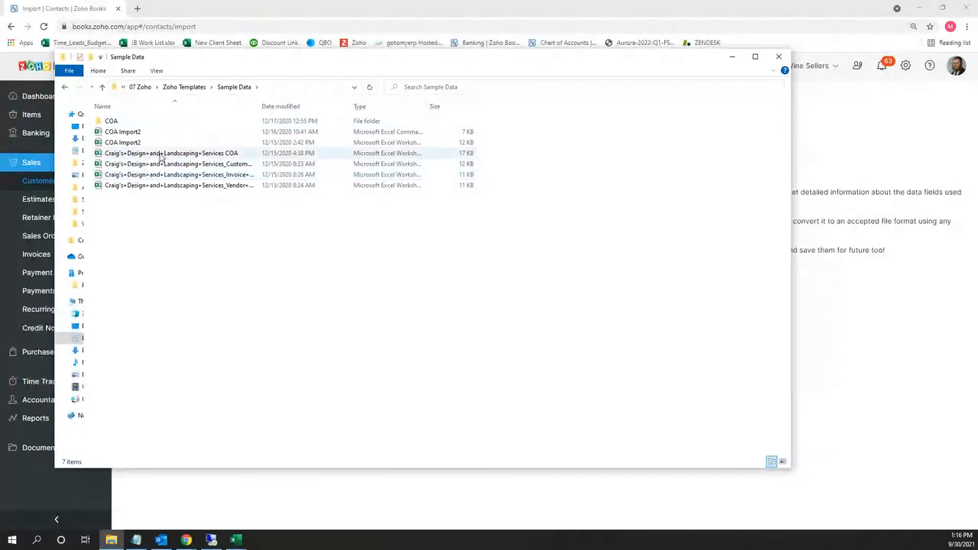
pyautogui.click(188, 163)
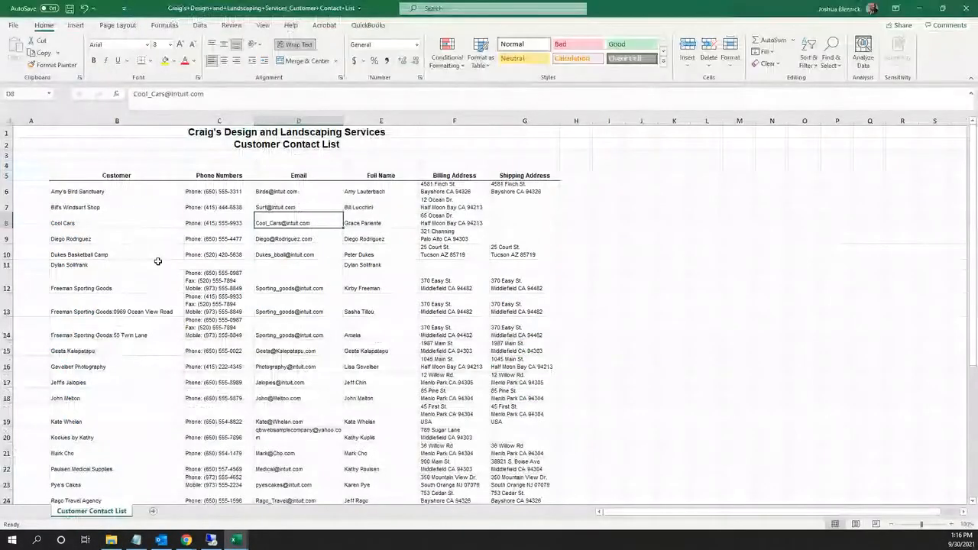
# Look over the Customer and Phone Numbers columns of the contact list and return to the Zoho Books customer import page.
pyautogui.click(158, 261)
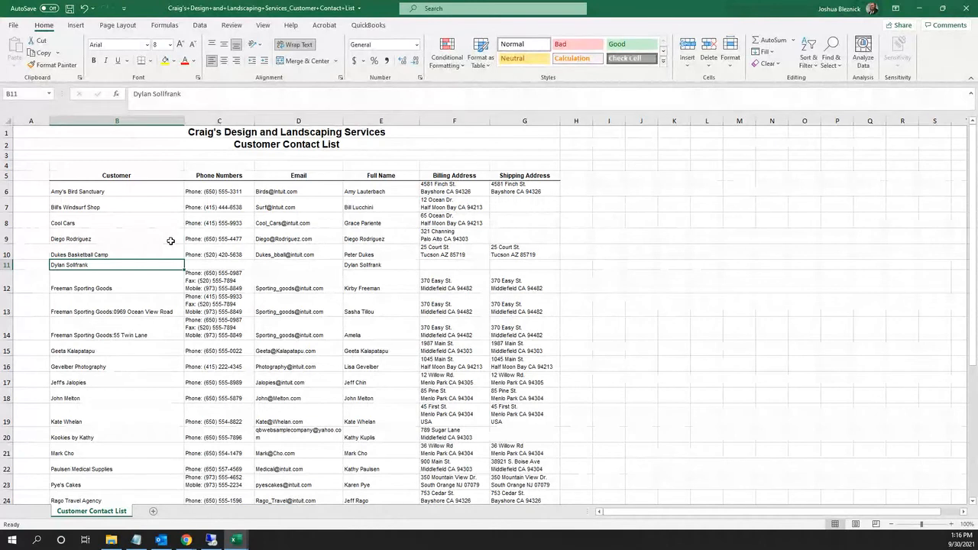
pyautogui.click(185, 175)
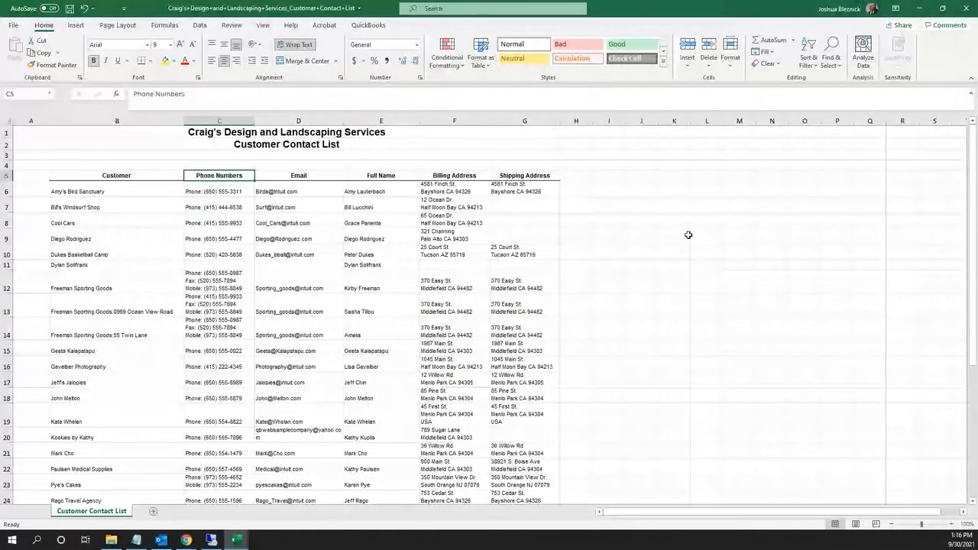
pyautogui.click(924, 9)
pyautogui.click(924, 9)
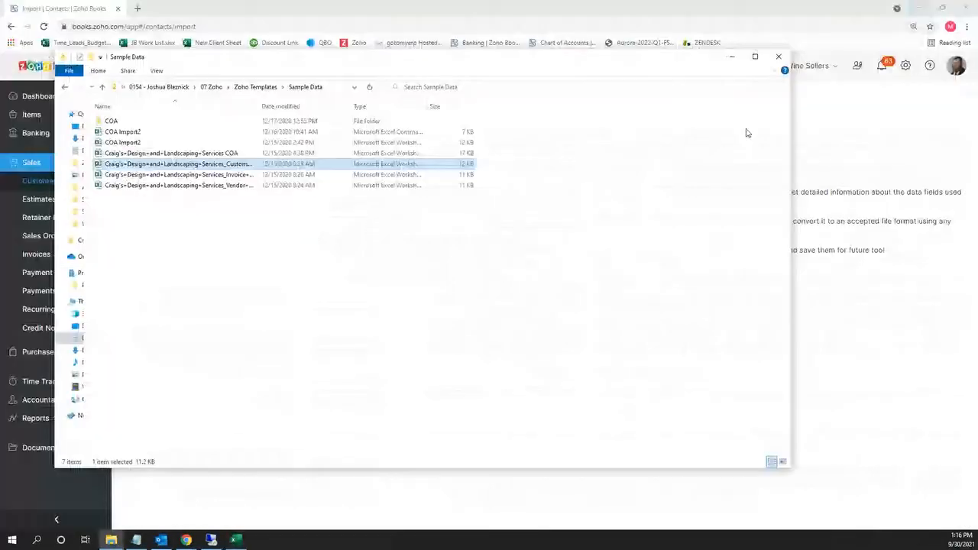
pyautogui.click(844, 111)
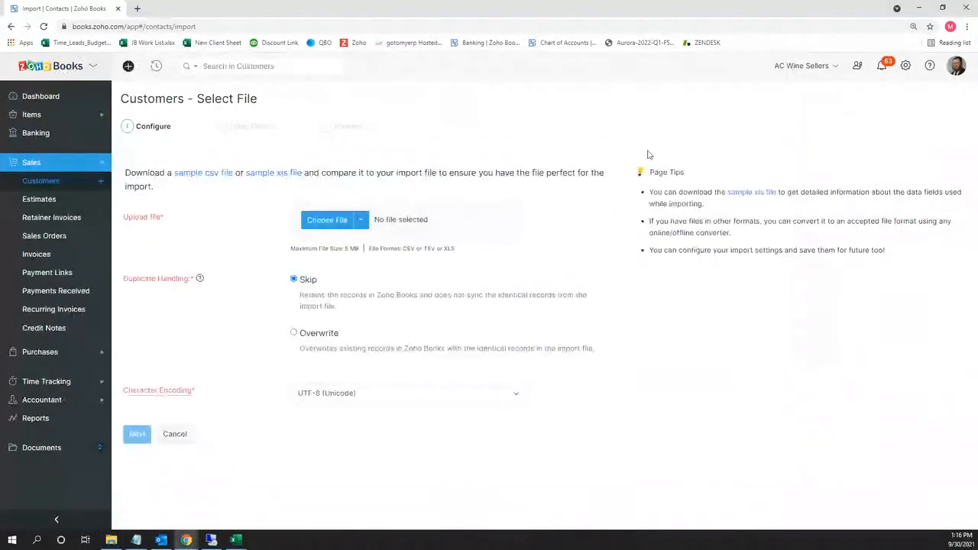
# Open the items list and review the overview and transactions of the 103 Yellow item.
pyautogui.click(35, 115)
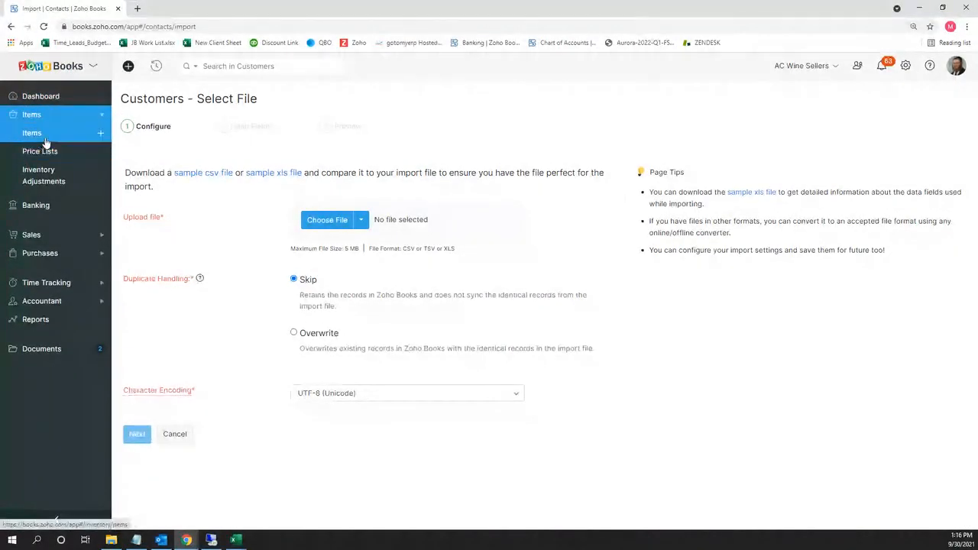
pyautogui.click(45, 141)
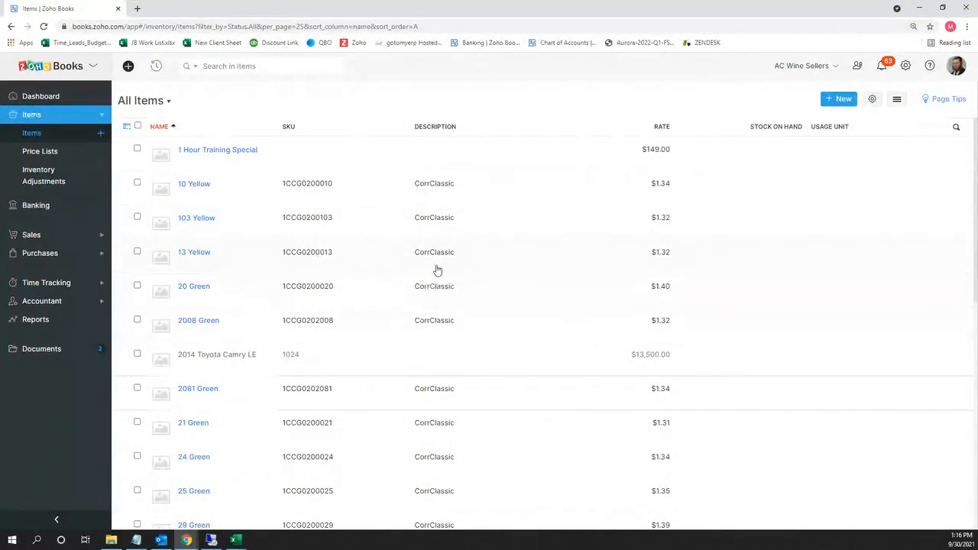
pyautogui.click(211, 220)
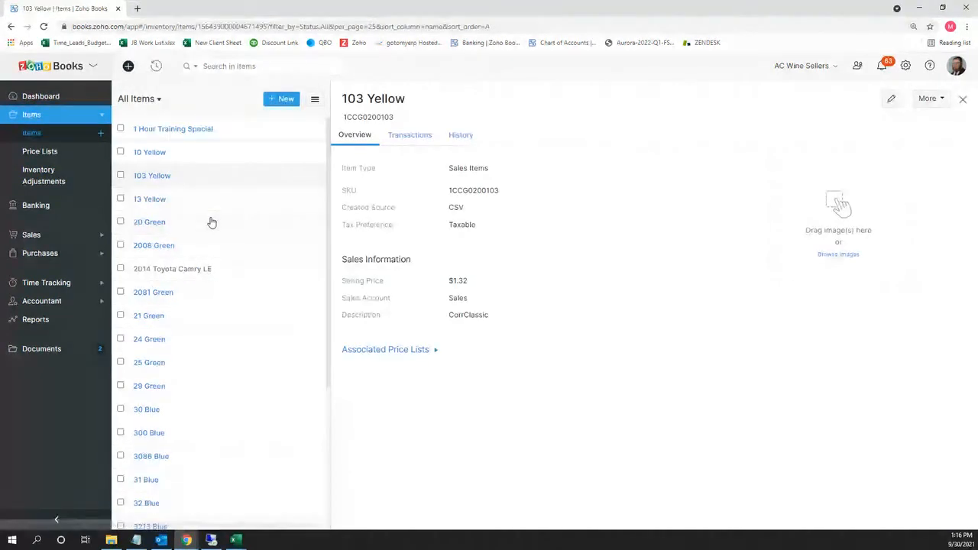
pyautogui.click(419, 141)
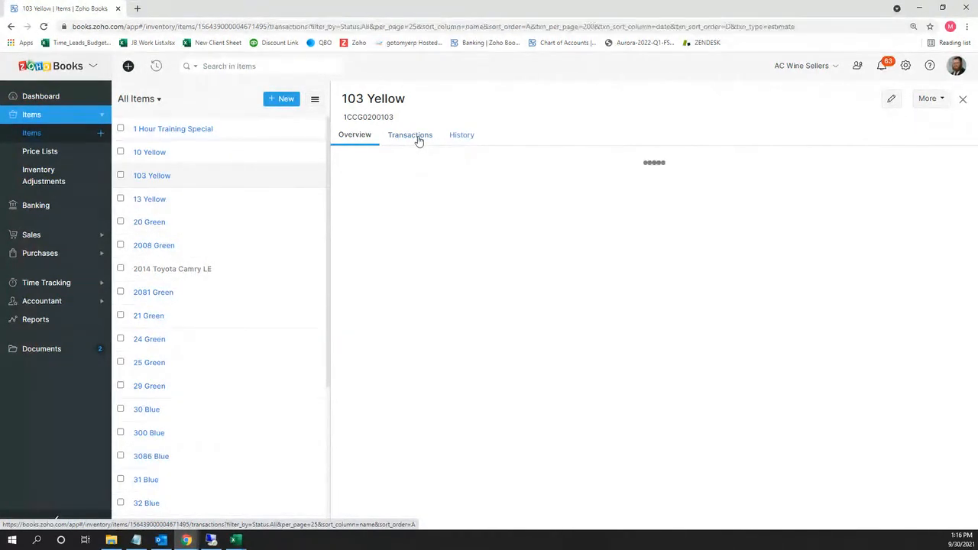
pyautogui.click(354, 136)
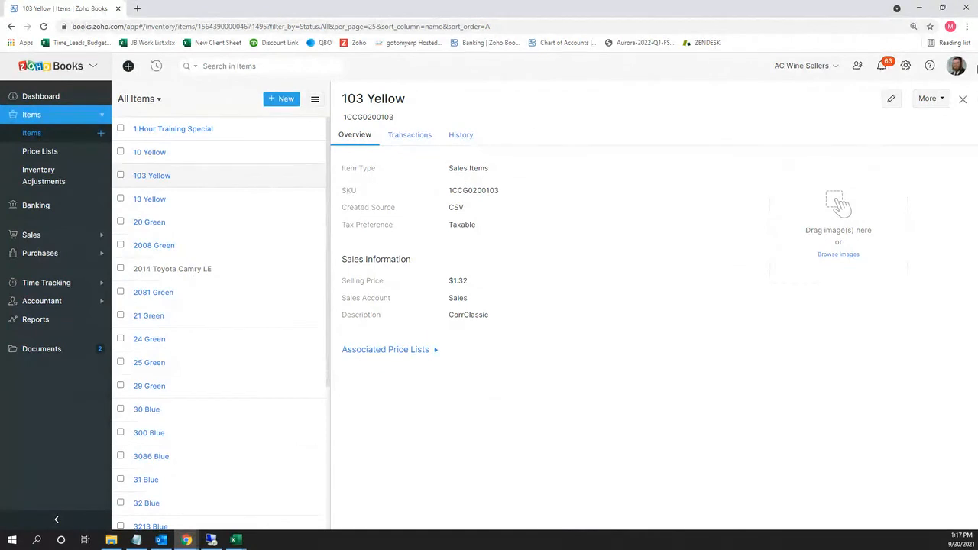
# Review the sales and purchase fields in the 103 Yellow edit form, glance at the settings list, and close the form without saving.
pyautogui.click(891, 98)
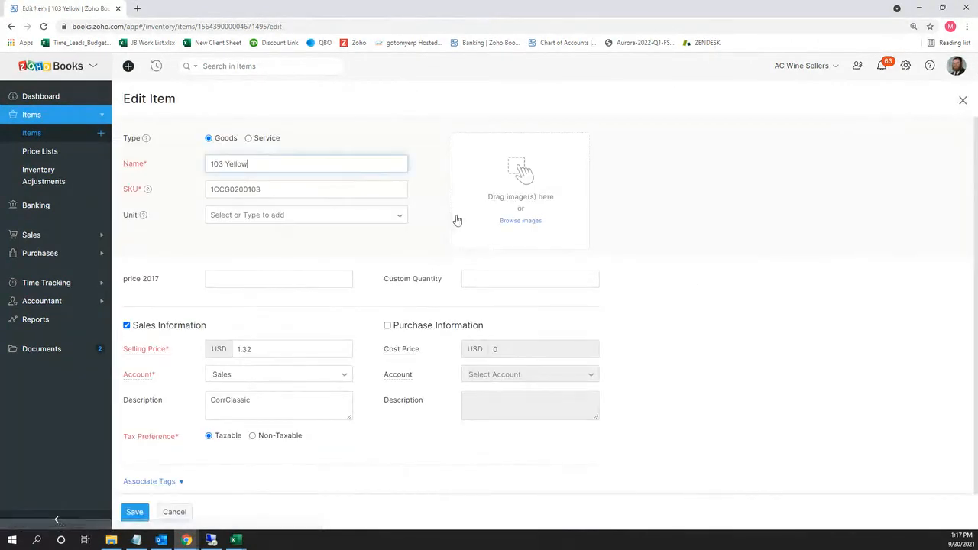
pyautogui.scroll(-1, 361, 270)
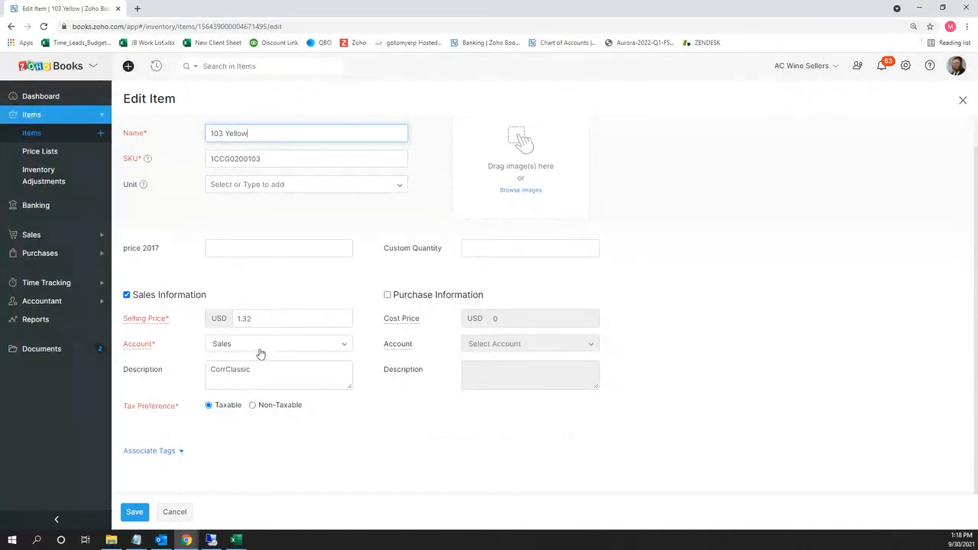
pyautogui.click(905, 69)
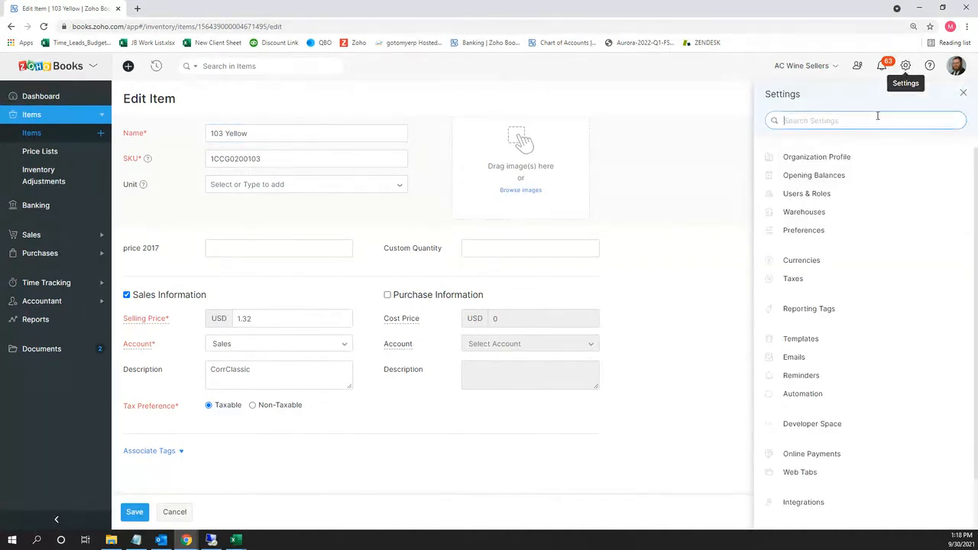
pyautogui.click(962, 97)
pyautogui.click(963, 100)
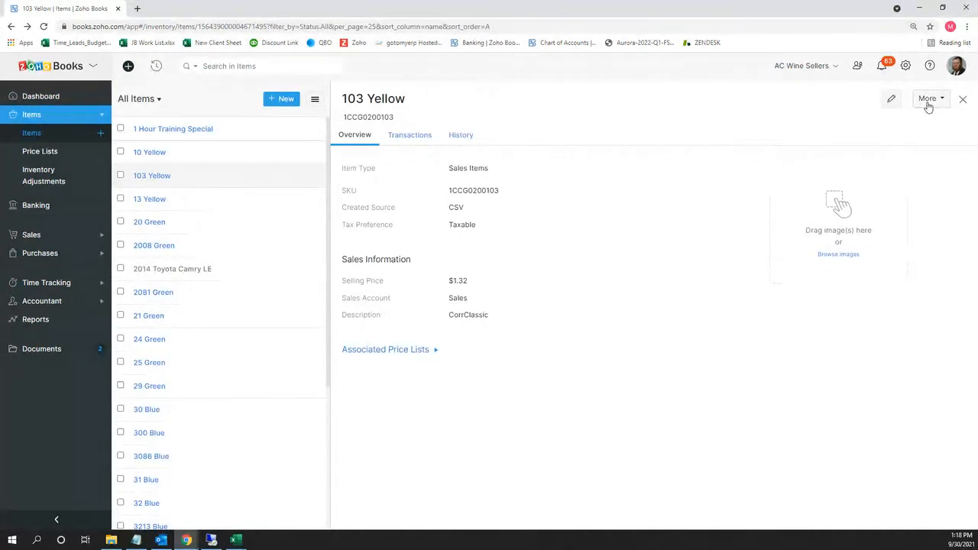
# Look at the file upload and duplicate handling options for importing items, and return to the items list without importing.
pyautogui.click(70, 132)
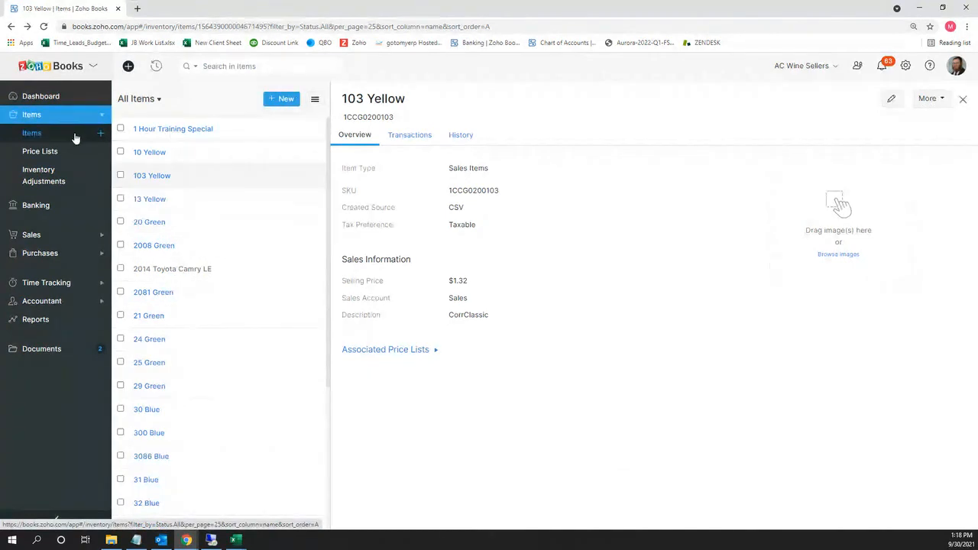
pyautogui.click(897, 99)
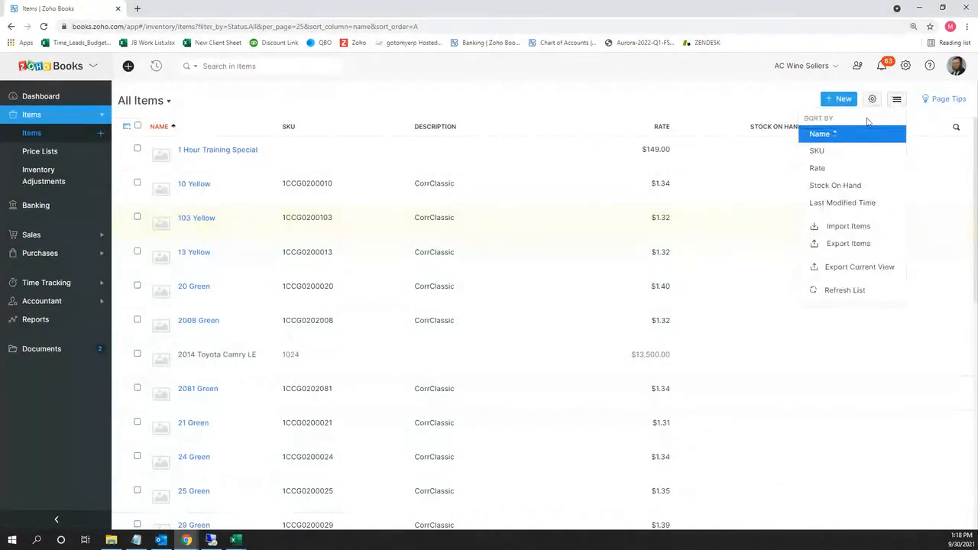
pyautogui.click(850, 226)
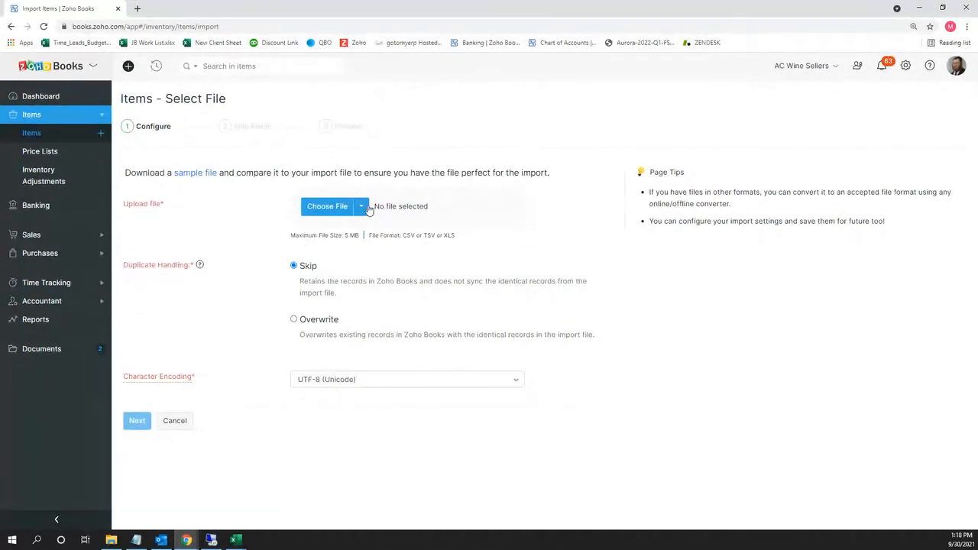
pyautogui.click(360, 206)
pyautogui.click(414, 190)
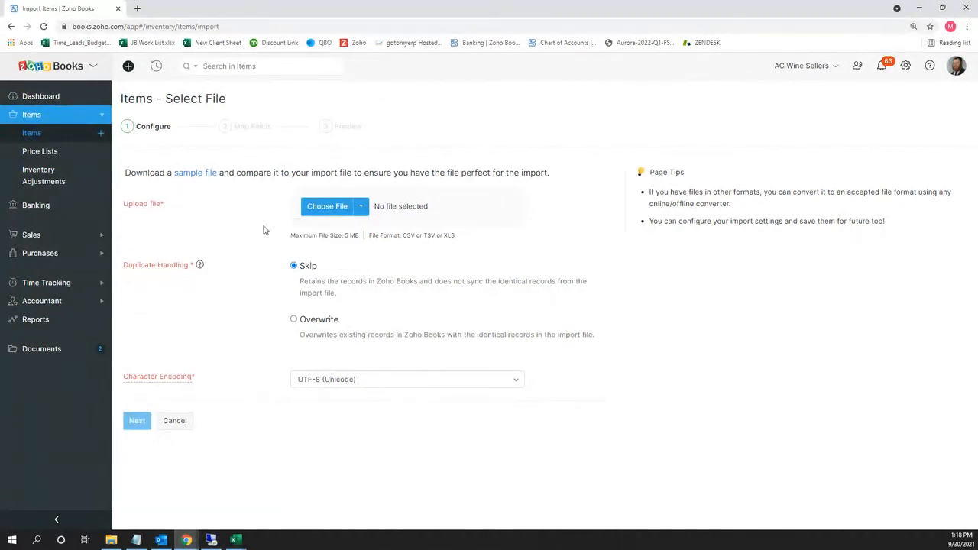
pyautogui.click(177, 421)
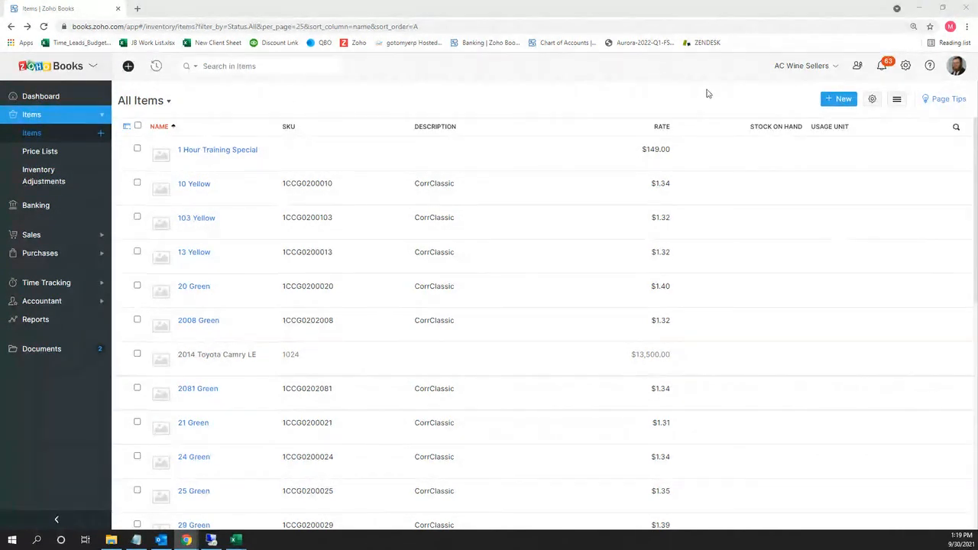
# Export the items from Zoho Books and open the downloaded Item (1).csv in Excel.
pyautogui.click(896, 101)
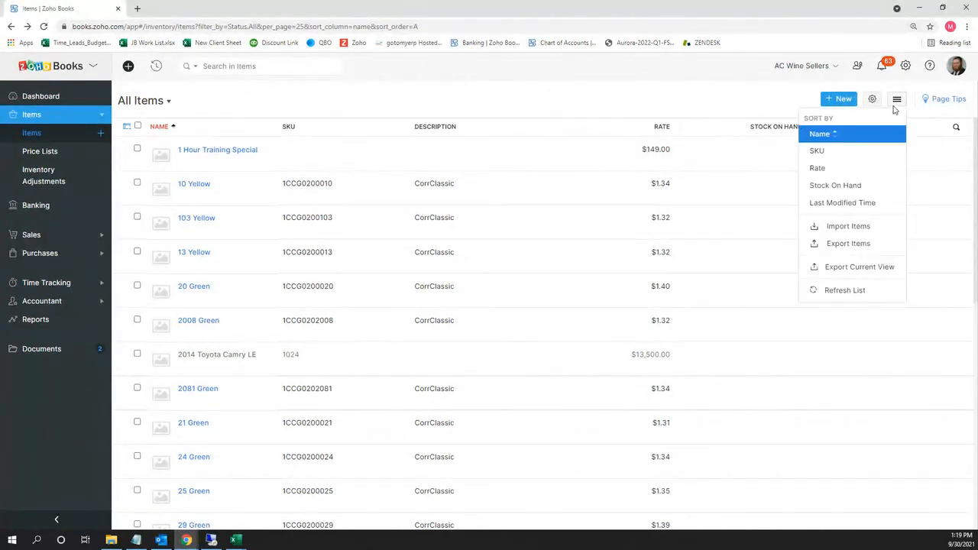
pyautogui.click(859, 245)
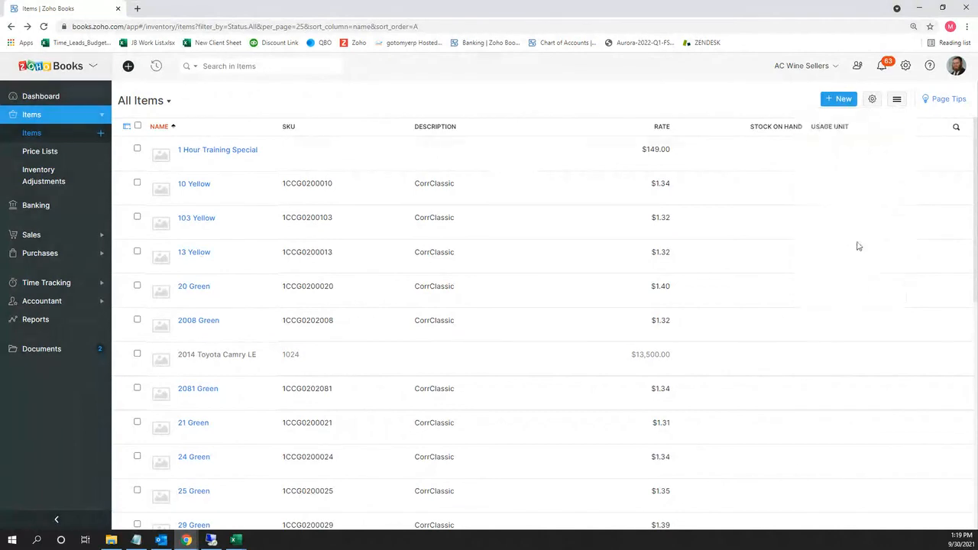
pyautogui.click(324, 448)
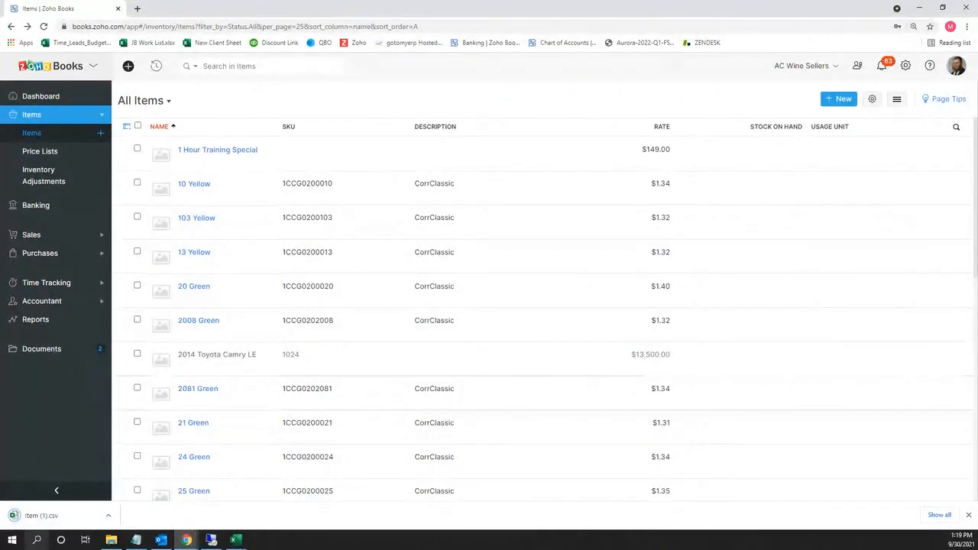
pyautogui.click(71, 519)
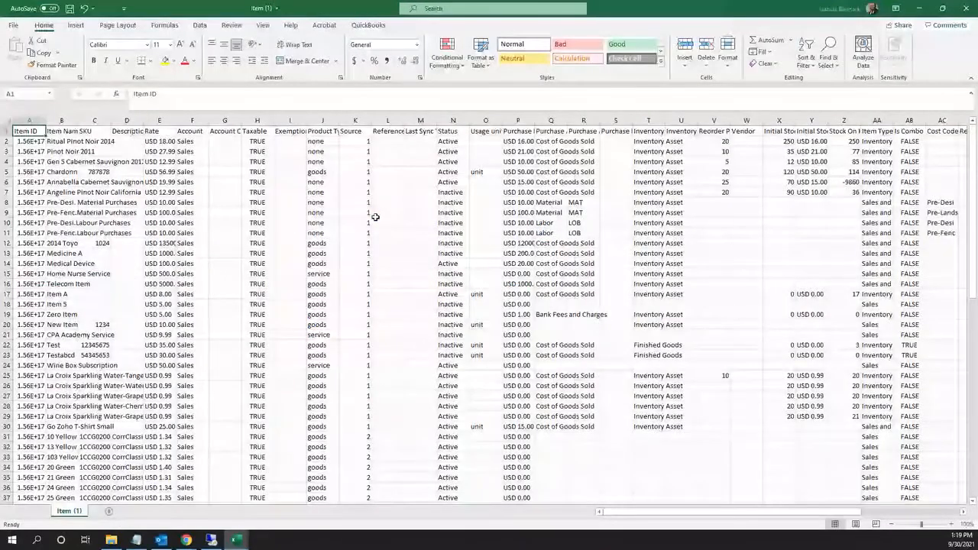
# Autofit the width of all columns in the exported items sheet.
pyautogui.click(367, 222)
pyautogui.click(169, 141)
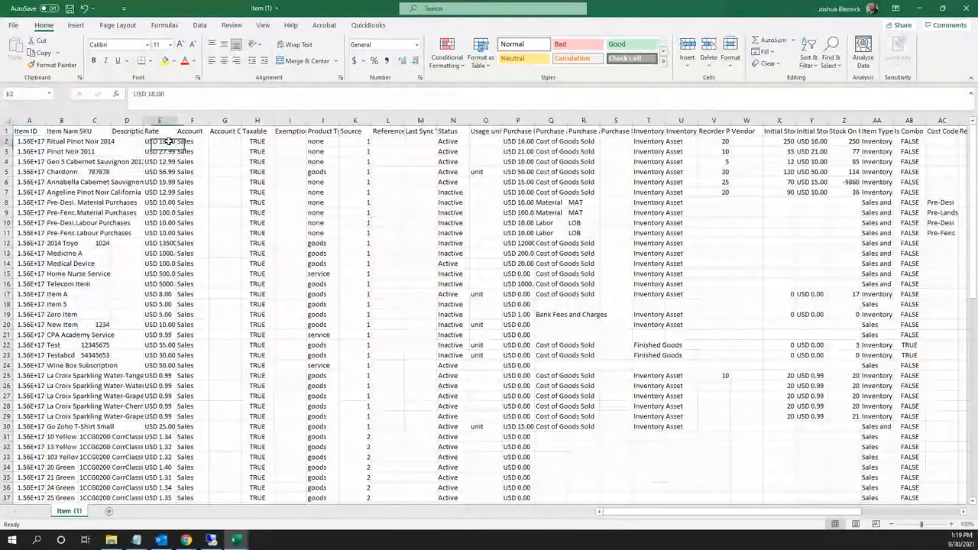
pyautogui.click(6, 119)
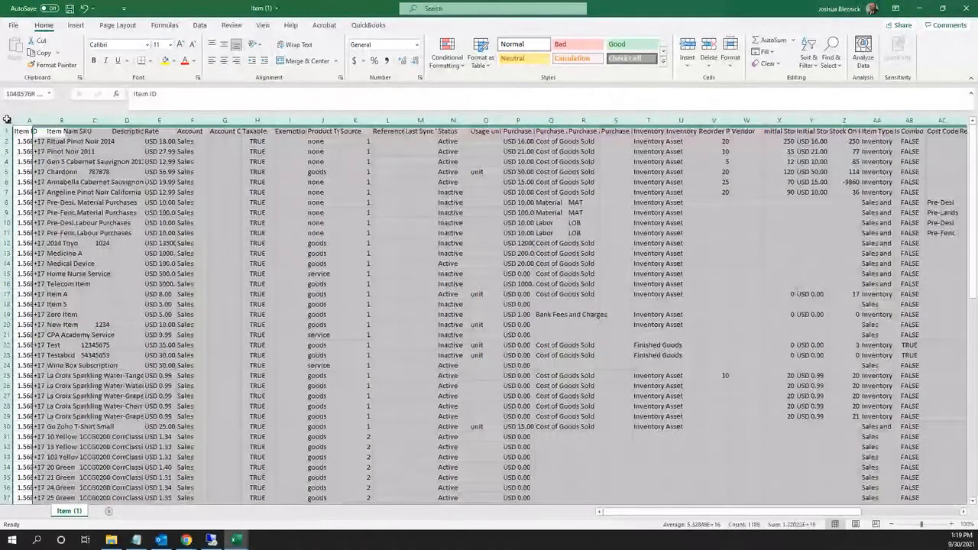
pyautogui.doubleClick(178, 119)
pyautogui.click(408, 168)
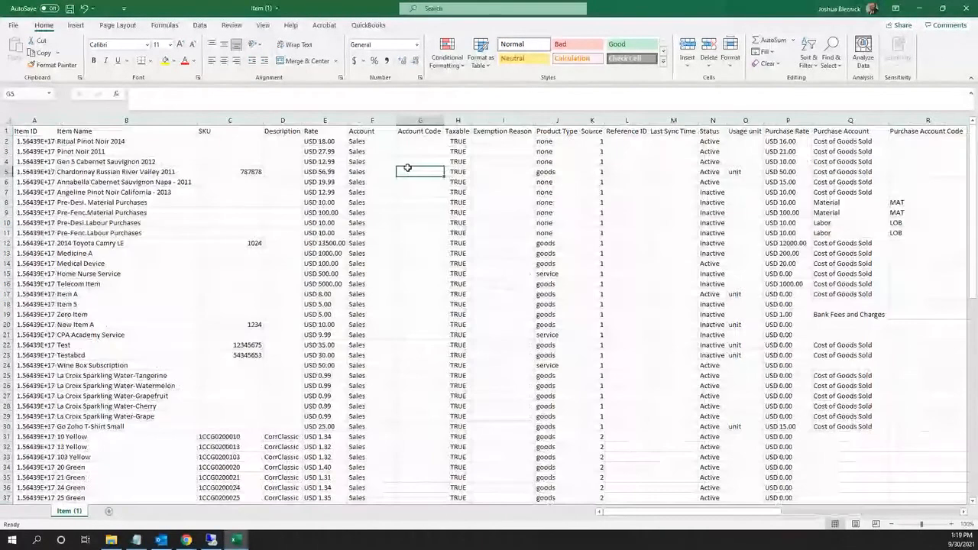
# Set the Account of the Ritual Pinot Noir 2014 item in cell F2 to Sales Trade.
pyautogui.click(384, 141)
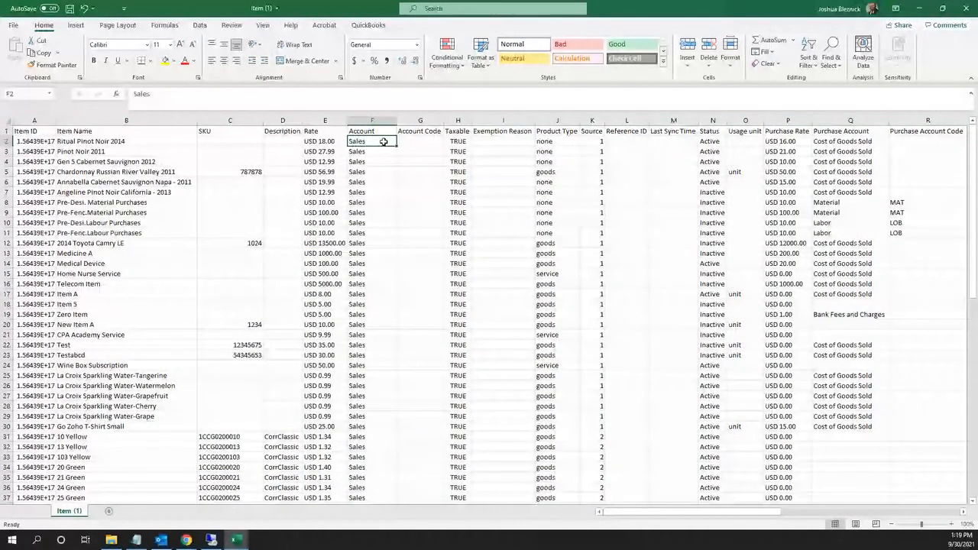
pyautogui.doubleClick(384, 141)
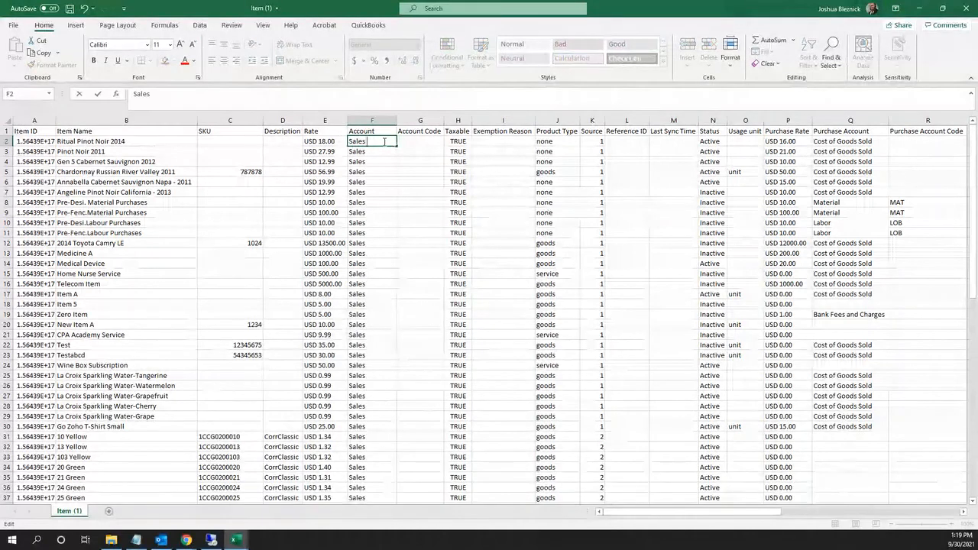
pyautogui.write('(')
pyautogui.press('BackSpace')
pyautogui.press('BackSpace')
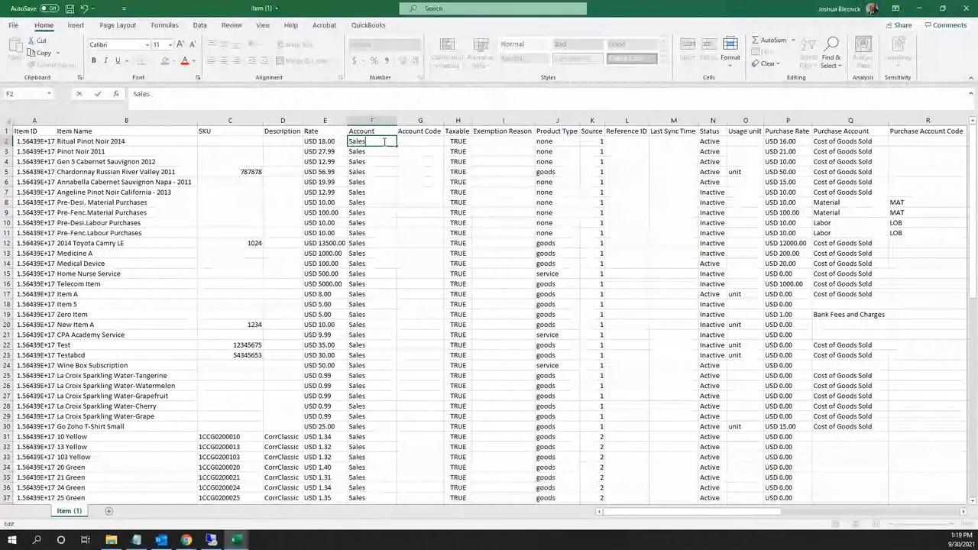
pyautogui.write('Trader')
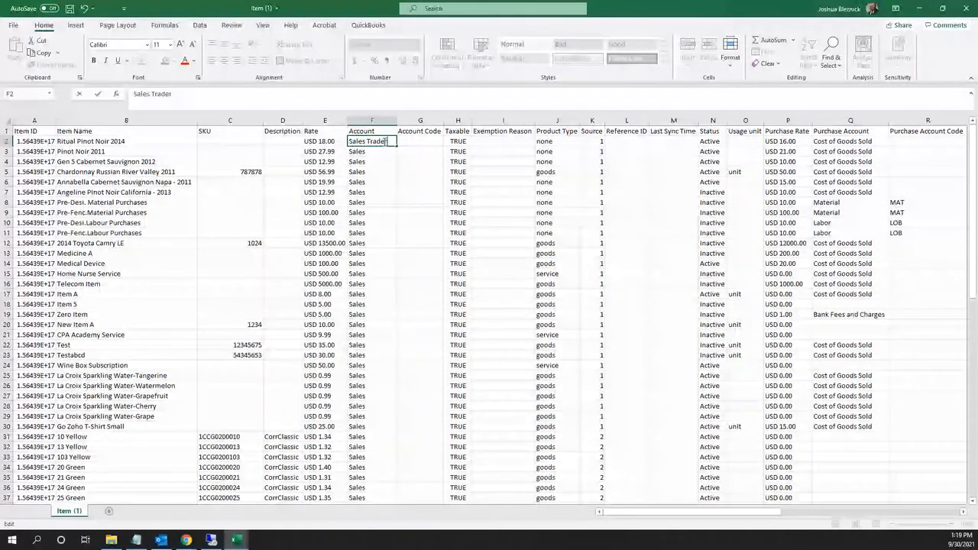
pyautogui.press('Return')
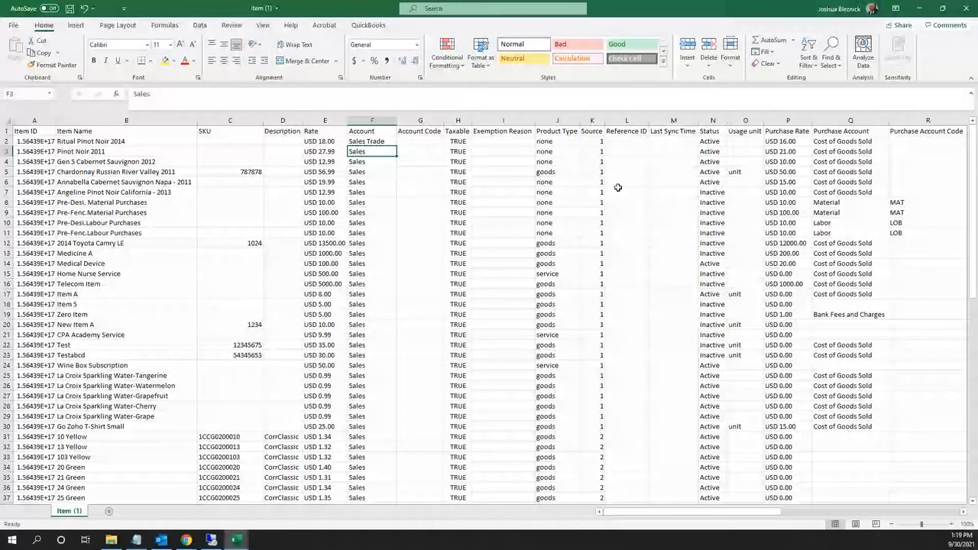
# Check the Item Name column, minimize the open workbooks, and look over the items list in Zoho Books.
pyautogui.click(139, 124)
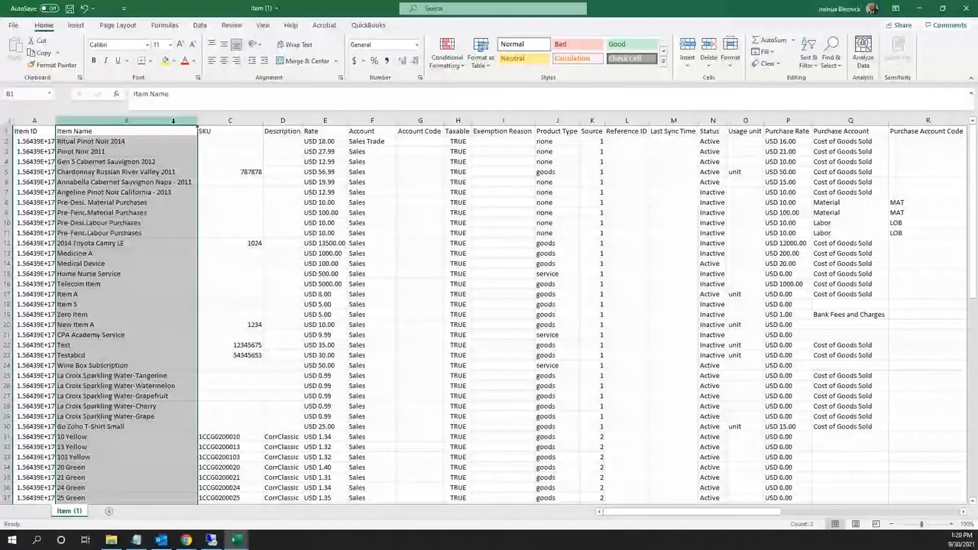
pyautogui.click(501, 213)
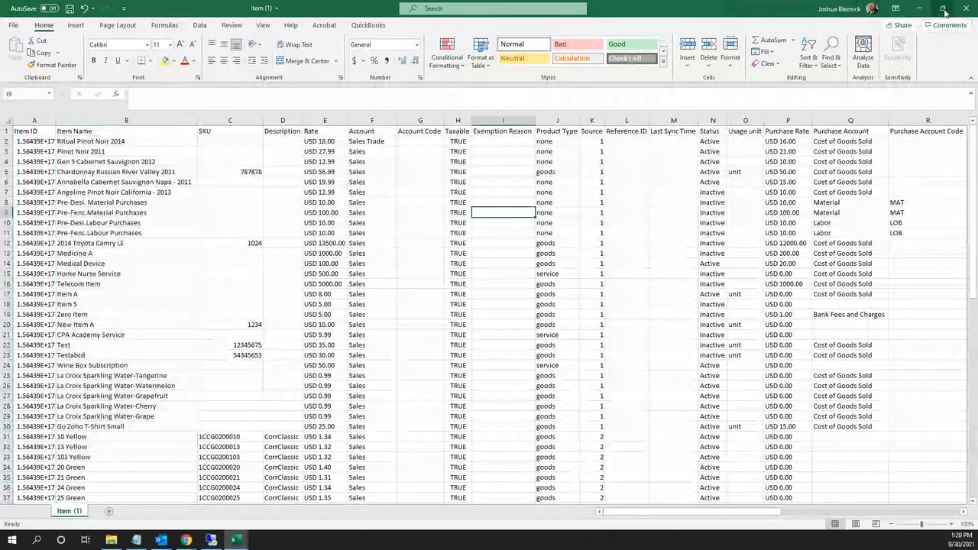
pyautogui.click(924, 11)
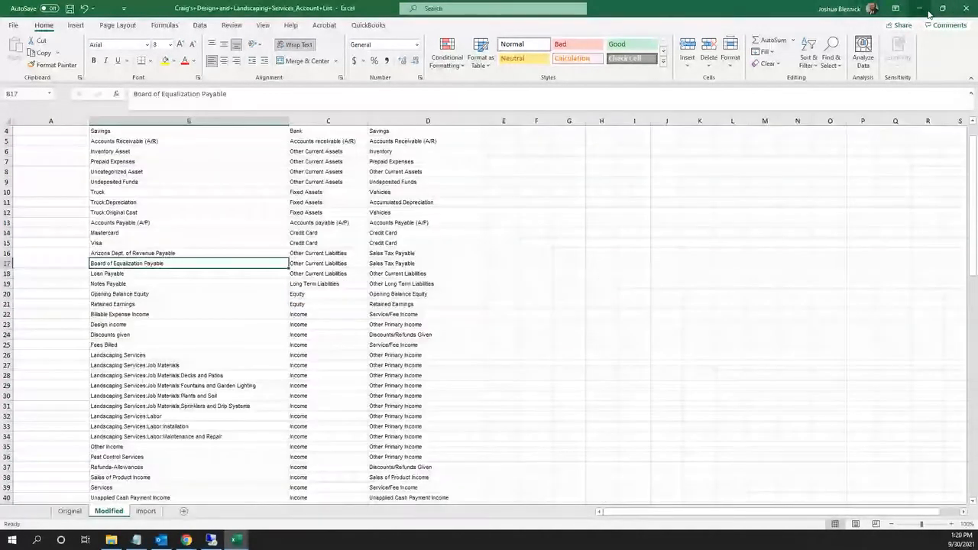
pyautogui.click(924, 11)
pyautogui.scroll(-2, 617, 198)
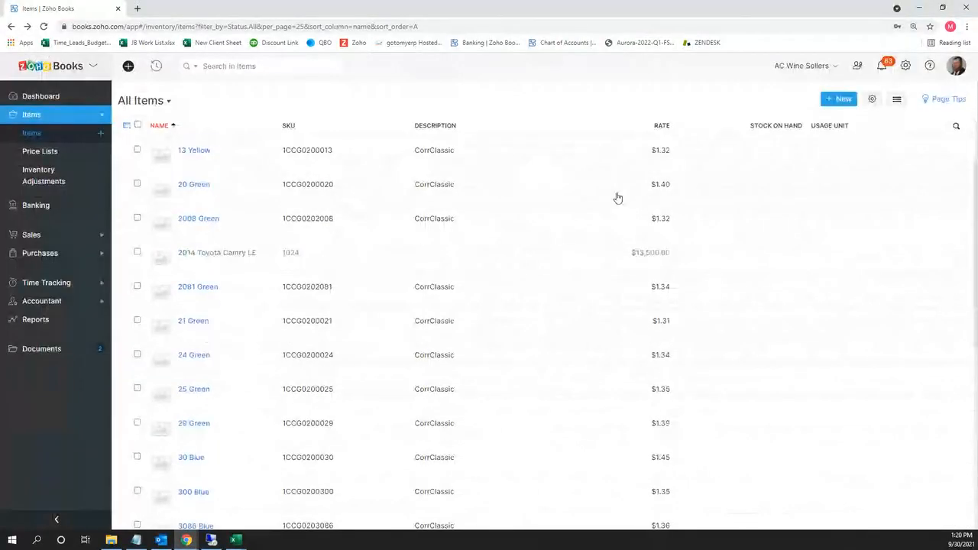
pyautogui.scroll(2, 617, 198)
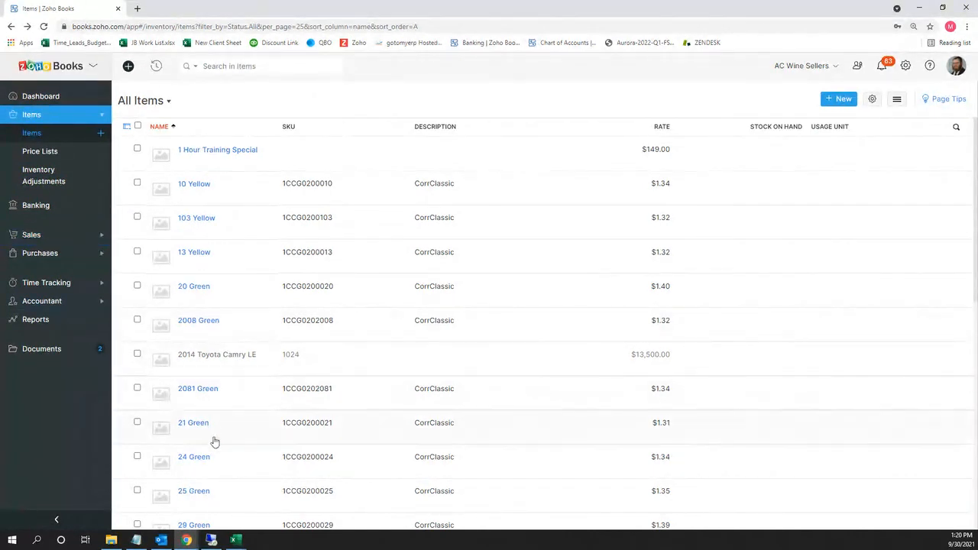
# Switch to the Craig's Design and Landscaping Services customer contact list in Excel and add a blank worksheet.
pyautogui.moveTo(243, 542)
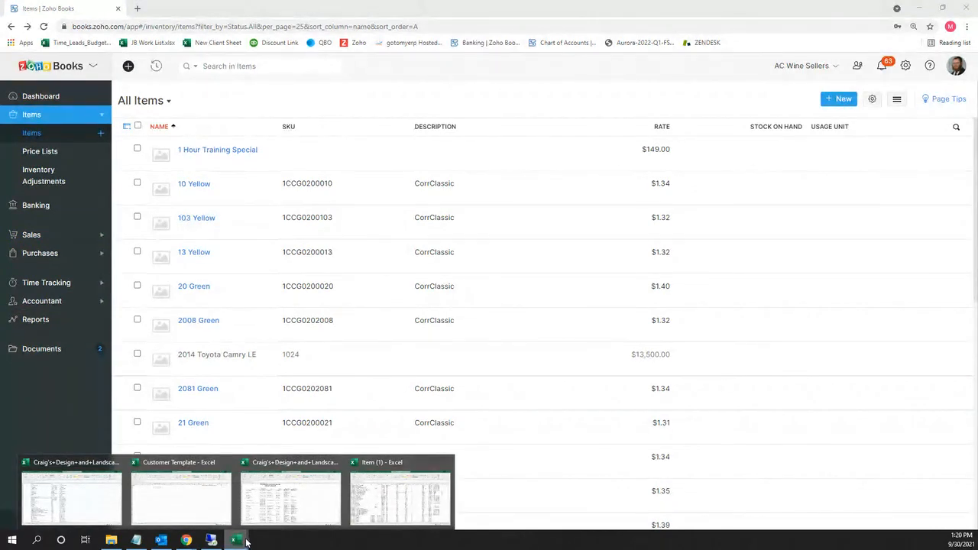
pyautogui.click(287, 500)
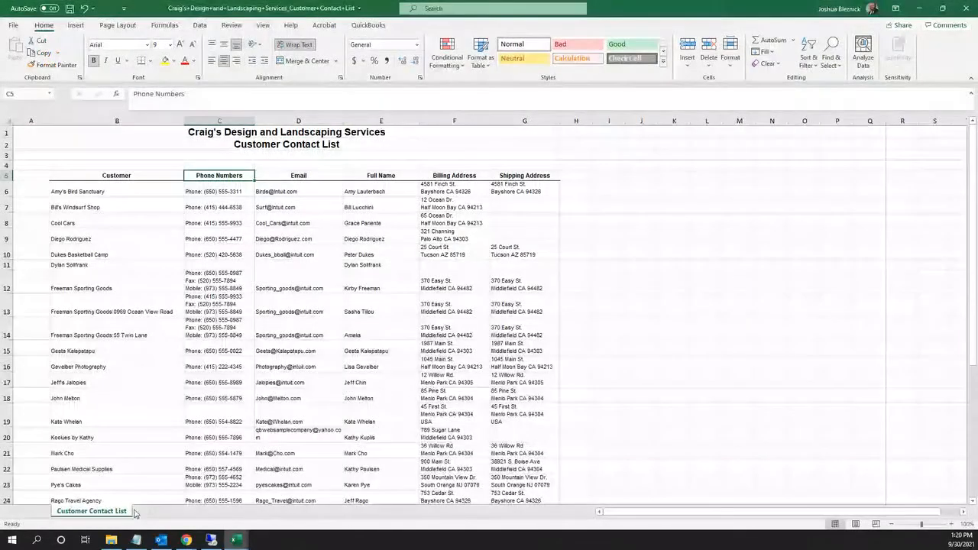
pyautogui.click(139, 511)
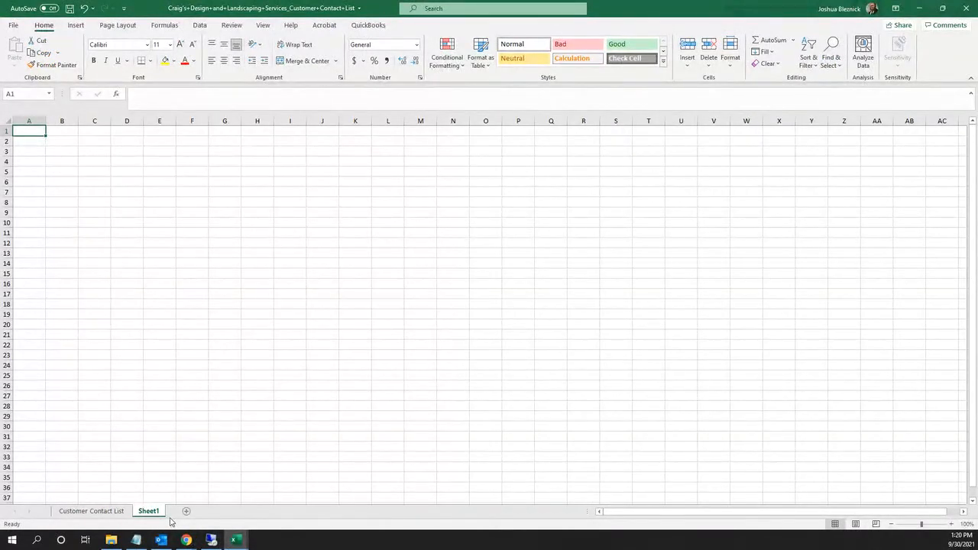
pyautogui.click(180, 401)
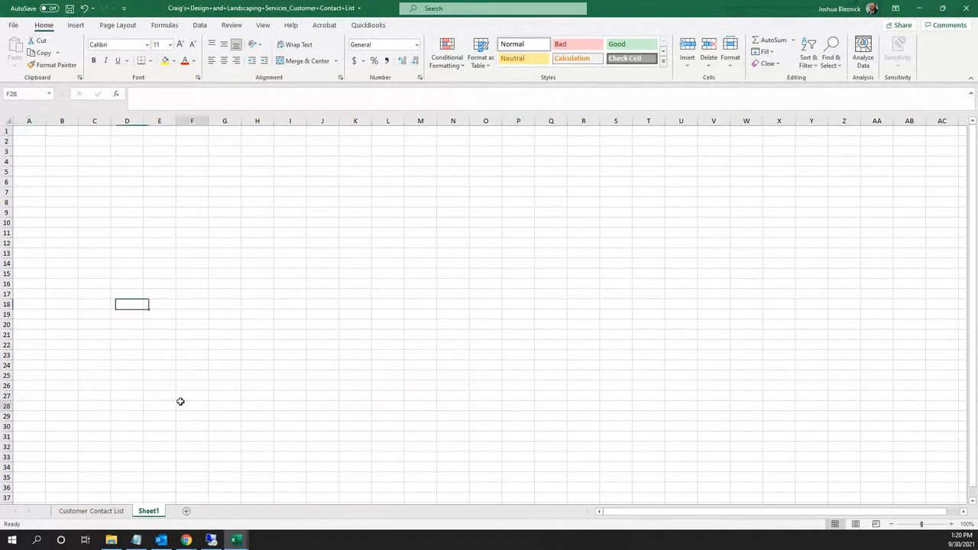
# Minimize the customer contact list workbook and open the Invoices list under Sales in Zoho Books.
pyautogui.click(923, 11)
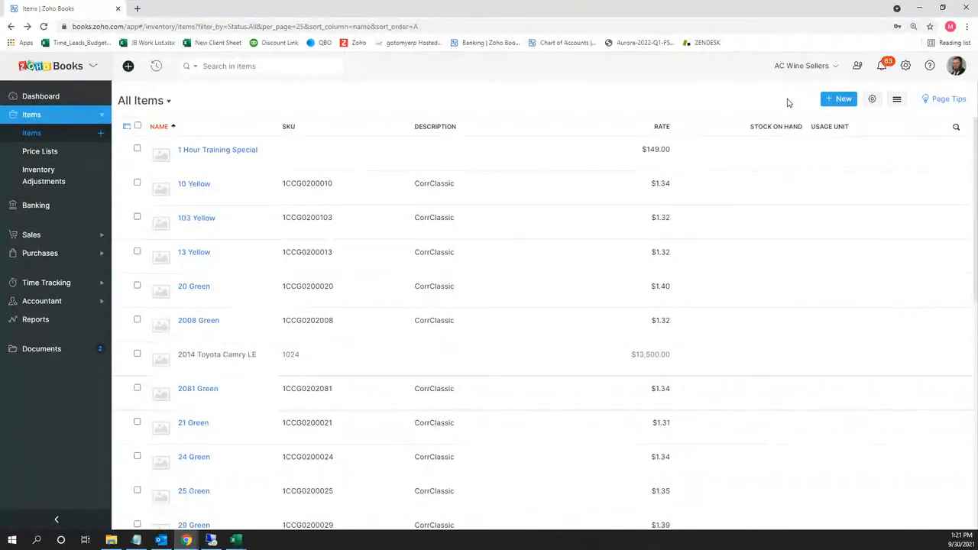
pyautogui.click(97, 235)
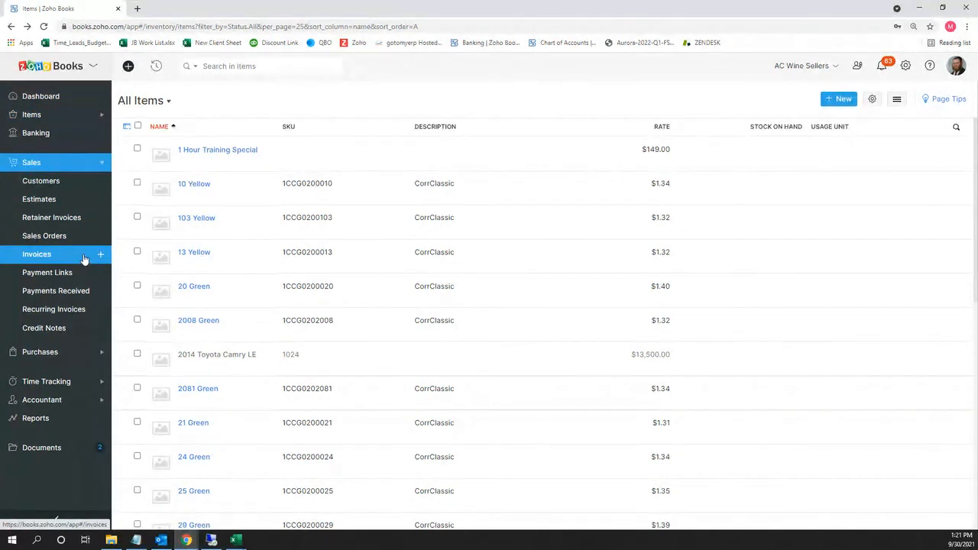
pyautogui.click(83, 254)
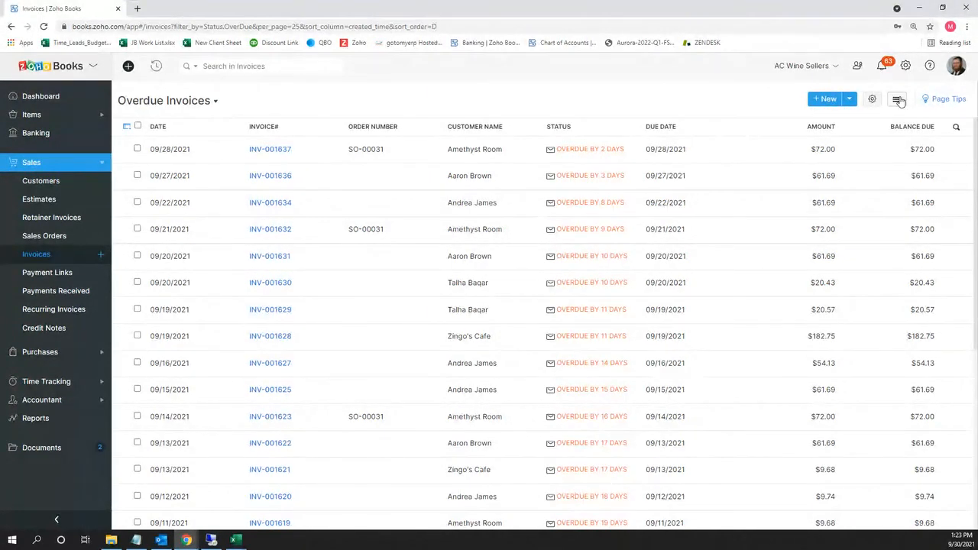
# Check the header row on the Modified sheet of the account list workbook in Excel, and minimize the workbook.
pyautogui.moveTo(235, 542)
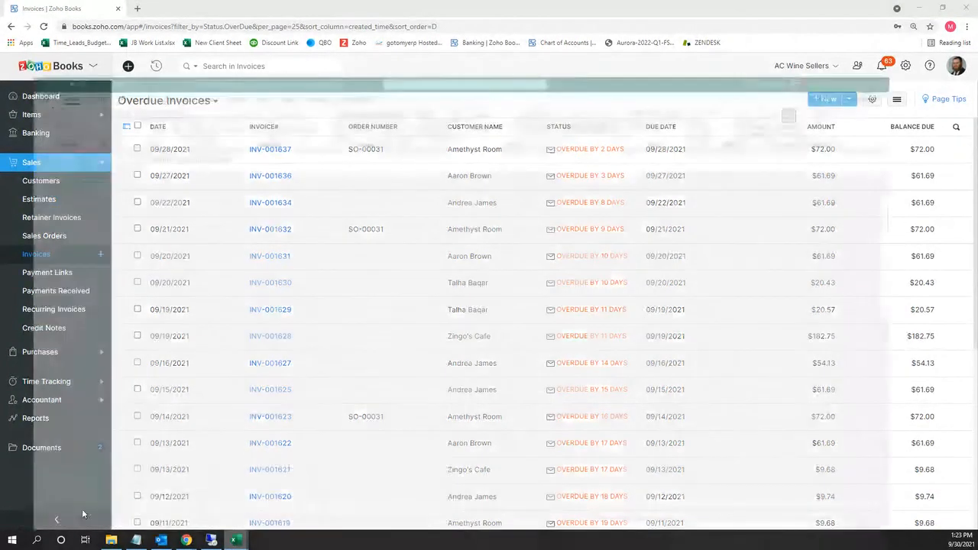
pyautogui.click(83, 520)
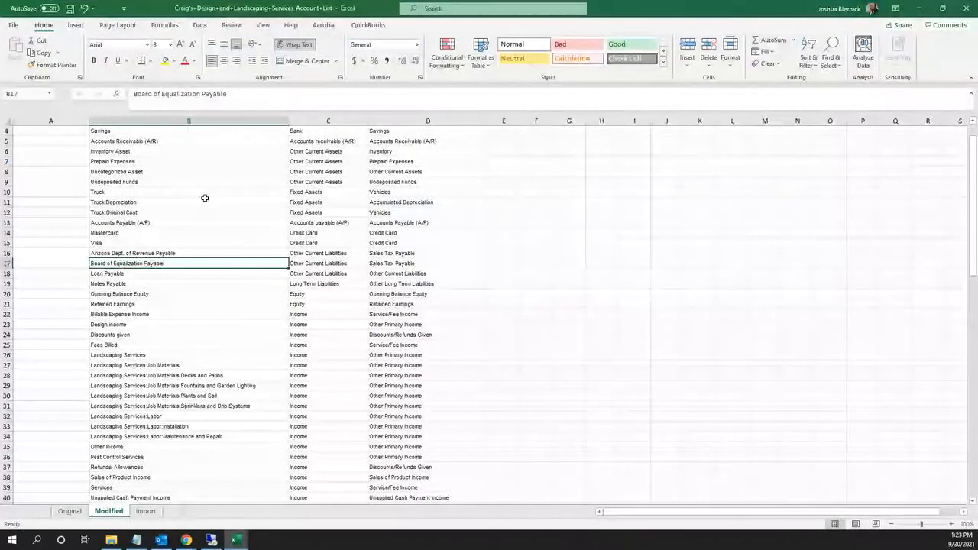
pyautogui.click(245, 160)
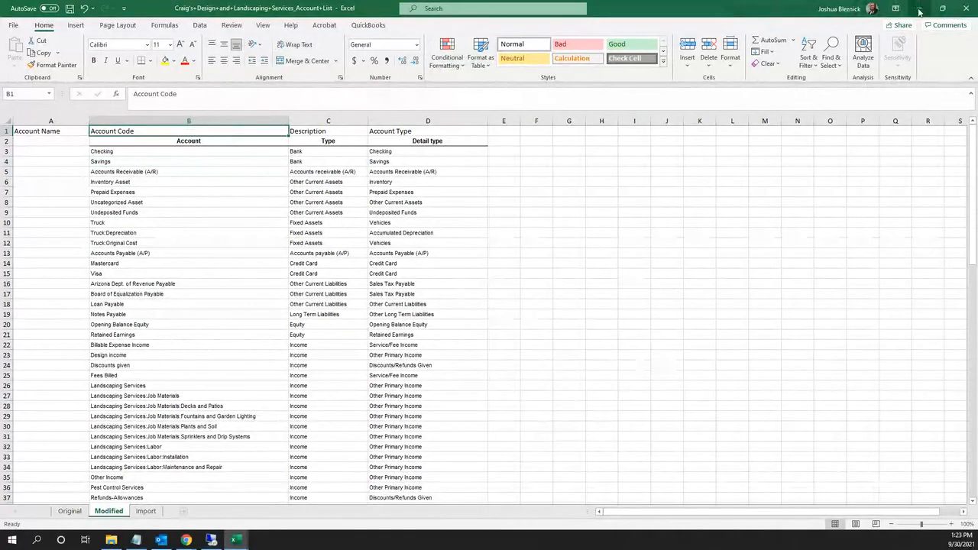
pyautogui.click(919, 11)
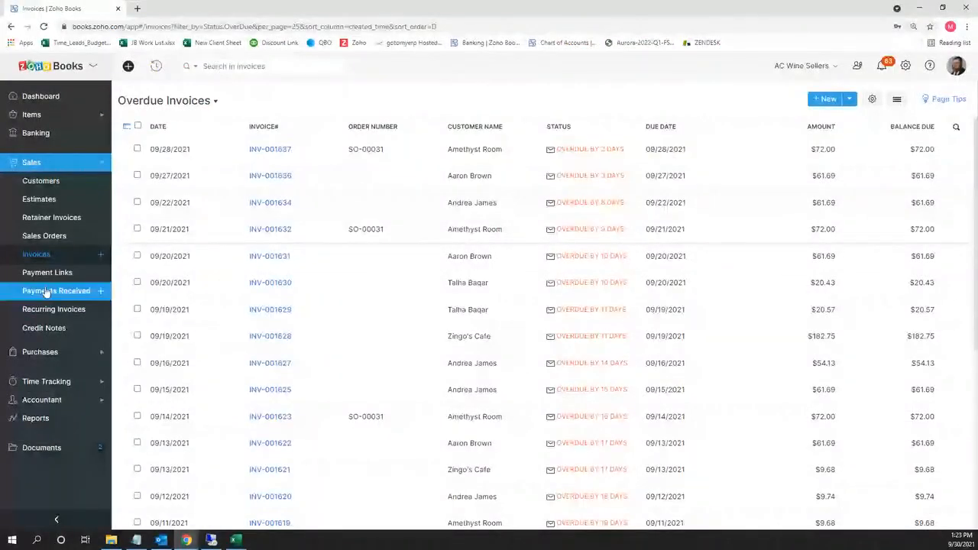
# Open the Chart of Accounts in Zoho Books and start an account import.
pyautogui.click(40, 399)
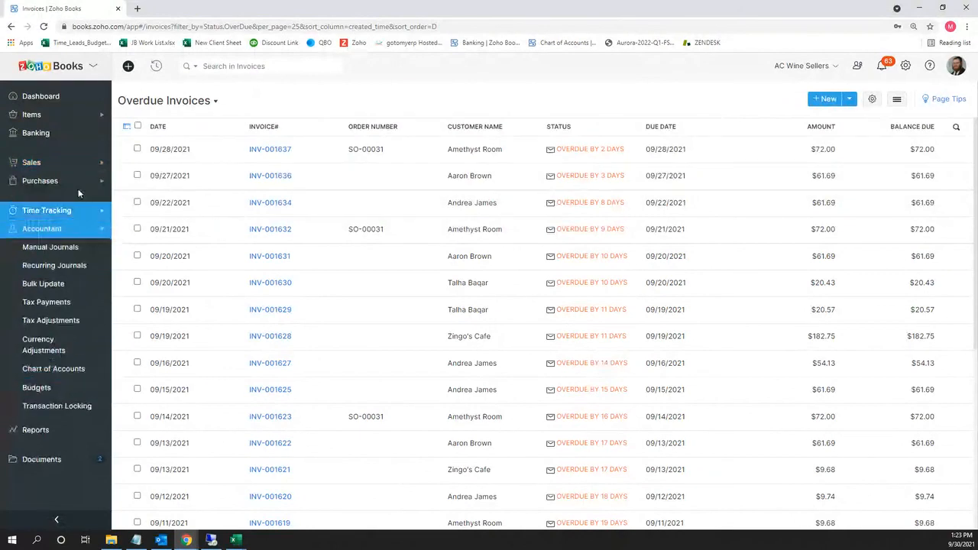
pyautogui.click(72, 368)
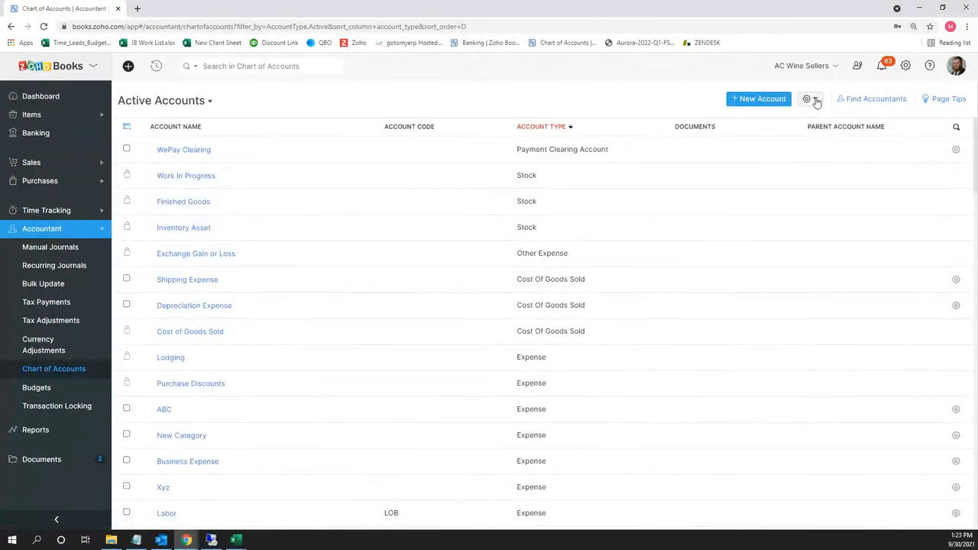
pyautogui.click(815, 100)
pyautogui.click(799, 122)
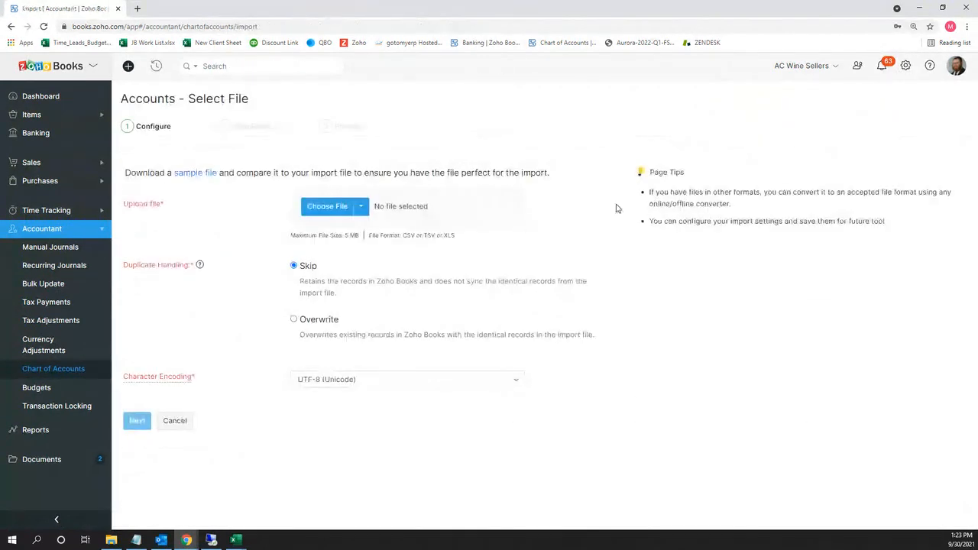
# Choose the sample_accounts file from Downloads for the account import and continue to the field mapping.
pyautogui.click(361, 207)
pyautogui.click(343, 235)
pyautogui.click(137, 100)
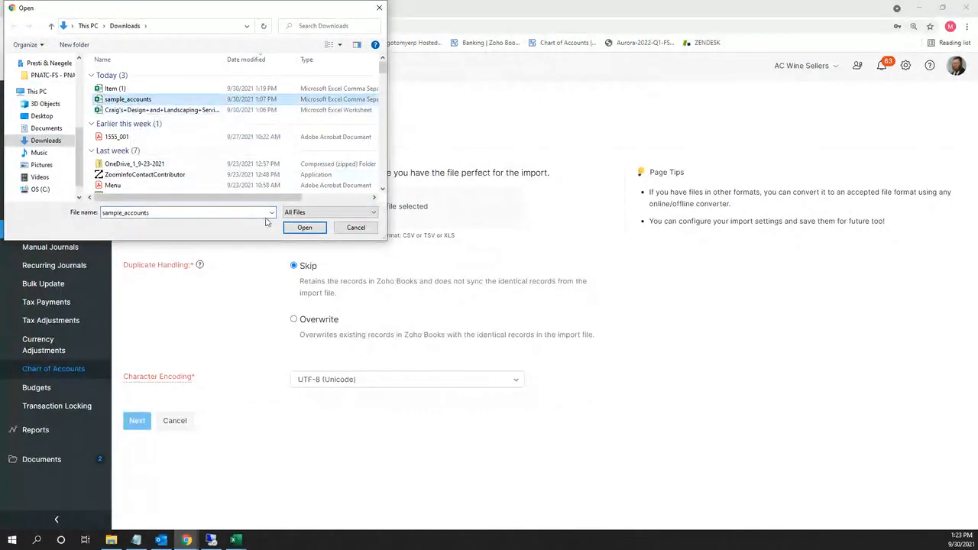
pyautogui.click(304, 227)
pyautogui.click(149, 442)
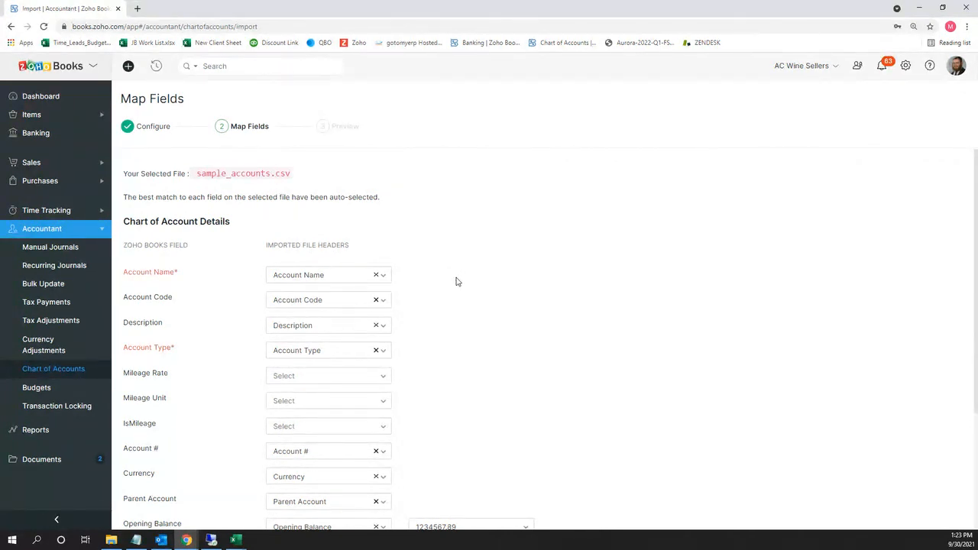
# Review the account field mapping and enable saving these selections for use during future imports.
pyautogui.scroll(-2, 457, 282)
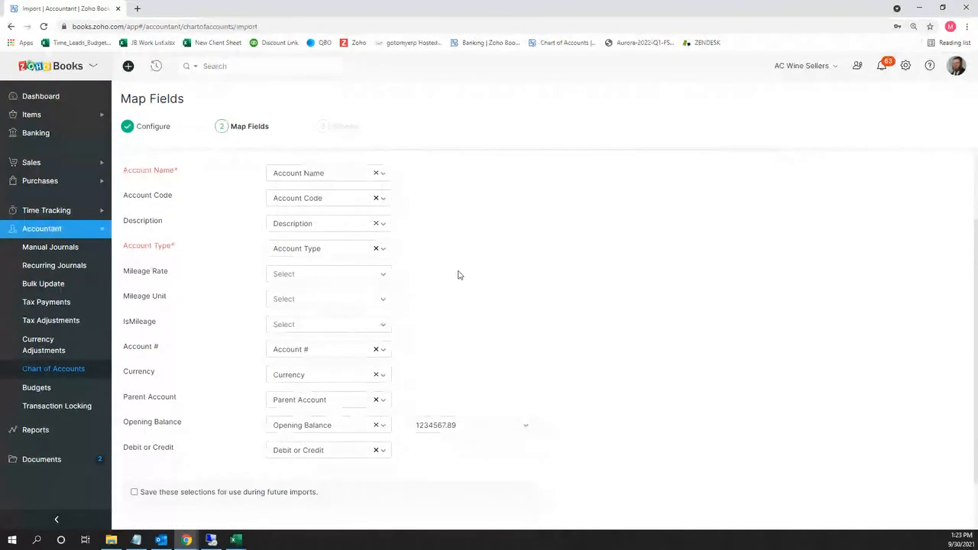
pyautogui.scroll(1, 456, 279)
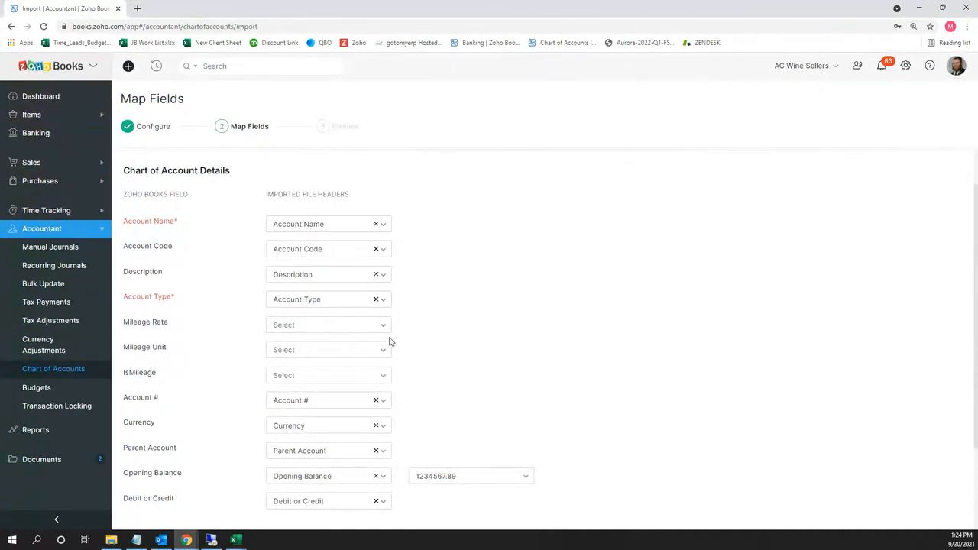
pyautogui.scroll(-3, 484, 204)
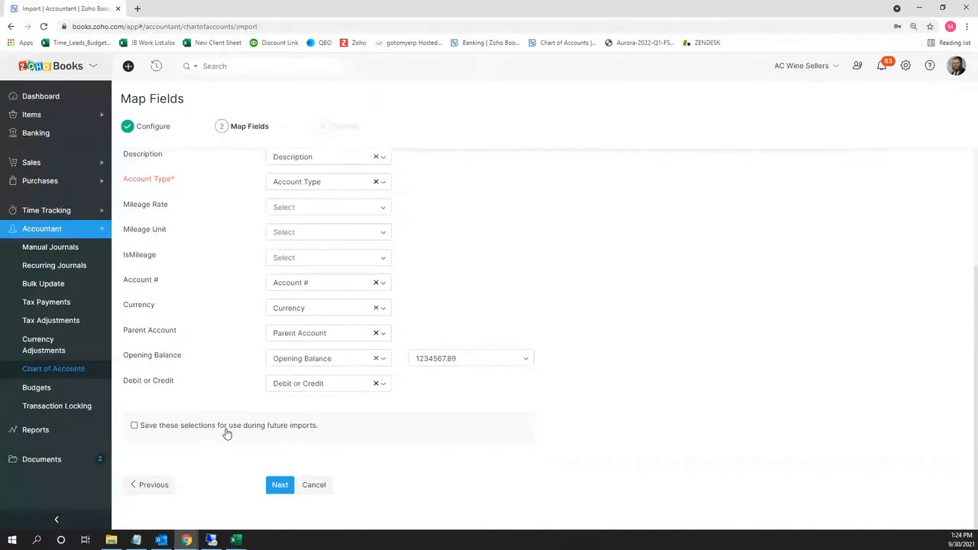
pyautogui.click(261, 429)
pyautogui.scroll(4, 290, 230)
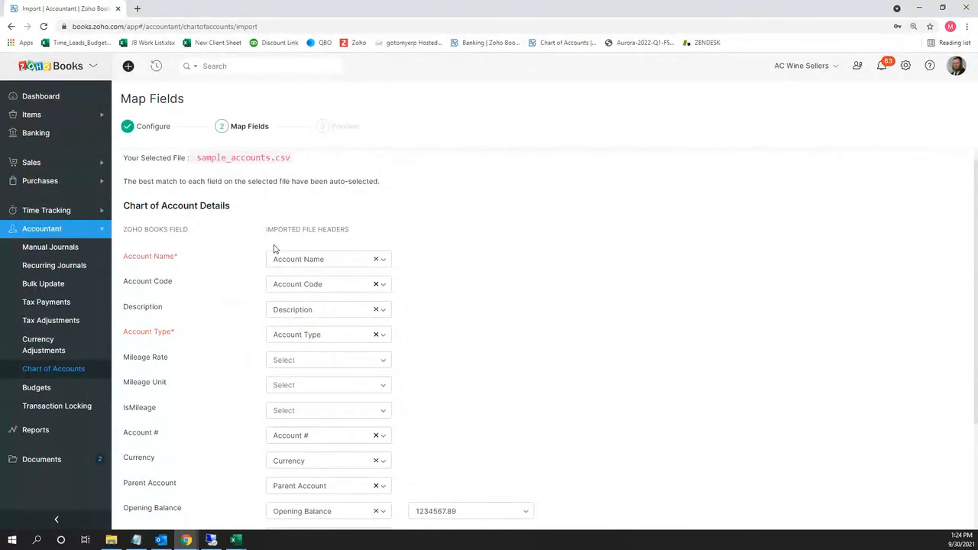
pyautogui.scroll(-4, 256, 278)
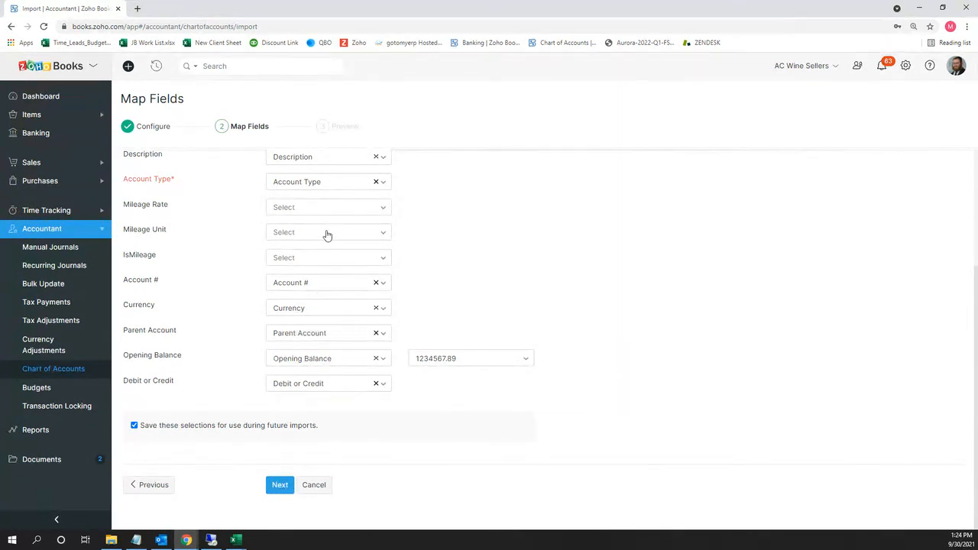
pyautogui.scroll(2, 259, 268)
pyautogui.scroll(1, 259, 268)
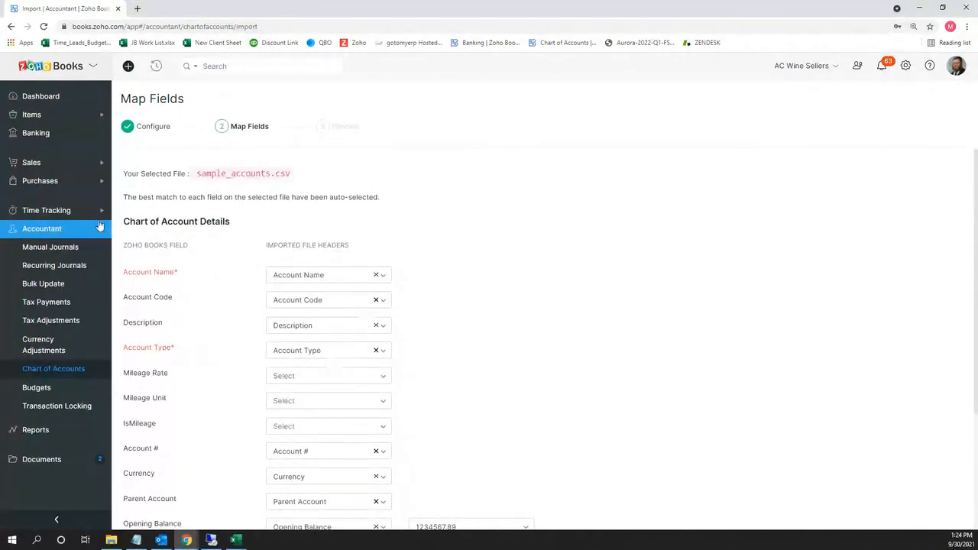
# Look over the active customers and the overdue invoices under Sales.
pyautogui.click(86, 166)
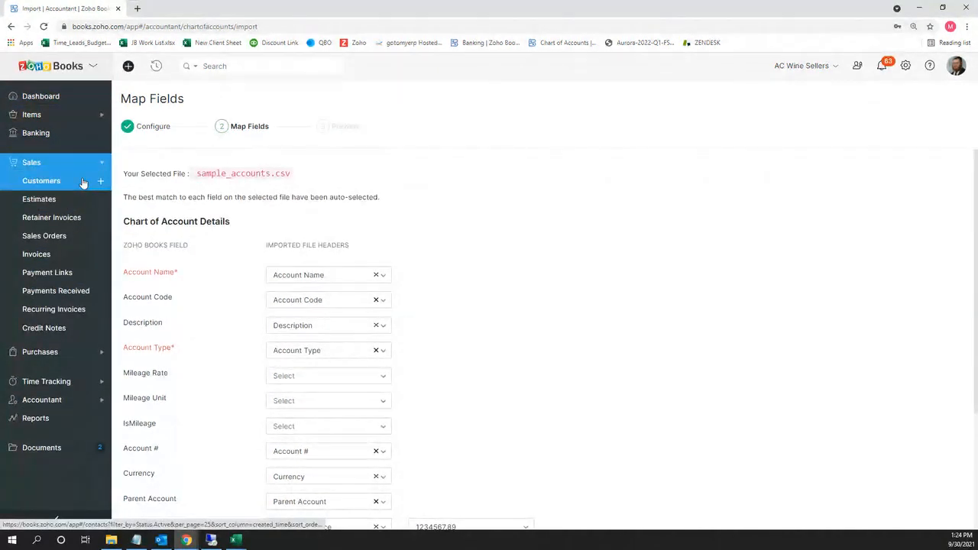
pyautogui.click(55, 188)
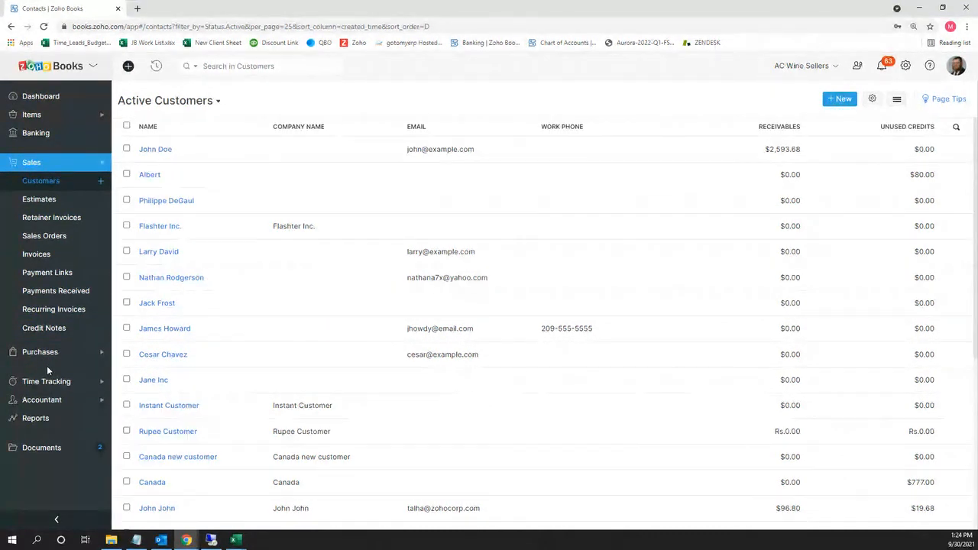
pyautogui.click(56, 256)
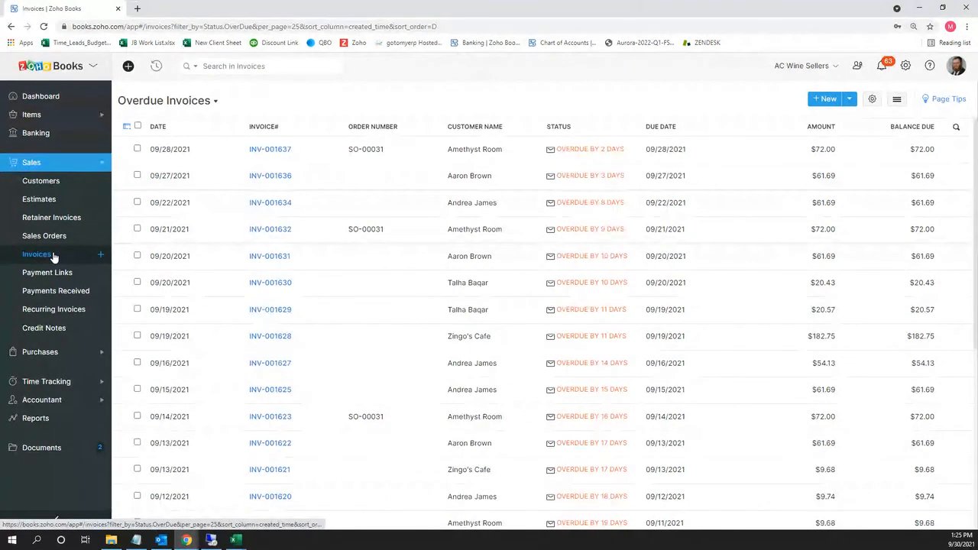
# Open the Amethyst Room invoice dated 09/28/2021 and examine its details and line items.
pyautogui.click(589, 152)
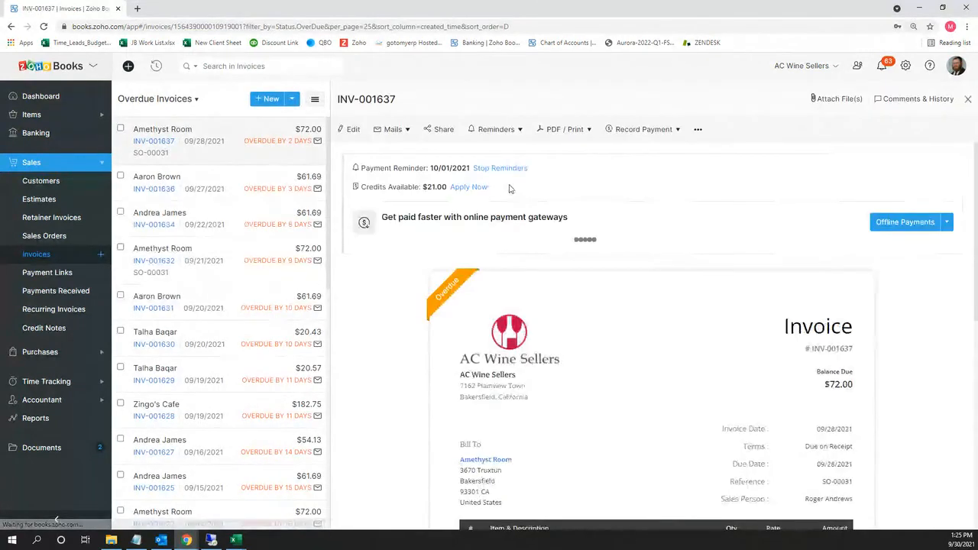
pyautogui.scroll(-3, 527, 197)
pyautogui.scroll(1, 535, 382)
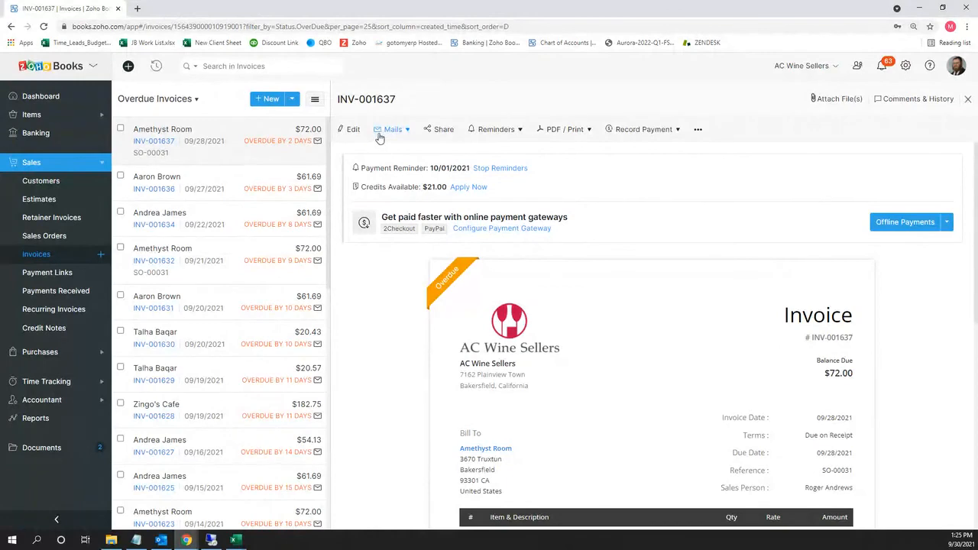
pyautogui.scroll(-3, 386, 149)
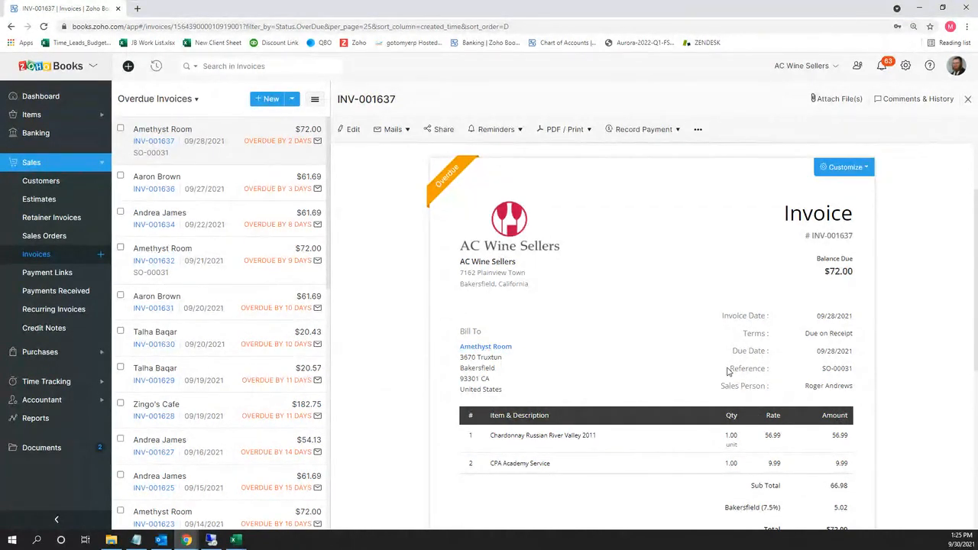
# Return to the overdue invoices list and start an invoice import.
pyautogui.click(61, 262)
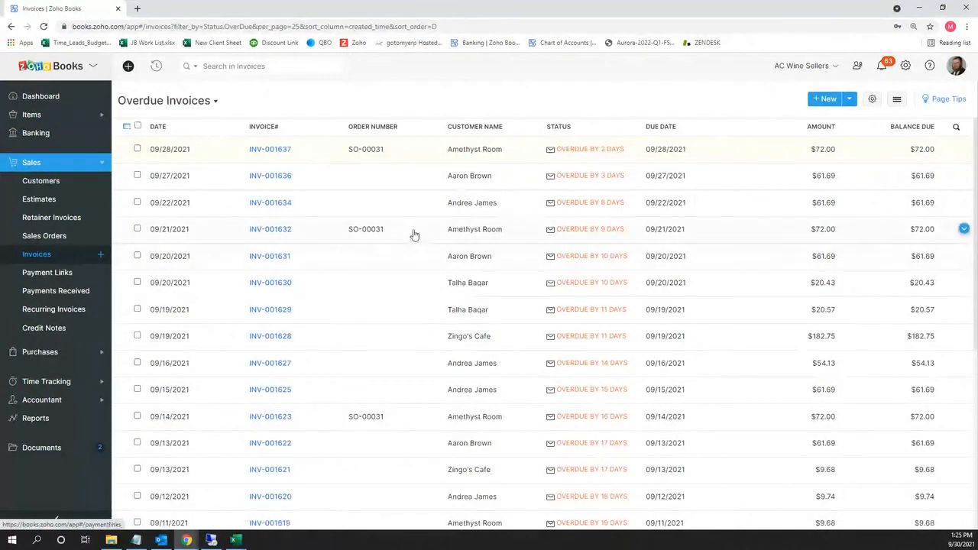
pyautogui.click(898, 100)
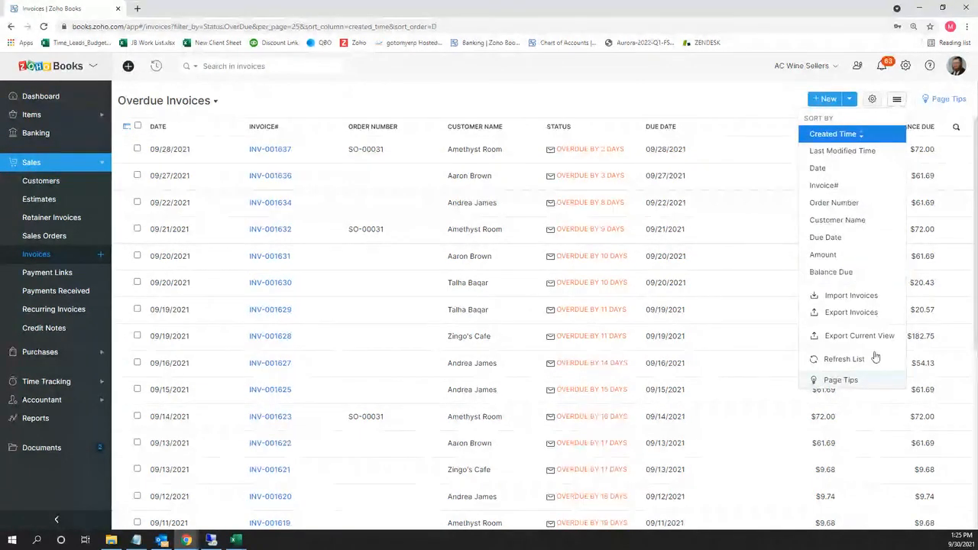
pyautogui.click(875, 297)
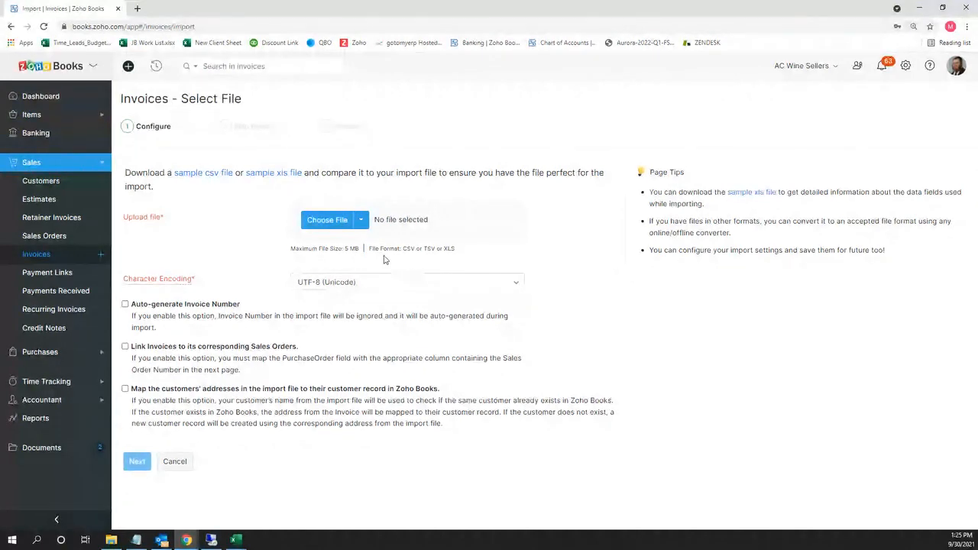
# Choose the sample_accounts file for the invoice import and continue to the field mapping.
pyautogui.click(342, 227)
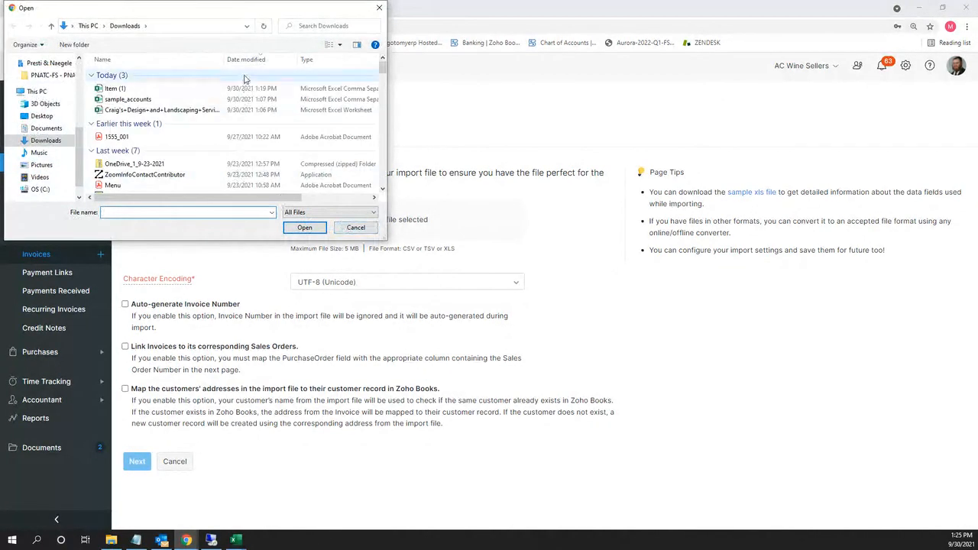
pyautogui.click(244, 100)
pyautogui.click(304, 228)
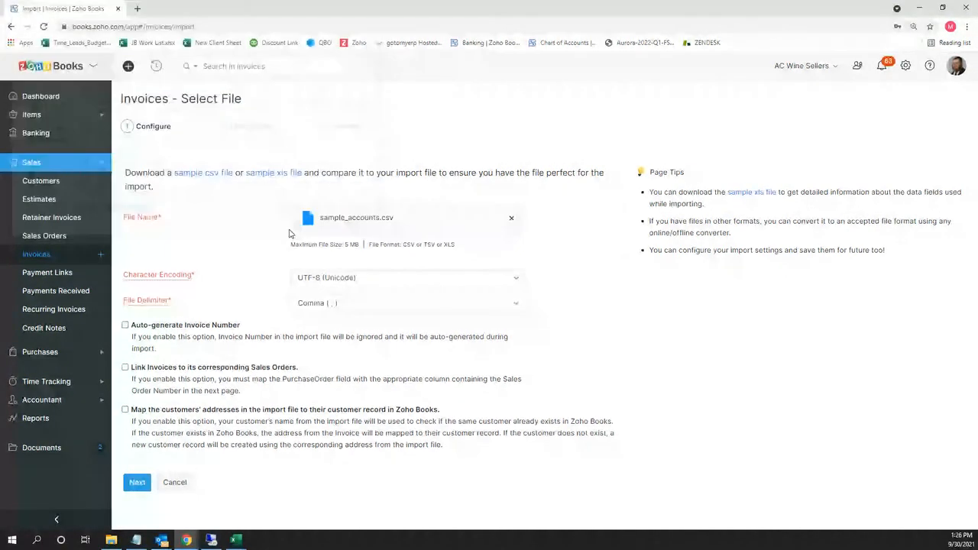
pyautogui.click(138, 487)
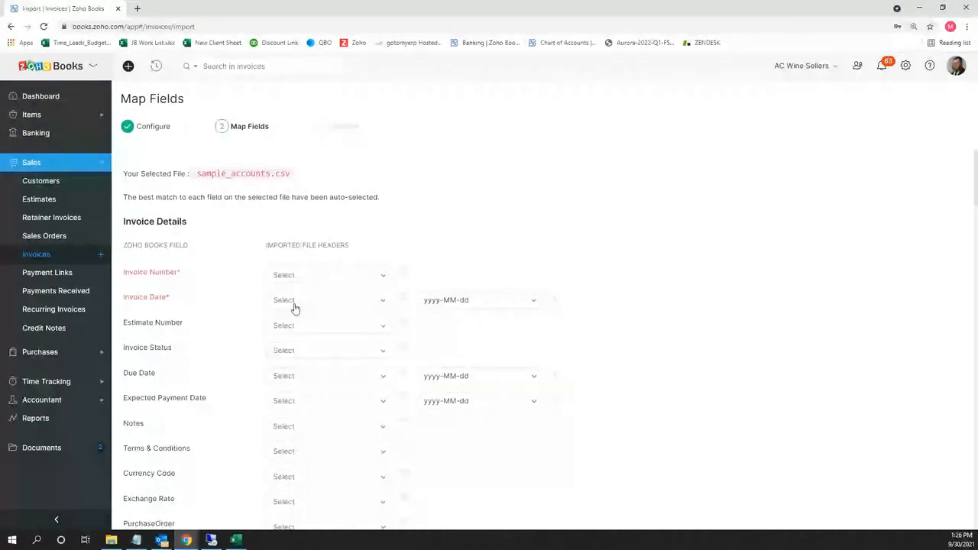
# Examine the invoice and contact fields offered for mapping, and expand the Accountant section.
pyautogui.scroll(-3, 298, 337)
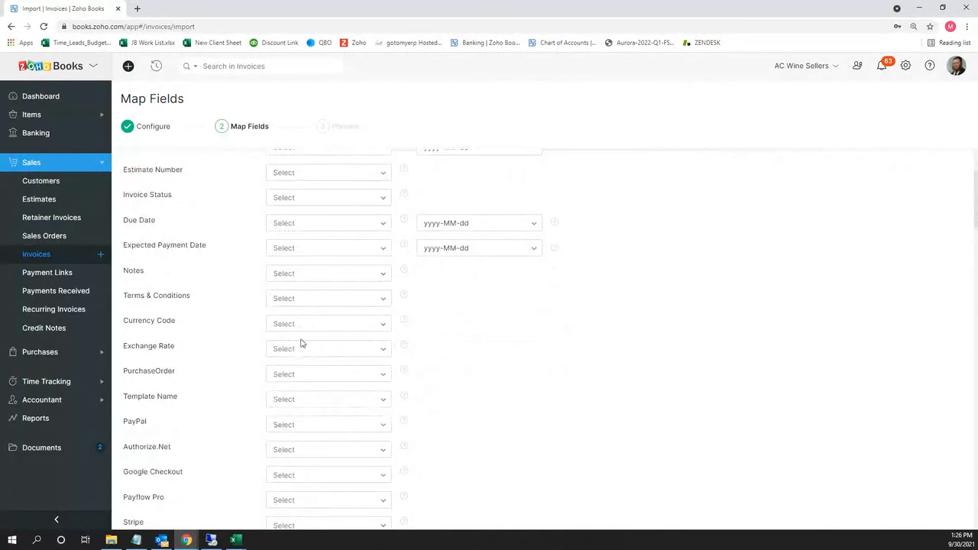
pyautogui.scroll(-4, 300, 344)
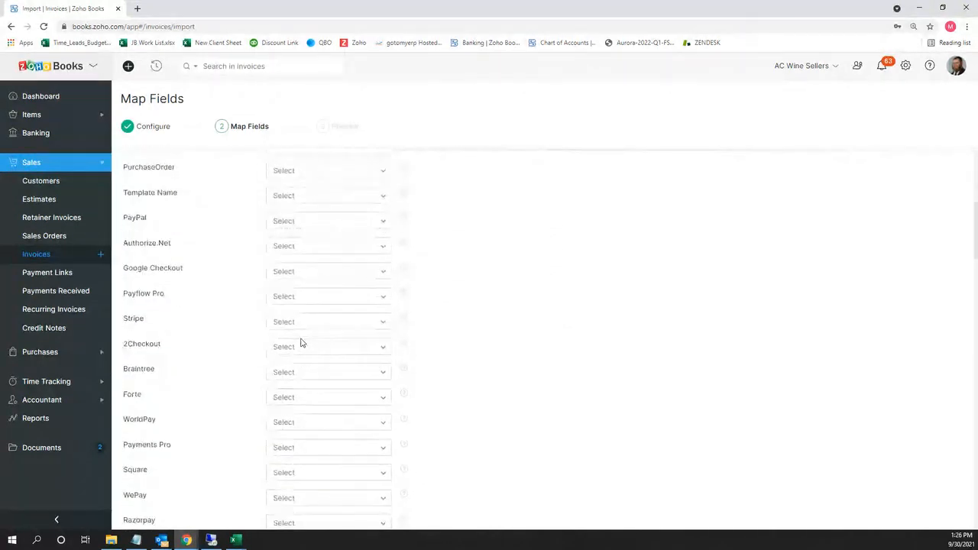
pyautogui.scroll(-1, 300, 344)
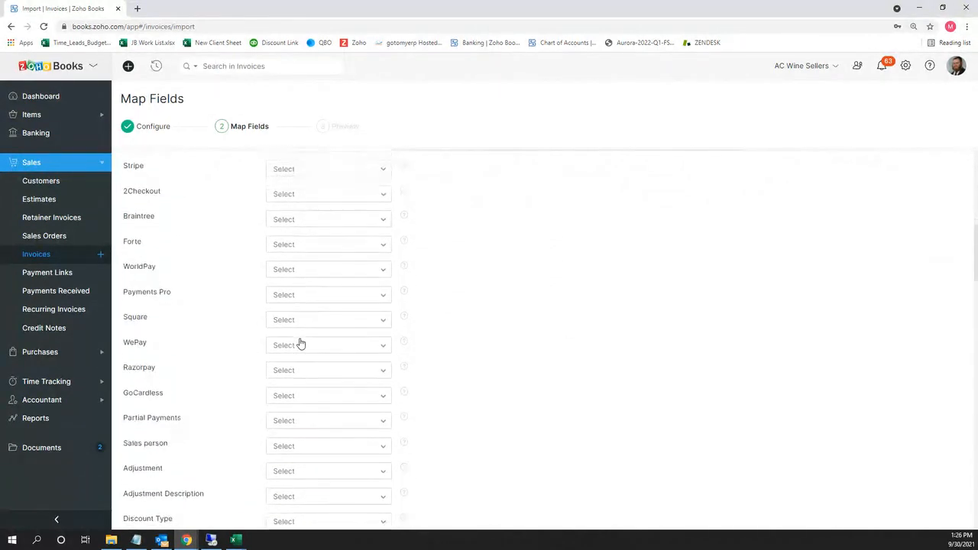
pyautogui.scroll(-5, 300, 344)
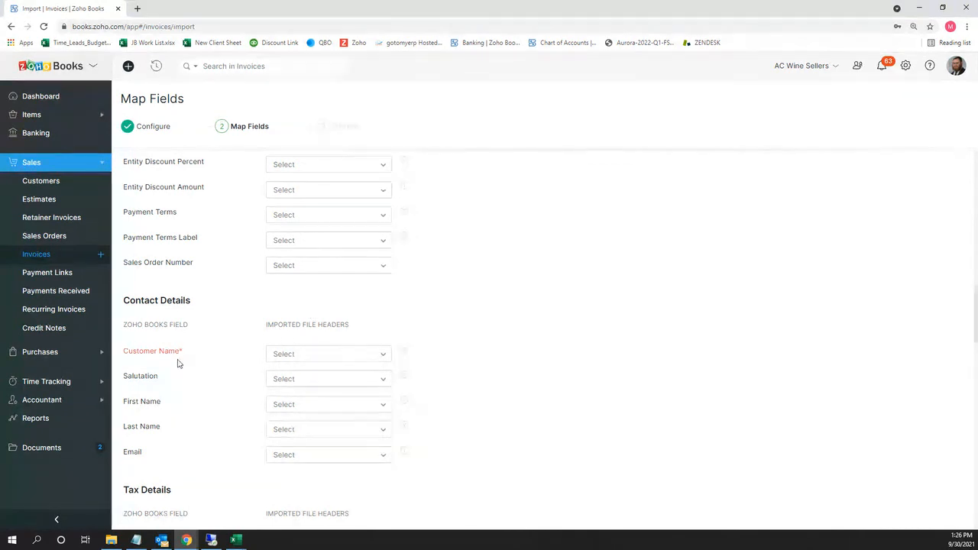
pyautogui.click(65, 408)
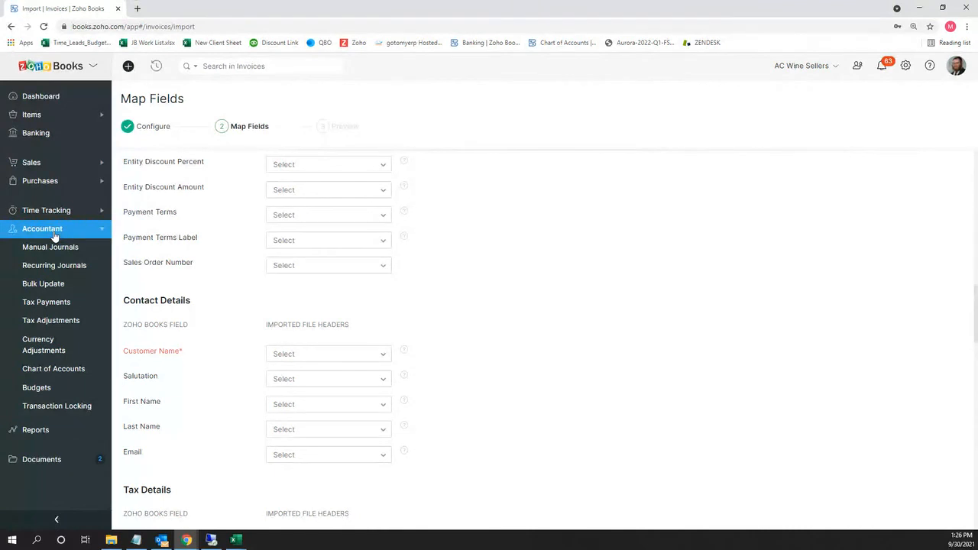
# Leave the invoice import, search the reports for "trial" and open the Trial Balance report.
pyautogui.click(38, 426)
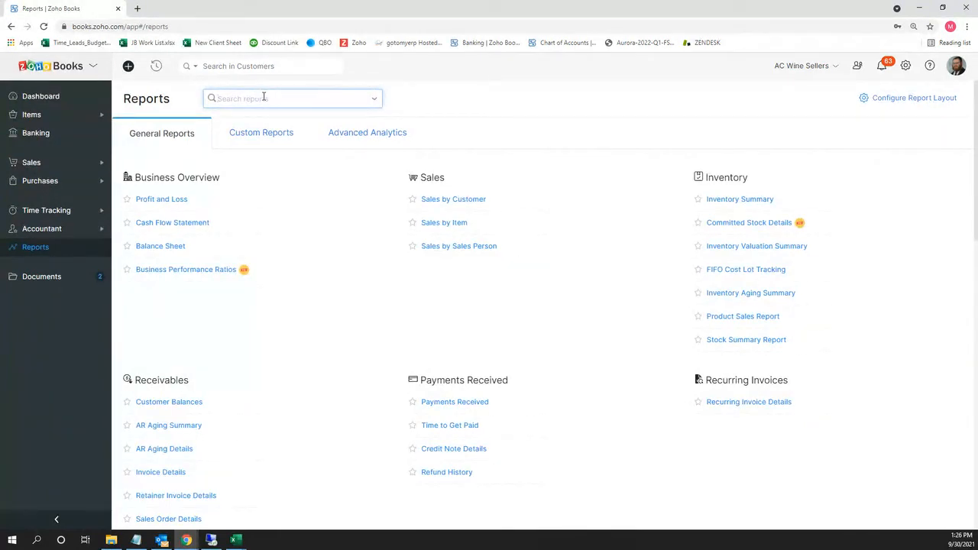
pyautogui.write('trial')
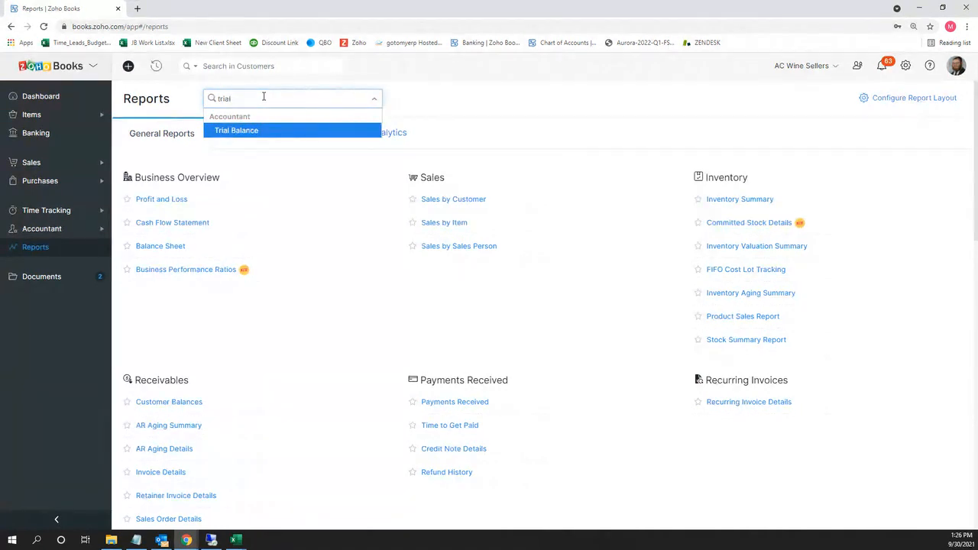
pyautogui.press('Return')
# Examine the Trial Balance report's asset accounts, account codes, and net debit and net credit columns.
pyautogui.scroll(-1, 259, 176)
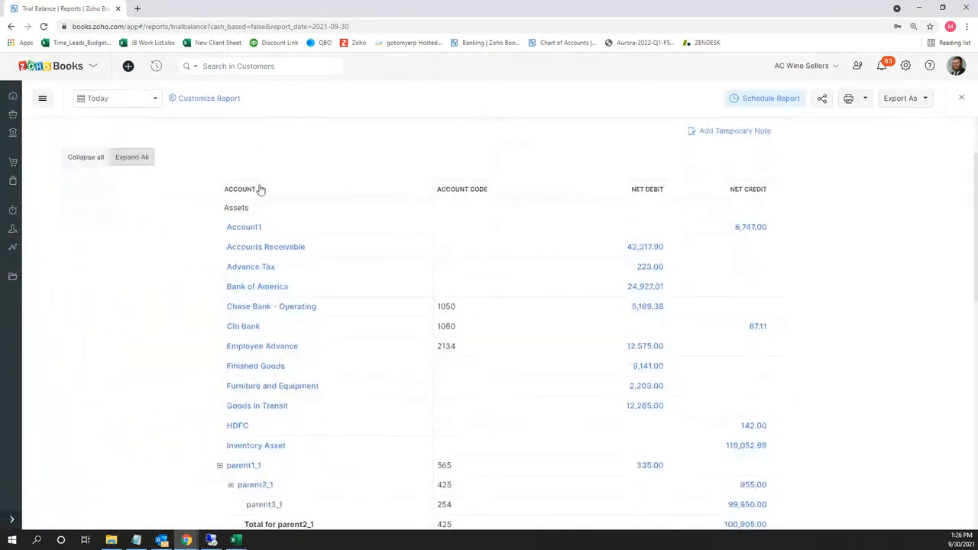
pyautogui.scroll(1, 257, 190)
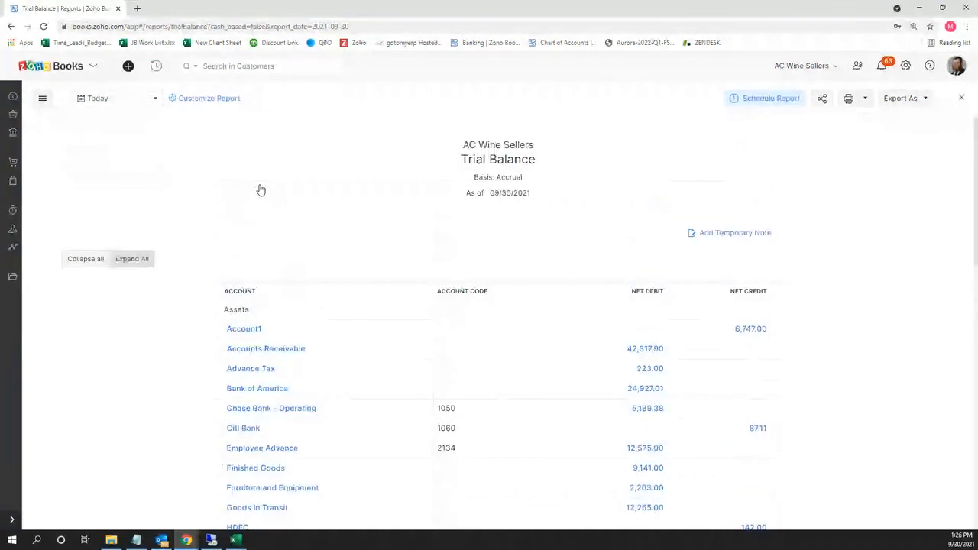
pyautogui.scroll(-1, 302, 247)
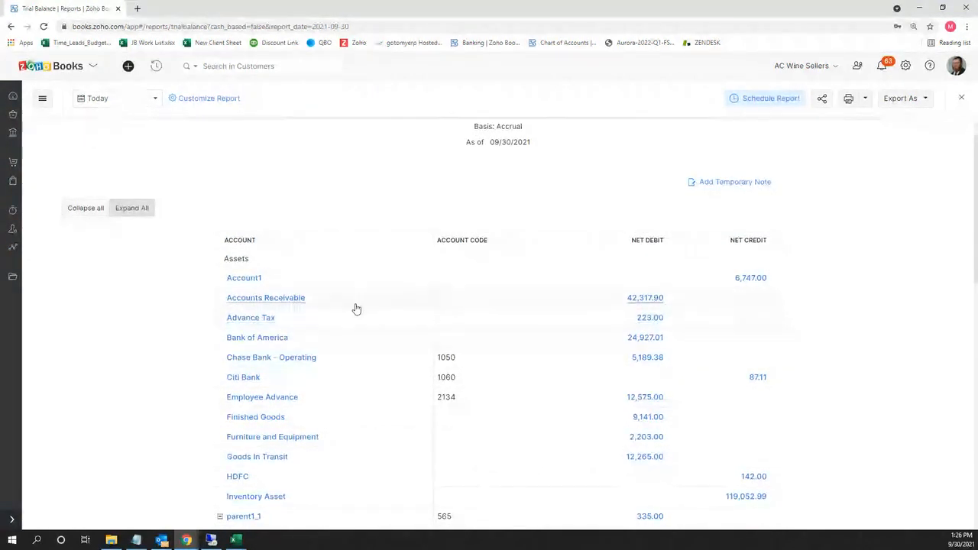
pyautogui.scroll(-1, 374, 291)
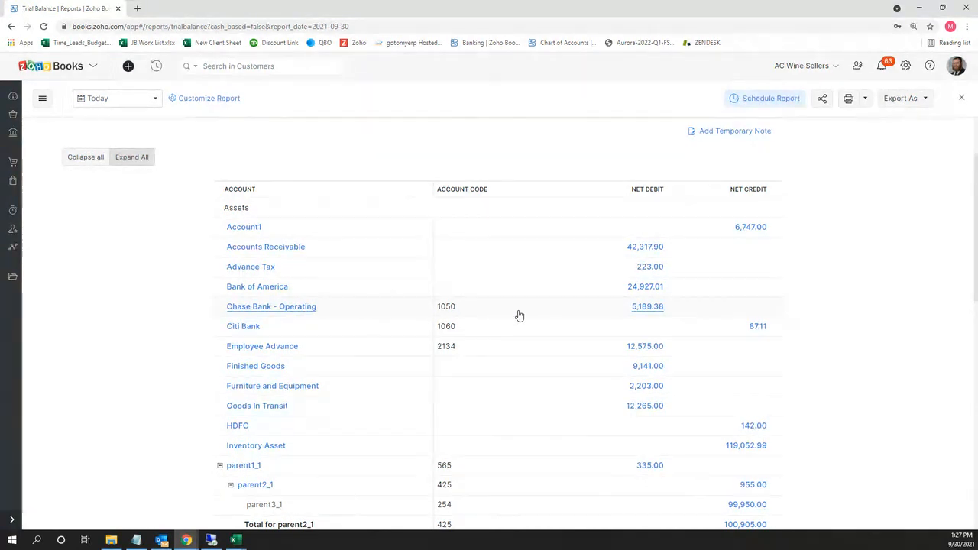
pyautogui.scroll(1, 583, 218)
pyautogui.scroll(2, 584, 217)
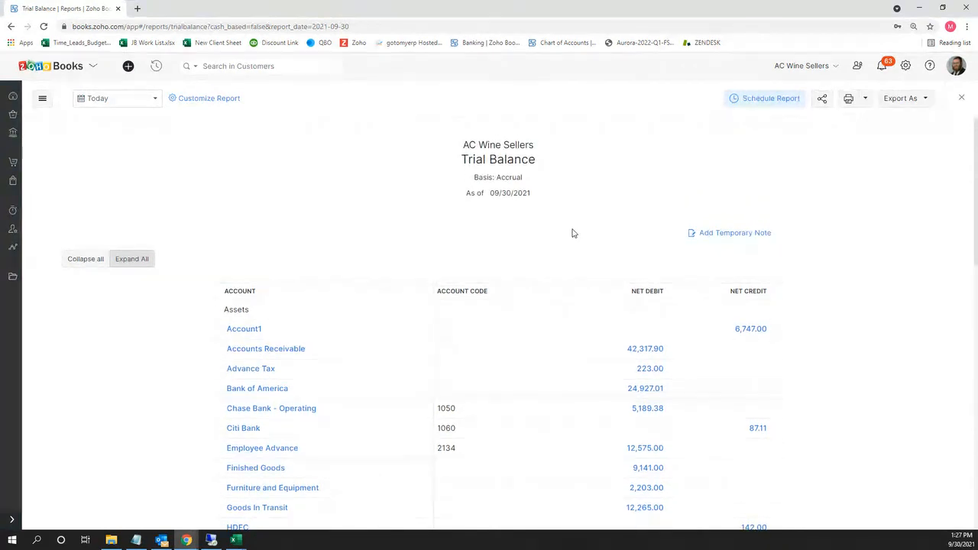
pyautogui.scroll(-1, 568, 238)
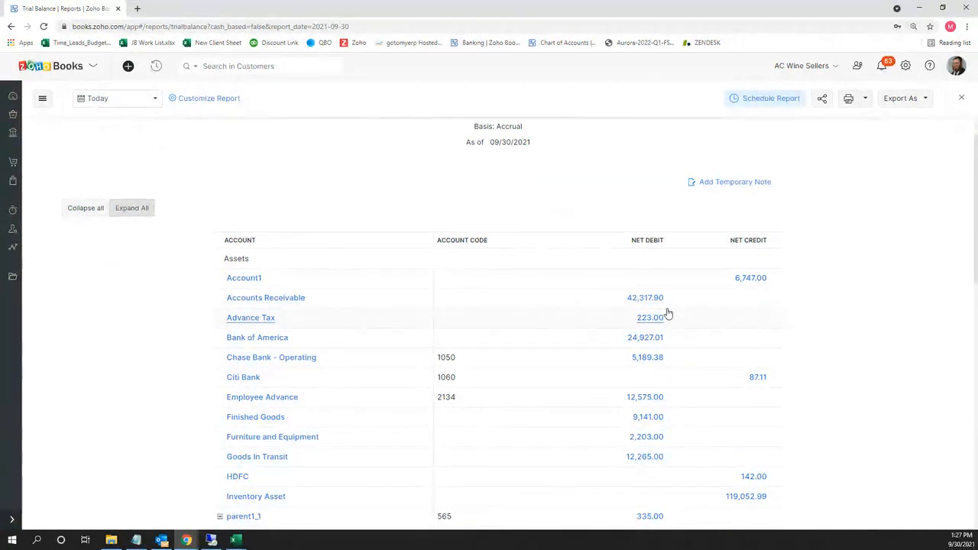
pyautogui.scroll(1, 667, 314)
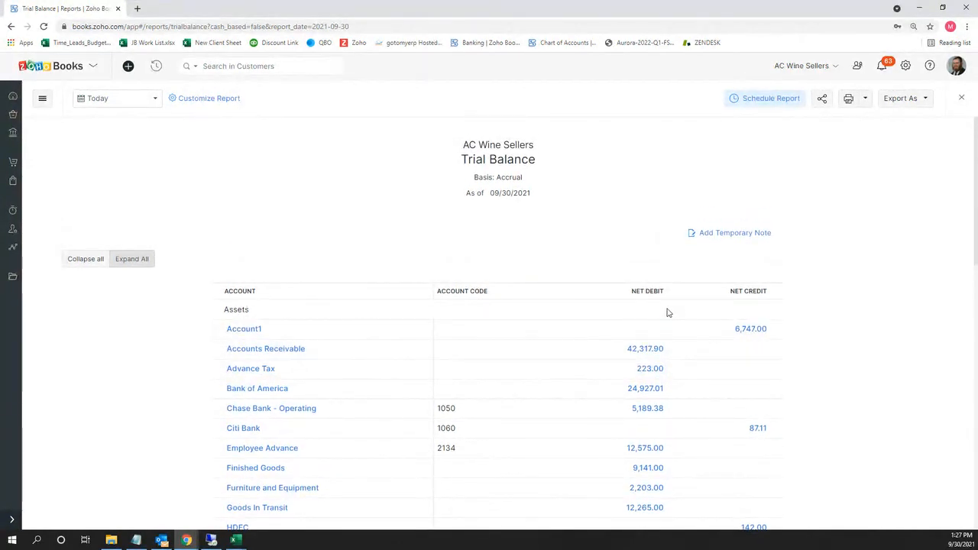